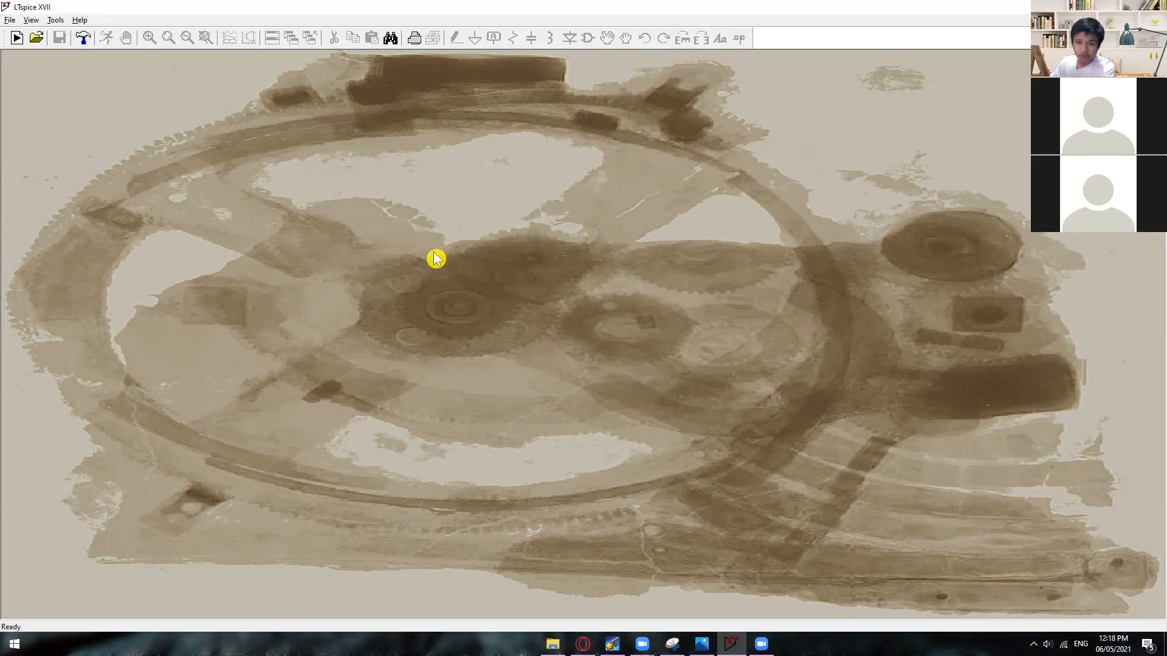
Step: Create a new blank schematic and open the color preferences
left_click(11, 20)
left_click(28, 31)
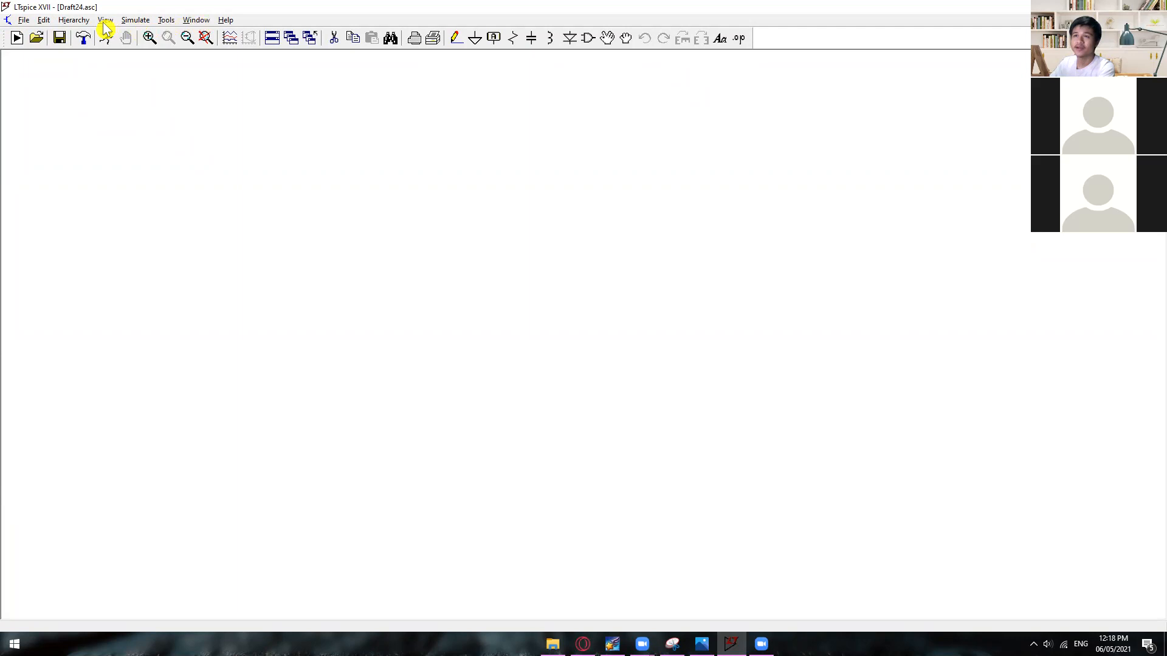
left_click(200, 20)
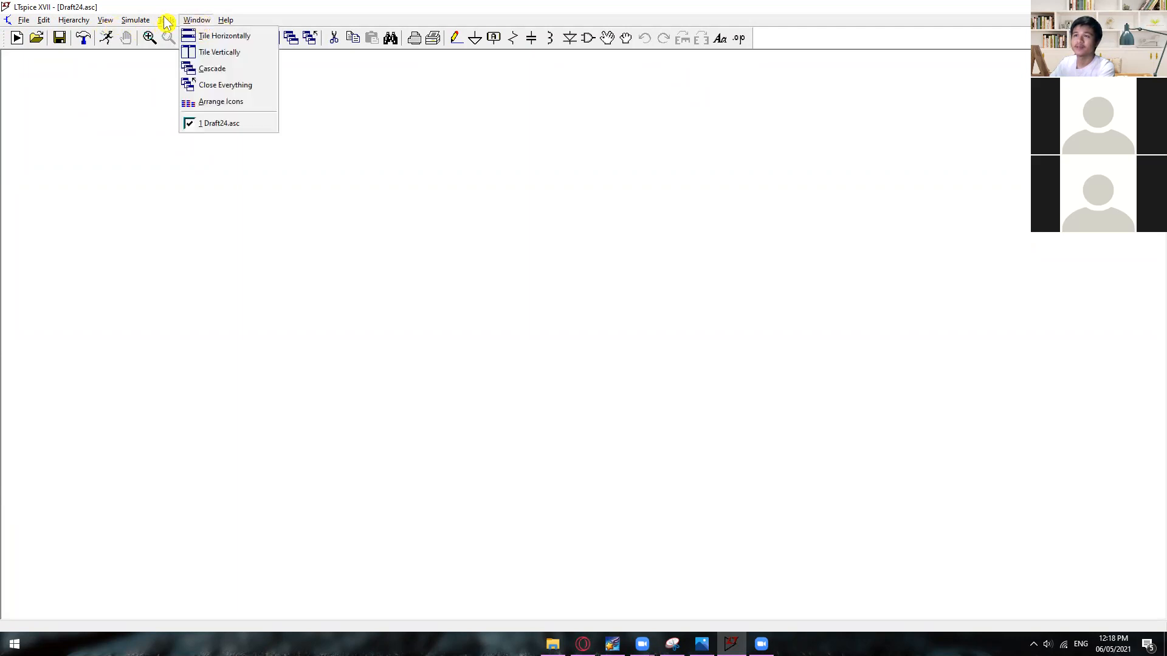
mouse_move(168, 23)
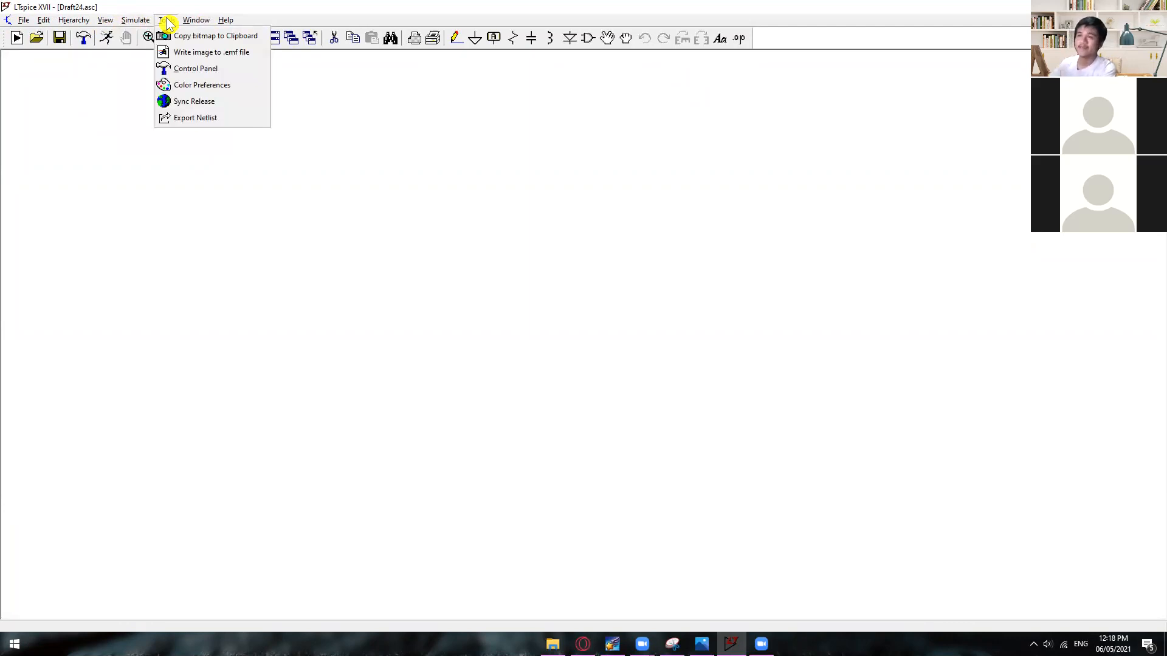
left_click(199, 88)
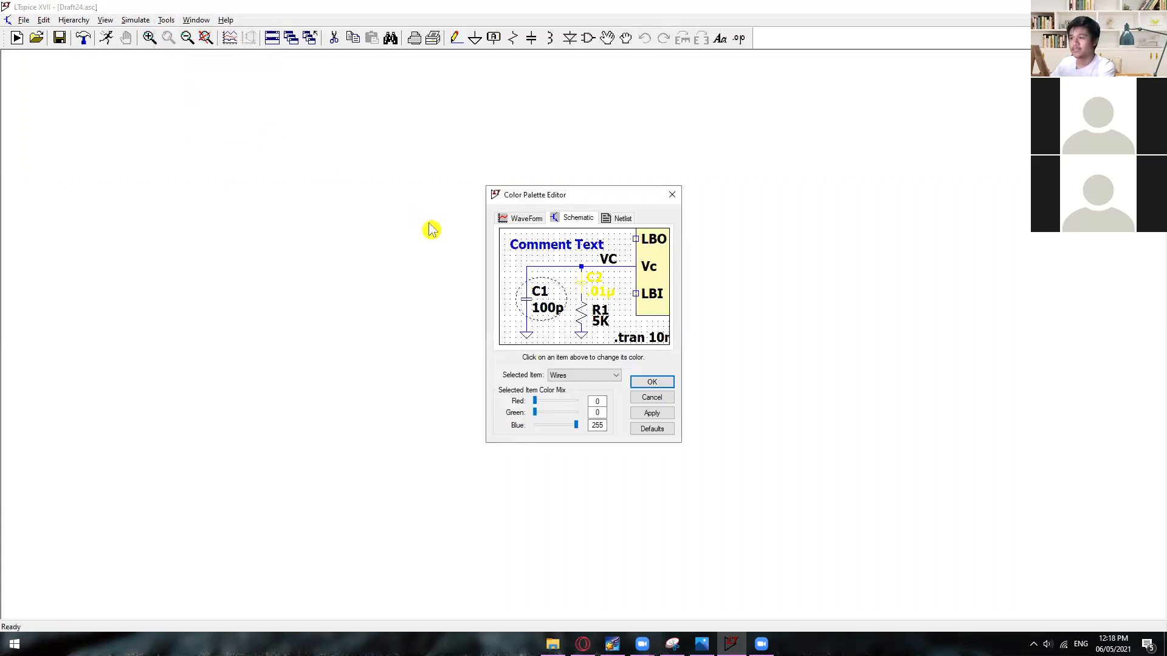
Step: Set the schematic background color to red 75, green 176, blue 83 and apply it
left_click(526, 219)
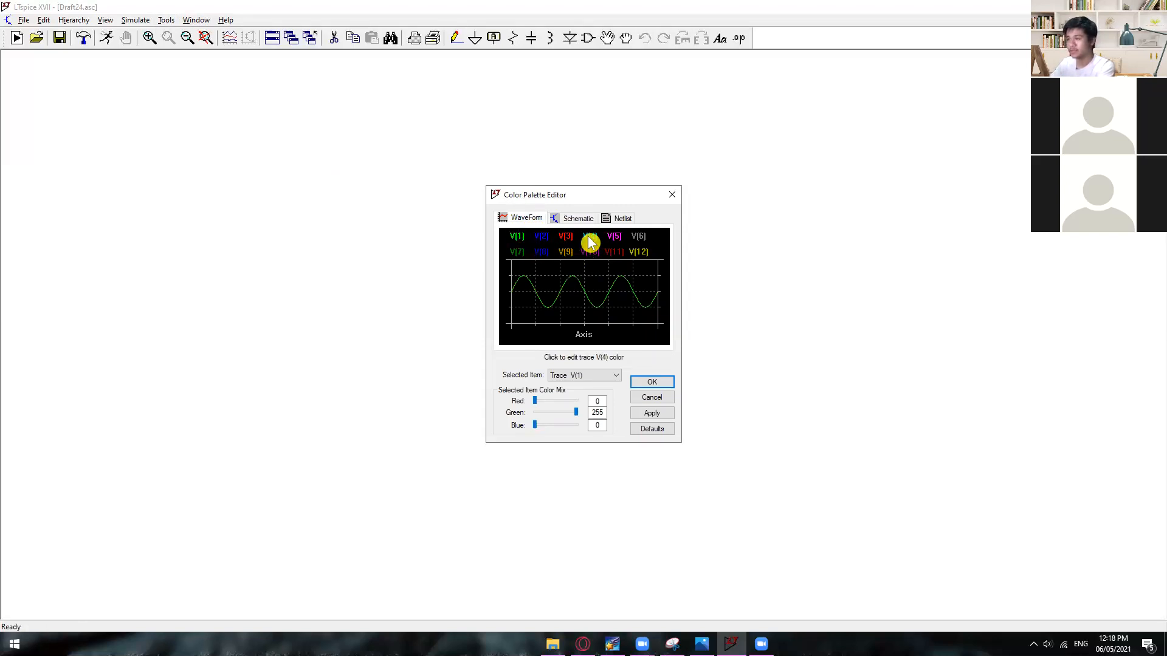
left_click(575, 219)
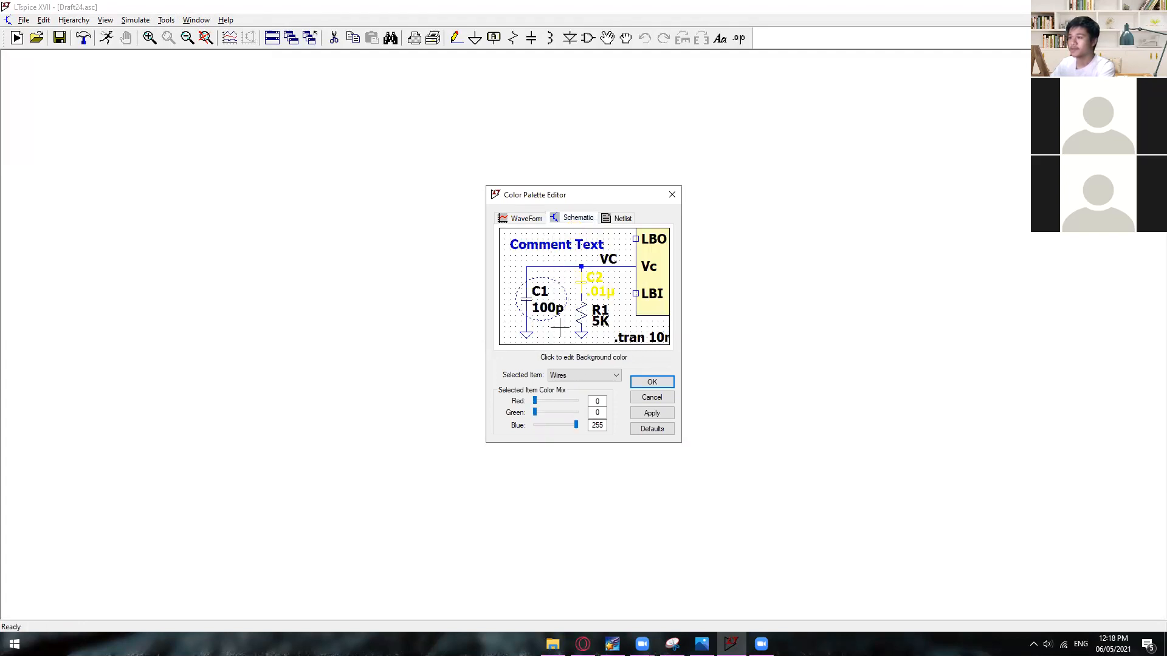
left_click(598, 376)
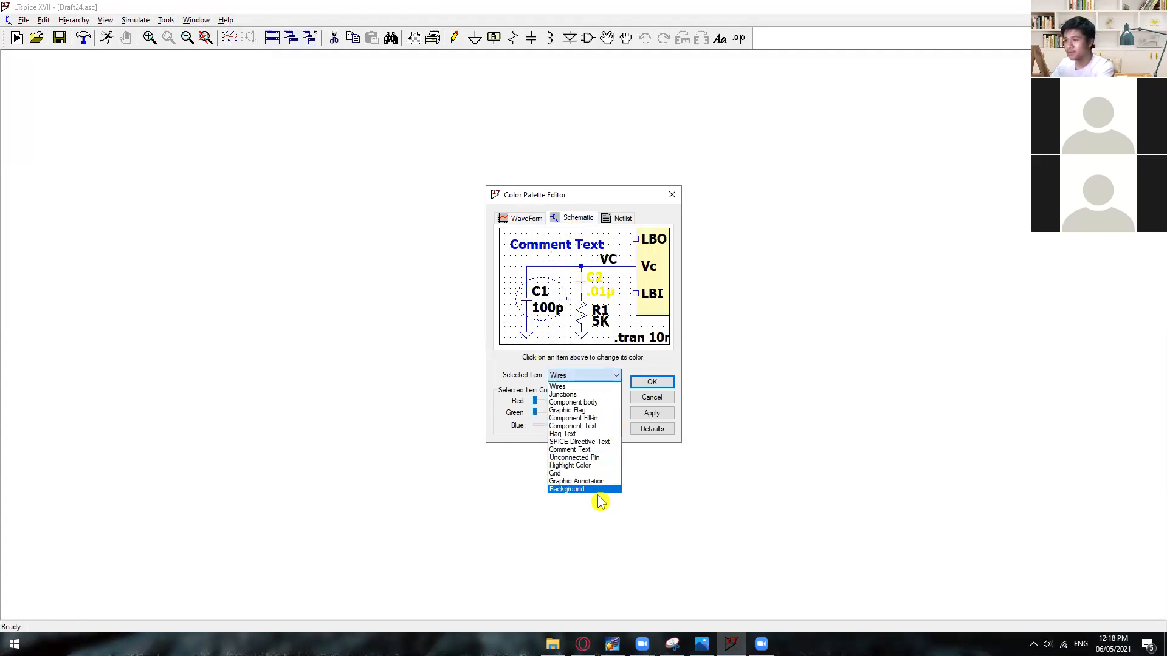
left_click(578, 490)
left_click_drag(575, 401, 547, 429)
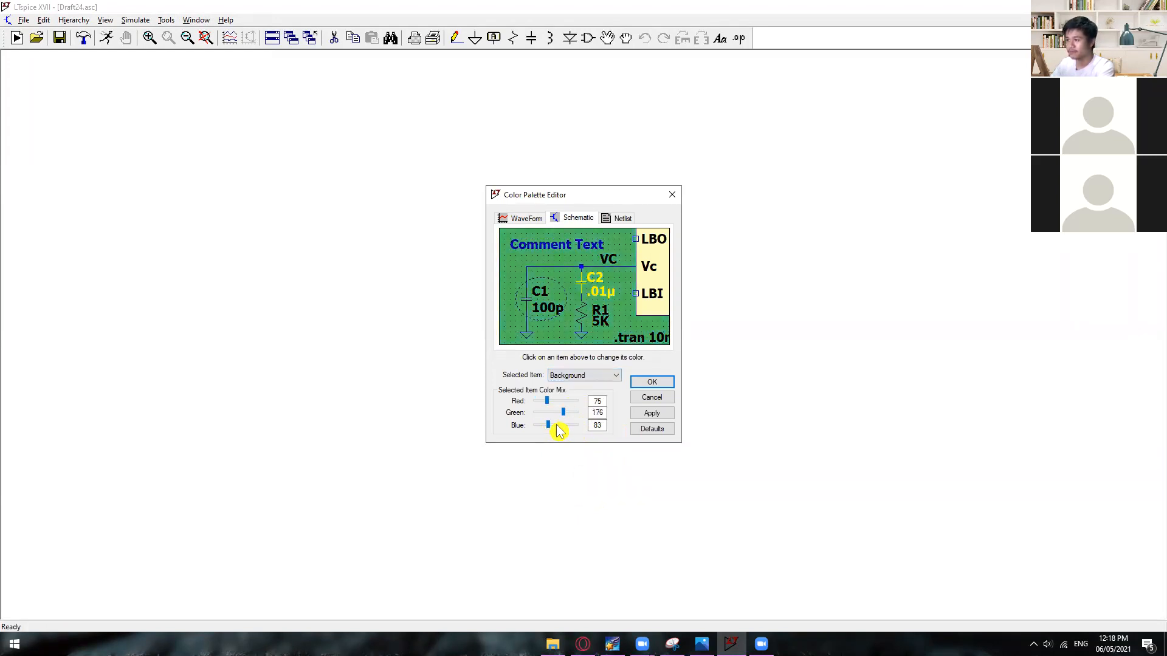
left_click(651, 413)
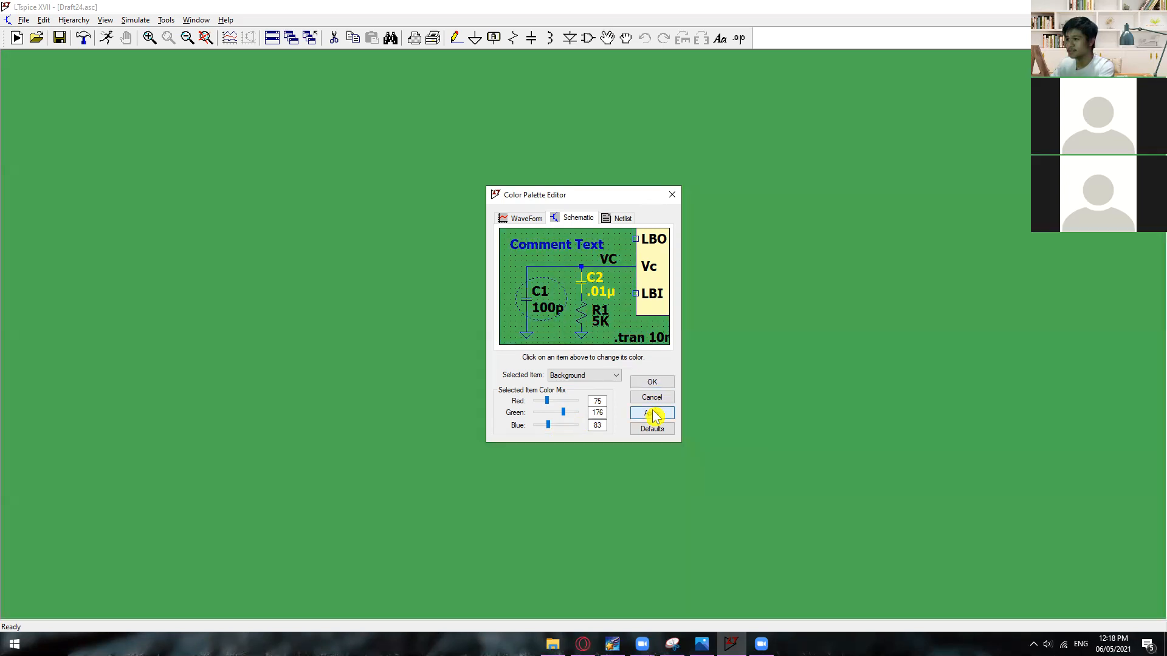
Step: Raise the schematic background's red component to 255 and accept the color change
left_click_drag(547, 401, 576, 402)
left_click(637, 383)
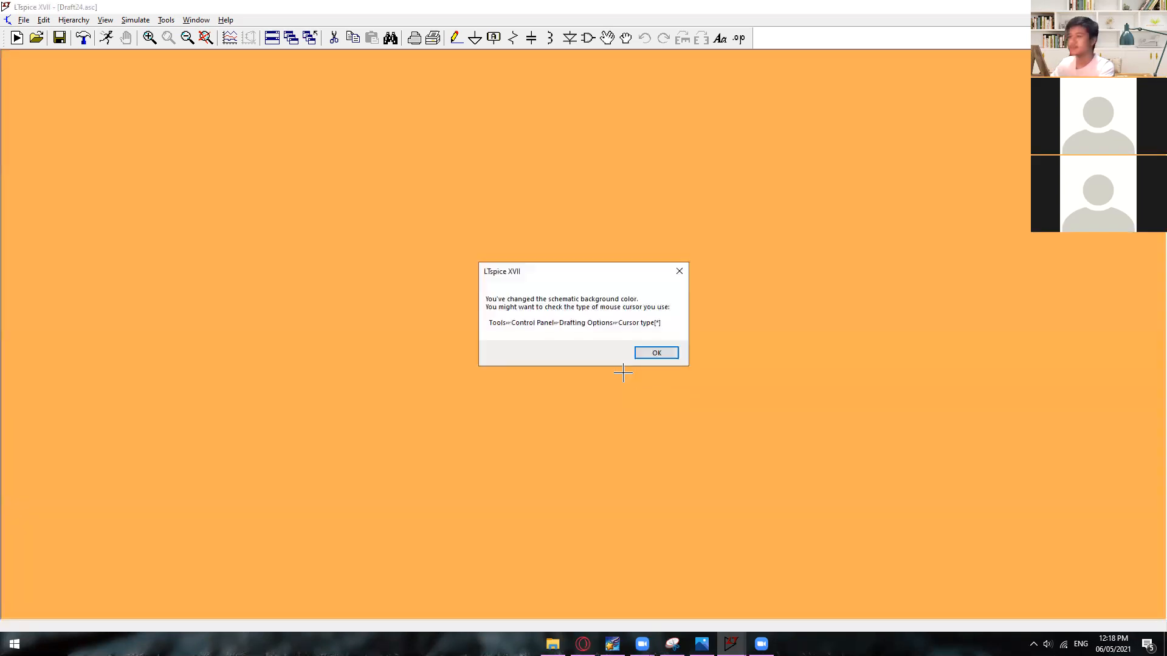
left_click(656, 354)
Step: Set the wires' blue component to 0 and the schematic background to red 255, green 255, blue 255, and apply both
left_click(166, 20)
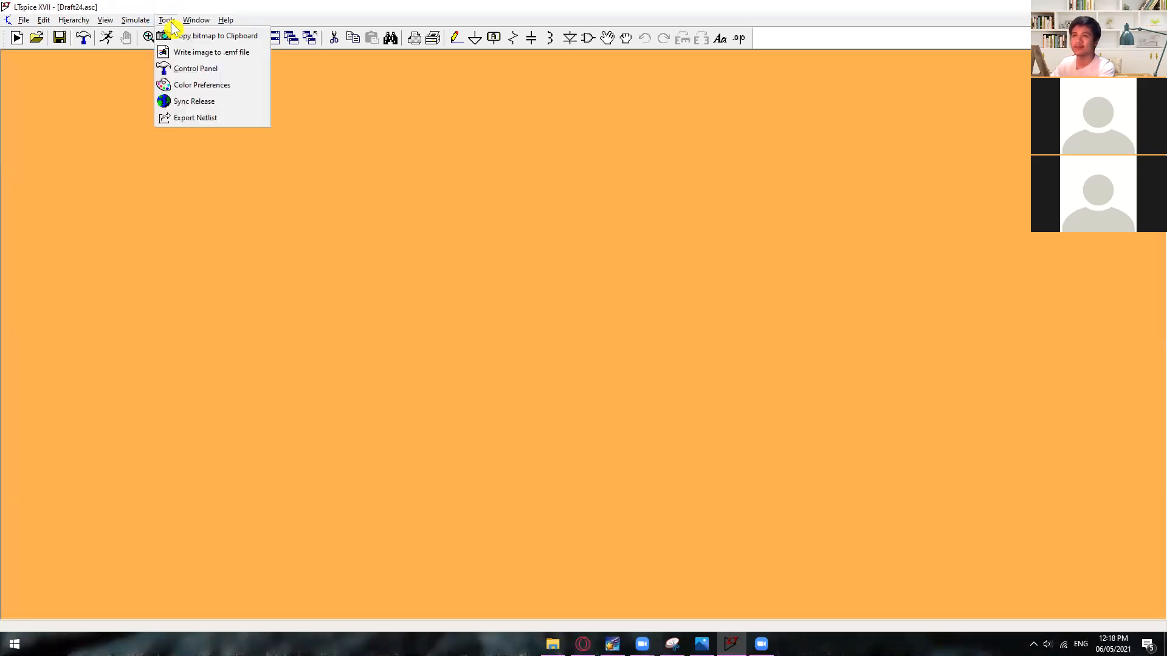
left_click(192, 86)
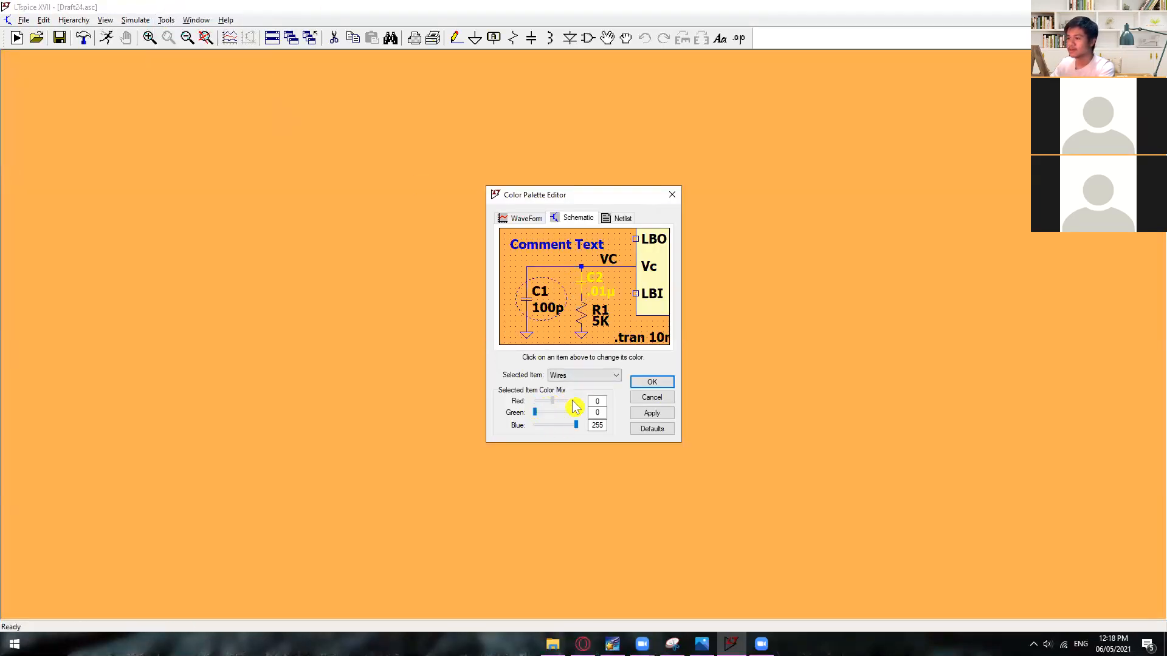
left_click(529, 425)
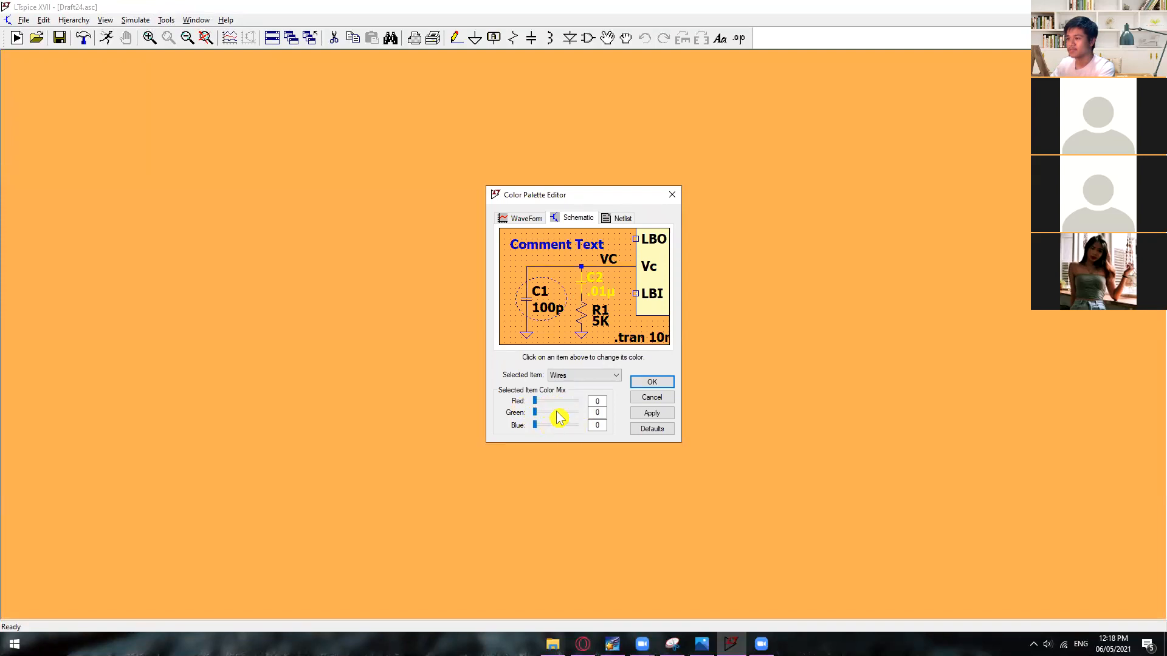
left_click(583, 375)
left_click(571, 456)
left_click_drag(575, 400, 568, 403)
left_click_drag(563, 412, 604, 427)
left_click(657, 416)
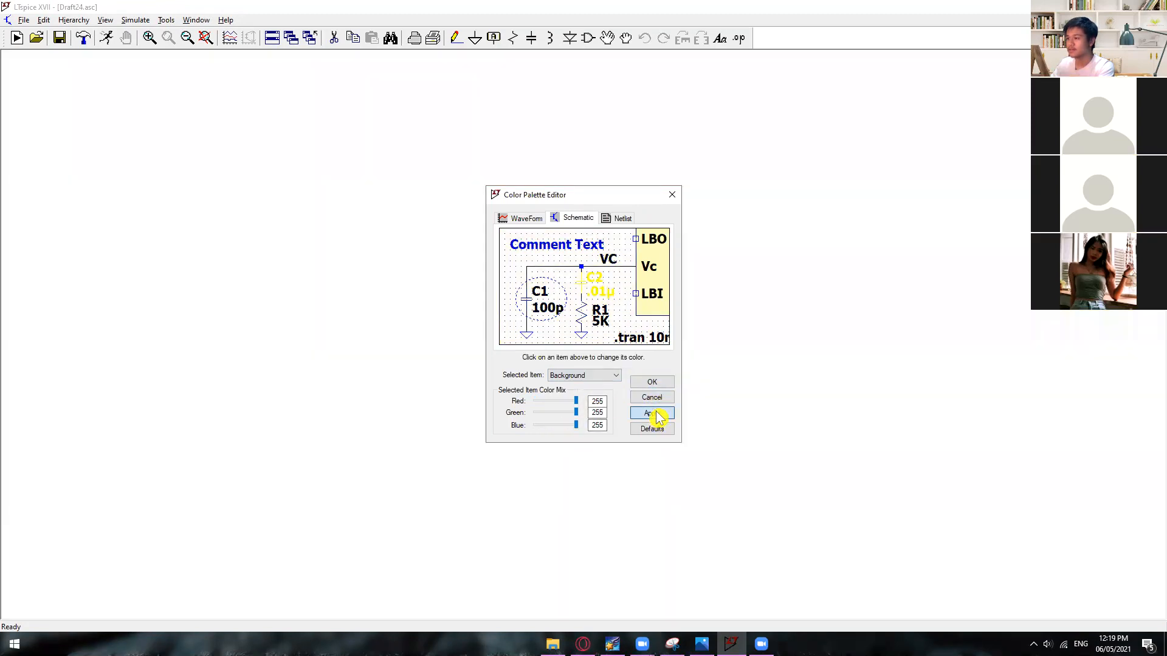
Step: Set the junctions' color to red 255, green 102, blue 0
left_click(614, 376)
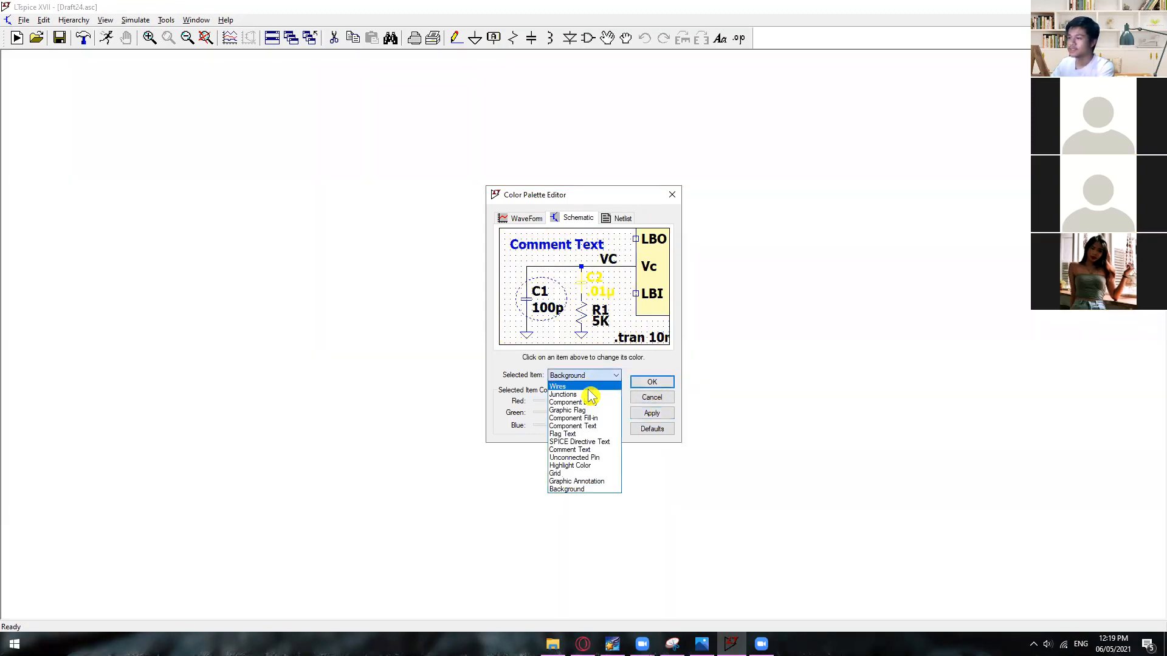
left_click(585, 394)
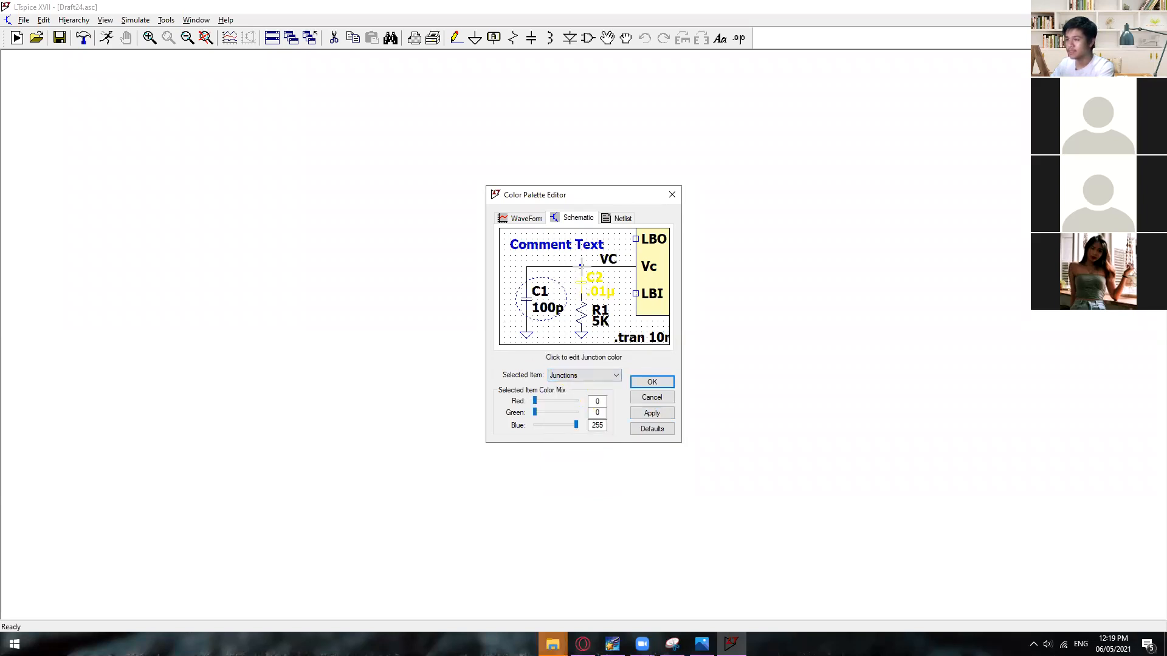
left_click(553, 413)
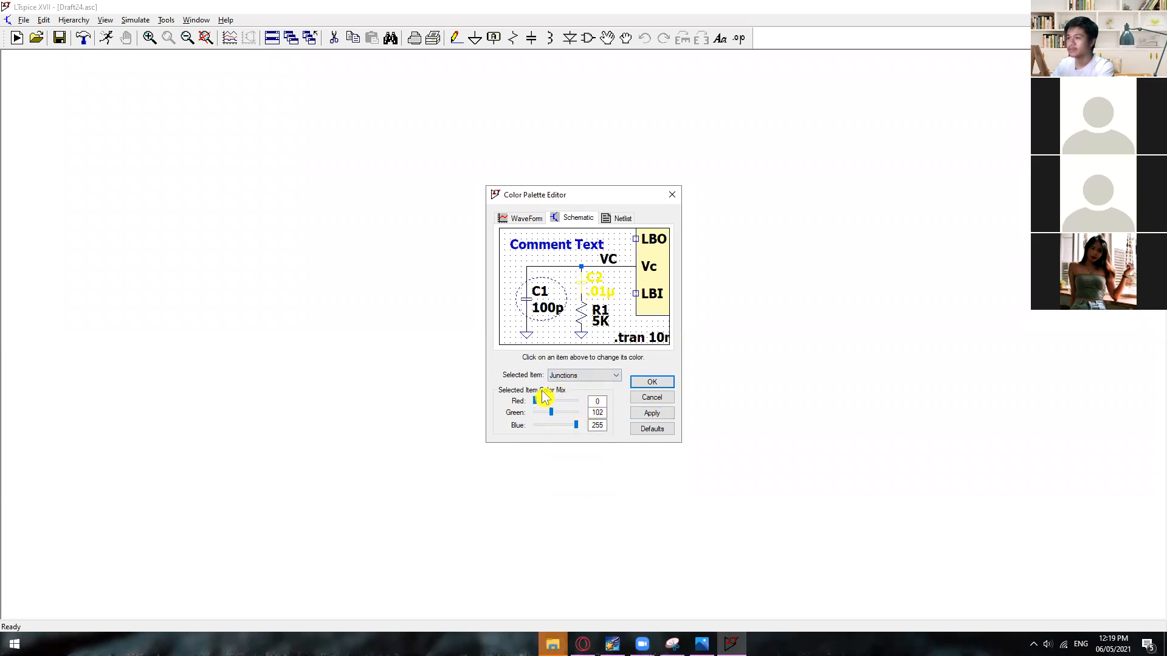
left_click_drag(535, 401, 540, 432)
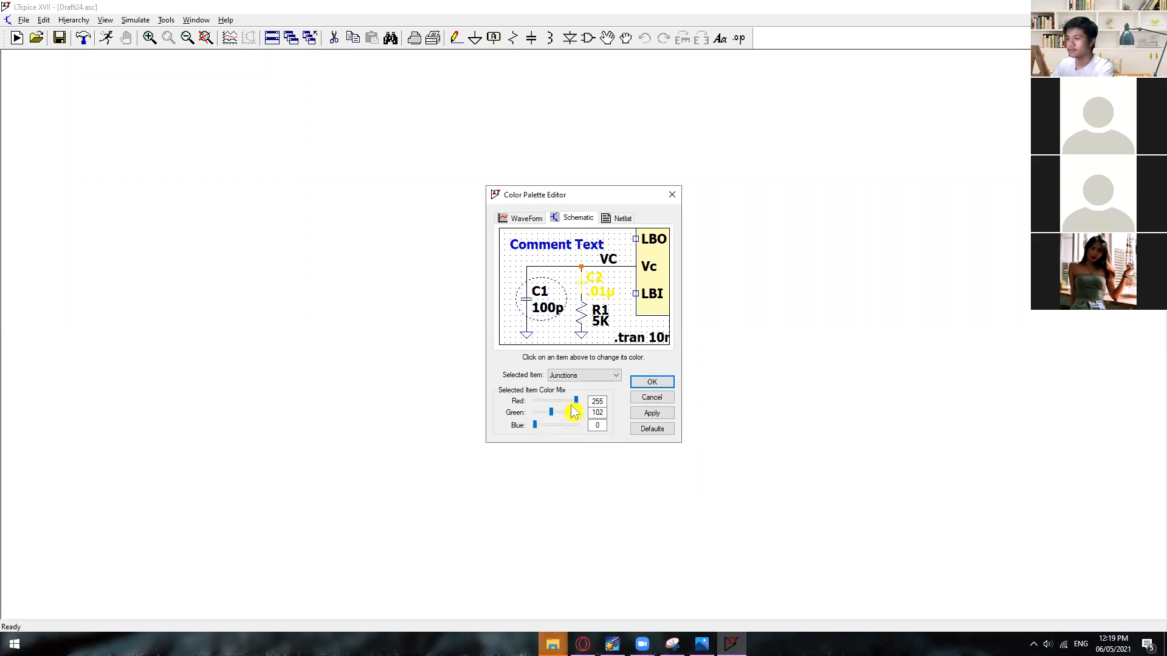
Step: Recolor the component text to a muted olive grey with red 128 and green 143
left_click(615, 375)
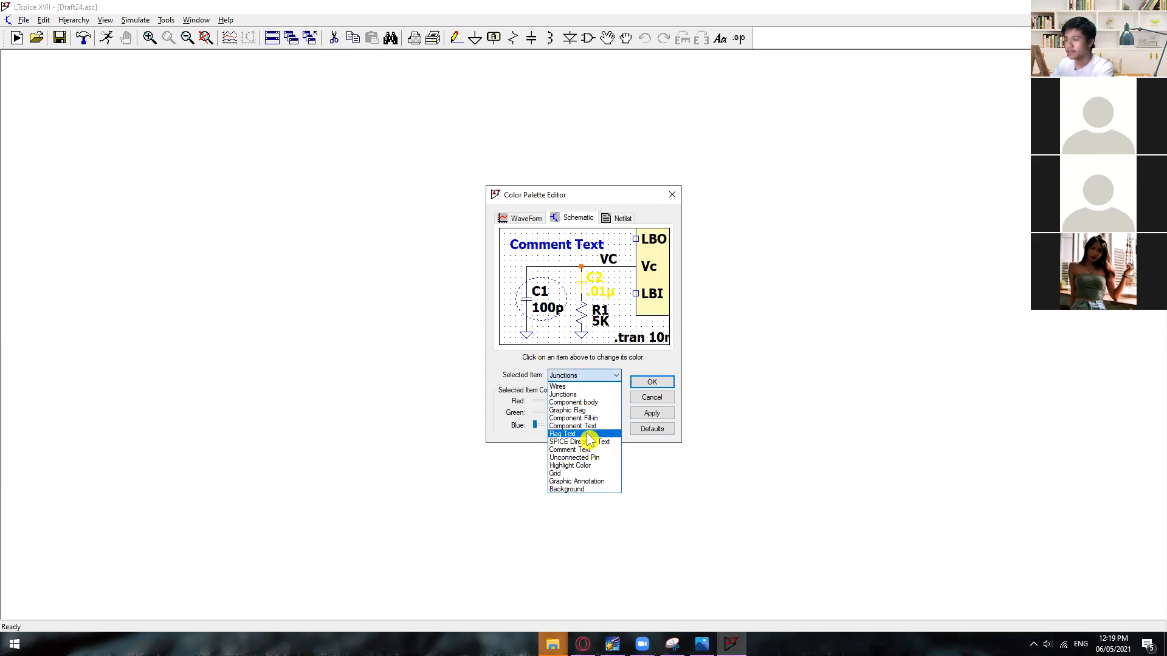
left_click(591, 428)
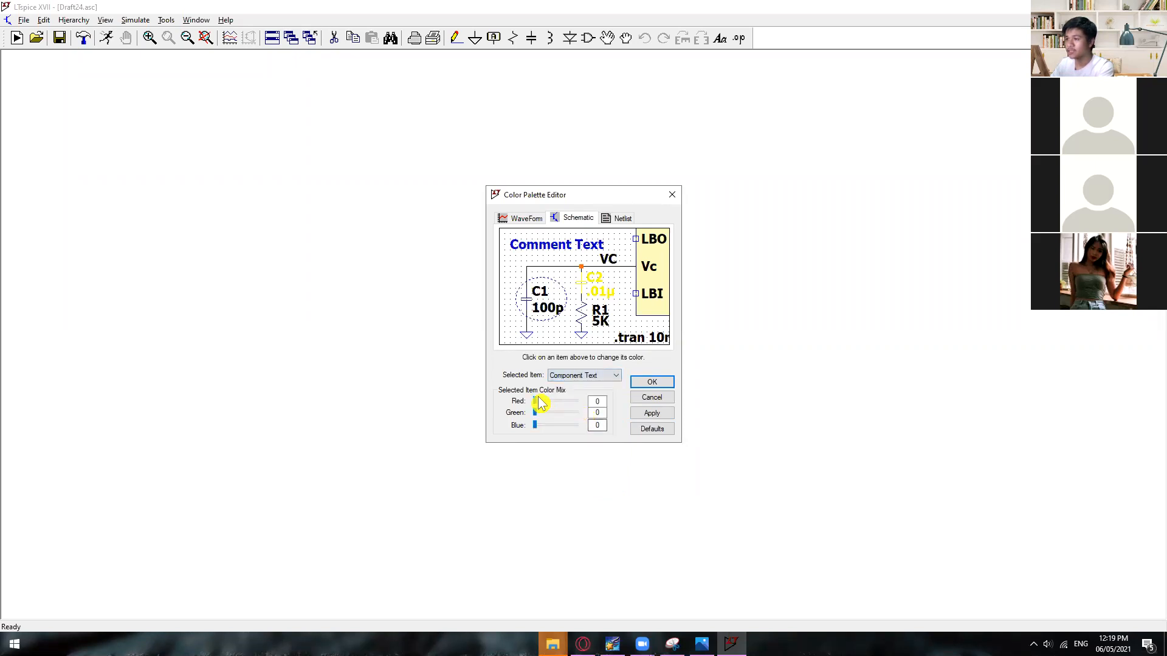
left_click_drag(537, 404, 560, 415)
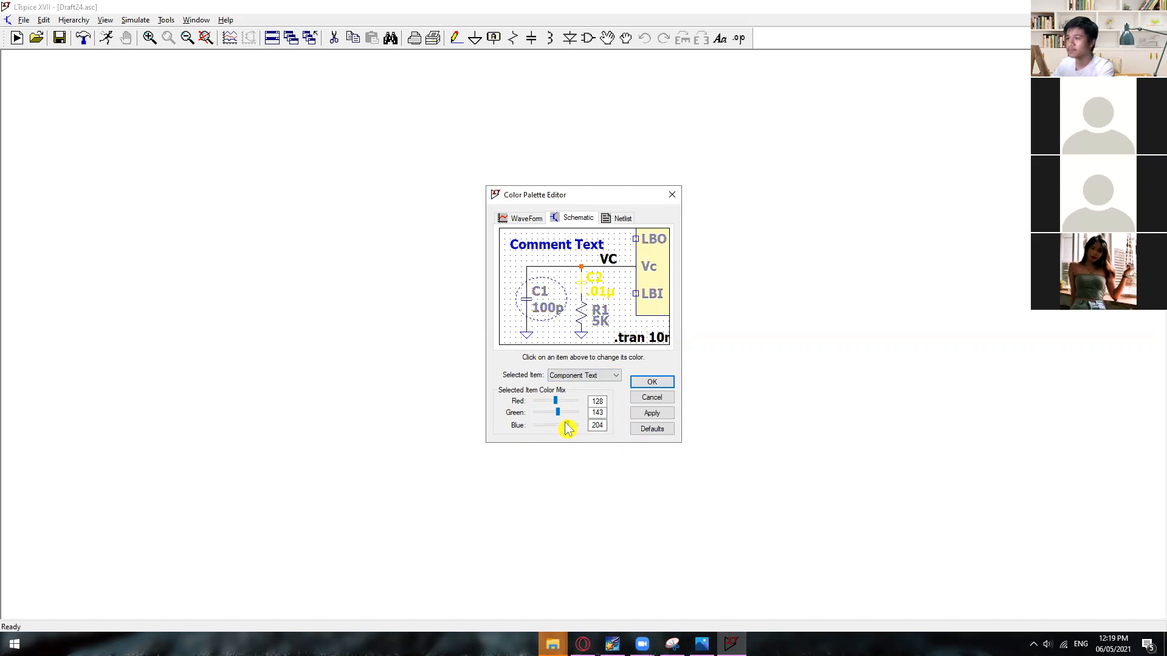
Step: Set the schematic highlight color to red 240, green 64, blue 0
left_click(580, 376)
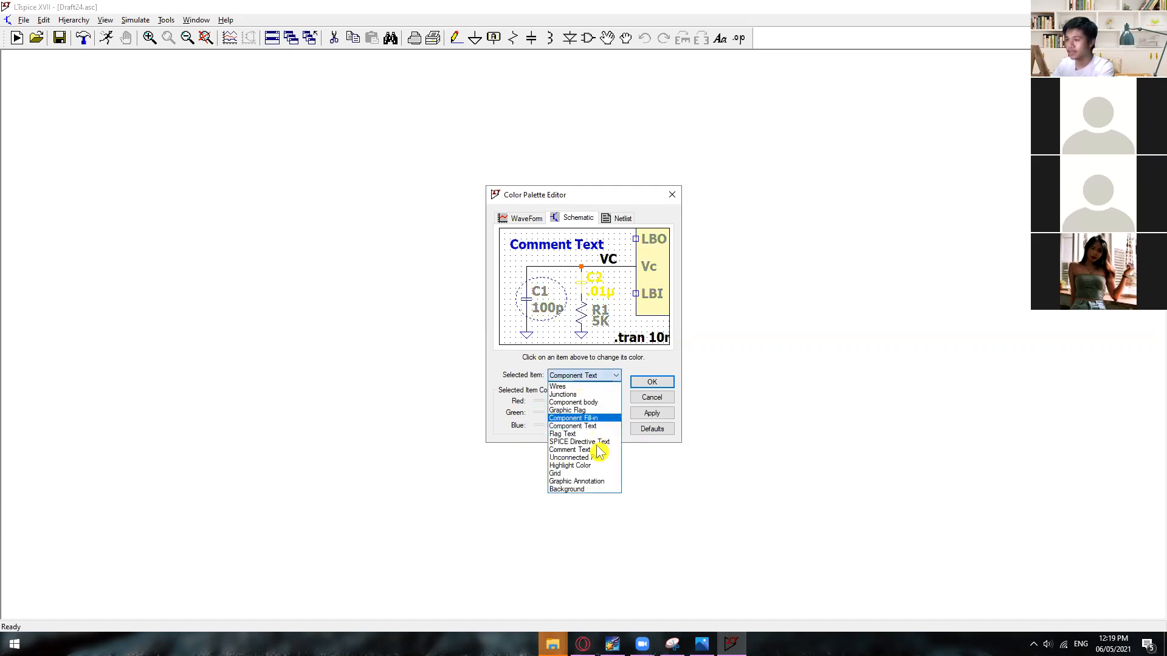
left_click(568, 465)
left_click_drag(576, 400, 545, 412)
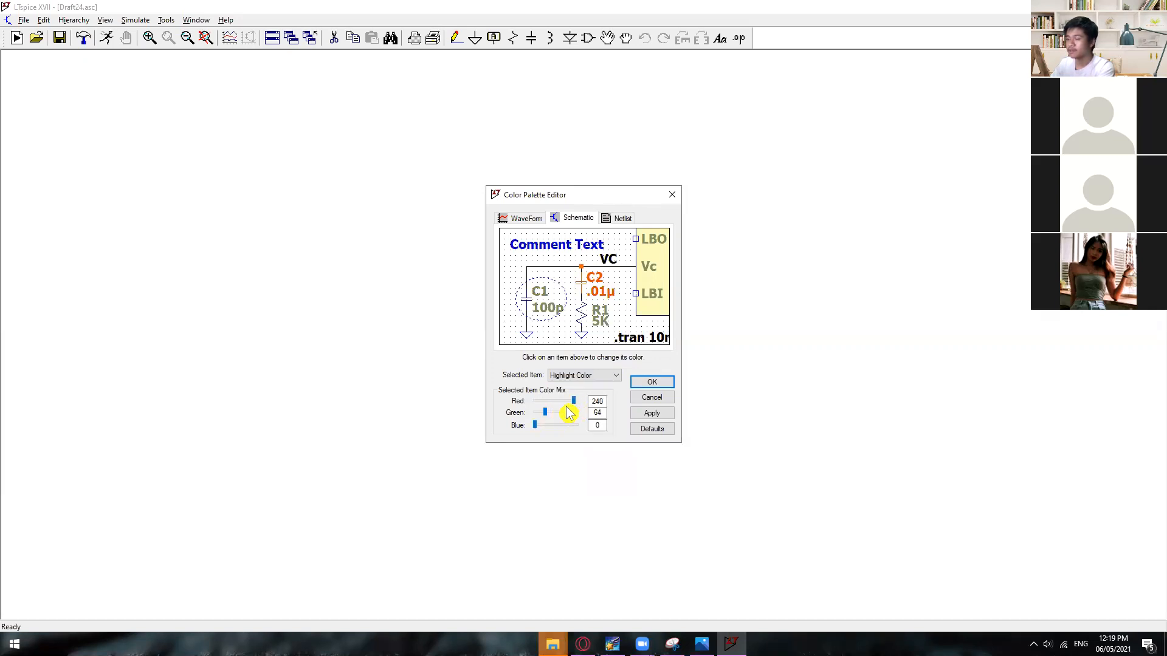
Step: Examine the color options available for the netlist and the waveform display
left_click(624, 222)
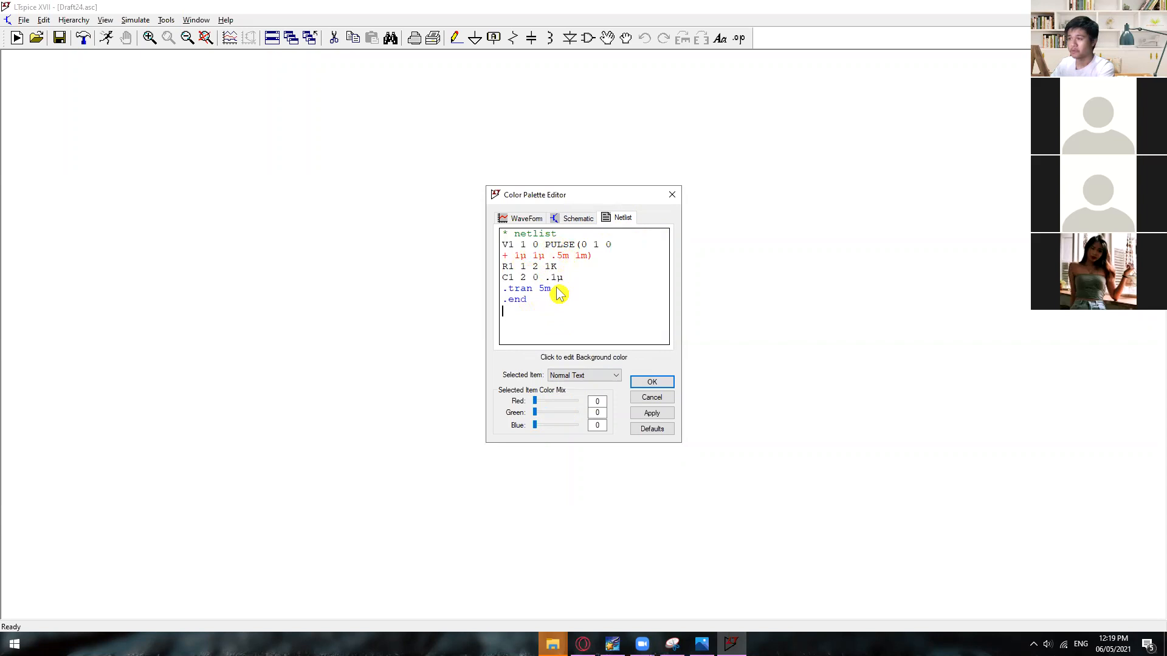
left_click(603, 377)
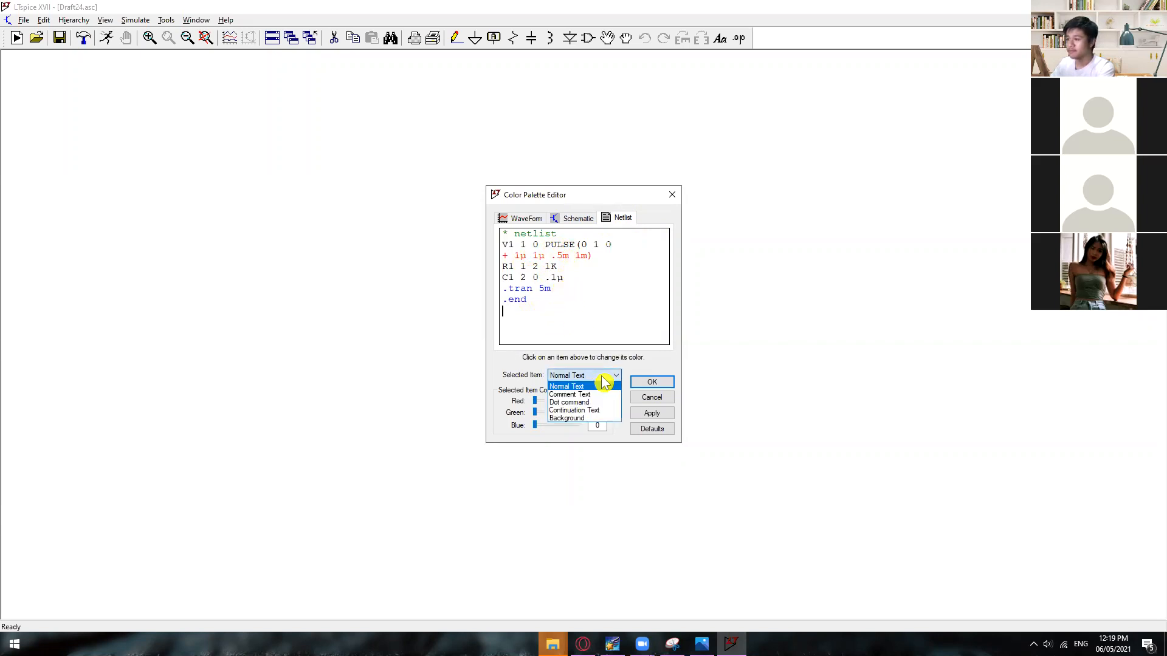
left_click(595, 385)
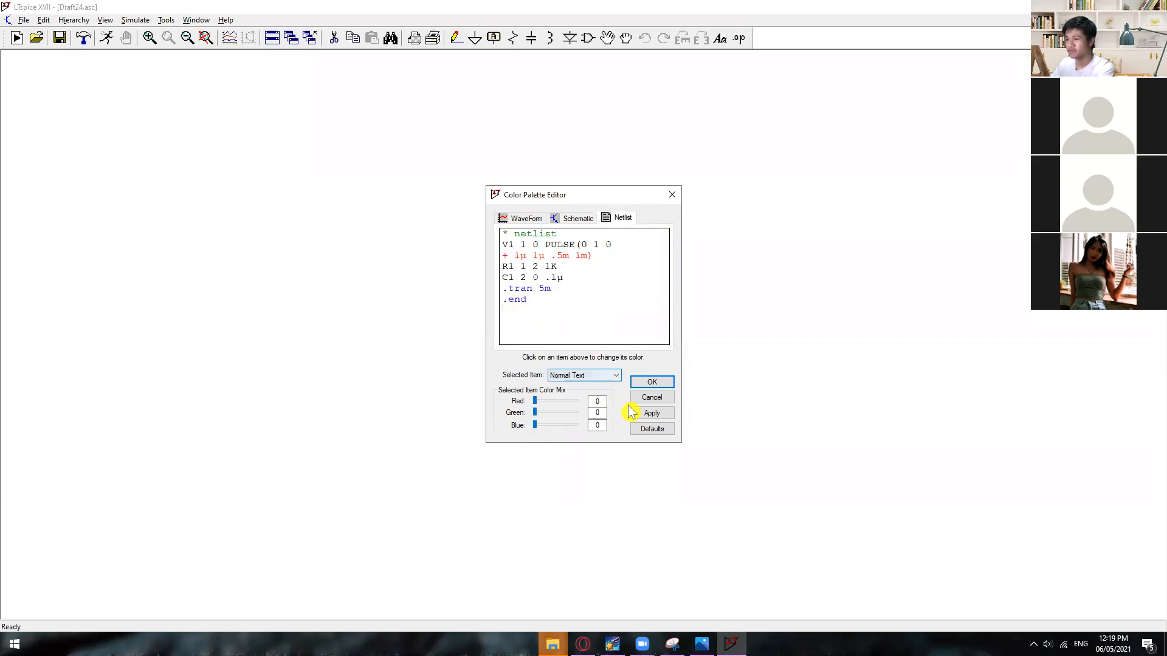
left_click(576, 219)
left_click(526, 218)
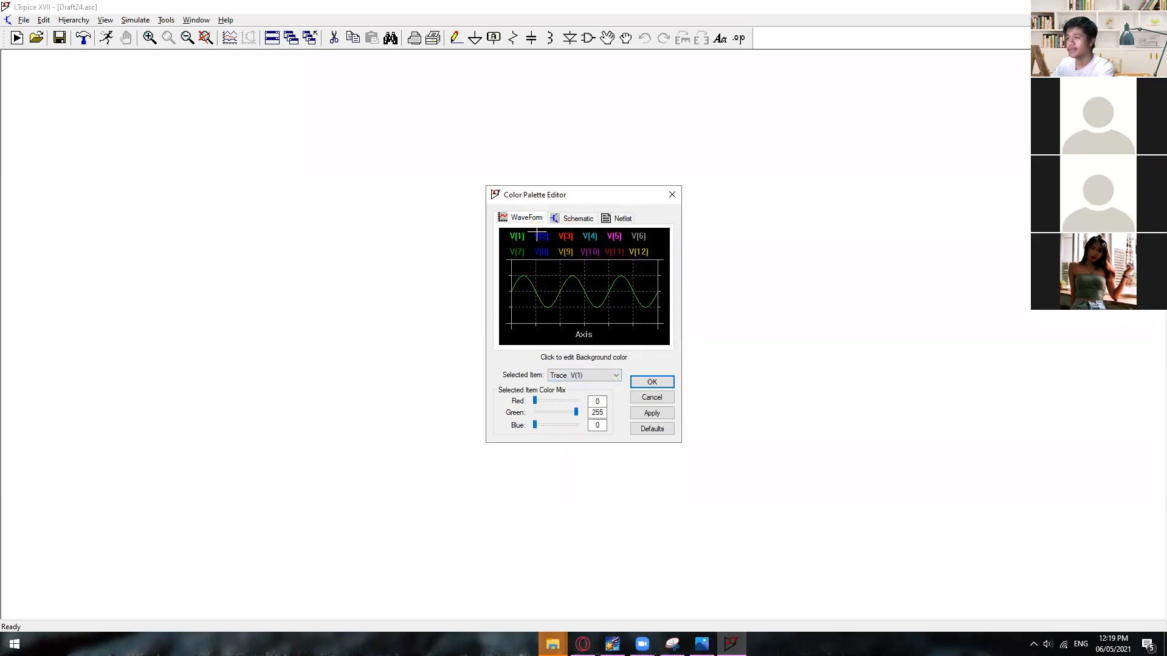
left_click(564, 219)
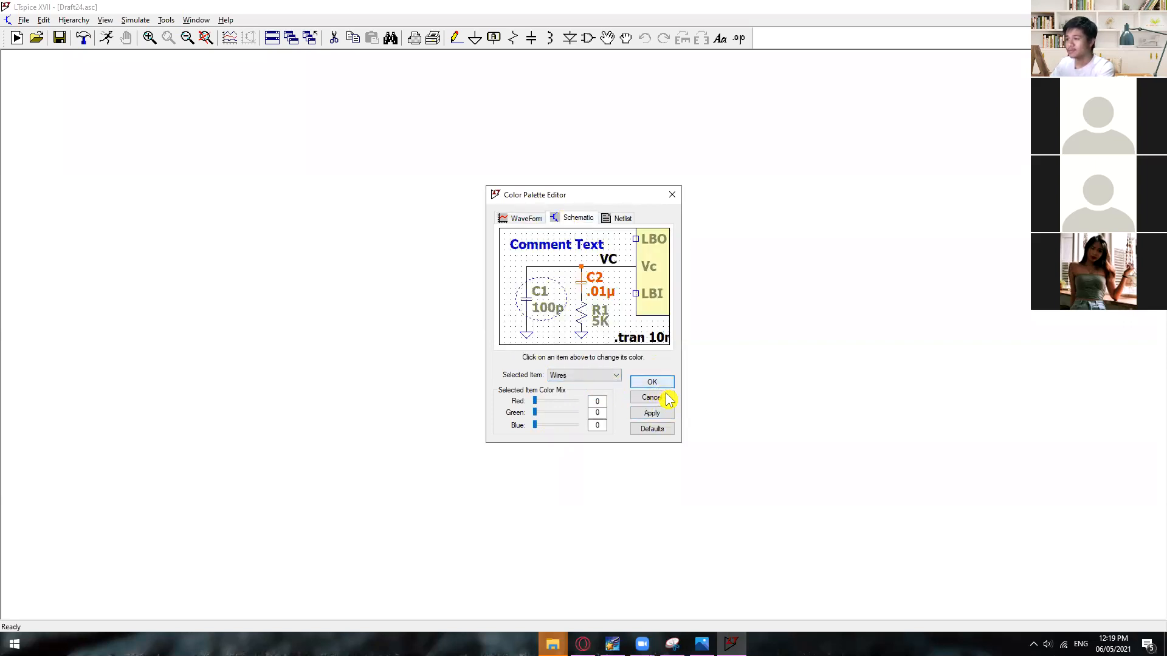
Step: Restore the default schematic colors, set the background to red 255, green 255, blue 255, and accept the palette
left_click(651, 429)
left_click(607, 376)
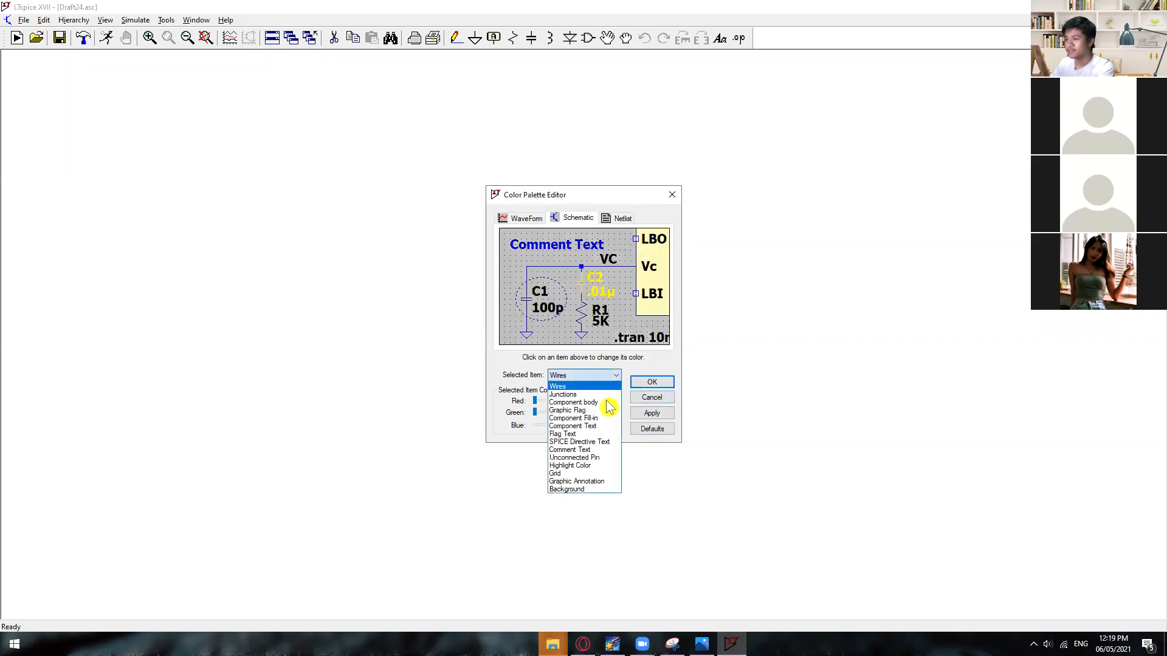
left_click(584, 490)
left_click_drag(566, 401, 577, 425)
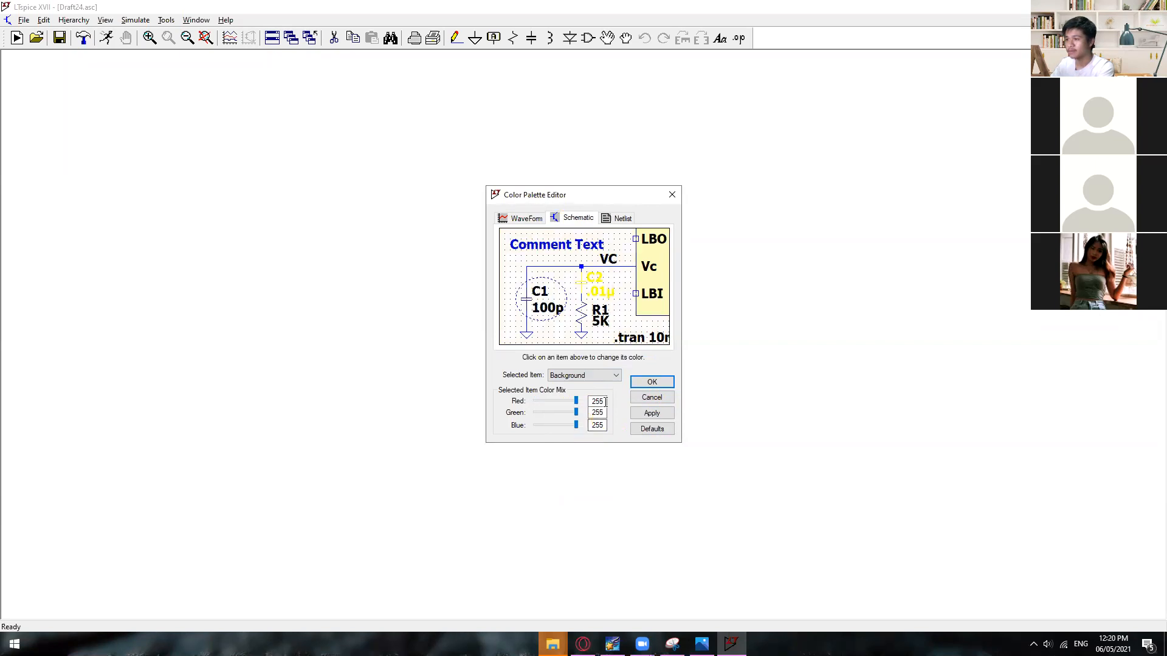
left_click(651, 382)
left_click(661, 351)
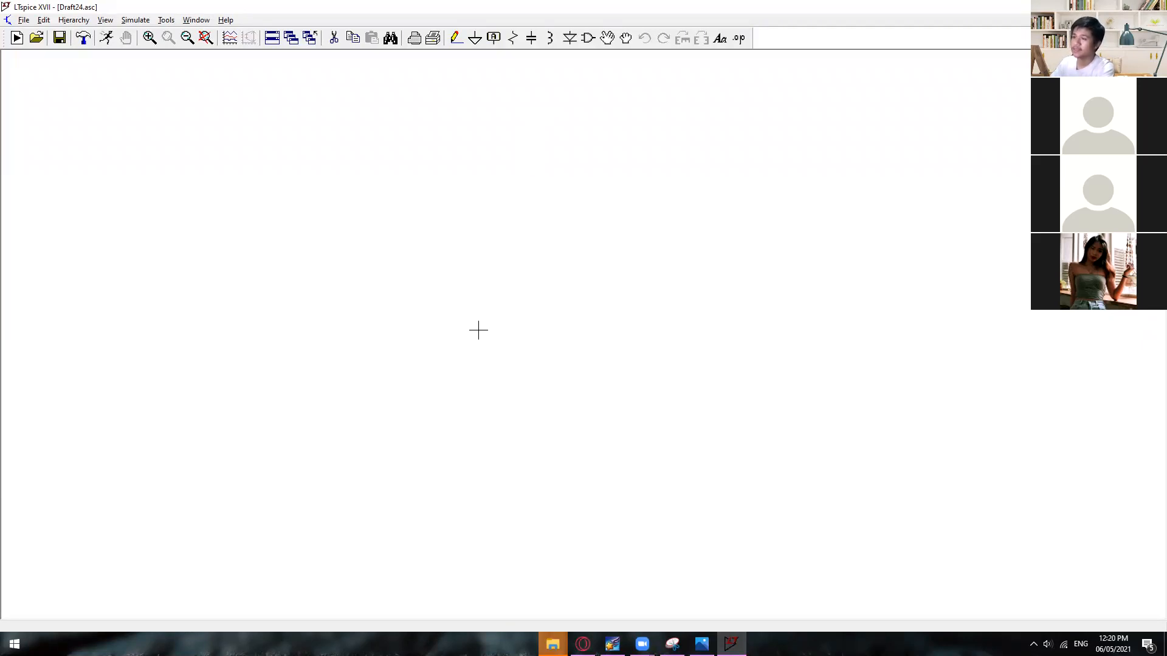
Step: Place a voltage source from the component library on the blank schematic
key("F4")
left_click(552, 361)
key("F2")
left_click_drag(555, 417, 685, 424)
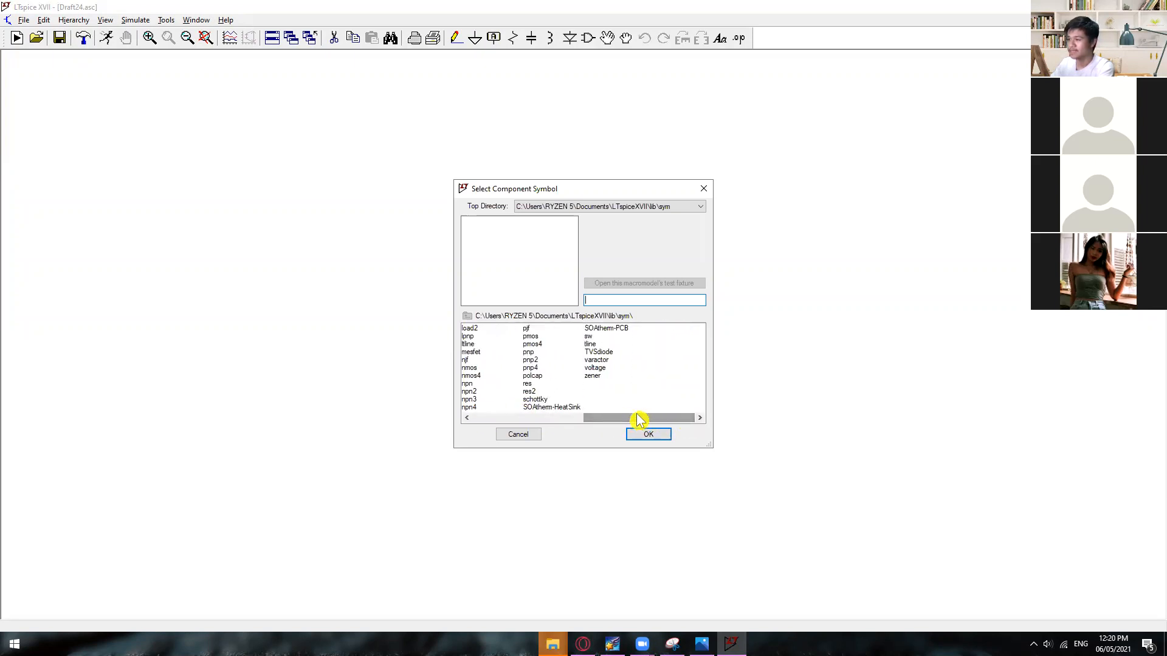
left_click(604, 368)
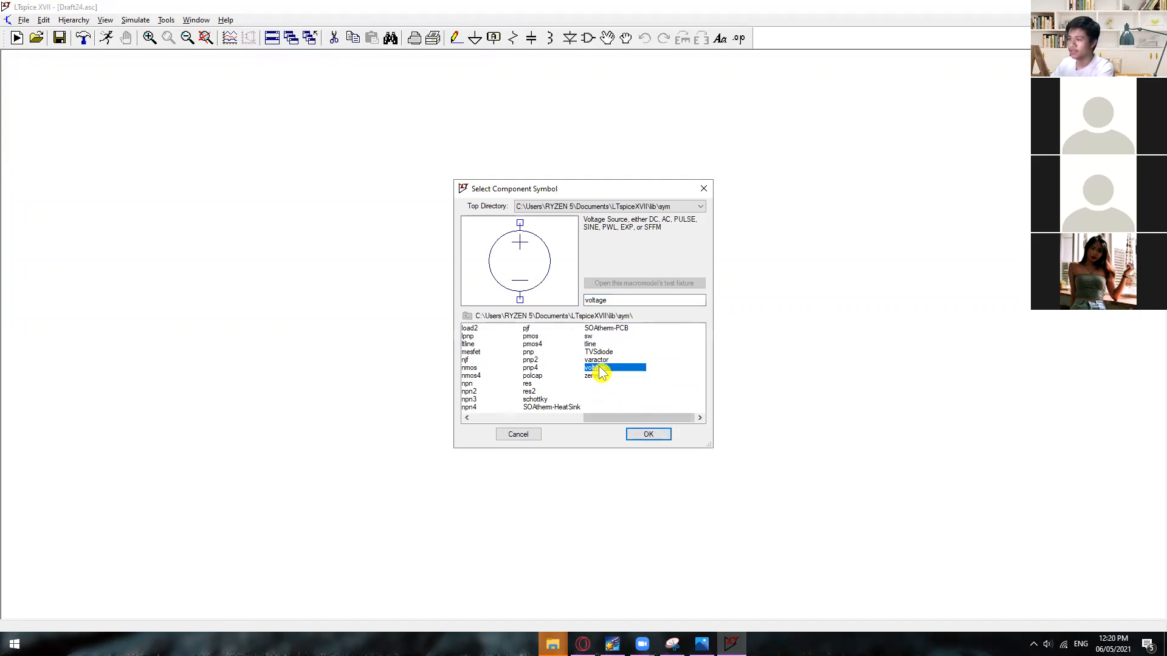
double_click(599, 368)
left_click(311, 340)
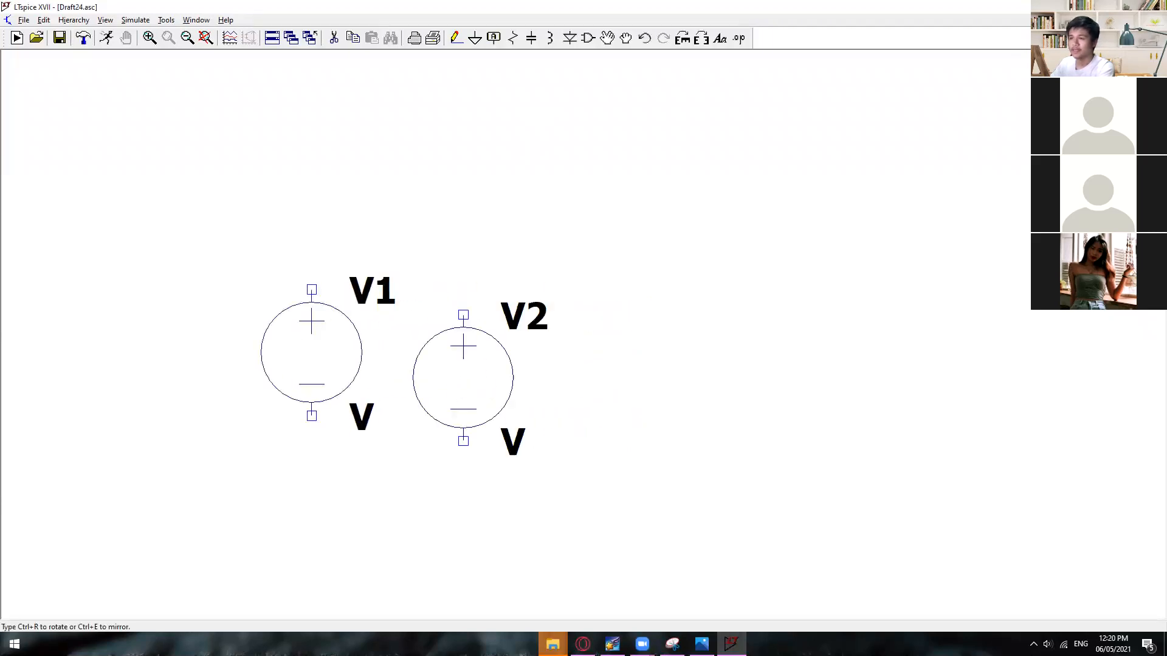
scroll(539, 359, "up", 2)
scroll(539, 359, "down", 5)
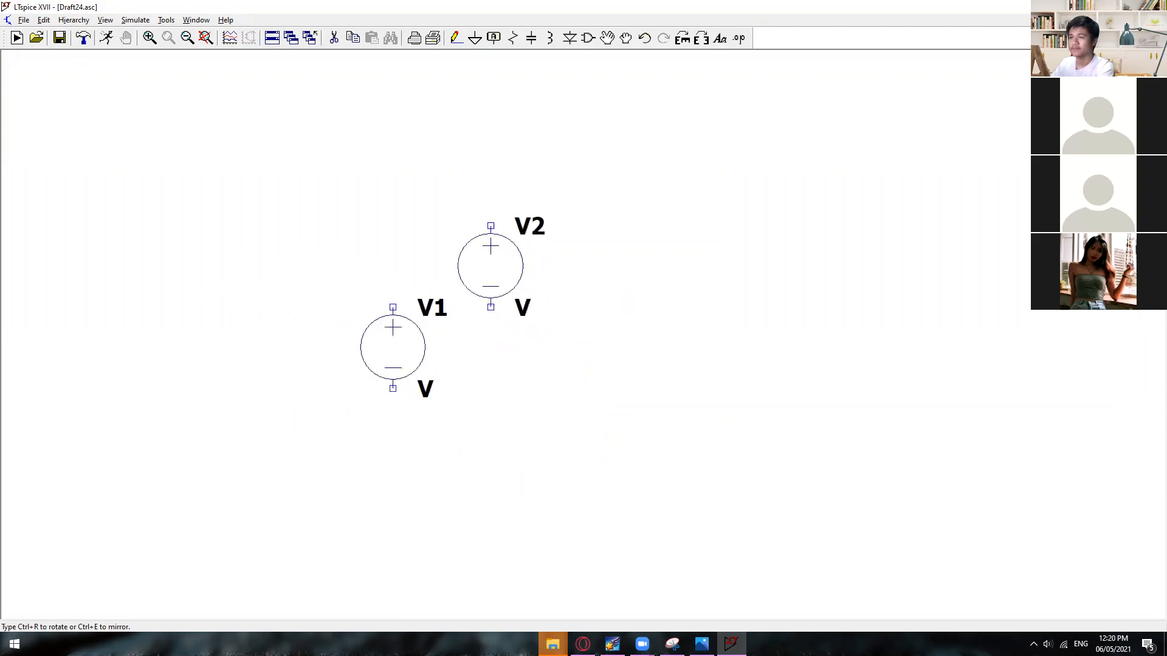
Step: Place twelve more voltage sources spread across the schematic and leave placement mode
left_click(507, 348)
left_click(670, 348)
left_click(815, 266)
left_click(816, 396)
left_click(686, 494)
left_click(507, 493)
left_click(344, 493)
left_click(214, 412)
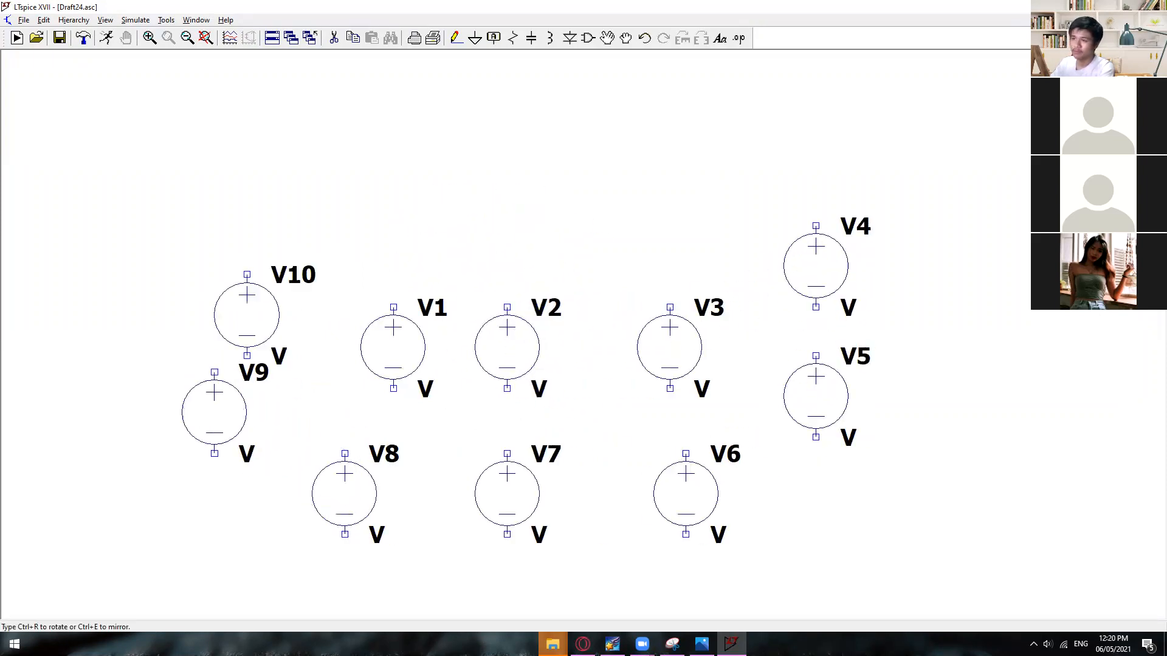
left_click(263, 250)
left_click(425, 185)
left_click(539, 185)
left_click(637, 185)
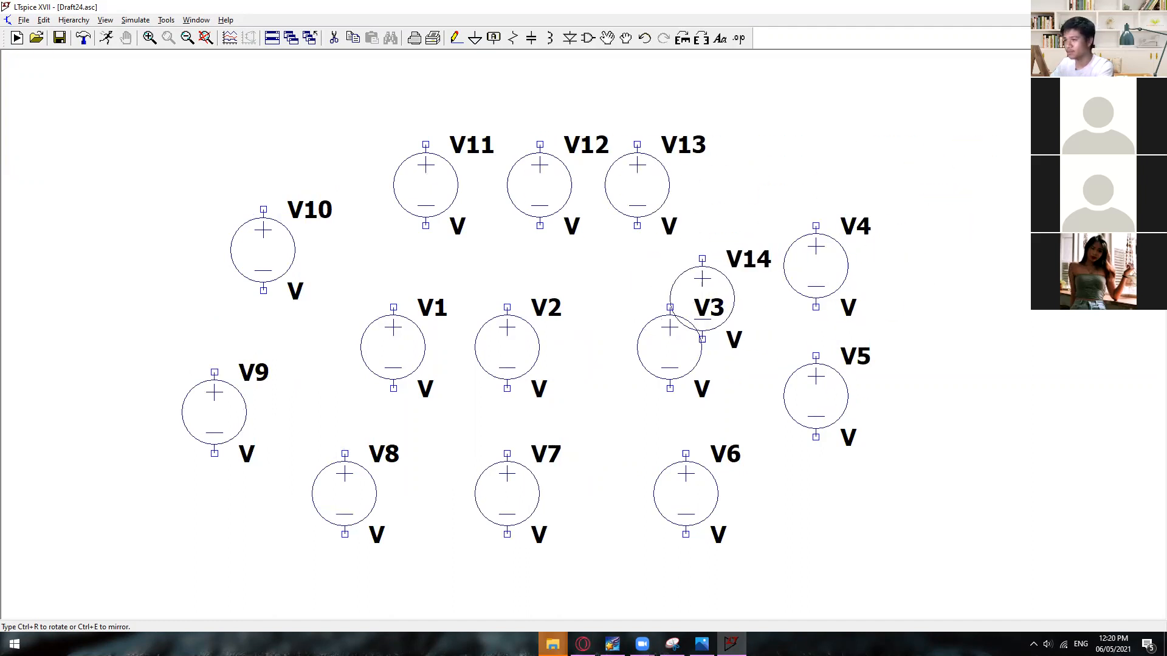
key("Escape")
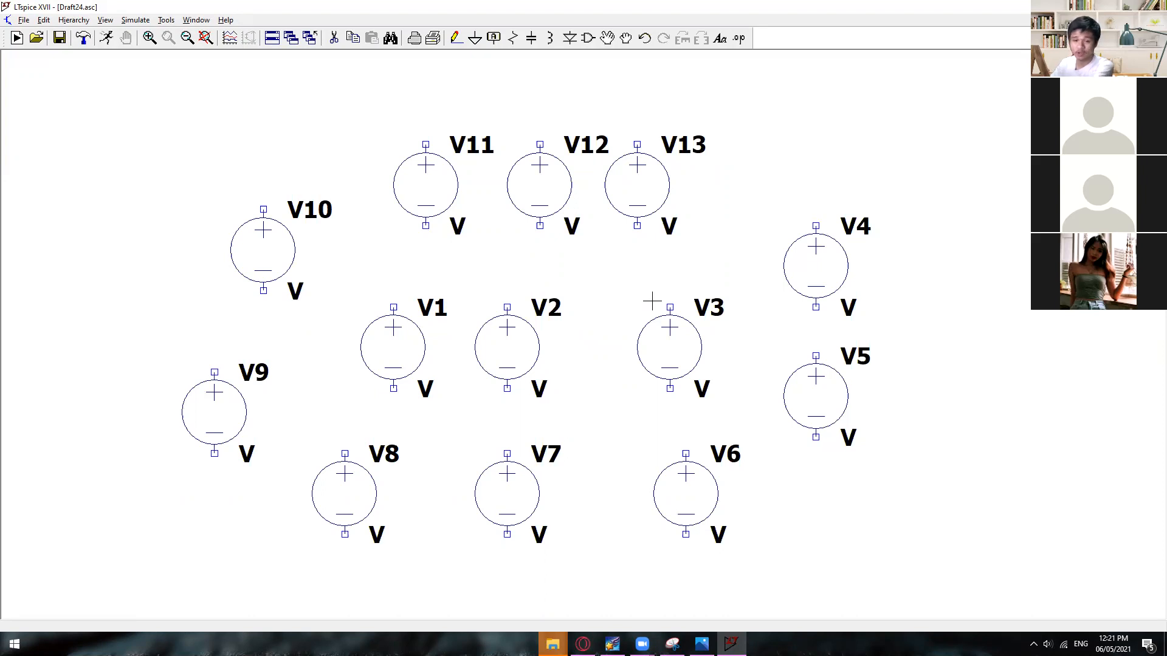
Step: Undo the last ten voltage source placements
key("F9")
key("F9")
key("F9")
key("F9")
key("F9")
key("F9")
key("F9")
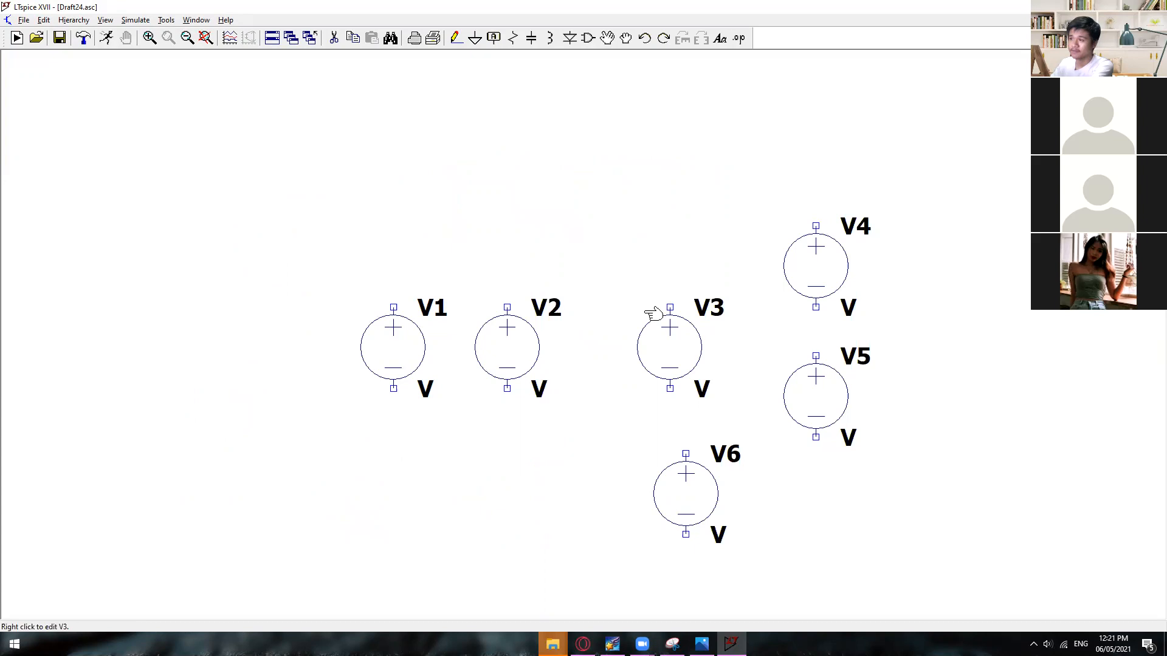
key("F9")
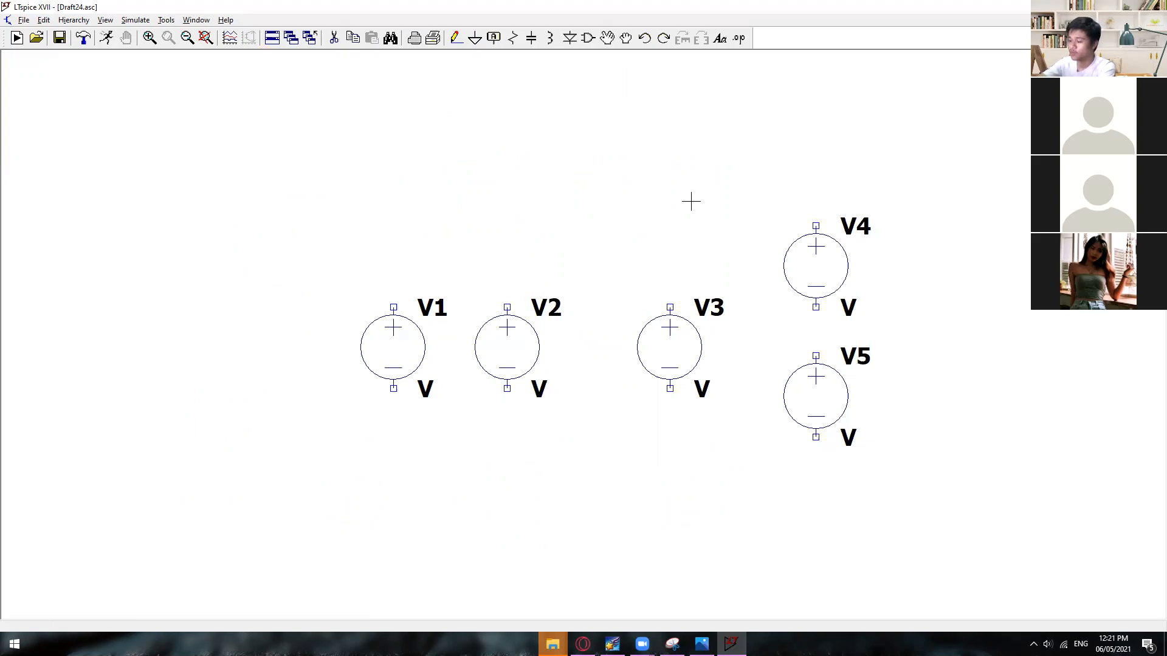
key("F9")
key("F9")
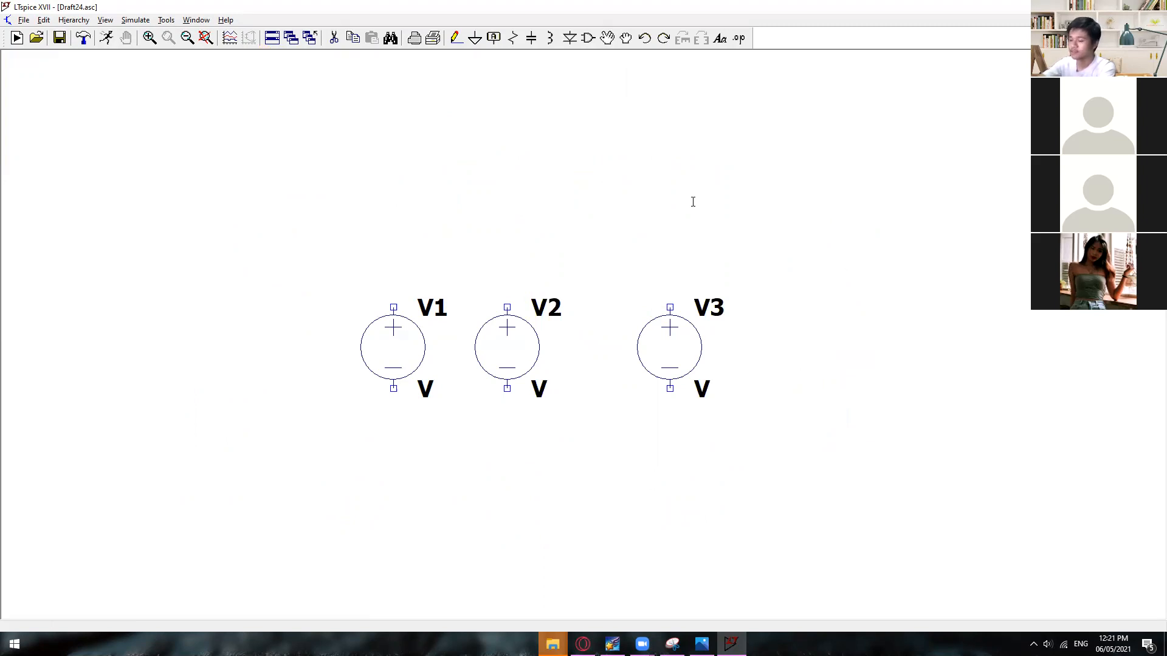
Step: Redo five of the undone voltage source placements, V4 through V8
key("shift+F9")
key("shift+F9")
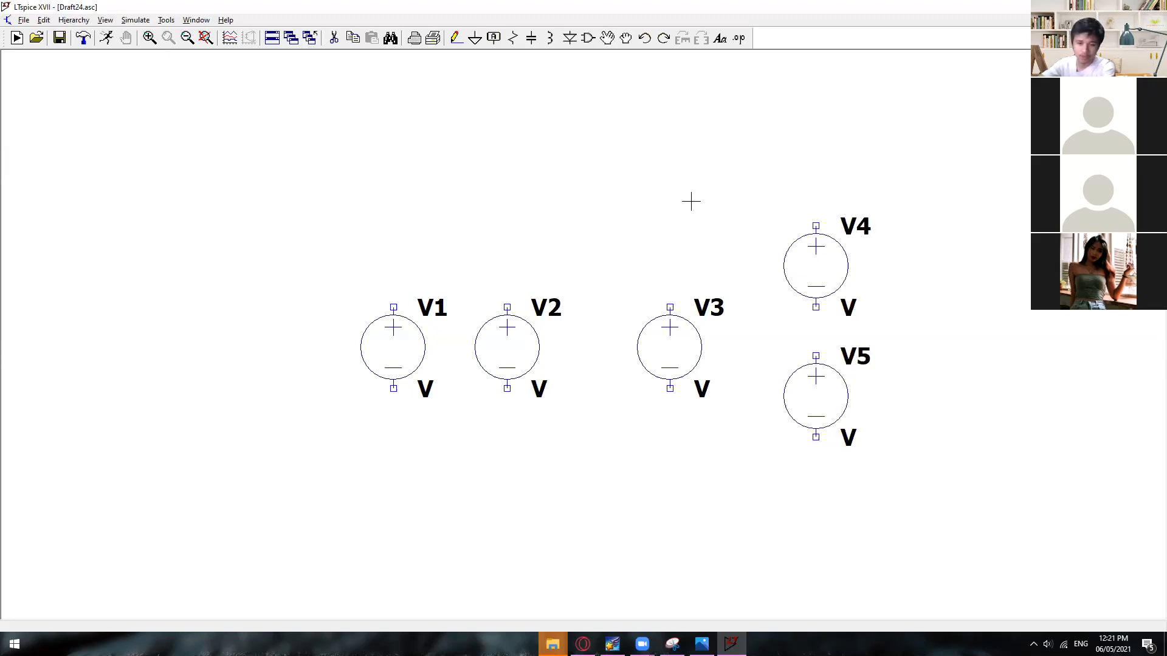
key("shift+F9")
key("shift+F9")
key("shift+F9")
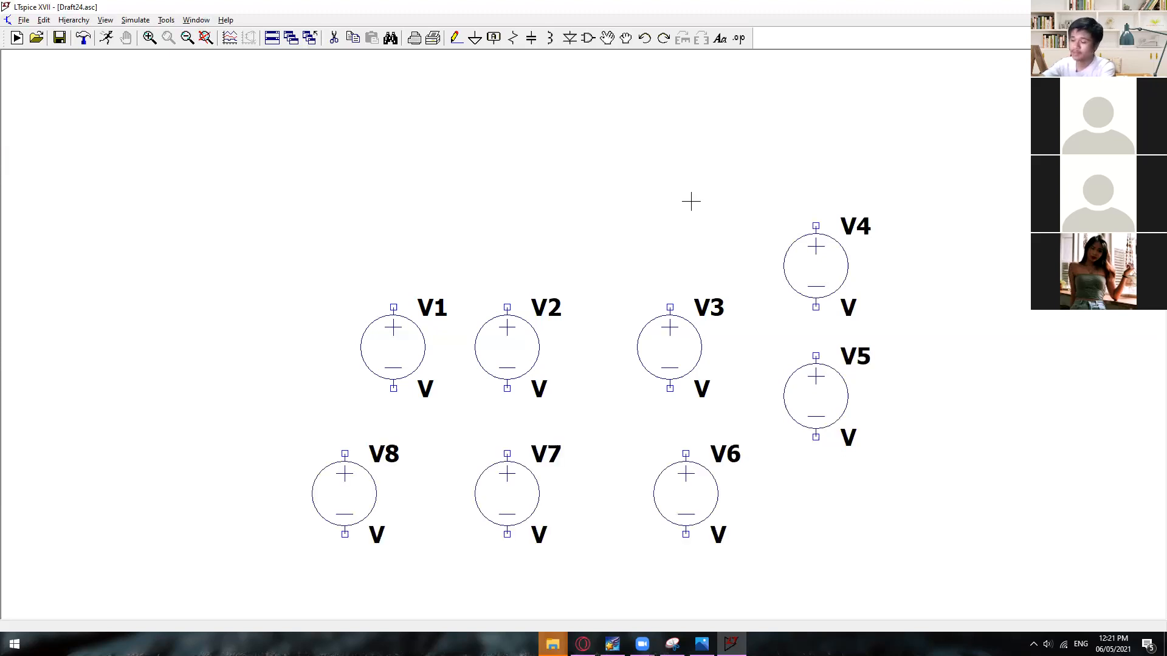
Step: Undo the placements of voltage sources V8 through V2, keeping only V1
key("F9")
key("F9")
key("F9")
key("F9")
key("F9")
key("F9")
key("F9")
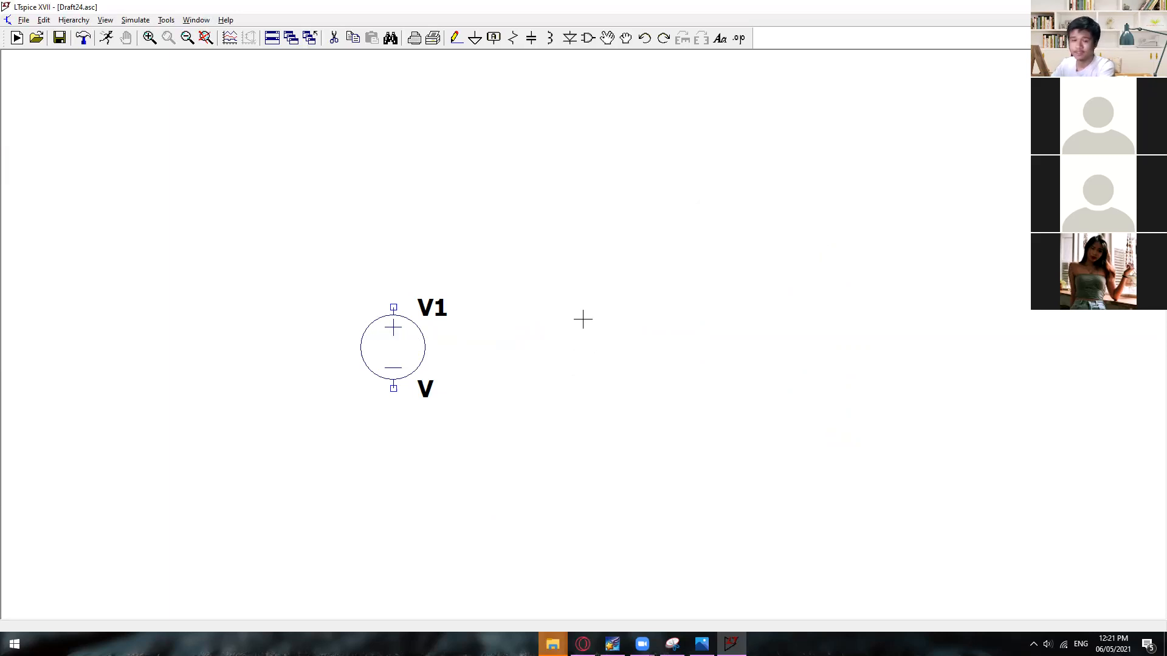
key("r")
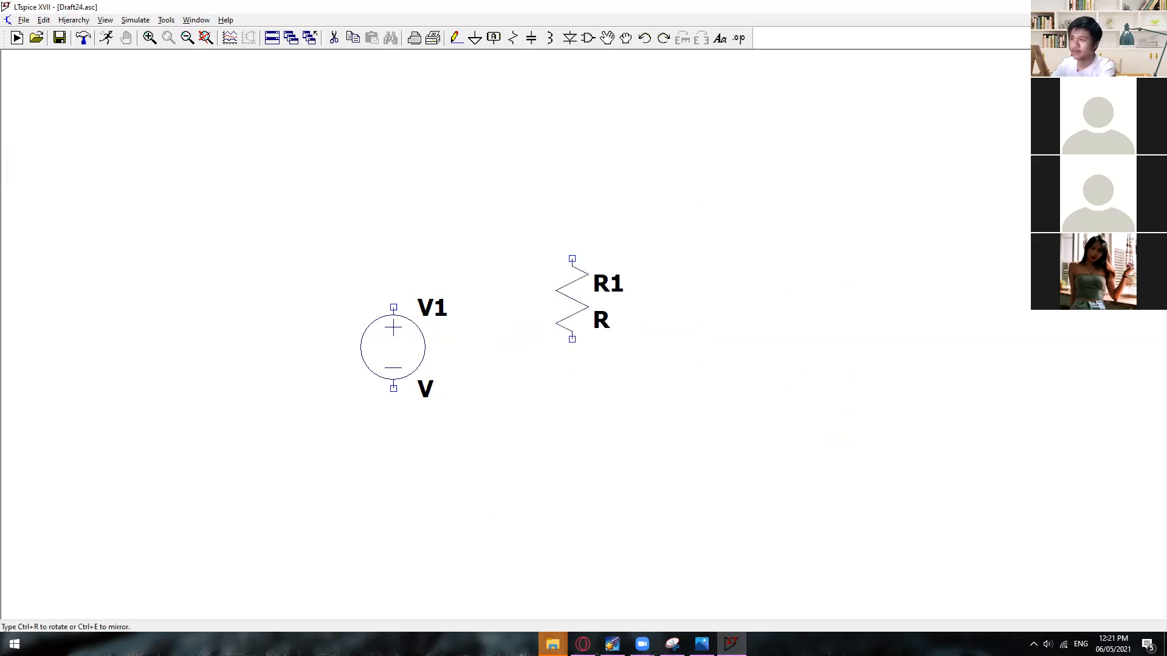
key("ctrl+r")
key("Escape")
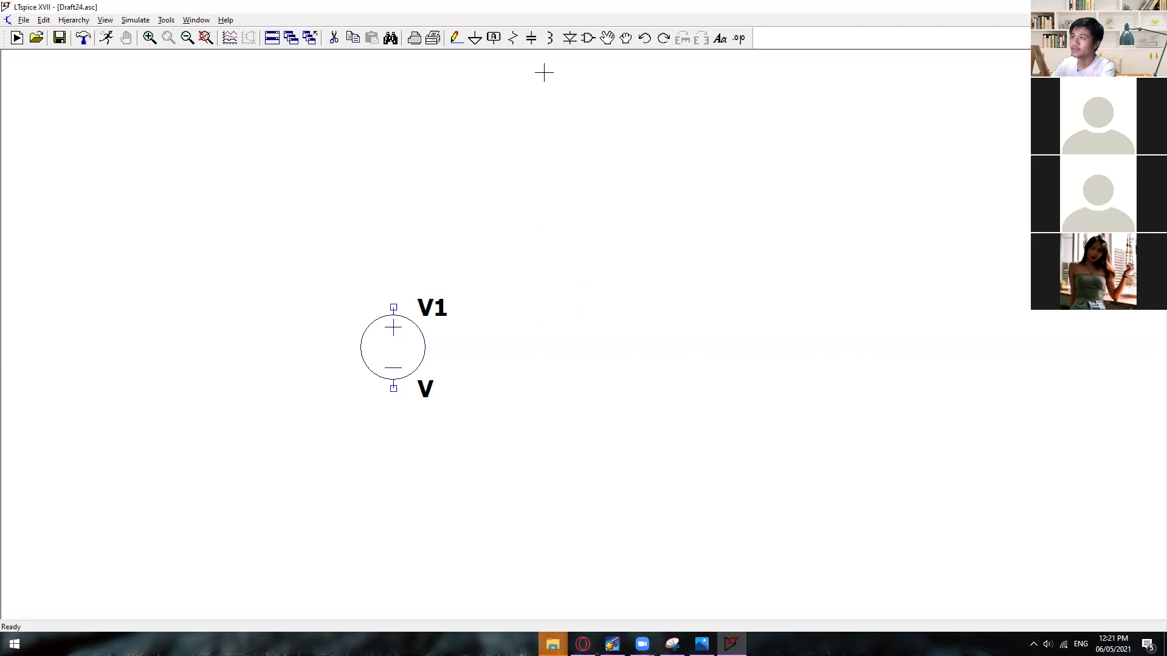
left_click(544, 73)
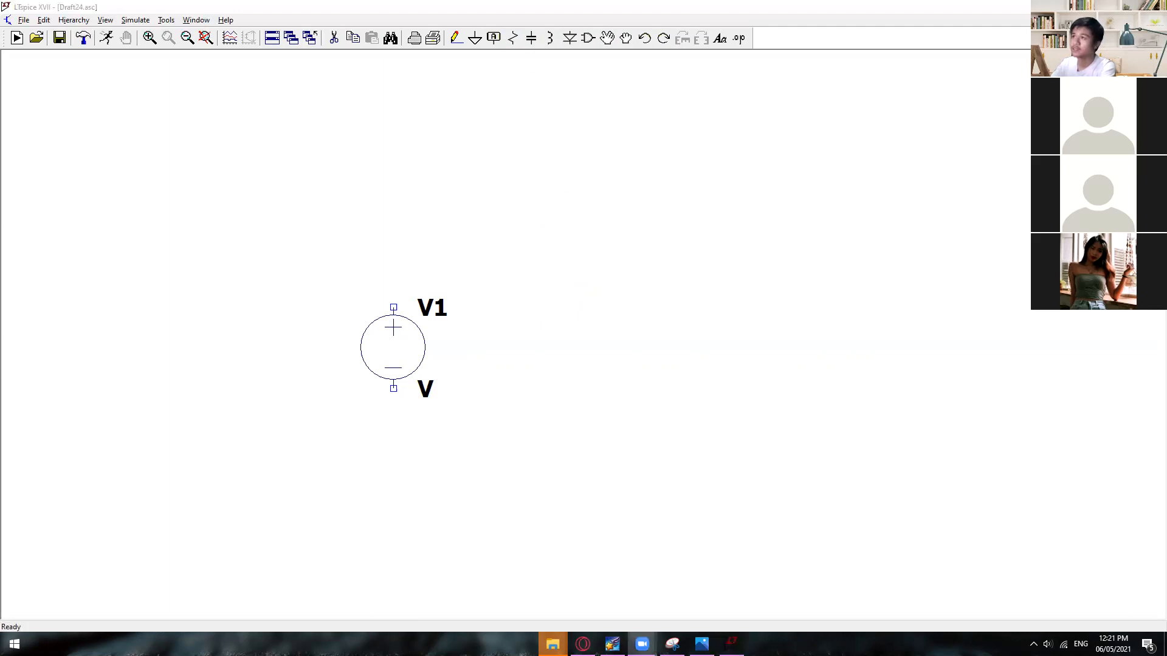
left_click(514, 40)
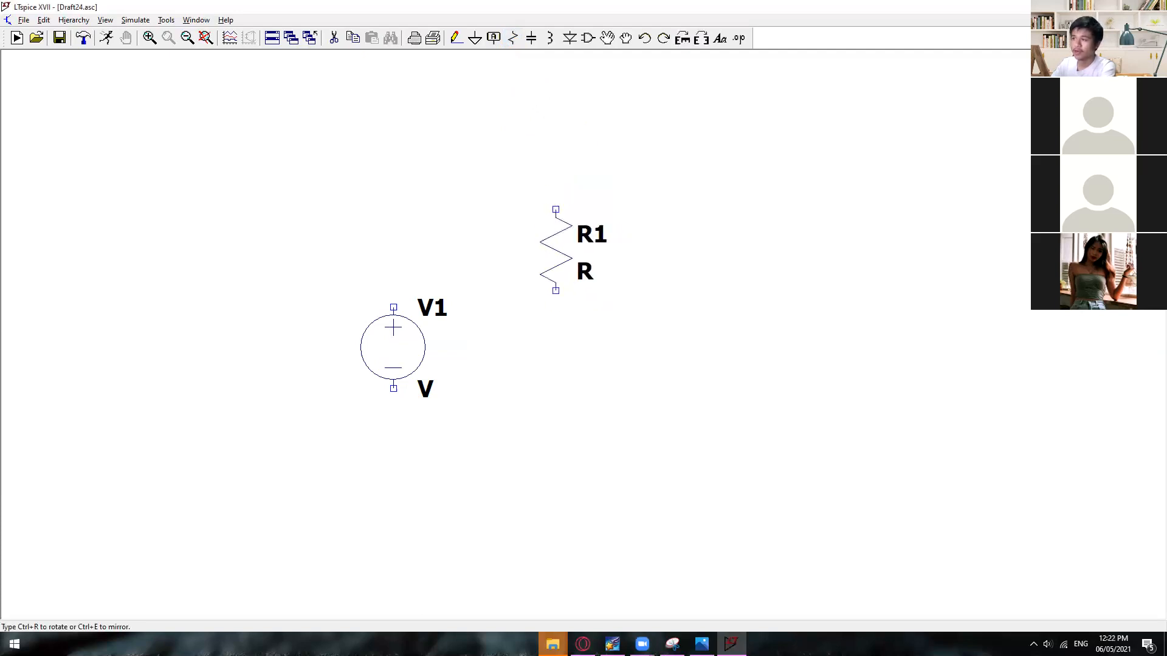
key("ctrl+r")
key("Escape")
left_click(531, 39)
left_click(550, 39)
key("Escape")
Step: Try out the resistor's mirrored and rotated orientations and place it horizontally as R1, above and to the right of V1
left_click(512, 38)
key("ctrl+e")
key("ctrl+e")
key("ctrl+r")
key("ctrl+r")
key("ctrl+r")
key("ctrl+r")
key("ctrl+e")
key("ctrl+r")
key("ctrl+r")
key("ctrl+r")
key("ctrl+r")
key("ctrl+r")
left_click(556, 242)
Step: Place vertical resistors R2 and R3 level with V1 and horizontal resistor R4 between them, in line with R1
key("ctrl+r")
left_click(702, 348)
left_click(995, 347)
key("ctrl+r")
left_click(872, 241)
key("Escape")
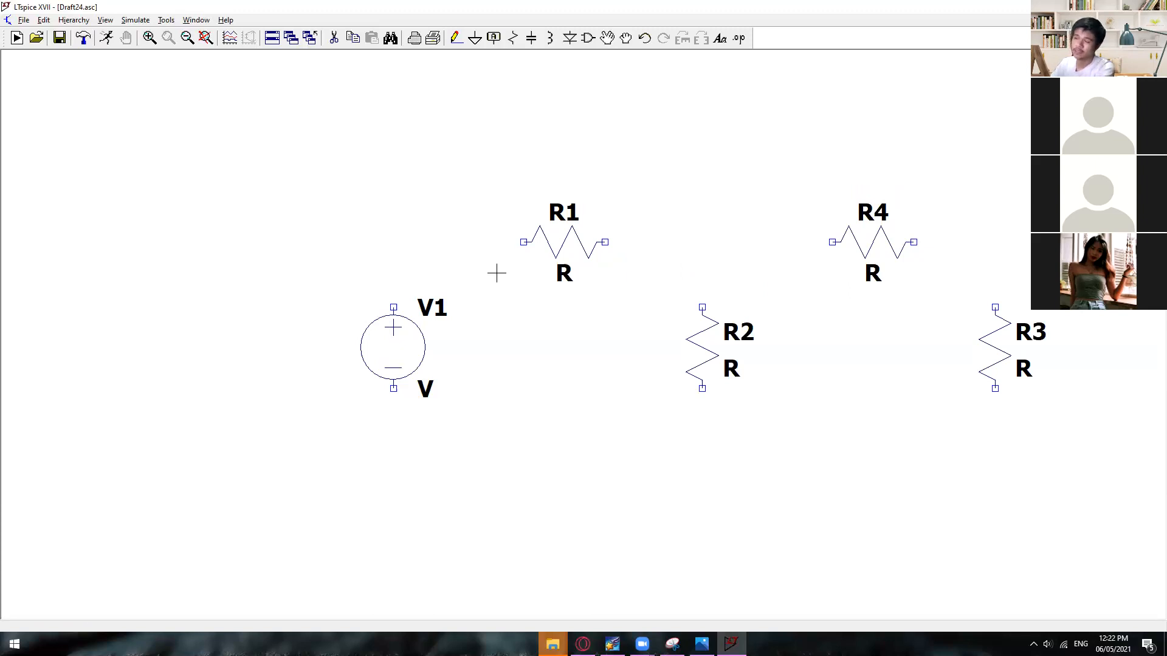
Step: Wire the outer loop from V1's positive terminal through R1, R4 and R3 back to its negative terminal
key("F3")
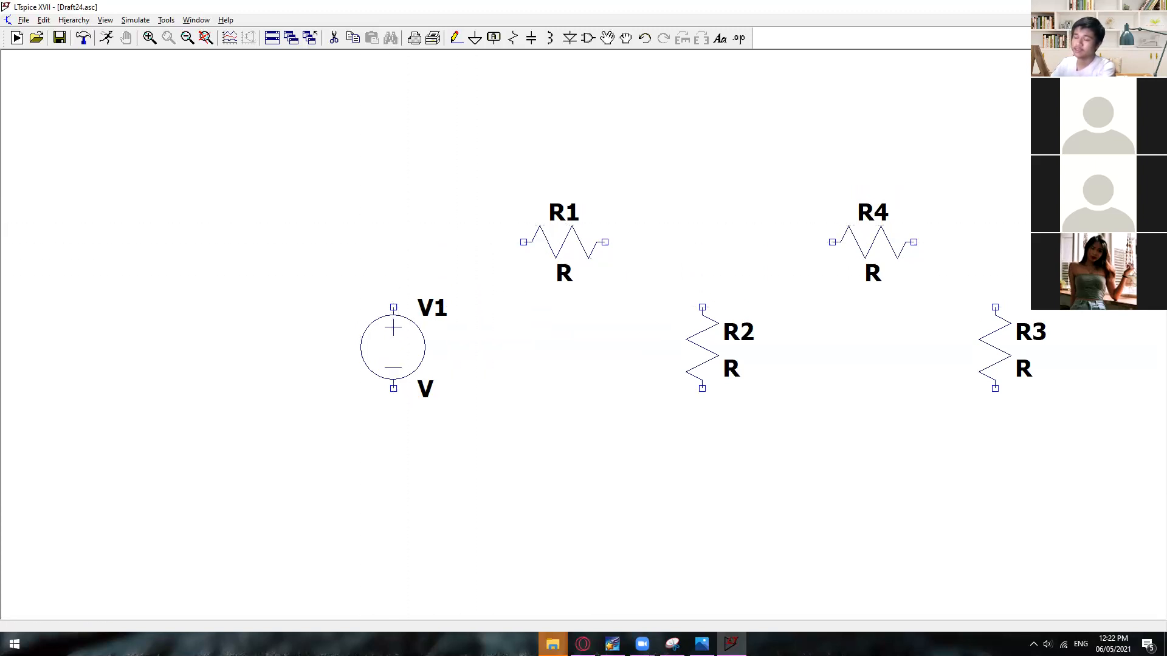
left_click(394, 307)
left_click(393, 242)
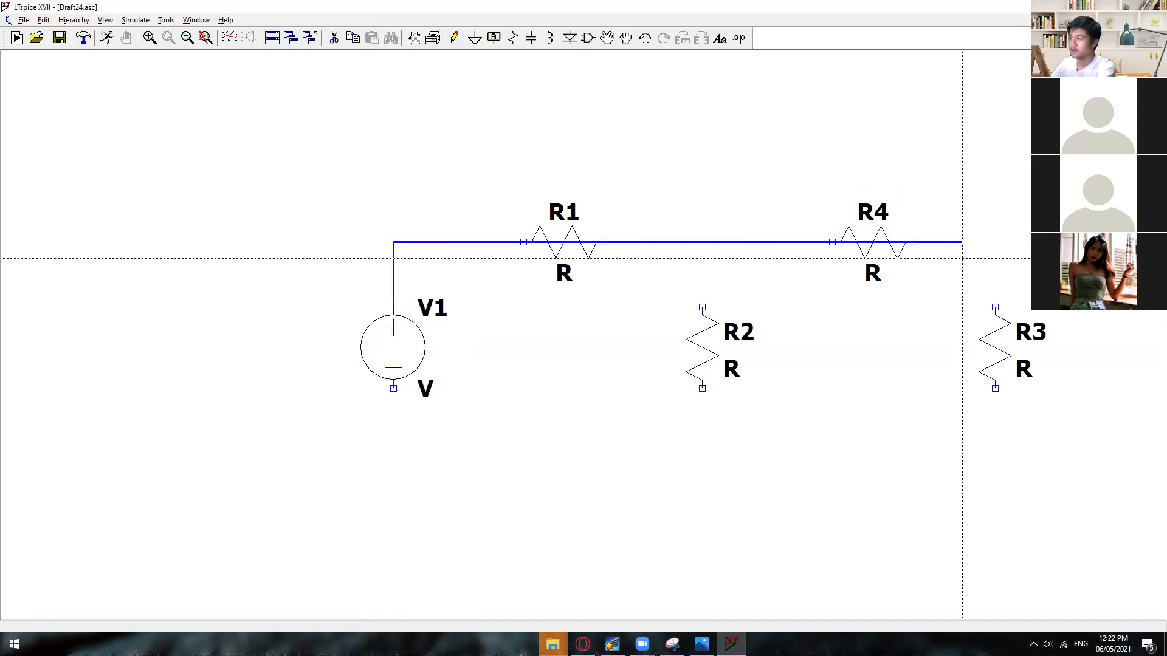
left_click(994, 252)
left_click(995, 485)
left_click(393, 388)
key("Escape")
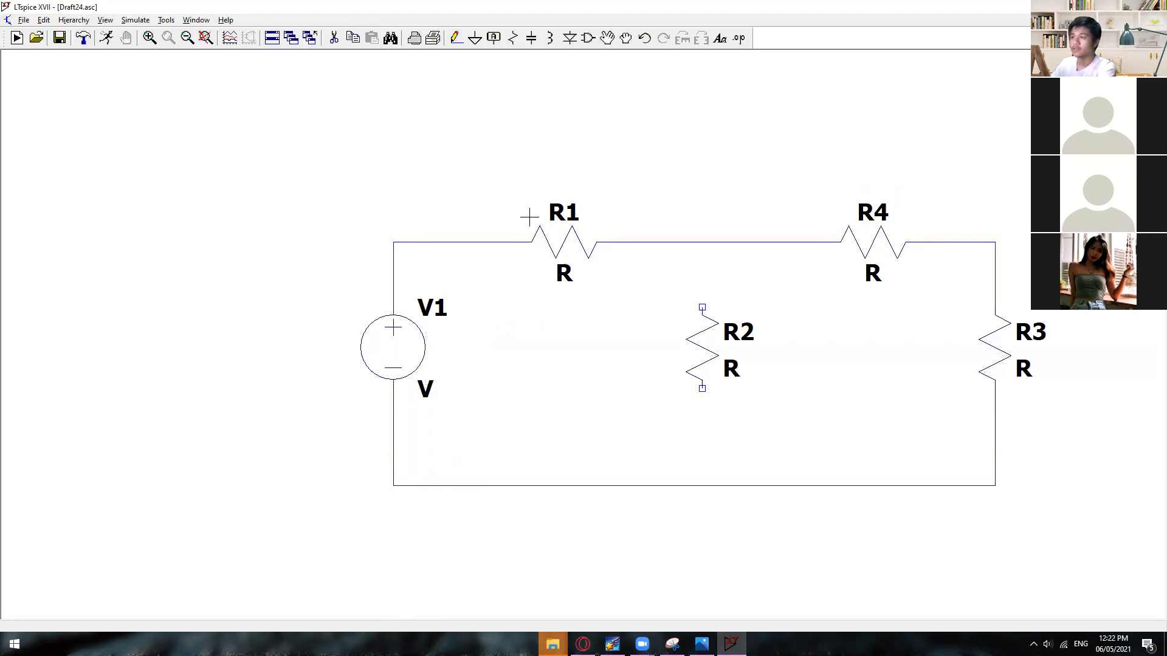
Step: Wire R2 vertically between the upper and lower wires of the loop
left_click(457, 41)
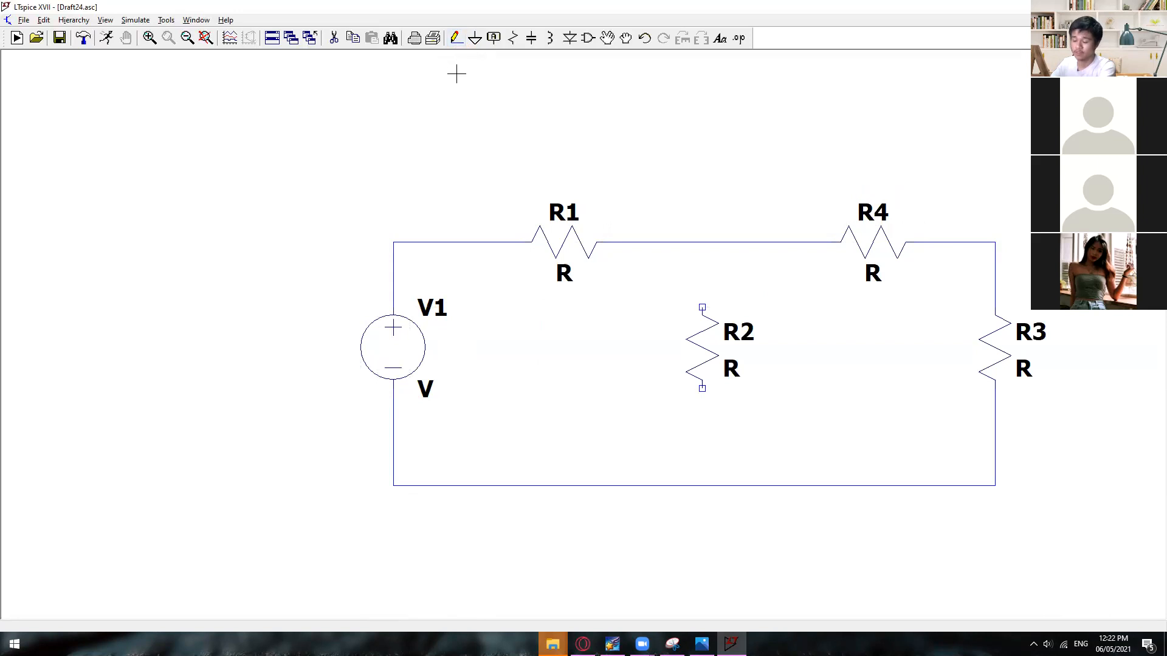
left_click(457, 40)
left_click(702, 242)
left_click(702, 486)
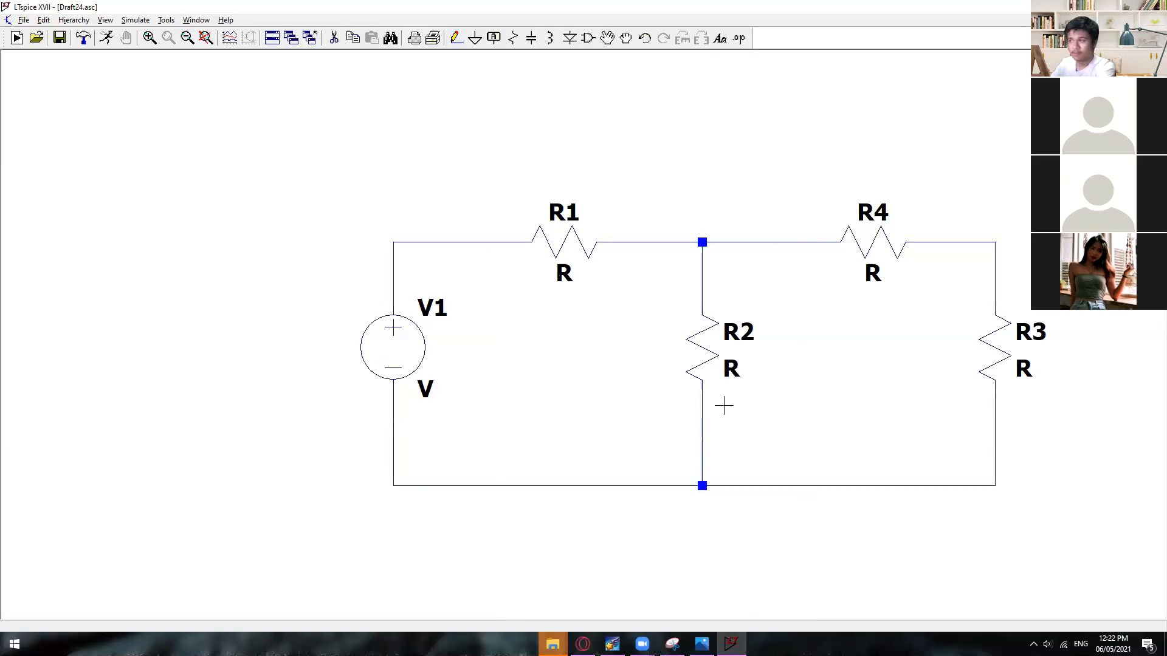
Step: Set the value of resistor R1 to 1k
left_click_drag(780, 402, 754, 410)
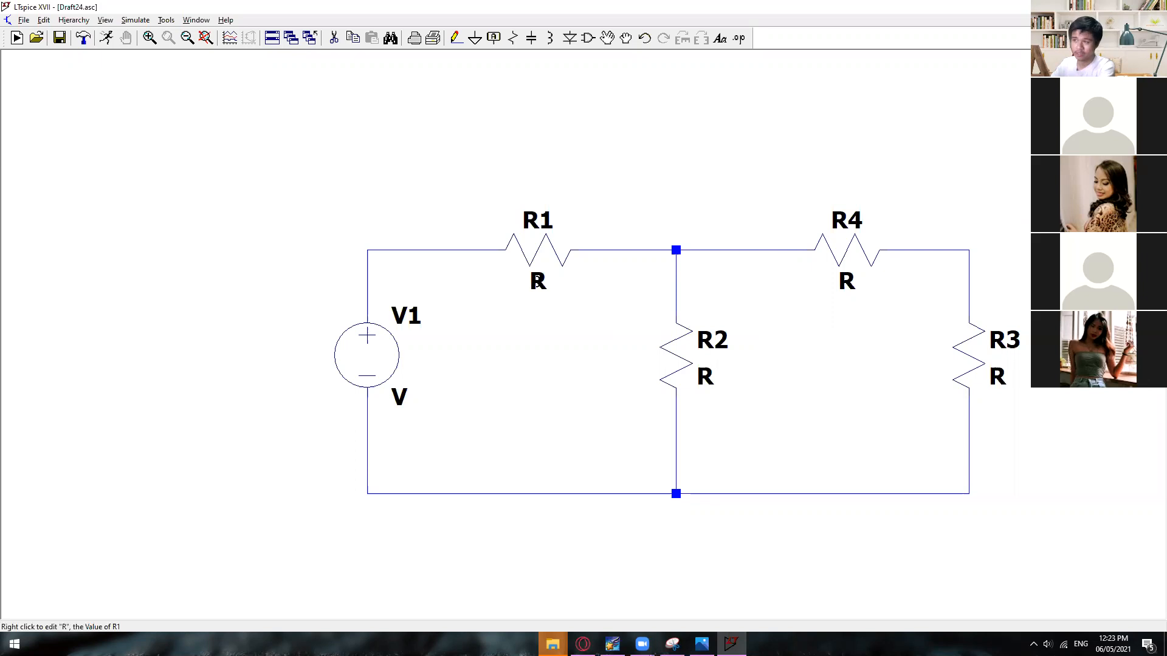
right_click(538, 252)
key("Escape")
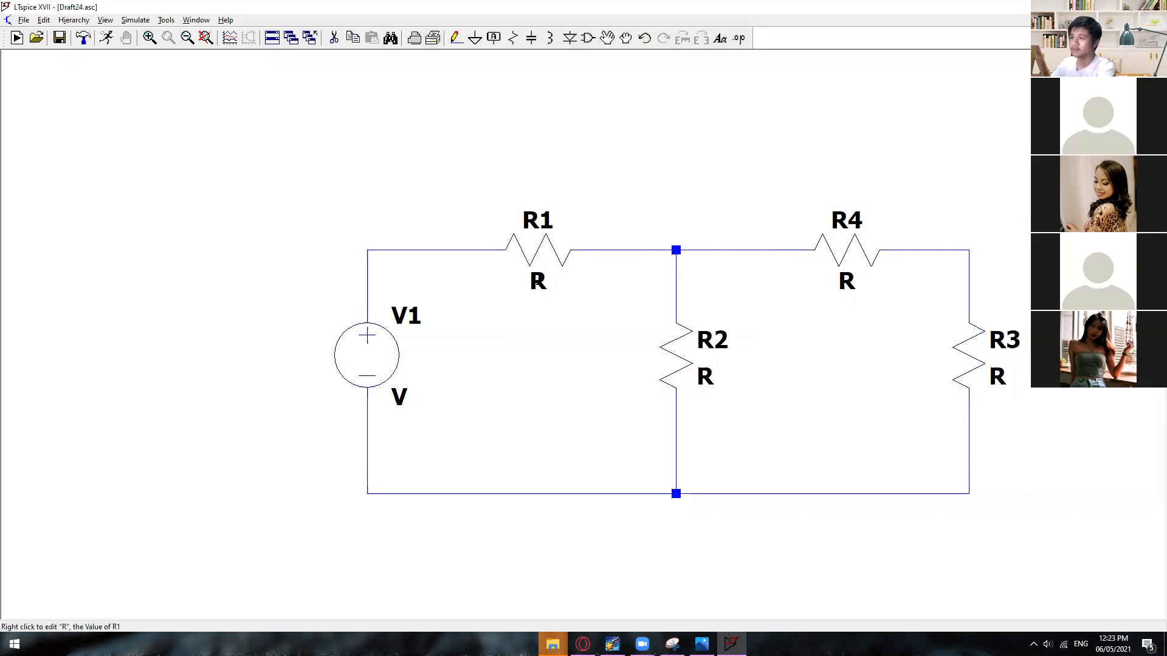
right_click(538, 280)
right_click(540, 280)
left_click(590, 279)
key("Escape")
right_click(539, 284)
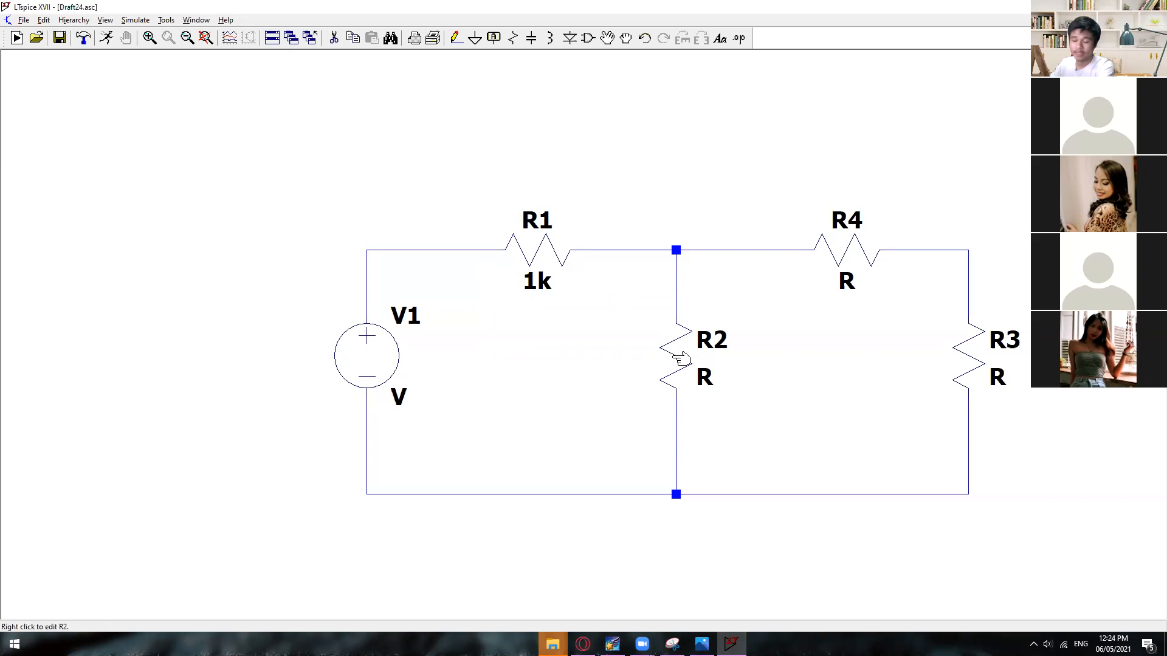
Step: Examine R2's resistor properties and its value editor, closing both without changes
right_click(677, 355)
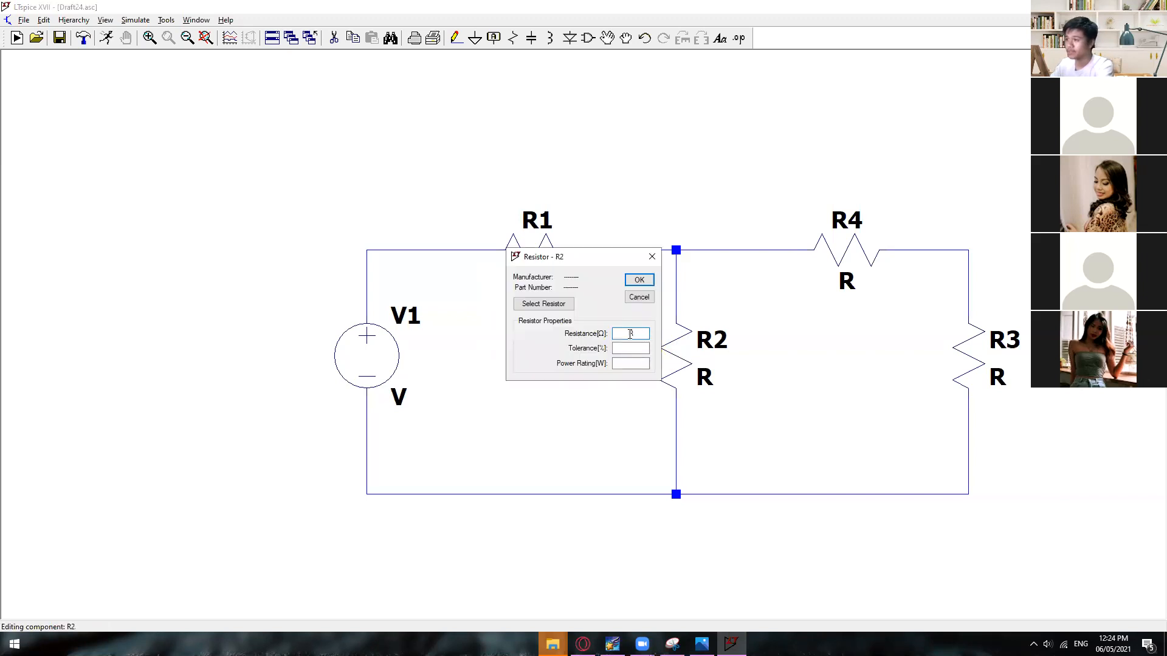
left_click(630, 347)
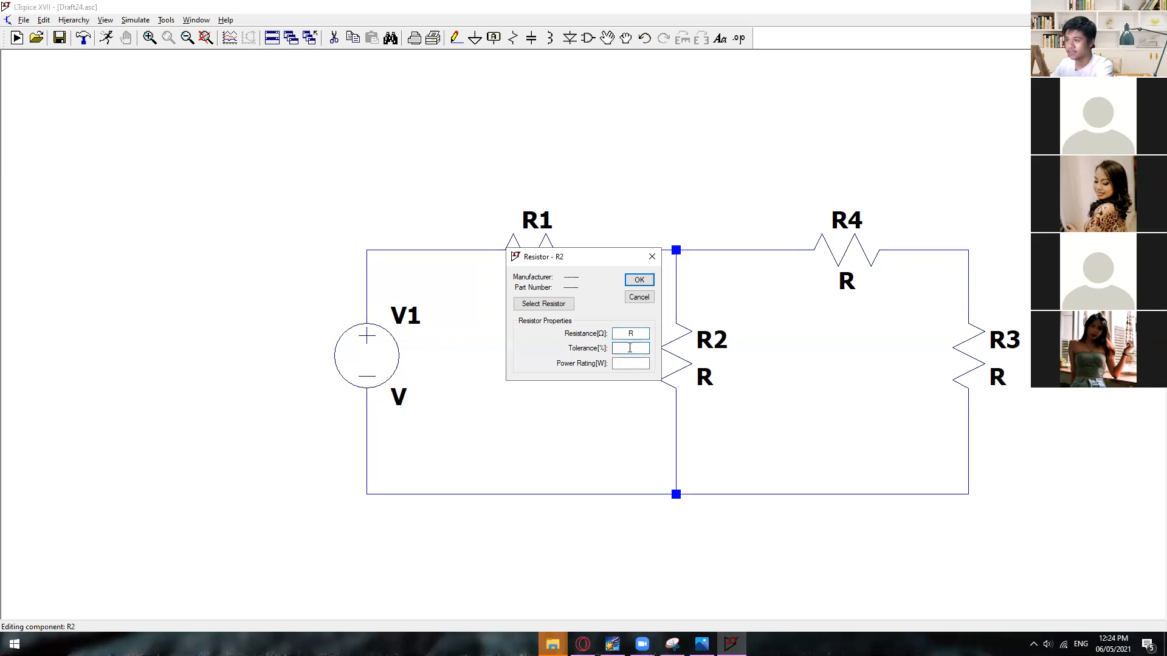
left_click(652, 257)
right_click(705, 377)
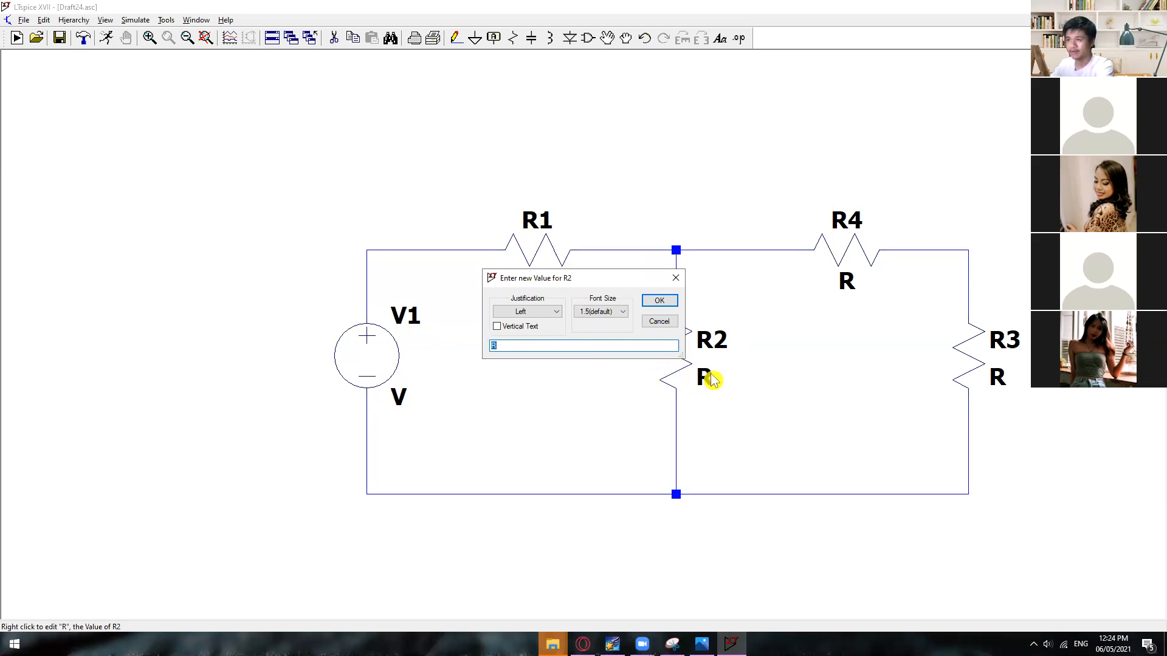
left_click(675, 278)
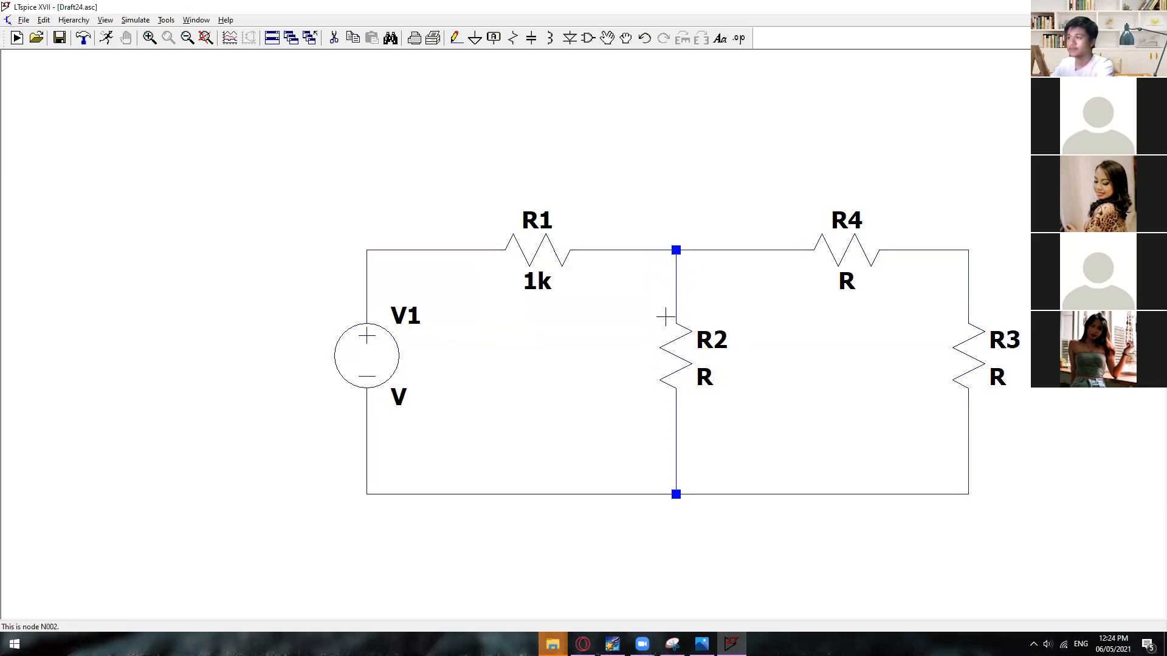
Step: Rename resistor R2 as Resistor2, without a space in the reference designator
right_click(706, 340)
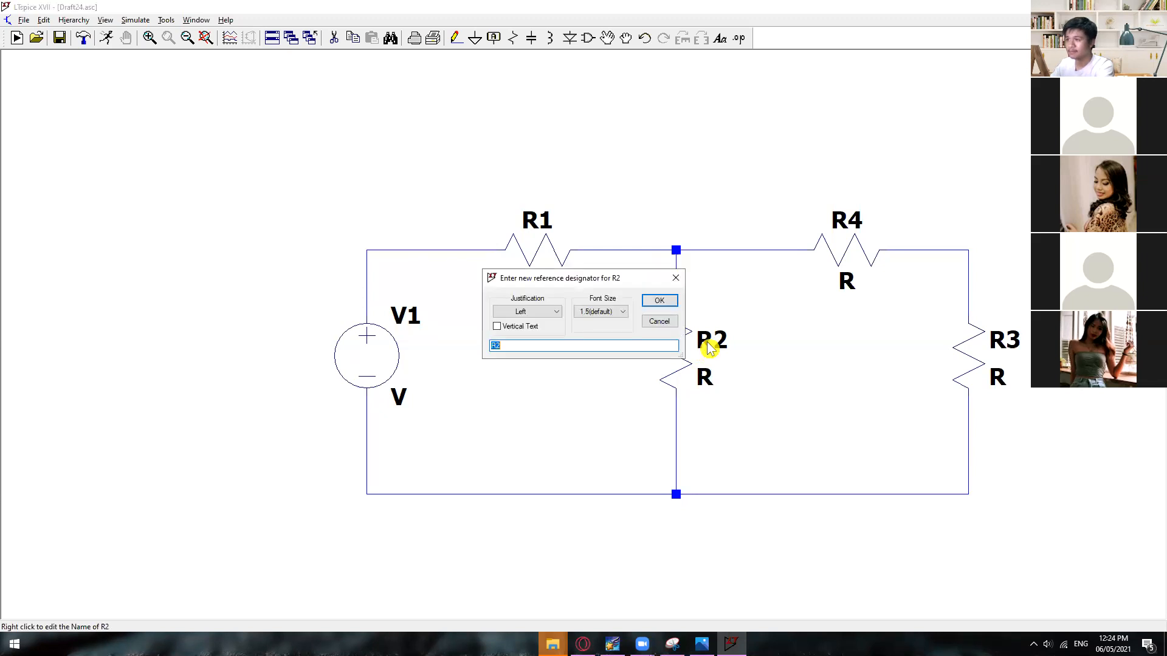
left_click(560, 344)
key("BackSpace")
key("BackSpace")
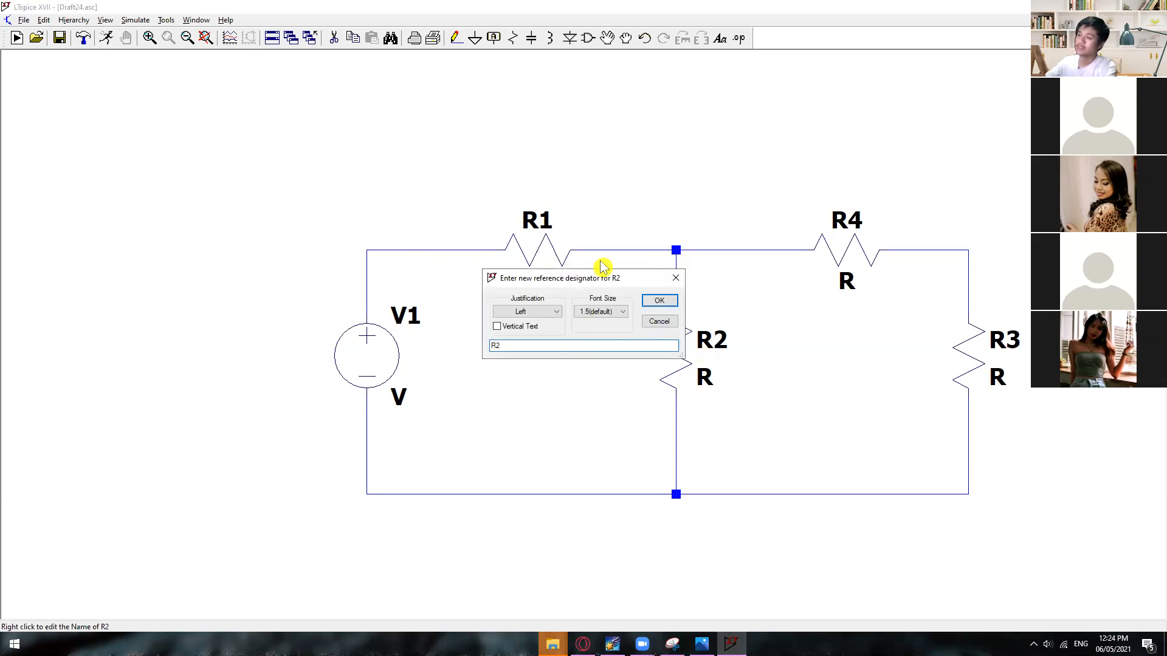
type("R")
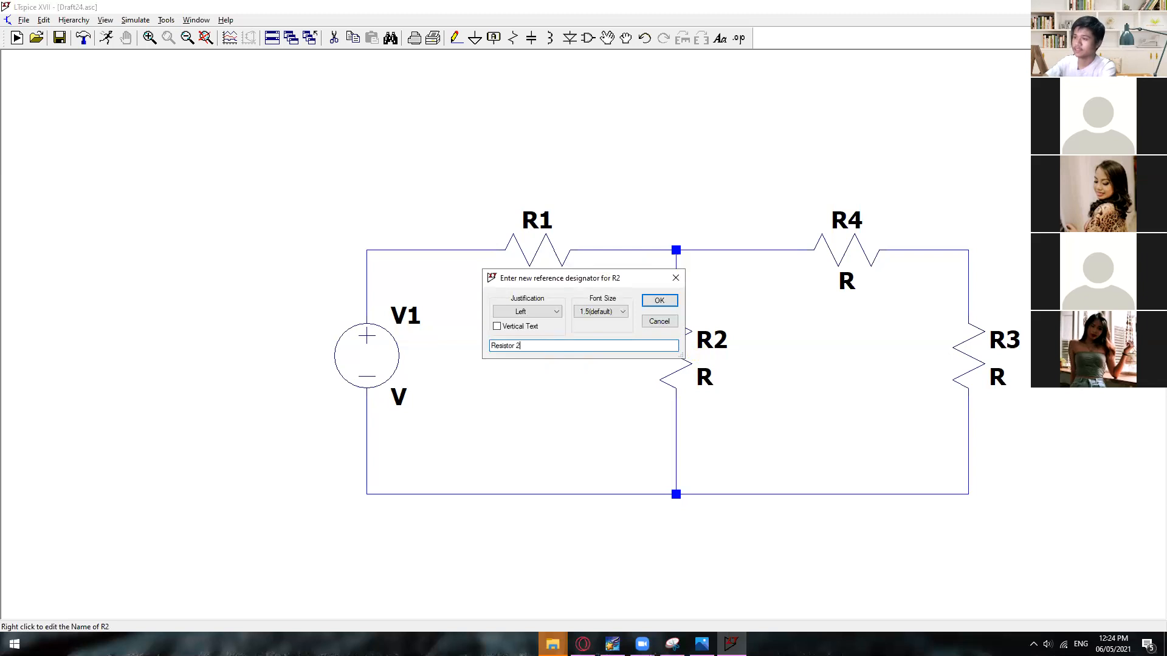
type("esistor 2")
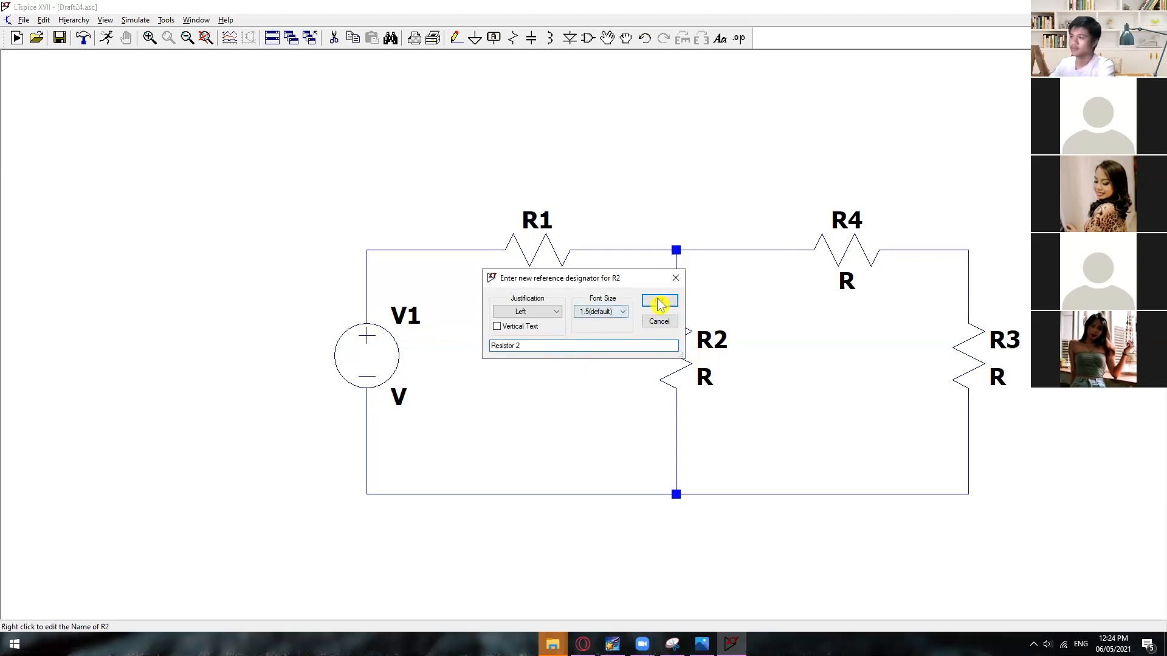
left_click(660, 301)
left_click(633, 279)
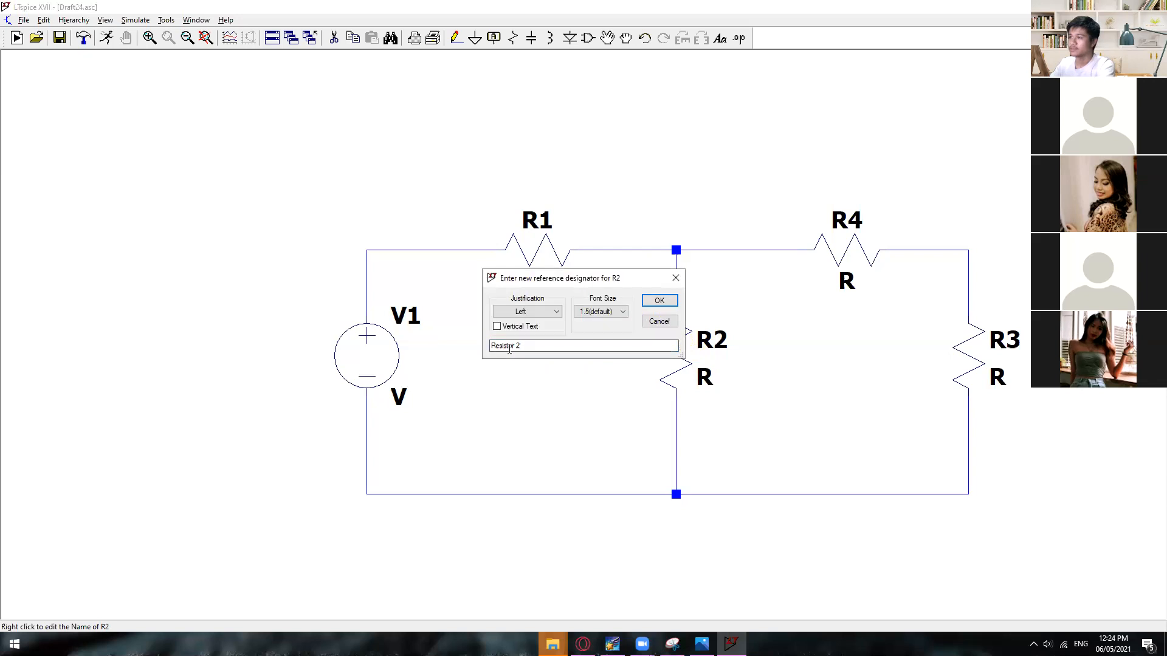
left_click(516, 346)
key("BackSpace")
left_click(659, 301)
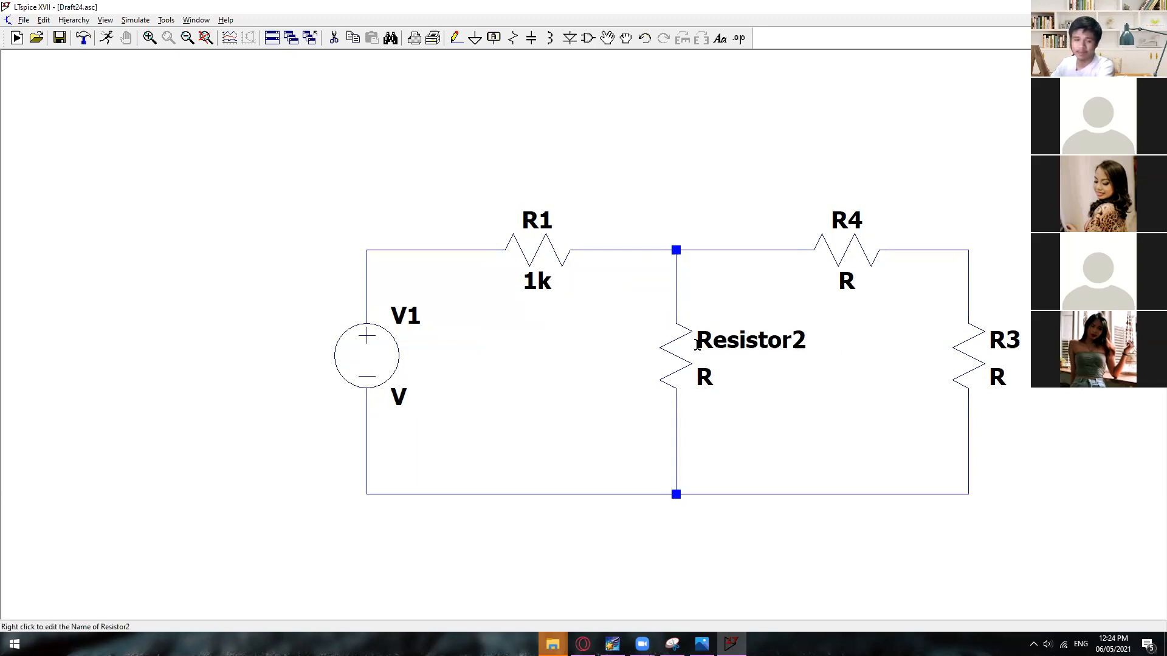
Step: Set the value of Resistor2 to 1.5k
right_click(703, 378)
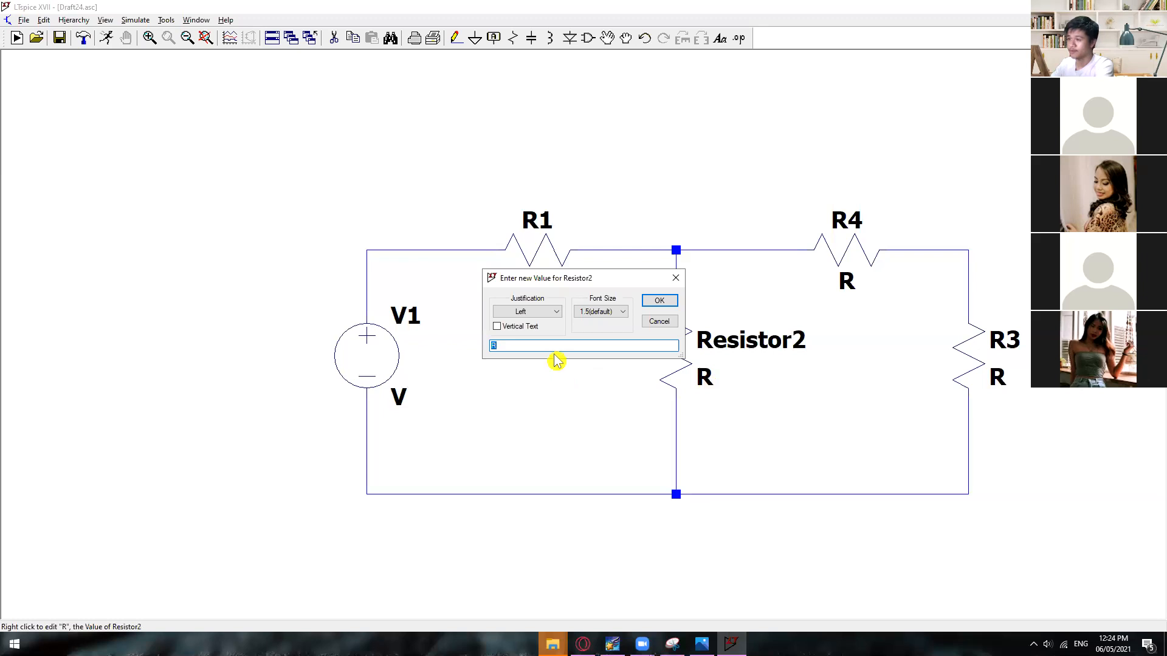
type("1.5k")
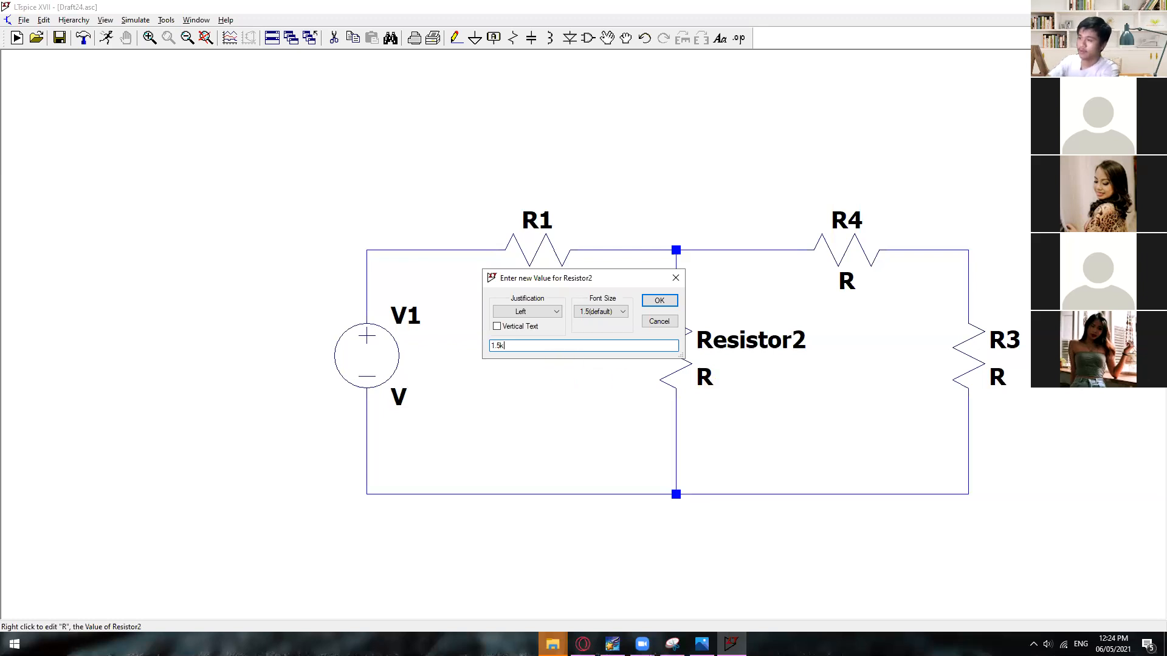
key("Return")
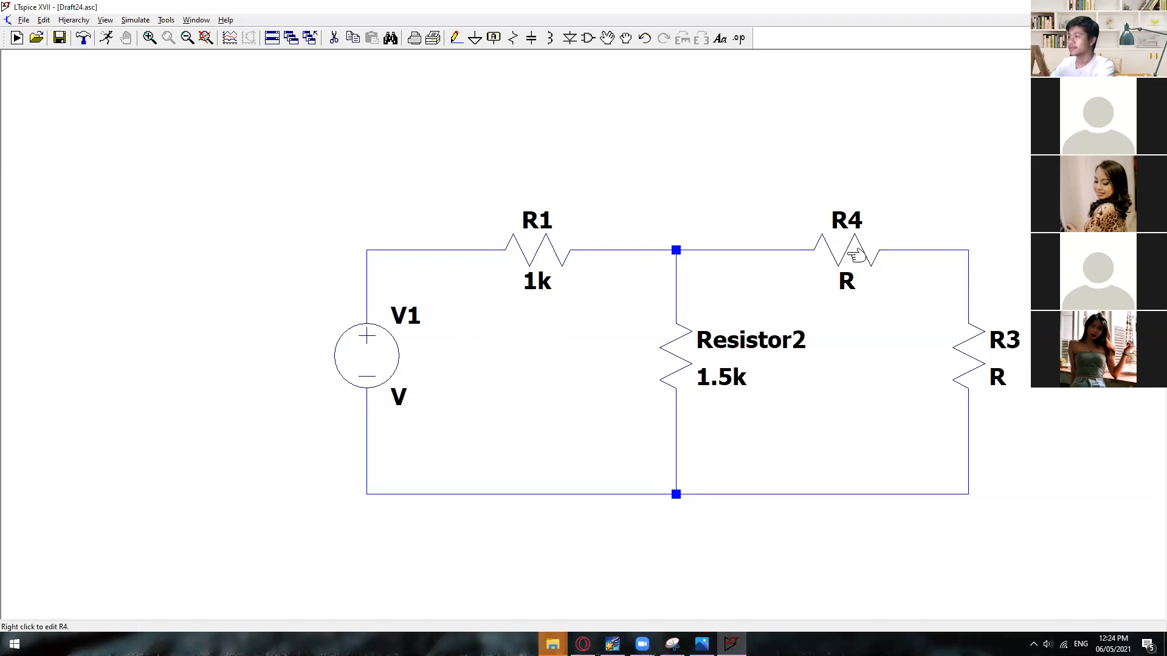
Step: Set the resistance of R4 to 500 and the resistance of R3 to 100
right_click(855, 255)
key("Return")
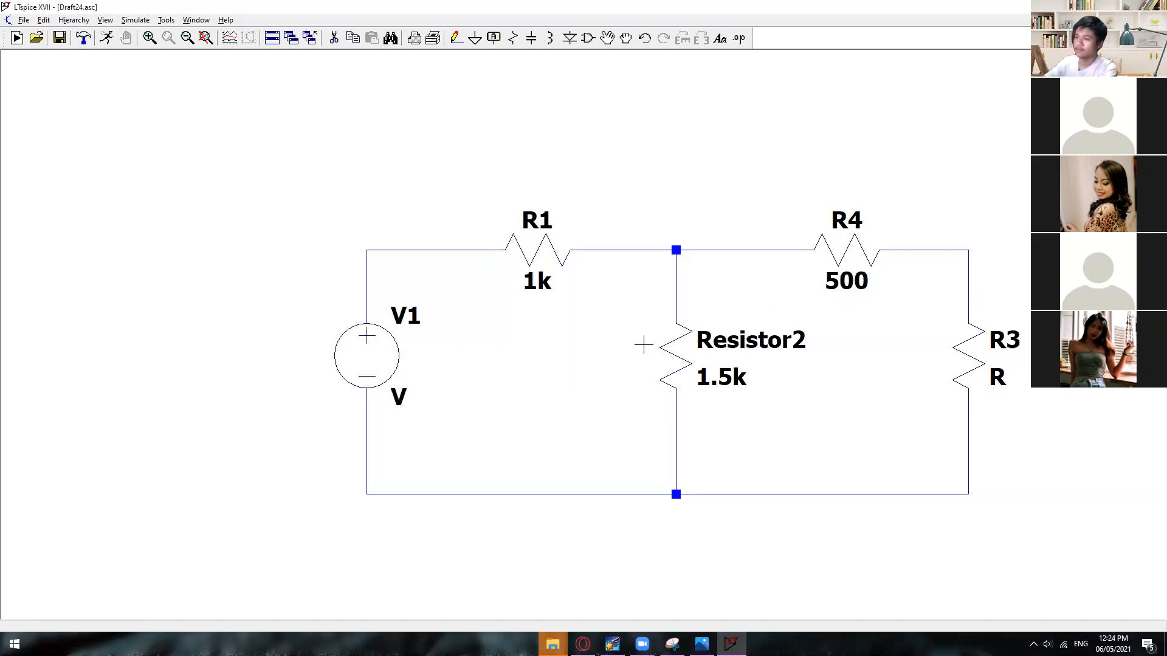
right_click(964, 341)
type("100")
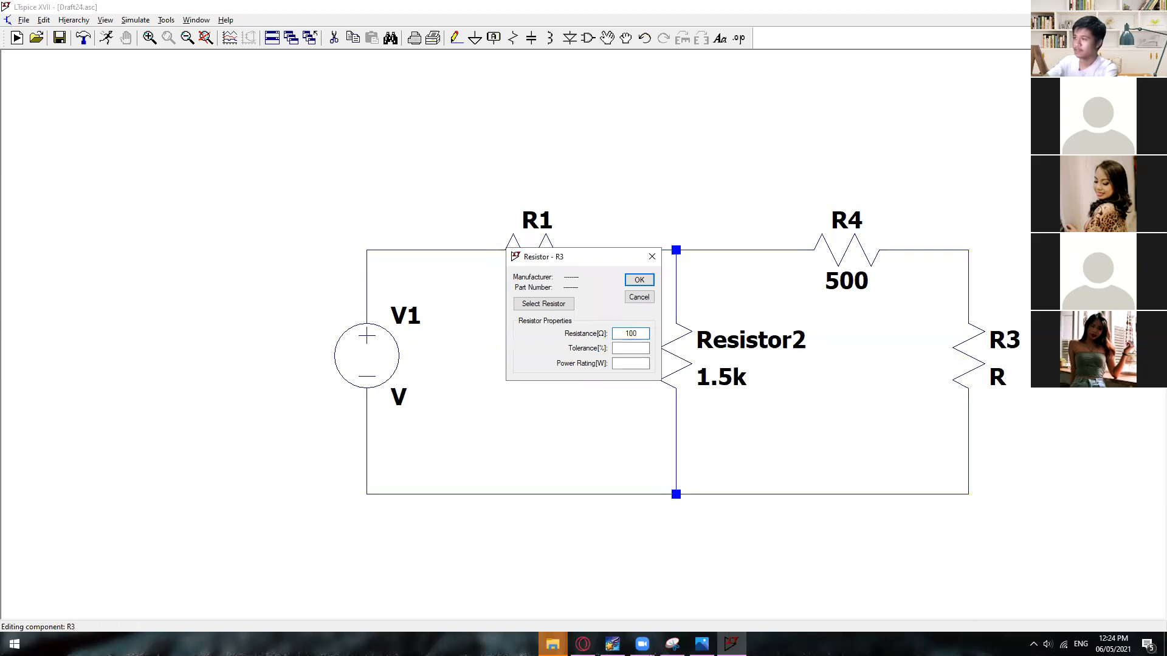
key("Return")
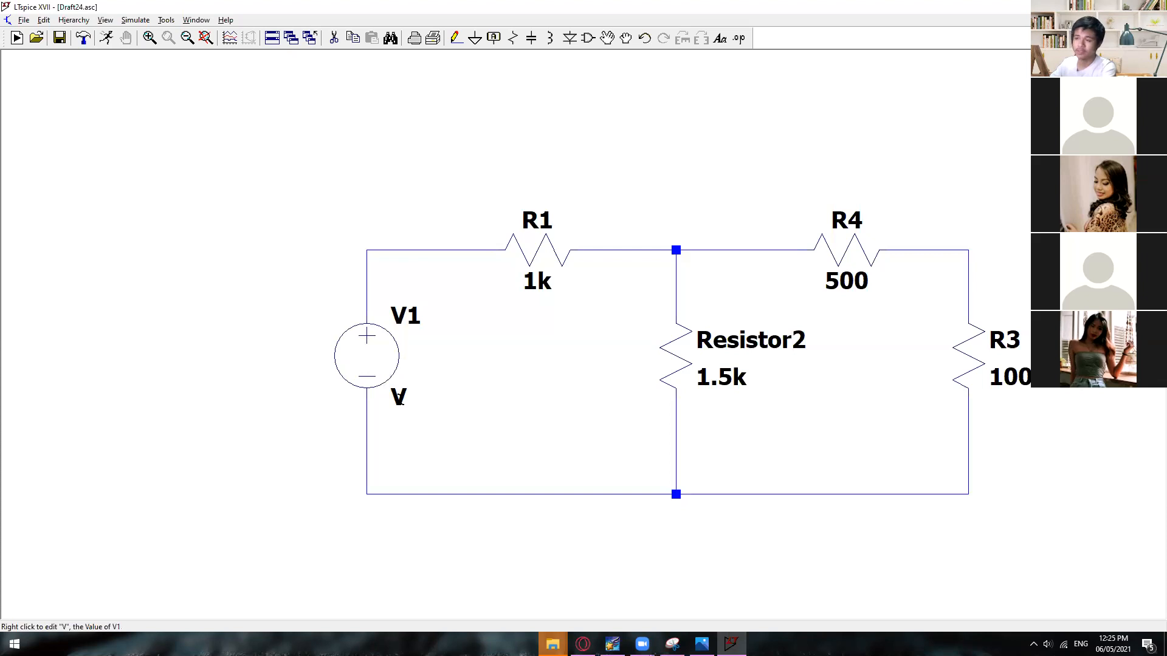
Step: Set the value of voltage source V1 to 10
right_click(399, 398)
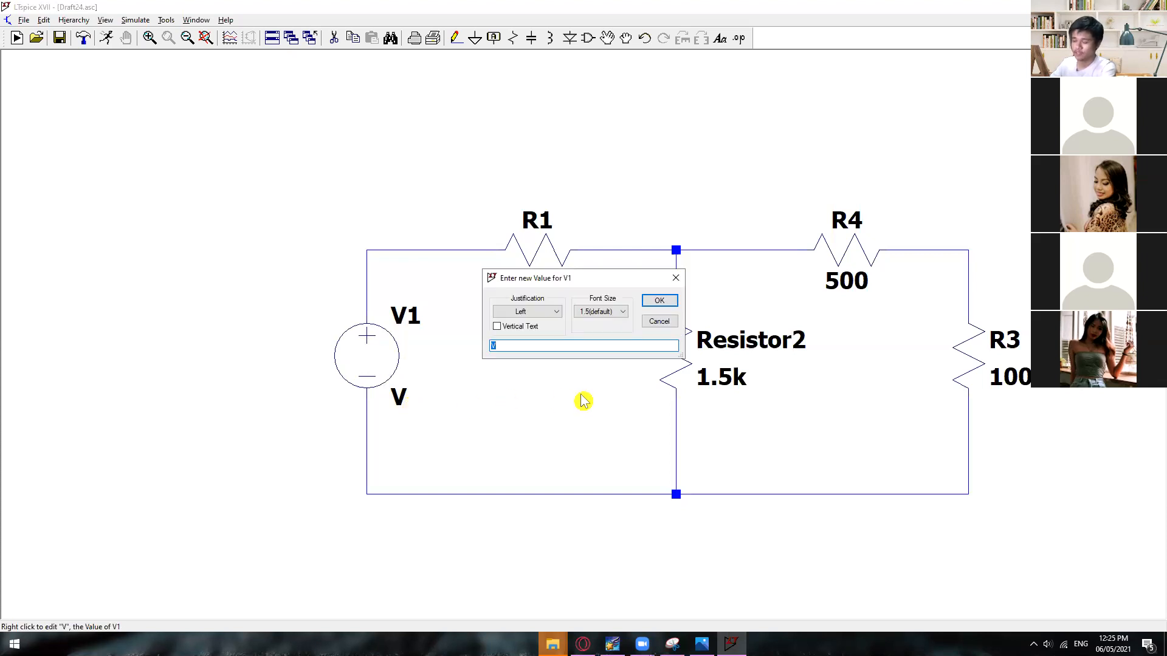
type("50")
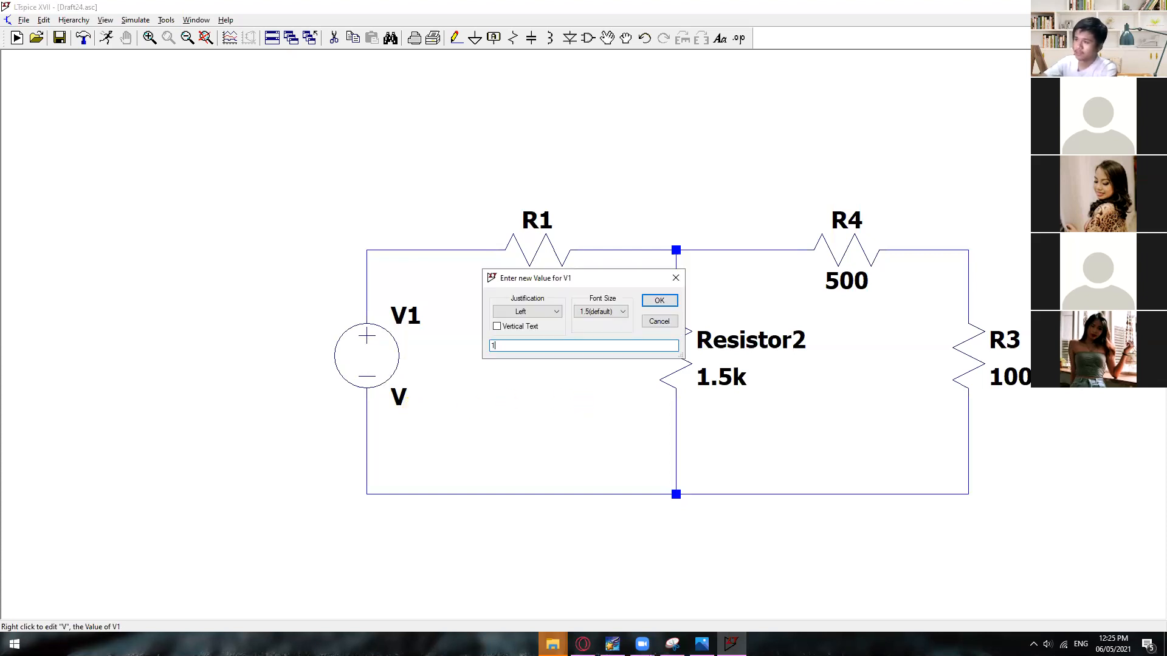
key("Return")
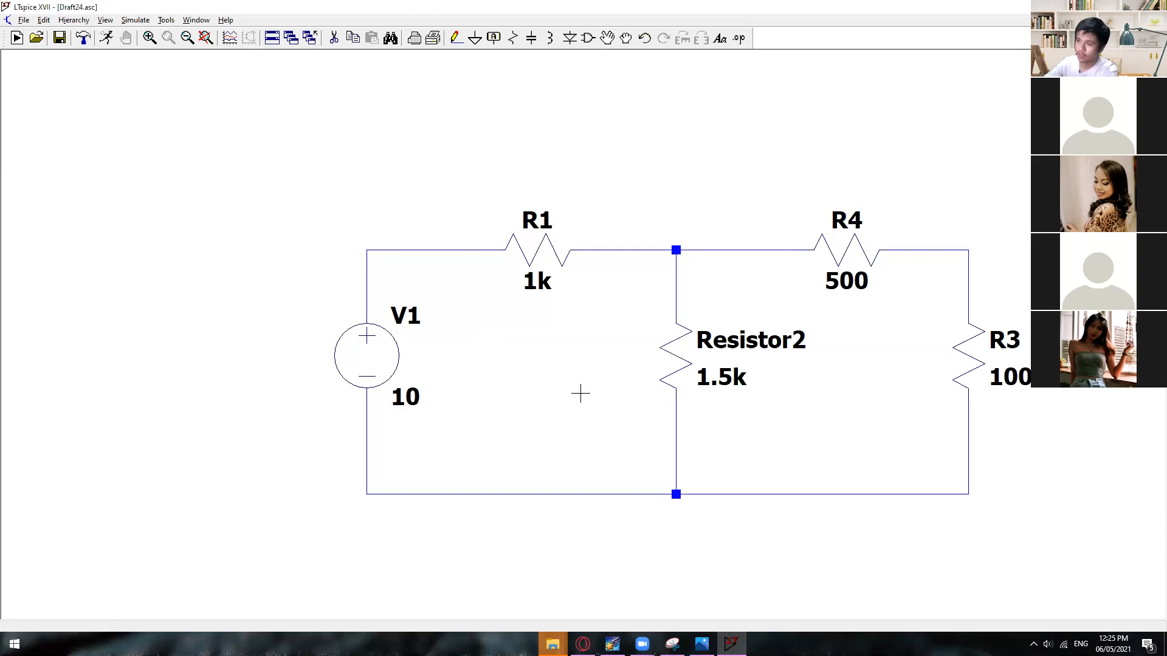
Step: Rename voltage source V1 as VoltageSource, without a space in the reference designator
right_click(406, 315)
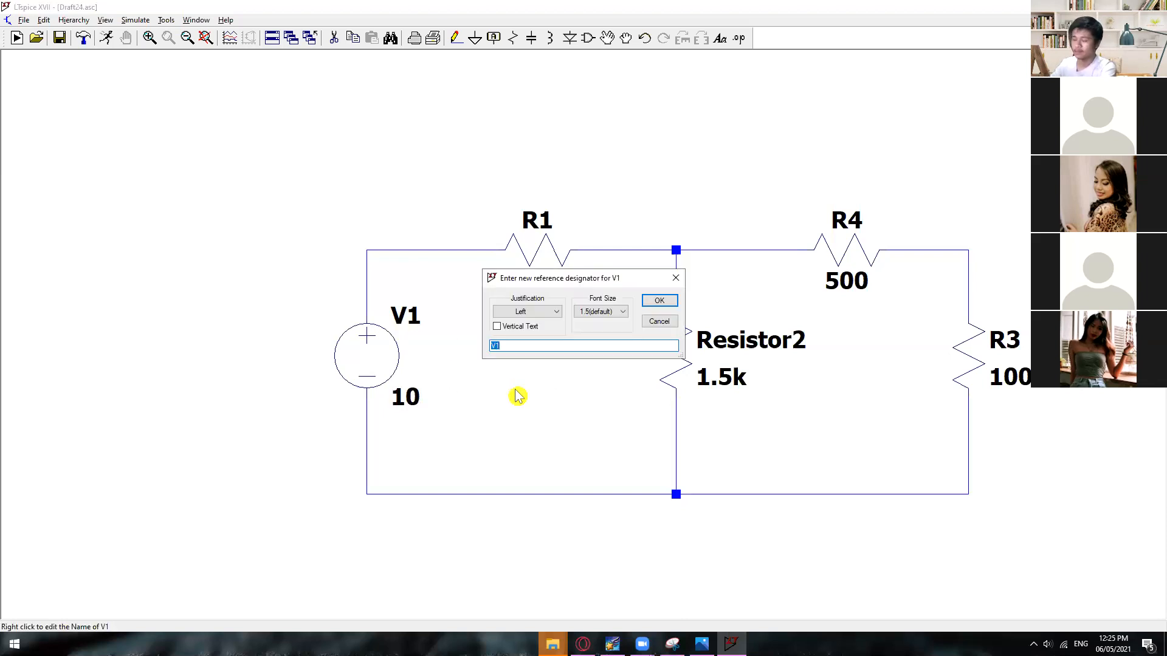
type("Voltage Source")
key("Return")
left_click(593, 345)
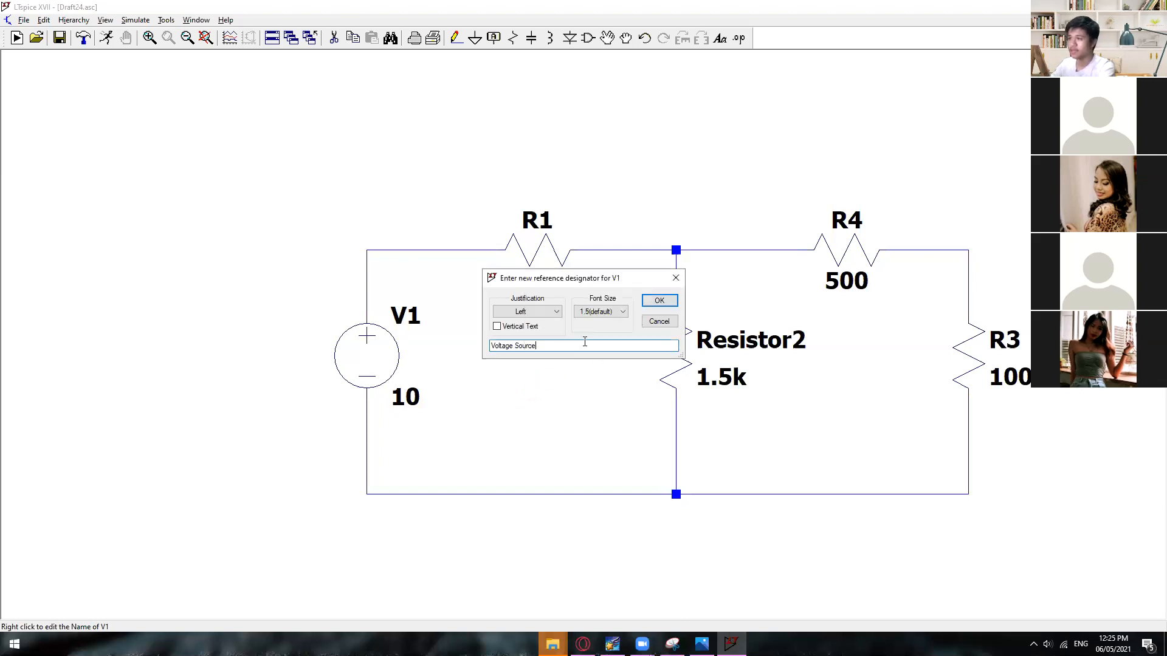
key("BackSpace")
key("Return")
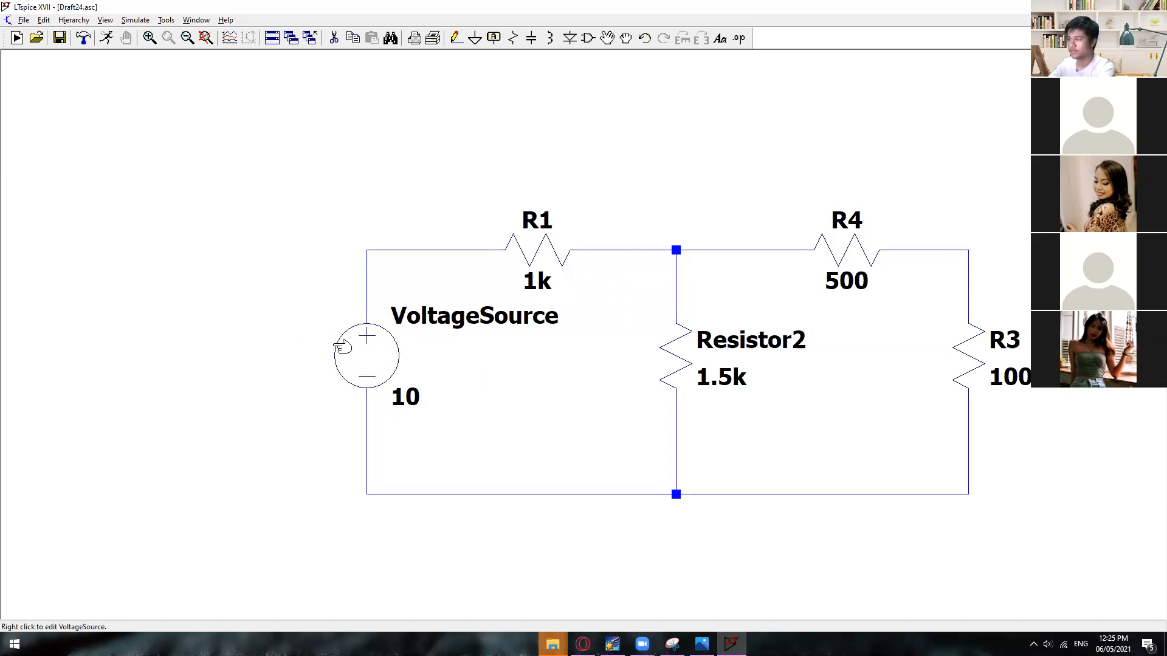
Step: Place a ground symbol just below the bottom node of the Resistor2 branch
left_click_drag(832, 516, 782, 505)
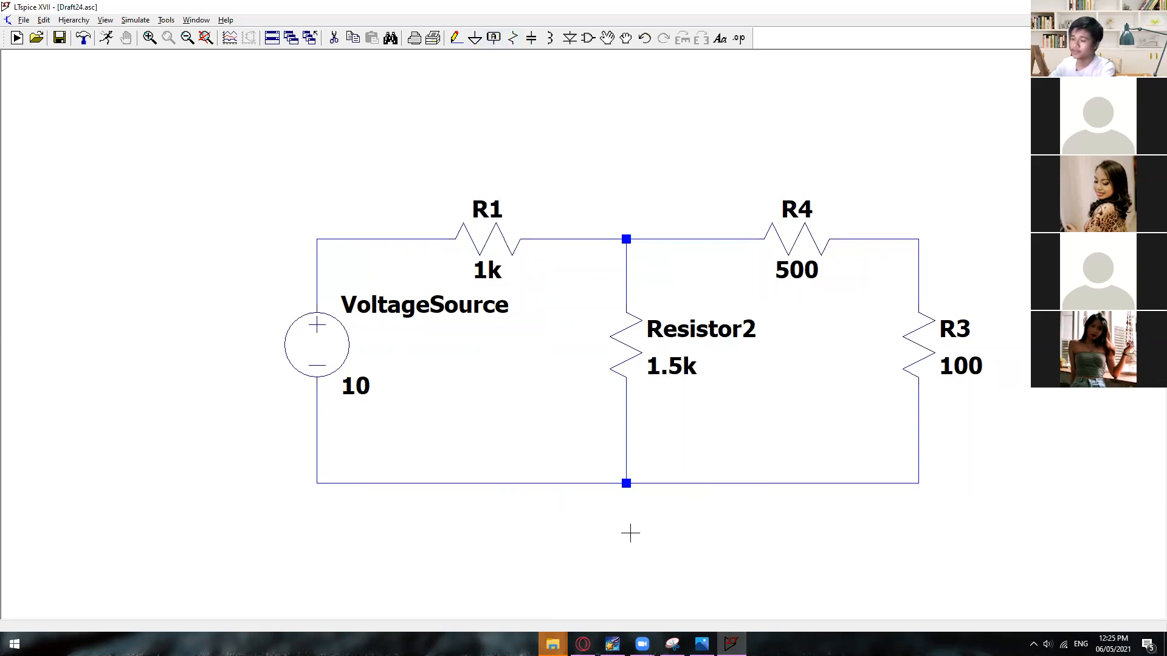
key("g")
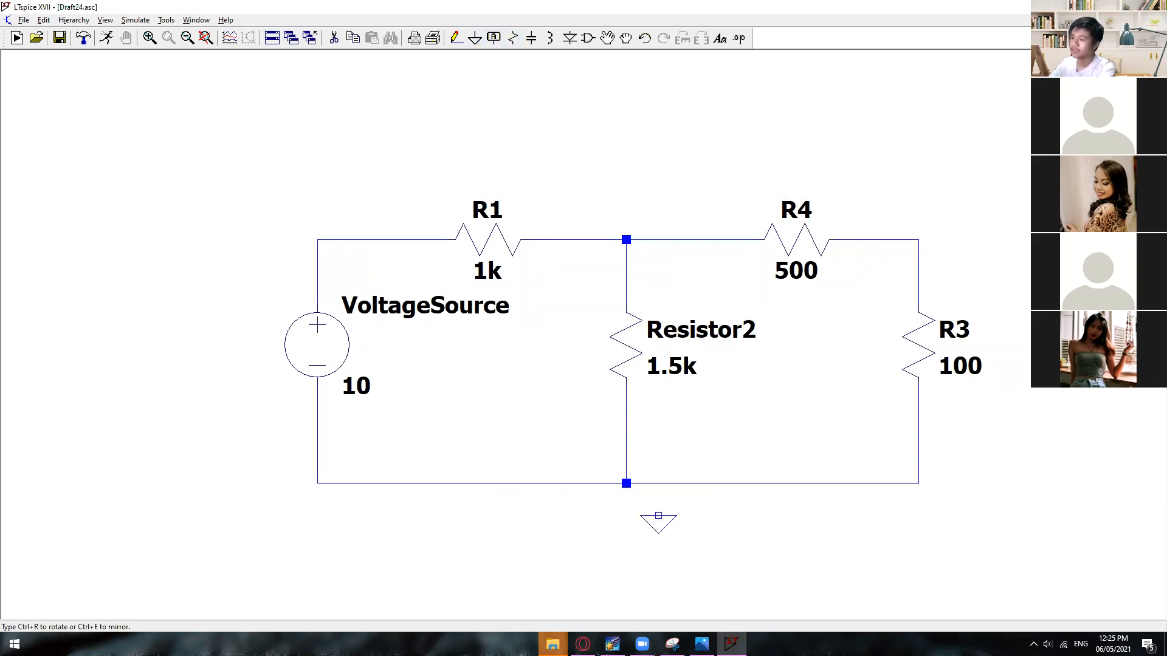
left_click(626, 516)
key("Escape")
Step: Place a second ground symbol to the left of the first one and delete it again
left_click(476, 39)
left_click(529, 515)
key("Escape")
key("Delete")
key("Escape")
key("Delete")
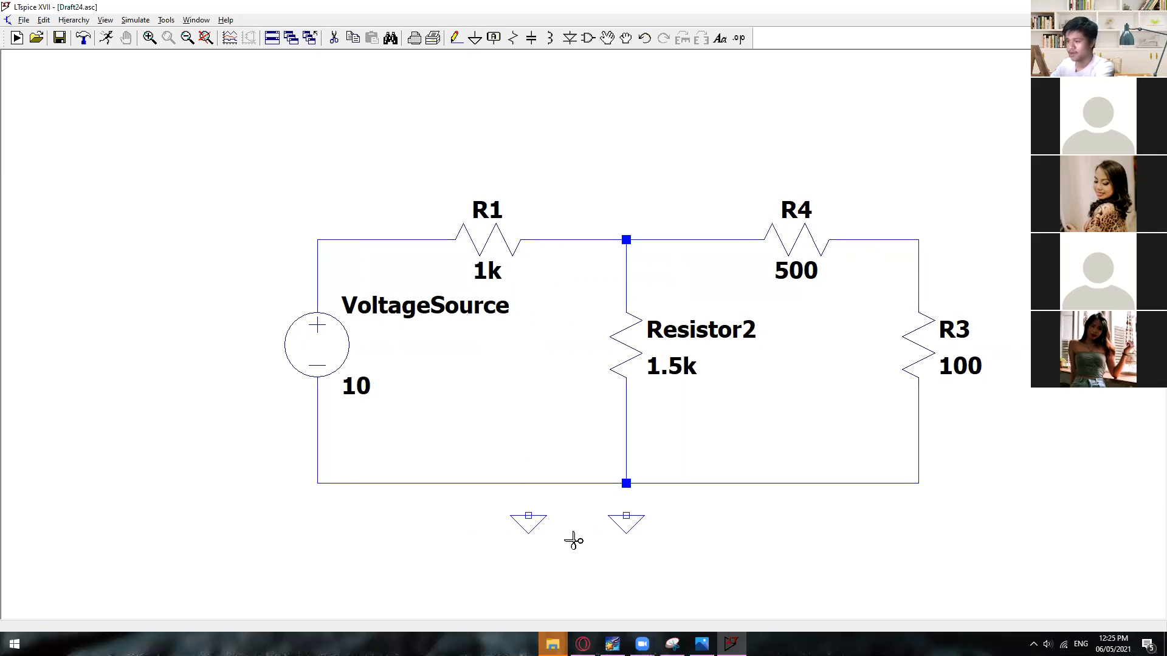
left_click(533, 523)
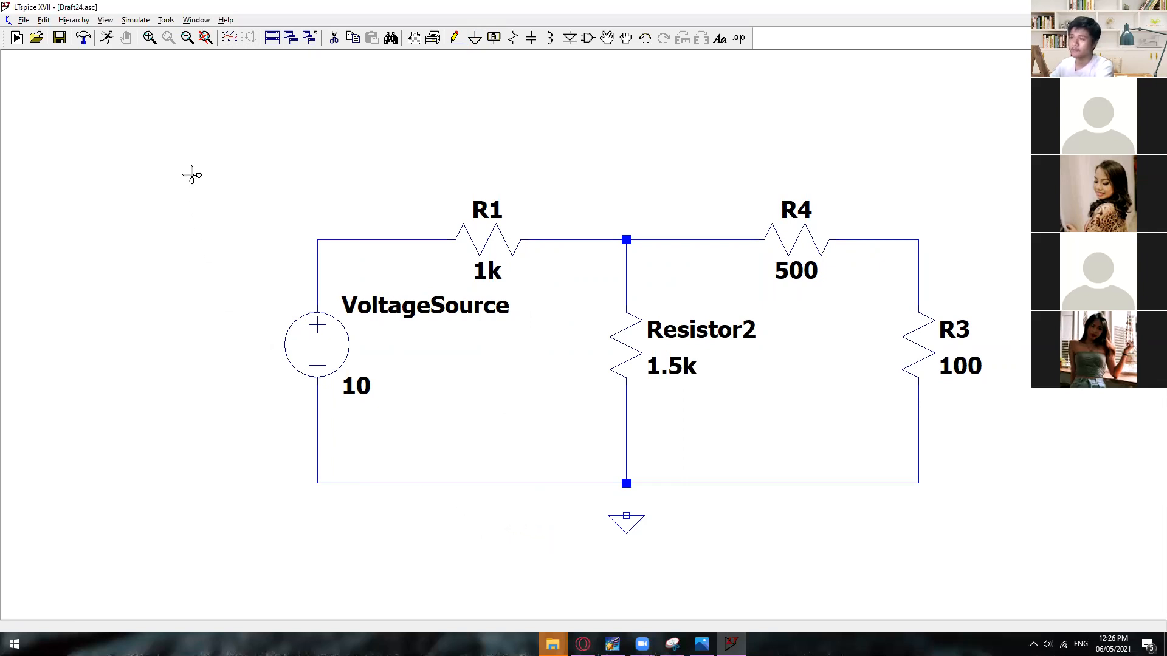
Step: Delete the voltage source, R1, Resistor2 and the ground together as an area, and undo that deletion
left_click_drag(198, 163, 671, 568)
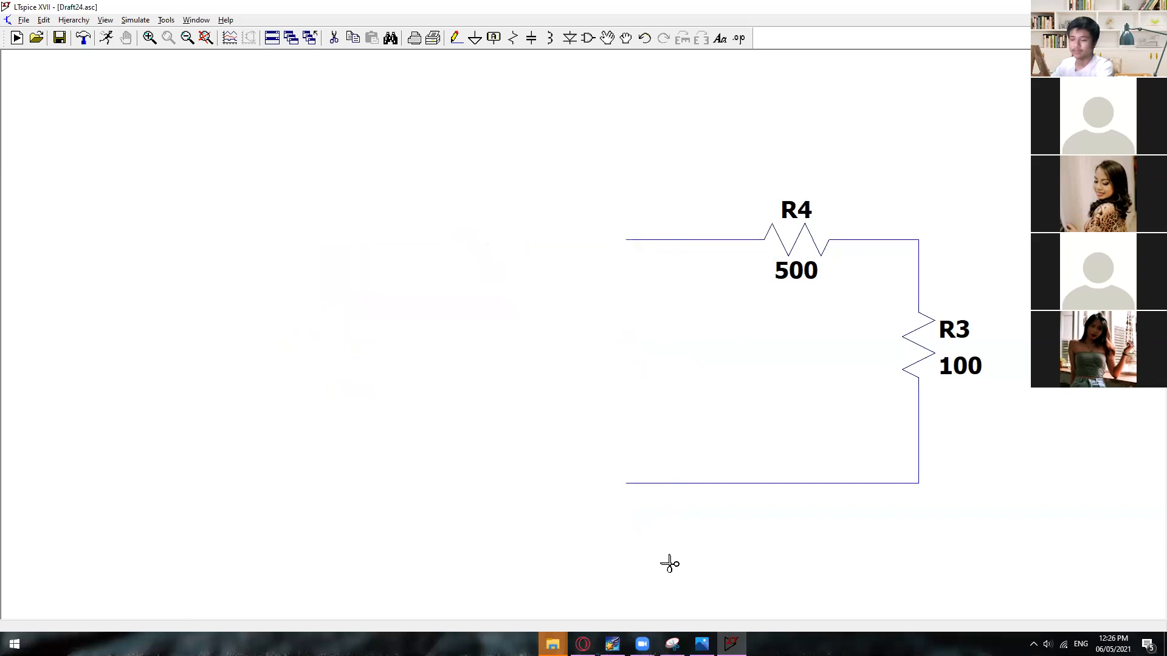
key("Escape")
key("F9")
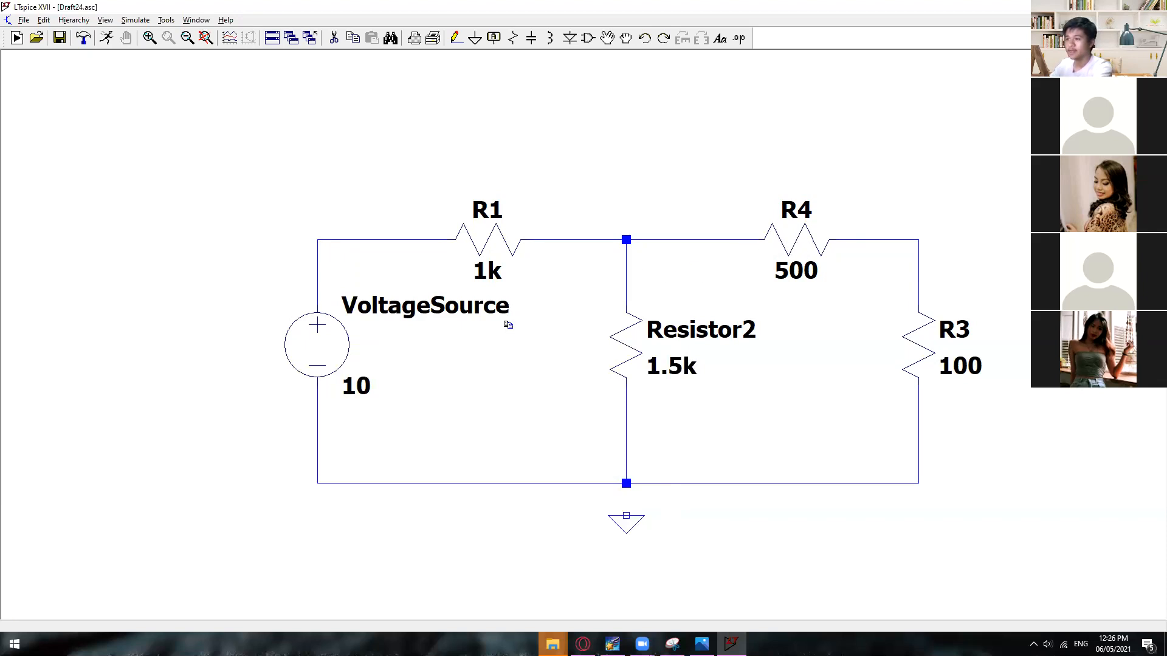
scroll(503, 310, "up", 2)
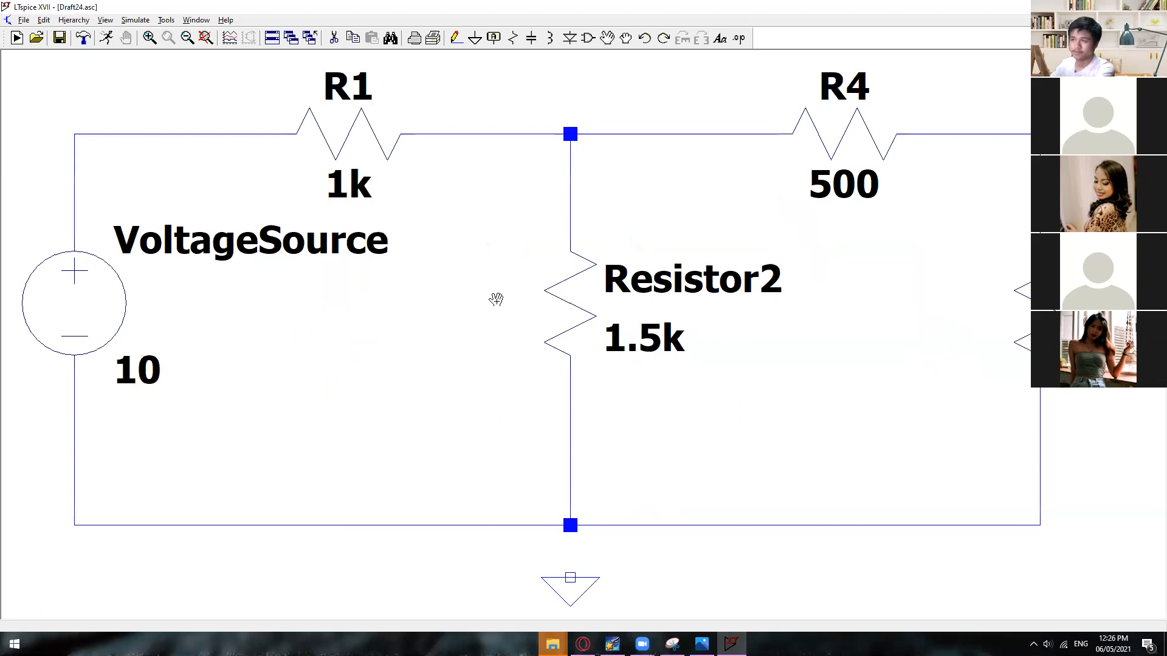
scroll(545, 274, "down", 2)
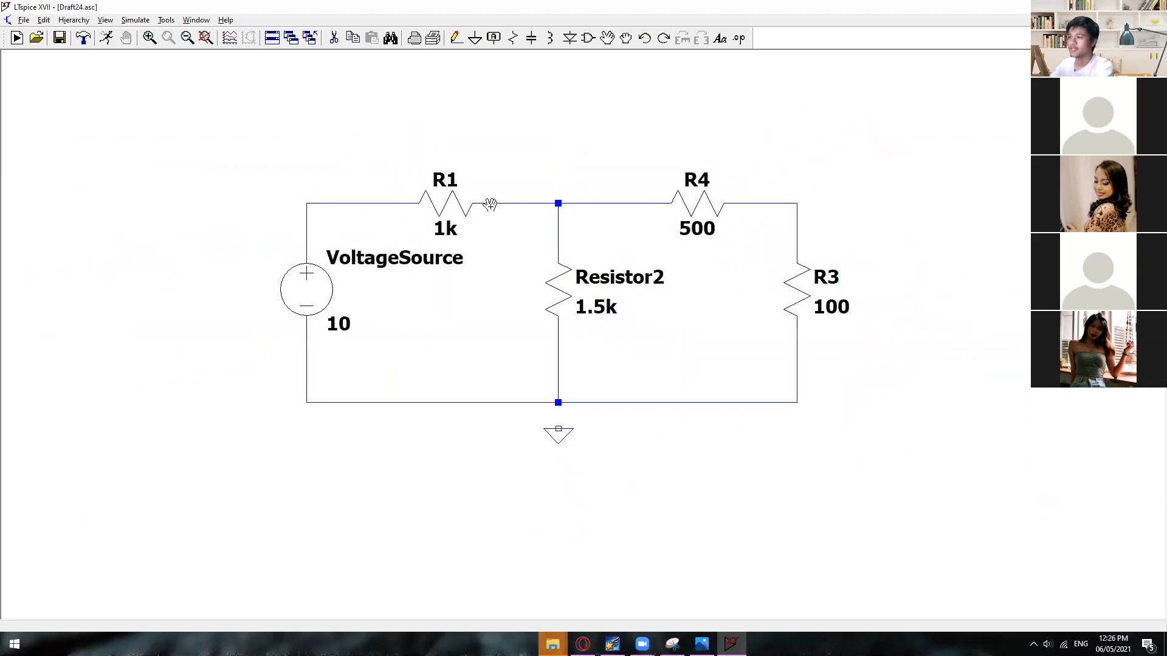
scroll(509, 246, "up", 2)
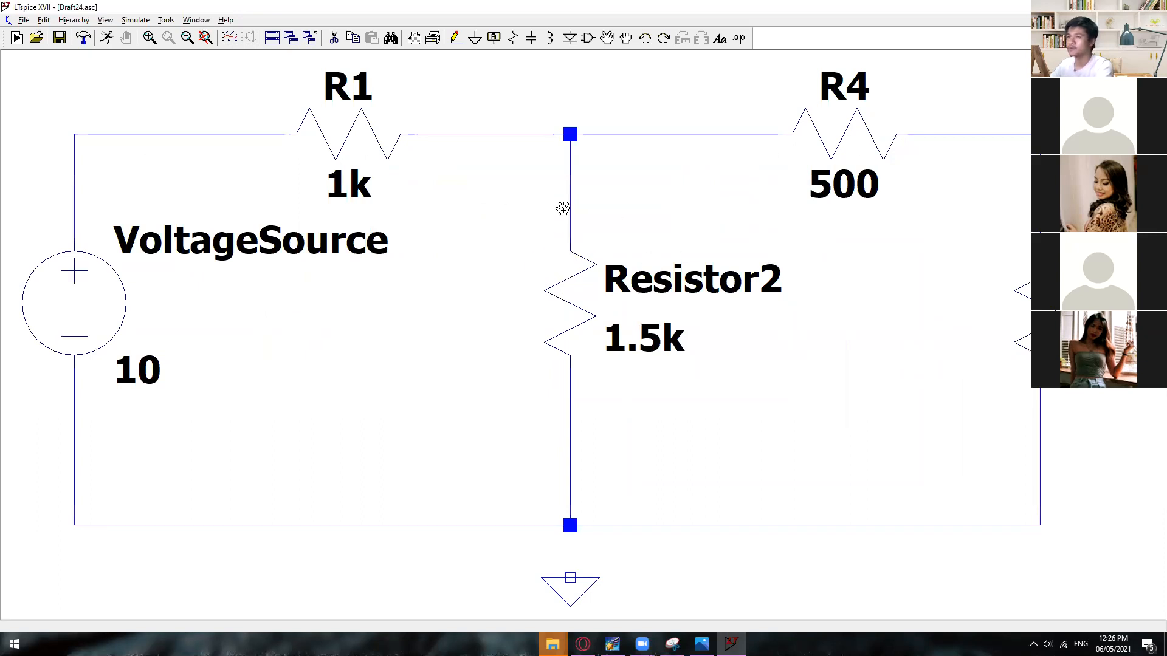
scroll(551, 195, "up", 1)
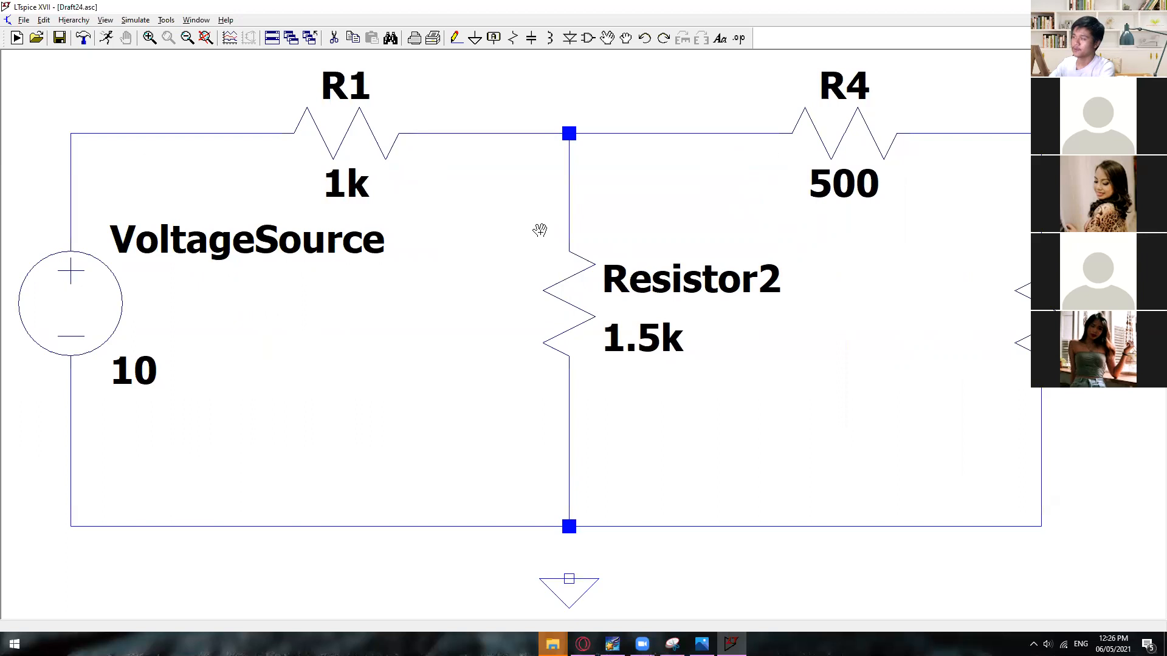
scroll(533, 238, "down", 2)
scroll(526, 221, "down", 4)
scroll(504, 183, "up", 5)
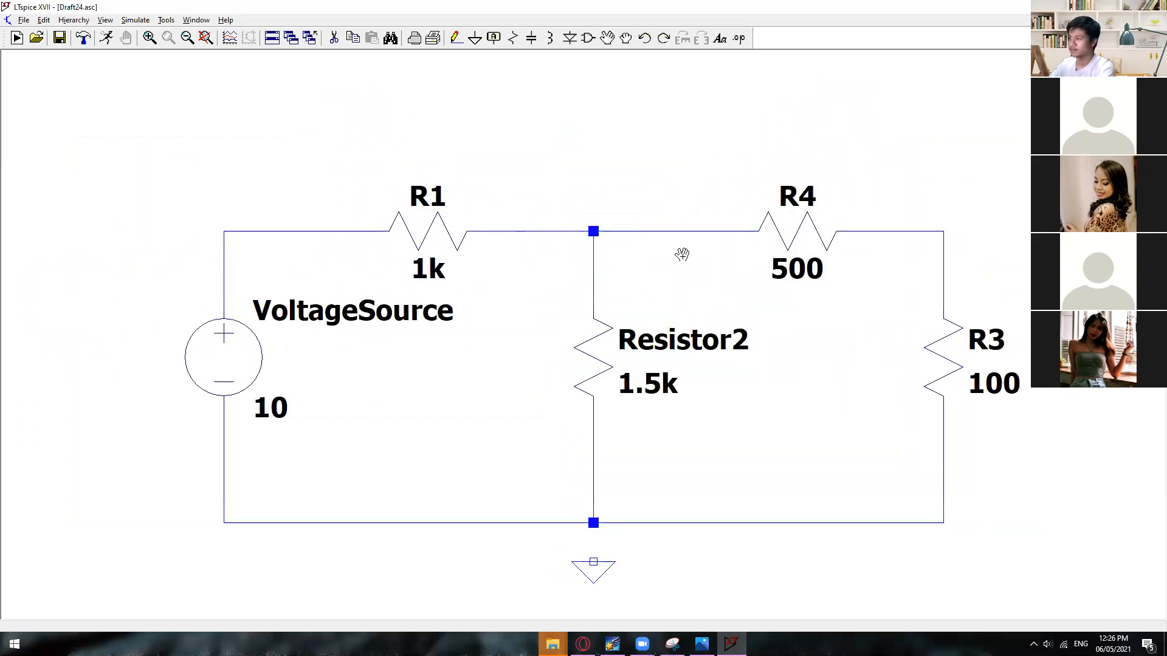
left_click_drag(684, 195, 654, 180)
scroll(654, 180, "down", 1)
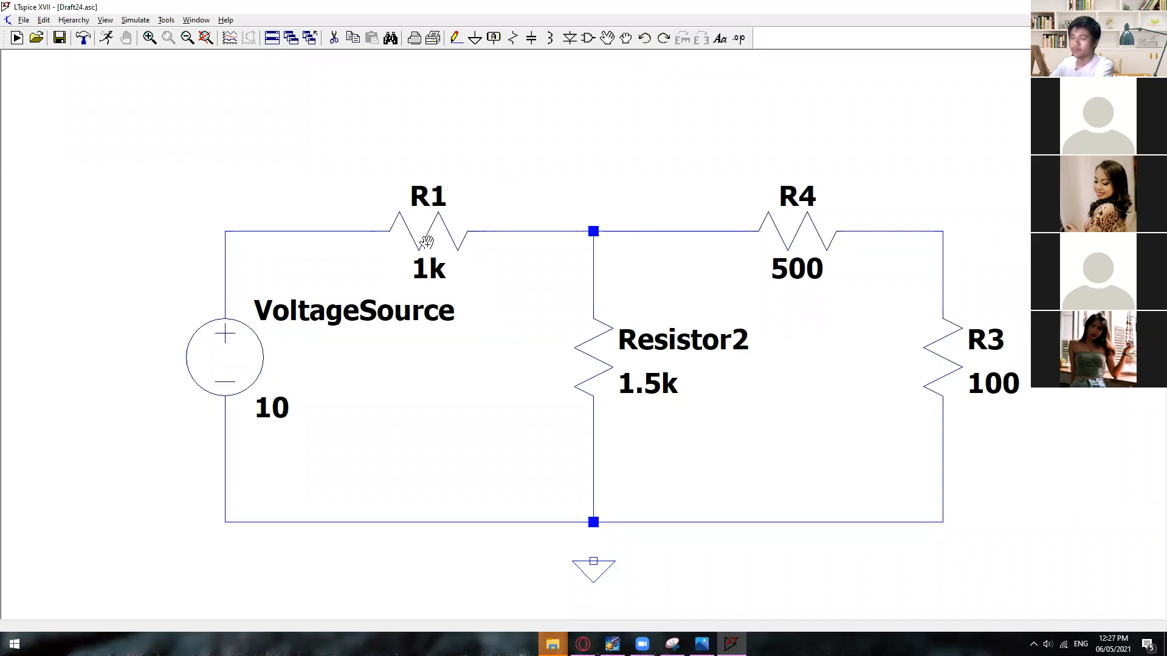
Step: Swap the positions of R1 and R4 on the top wires using the Move tool
left_click(425, 236)
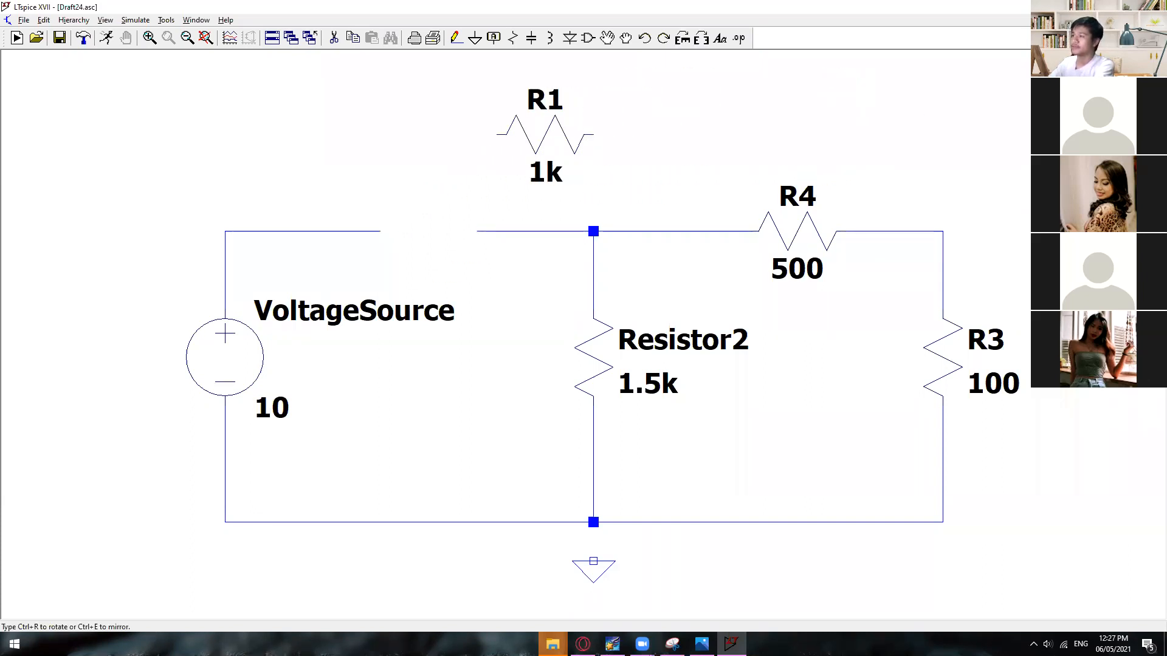
left_click(817, 119)
left_click(800, 236)
left_click(495, 223)
left_click(810, 124)
left_click(792, 239)
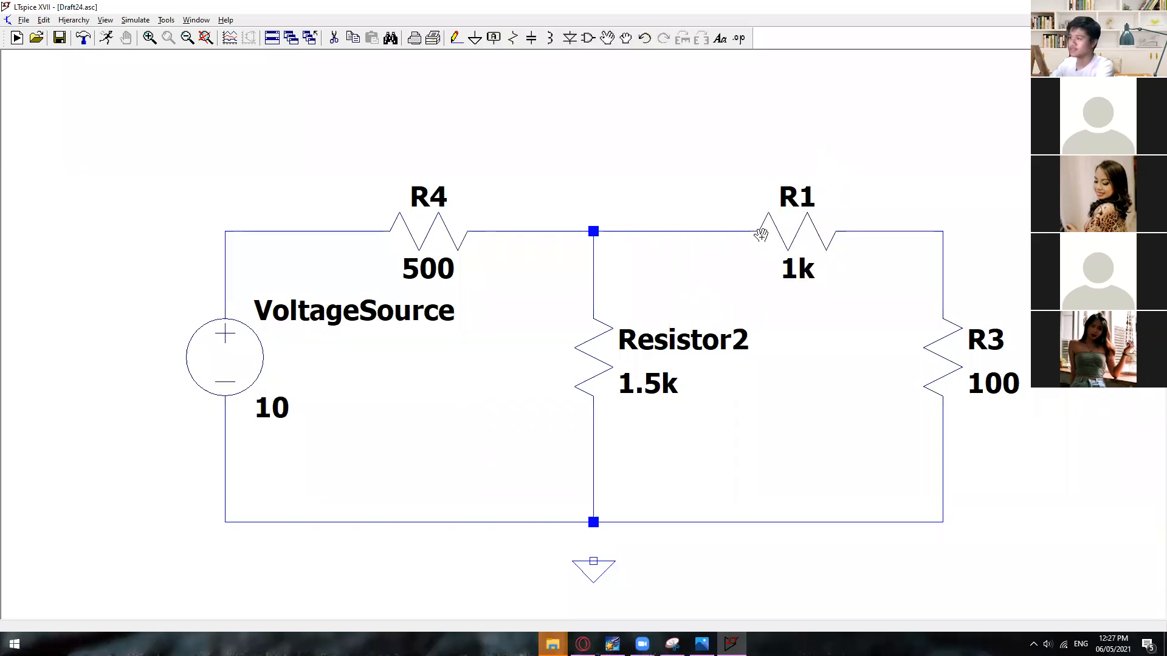
Step: Examine up close the connection between the top wire and the left lead of R1
scroll(769, 240, "down", 2)
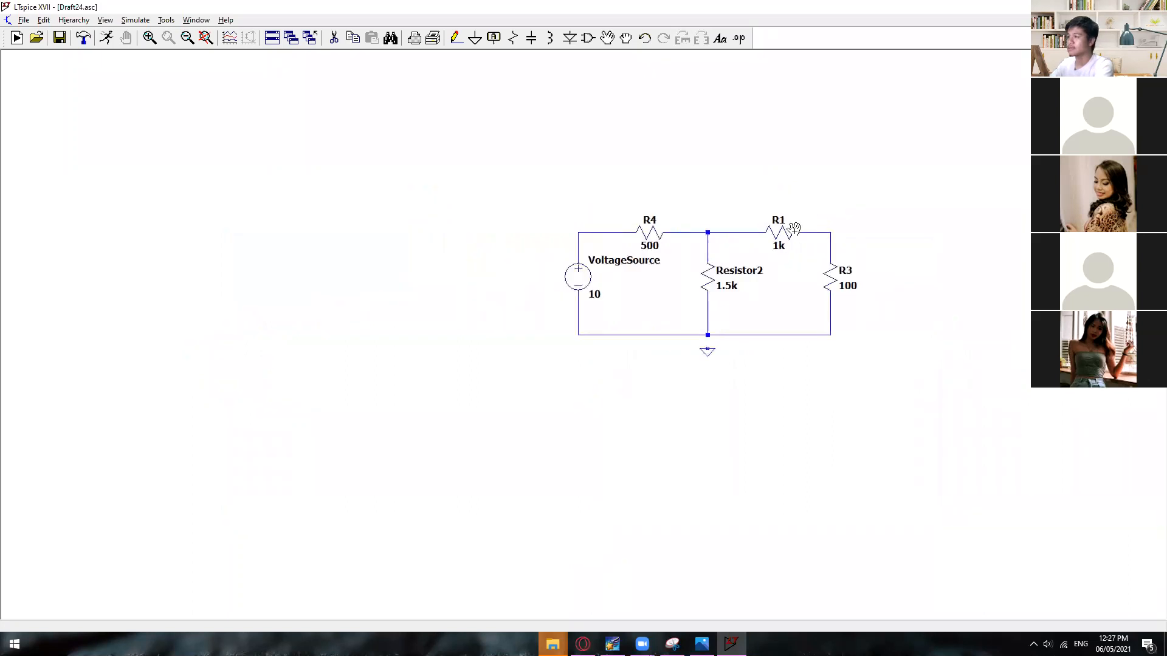
scroll(772, 237, "up", 10)
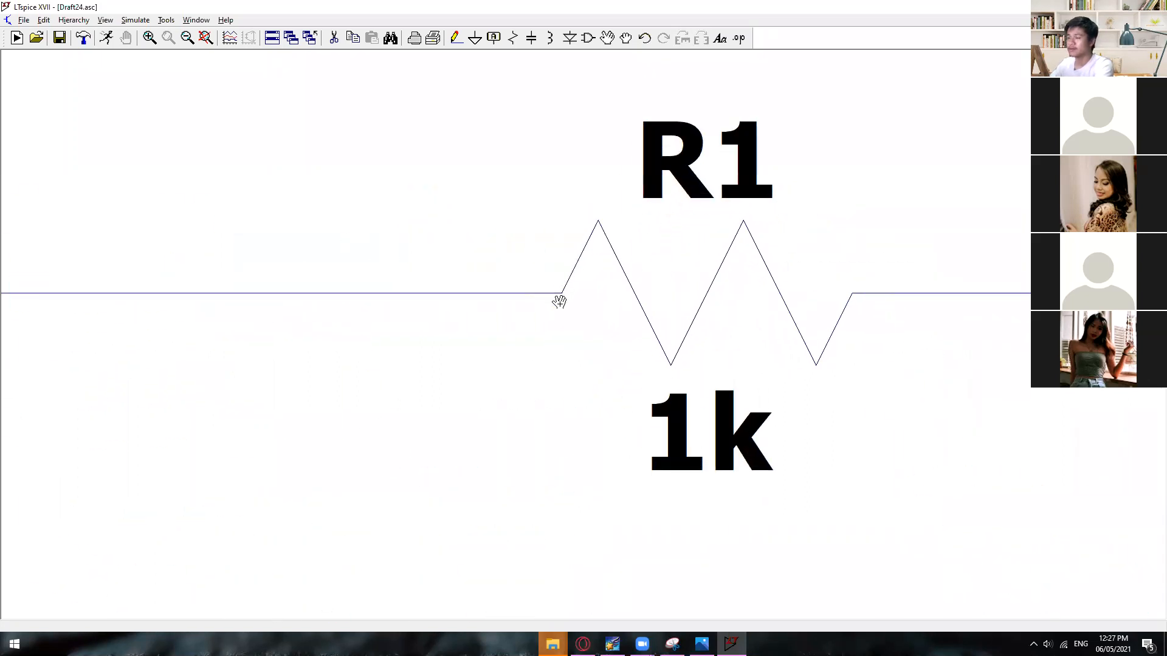
scroll(568, 293, "down", 5)
key("F3")
left_click(561, 297)
key("Escape")
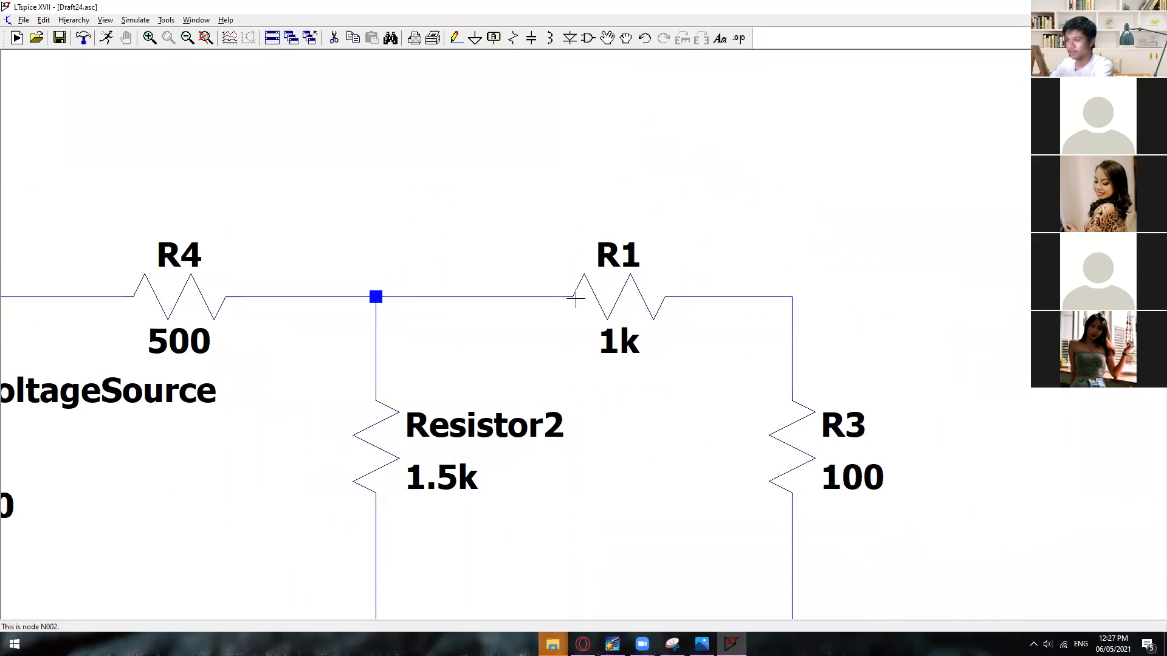
scroll(575, 290, "up", 1)
scroll(547, 291, "down", 5)
scroll(420, 378, "down", 1)
scroll(608, 383, "up", 3)
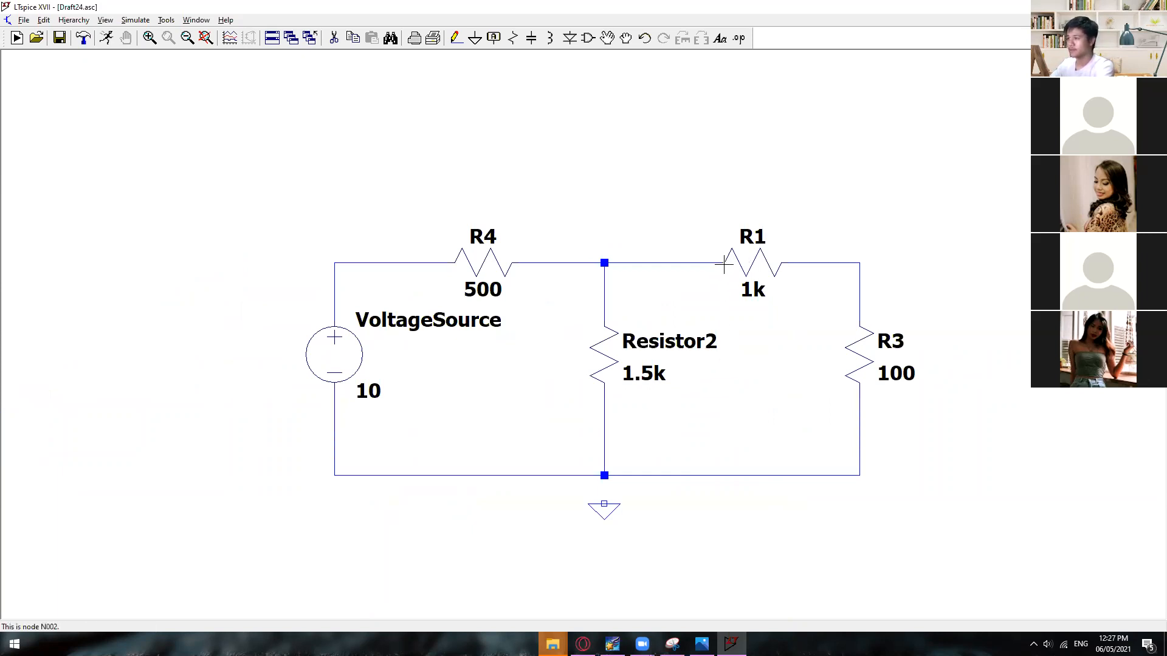
Step: Wire the bottom node of the Resistor2 branch to the ground symbol below it
key("F3")
left_click(604, 475)
left_click(604, 504)
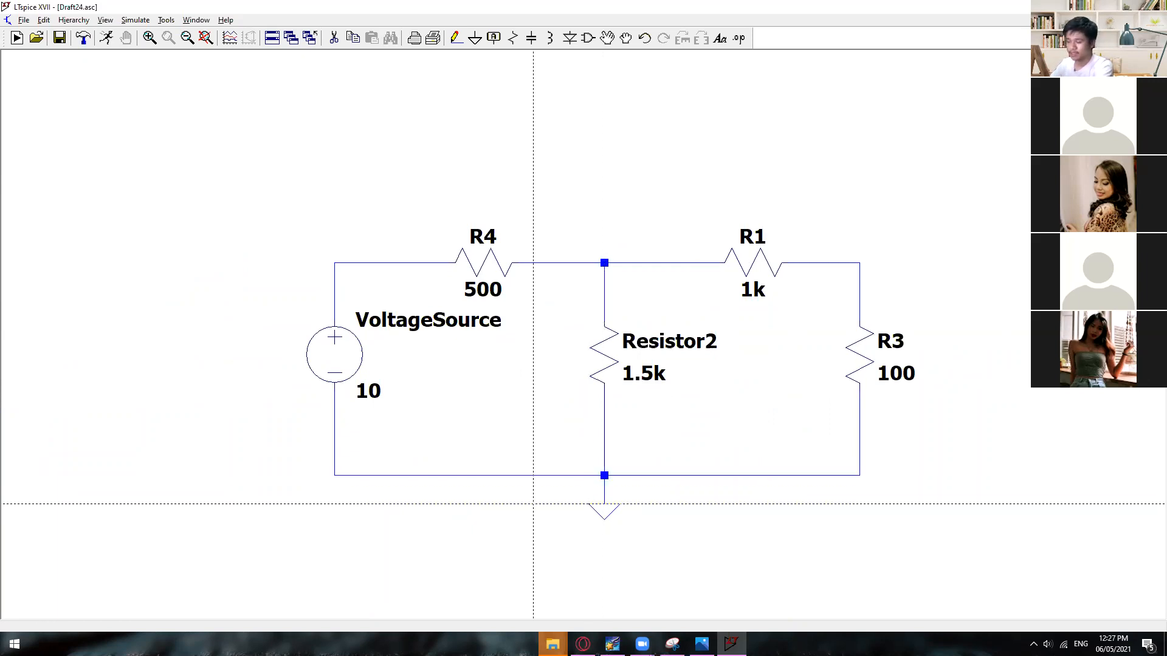
key("Escape")
Step: Open the simulation command editor for the finished circuit
left_click_drag(894, 439, 925, 425)
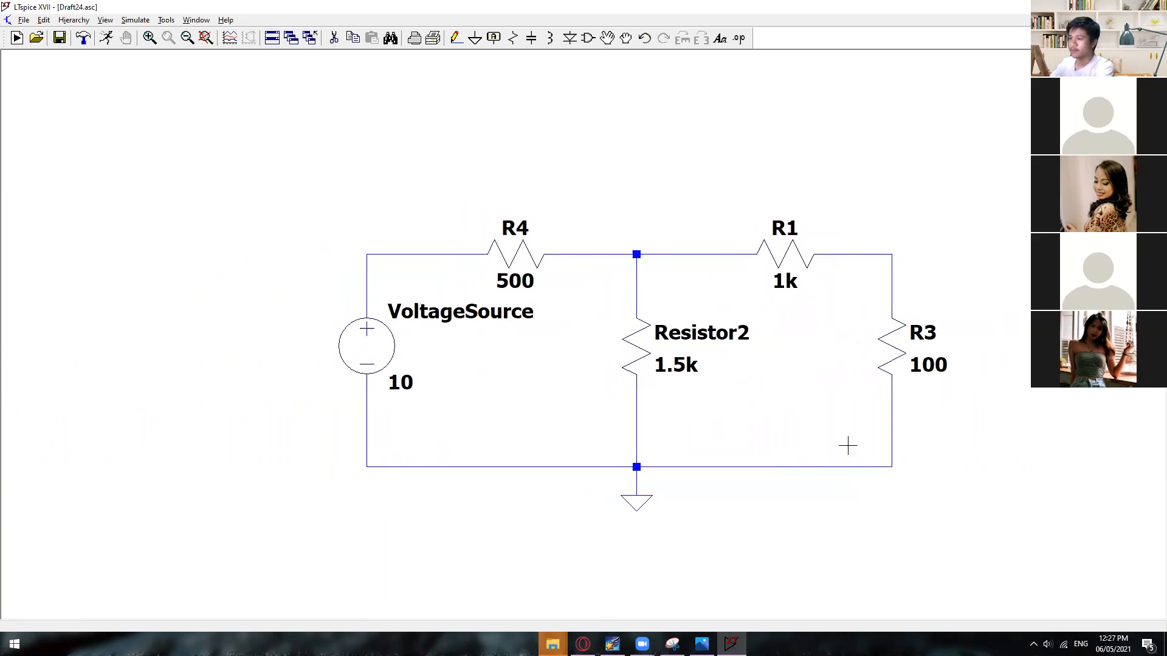
left_click_drag(848, 446, 830, 460)
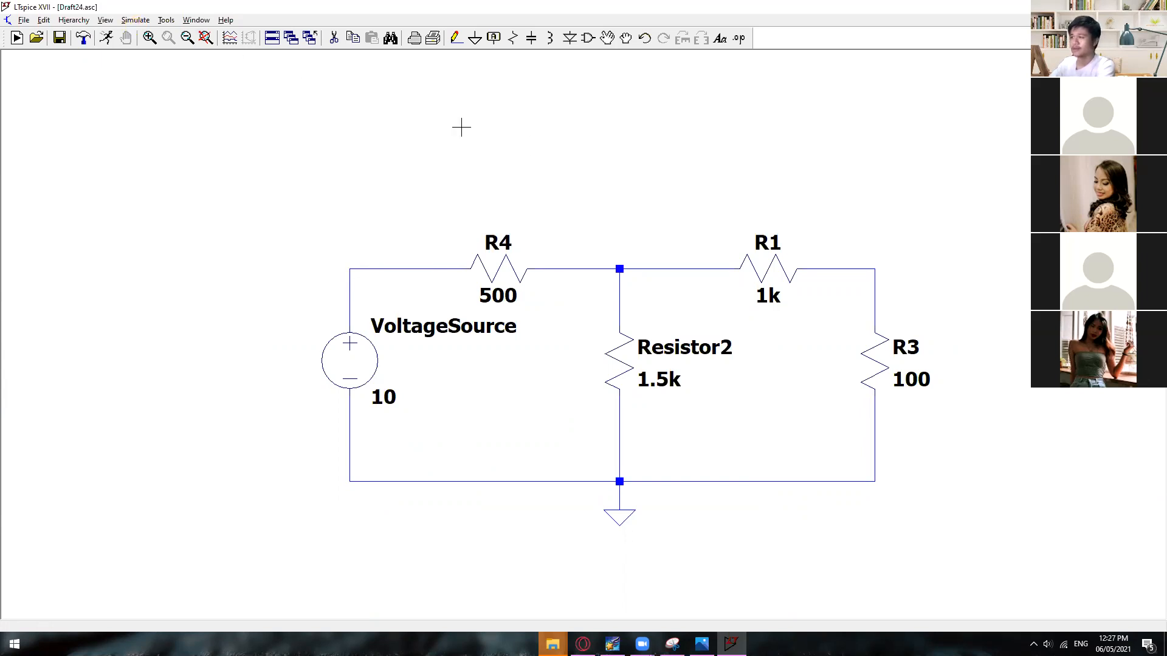
left_click(135, 20)
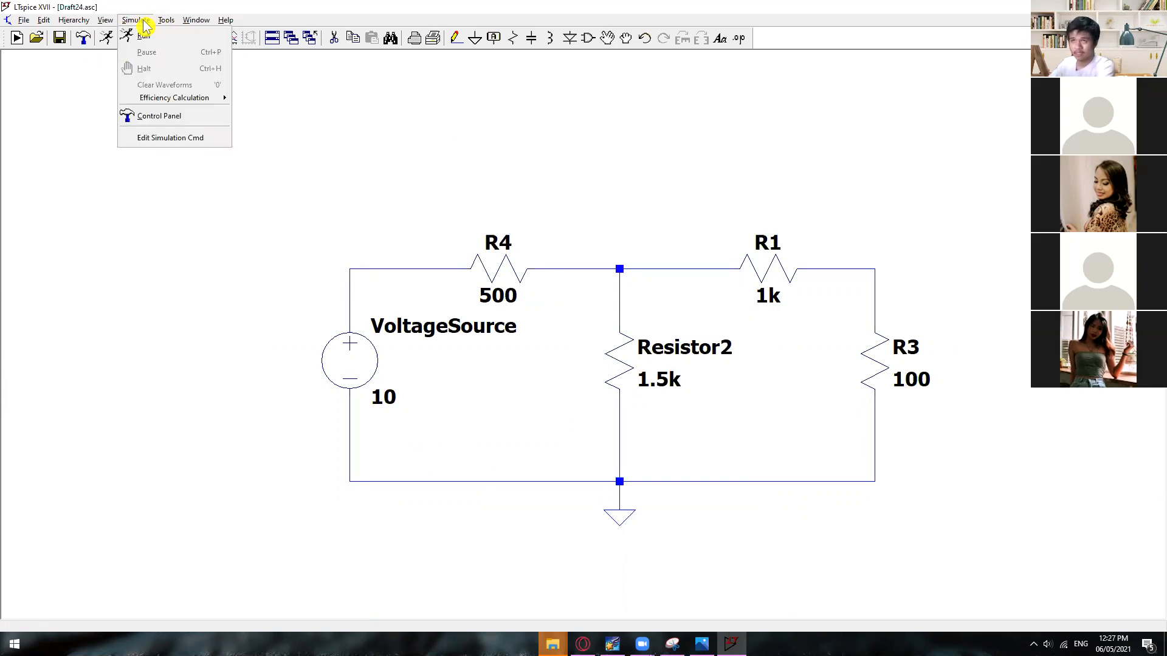
left_click(152, 141)
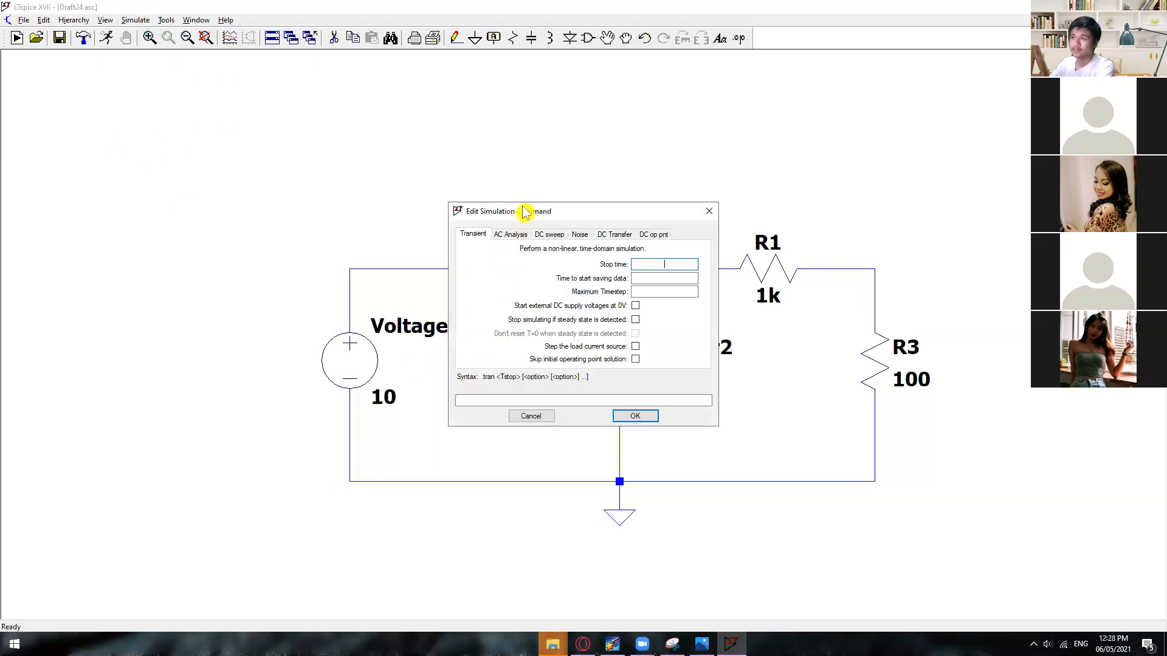
left_click_drag(518, 214, 540, 237)
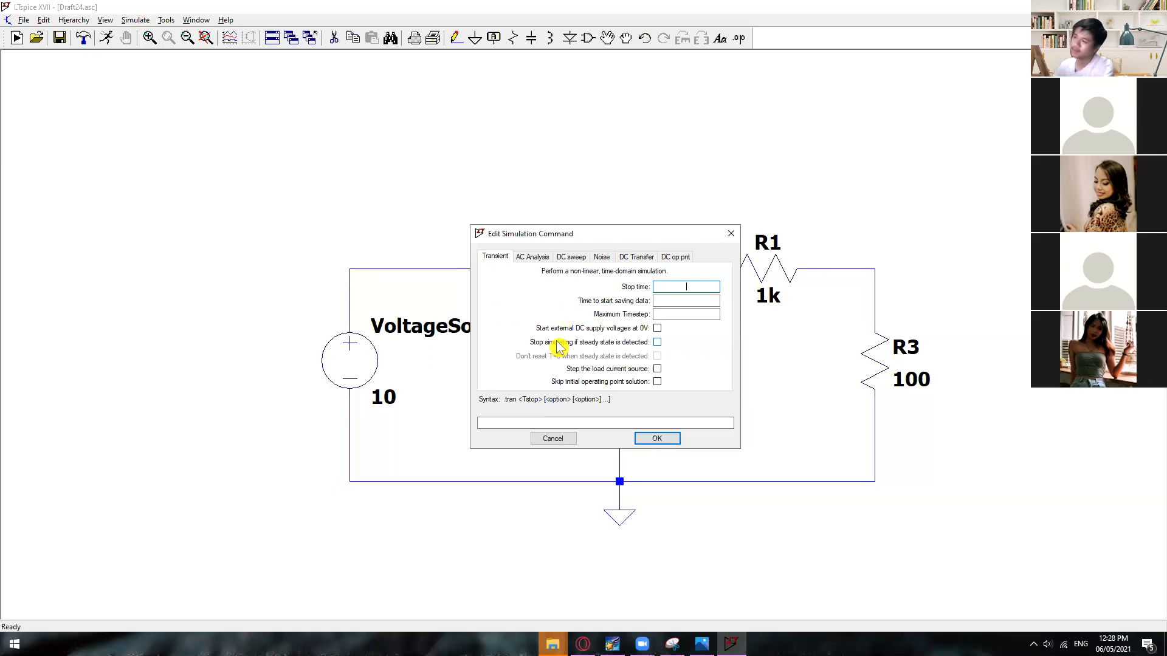
Step: Compare the Transient and AC Analysis settings of the simulation command, ending on Transient
left_click(537, 261)
left_click(490, 260)
left_click(520, 258)
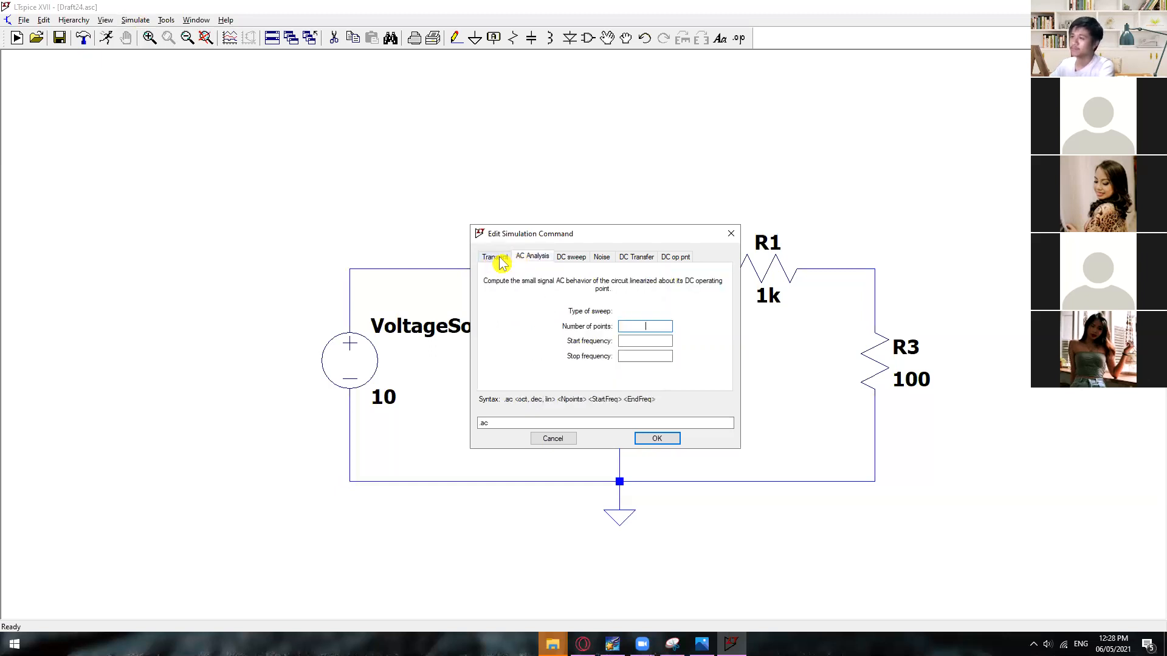
left_click(488, 260)
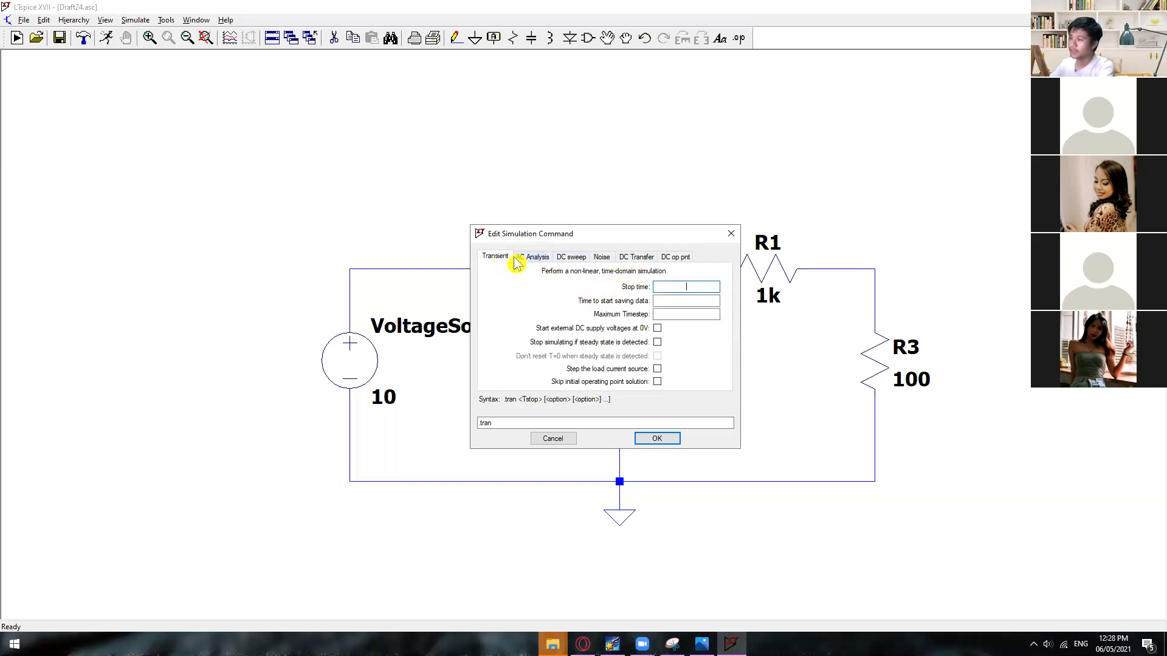
Step: Compare the DC operating point and Transient analysis settings, ending on DC operating point, and move the editor to uncover the source and R4
left_click(675, 258)
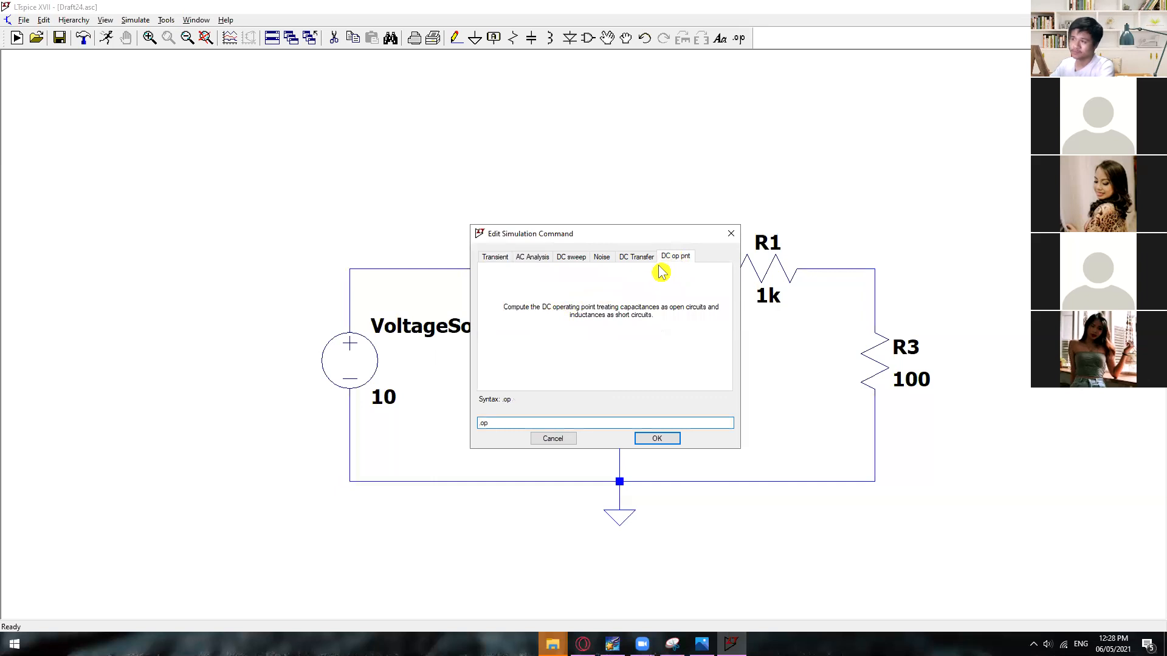
left_click(495, 259)
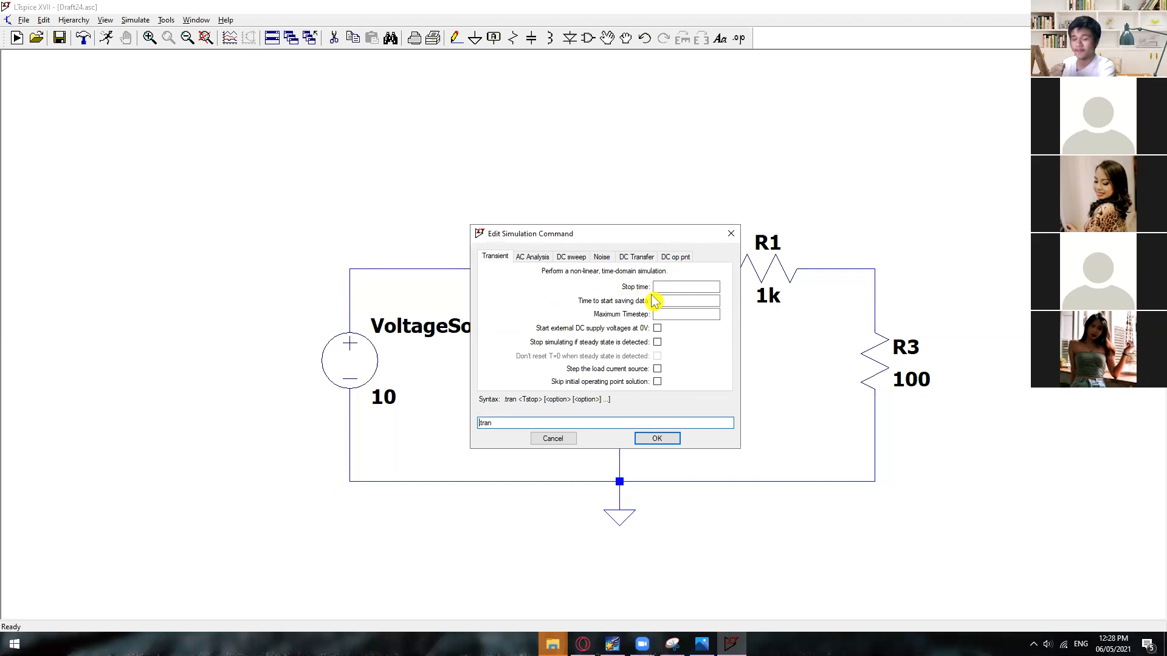
left_click(682, 256)
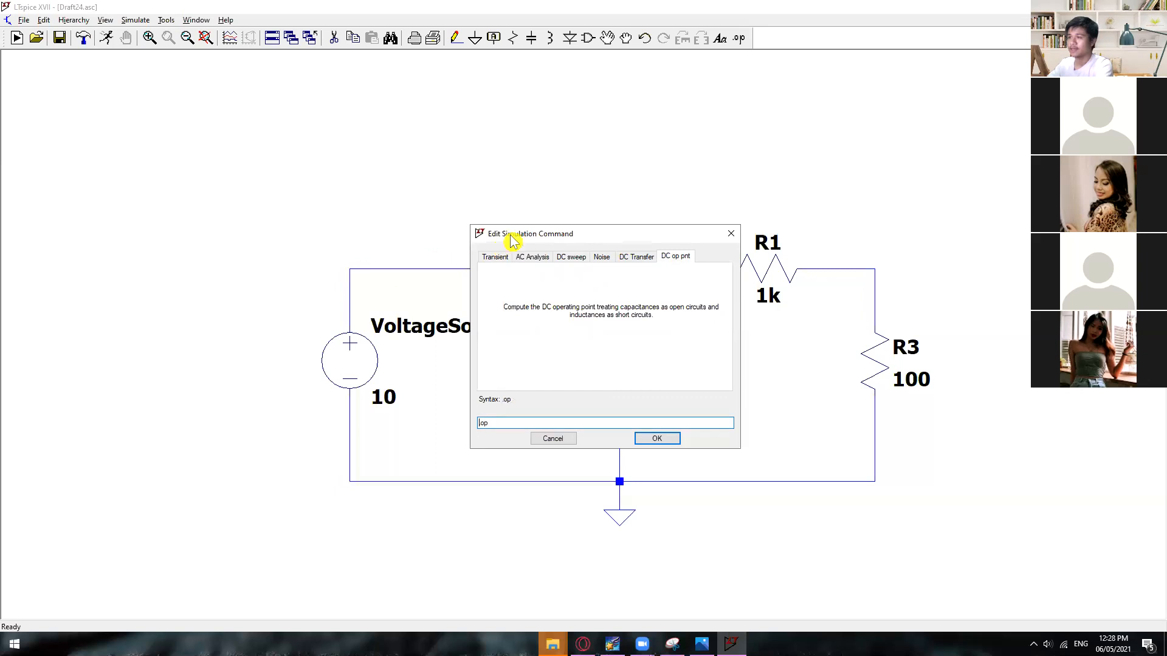
left_click_drag(529, 234, 624, 366)
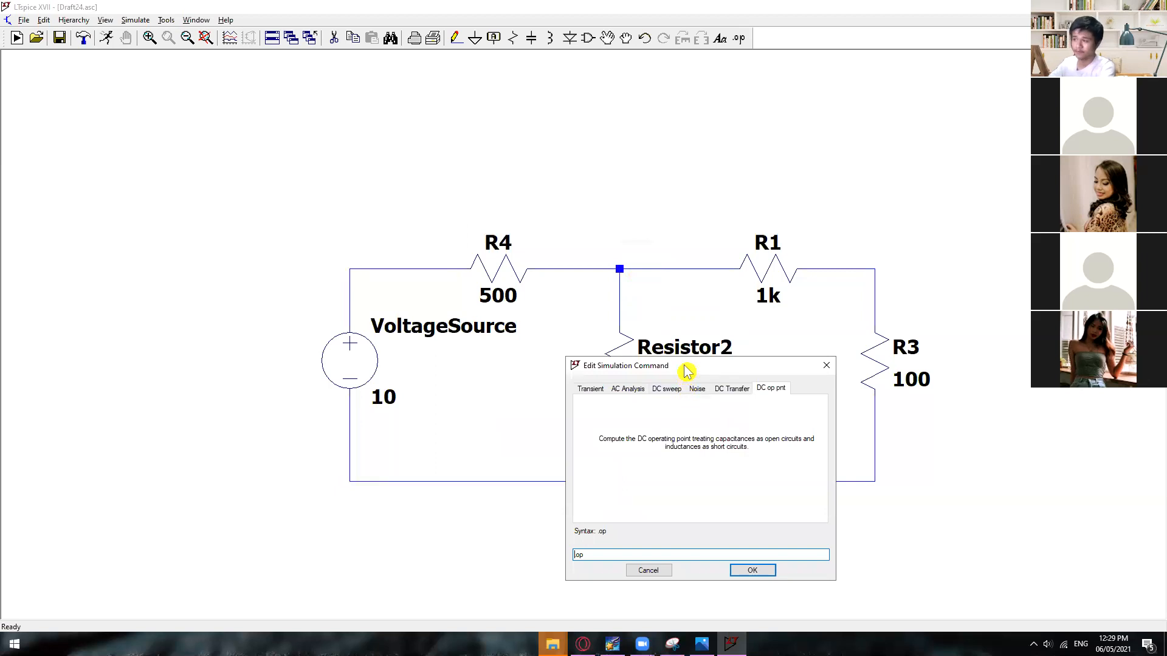
left_click_drag(687, 370, 746, 229)
Step: Choose the Transient analysis and set its stop time to 10ms
left_click(639, 252)
left_click(817, 277)
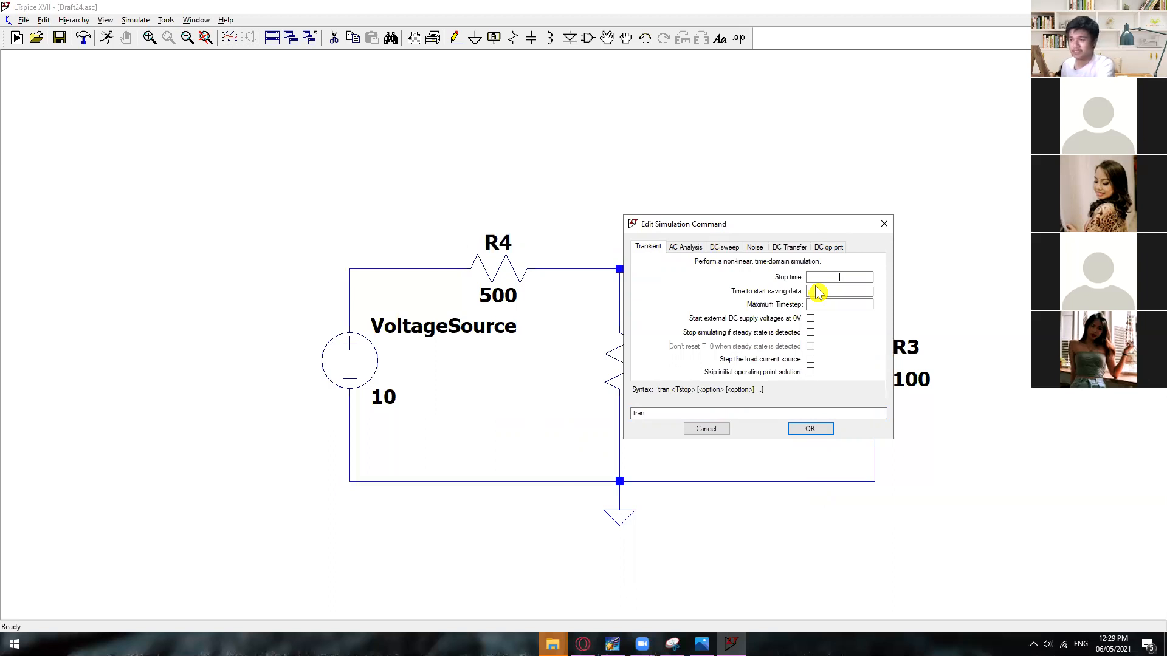
type("10ms")
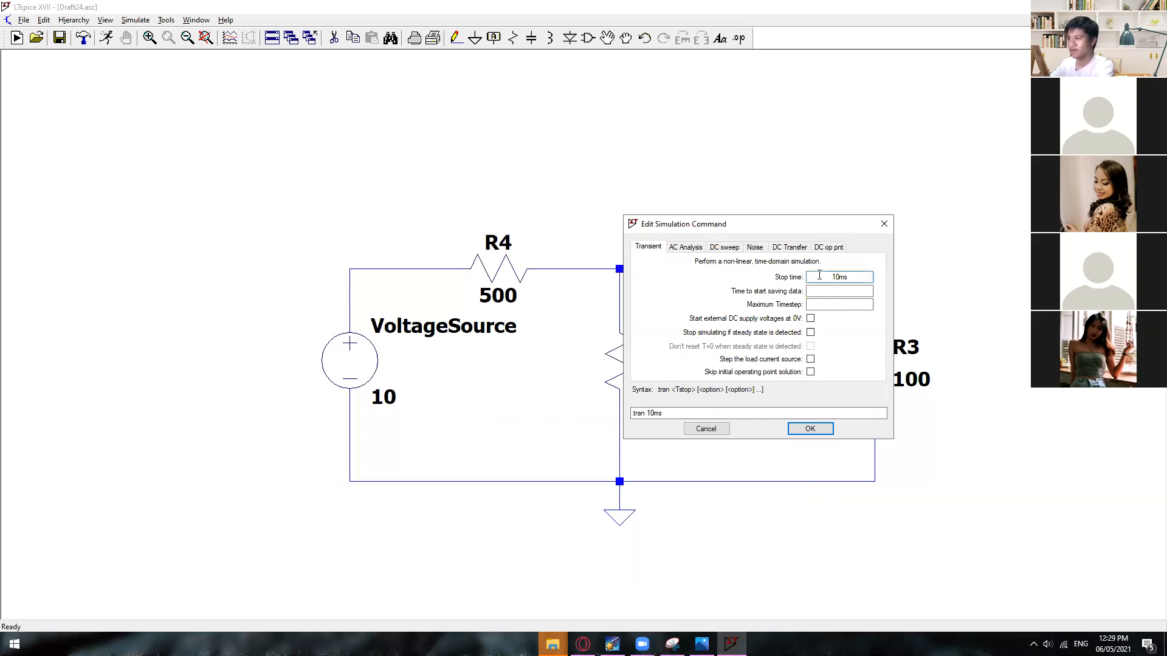
key("BackSpace")
key("BackSpace")
type("s")
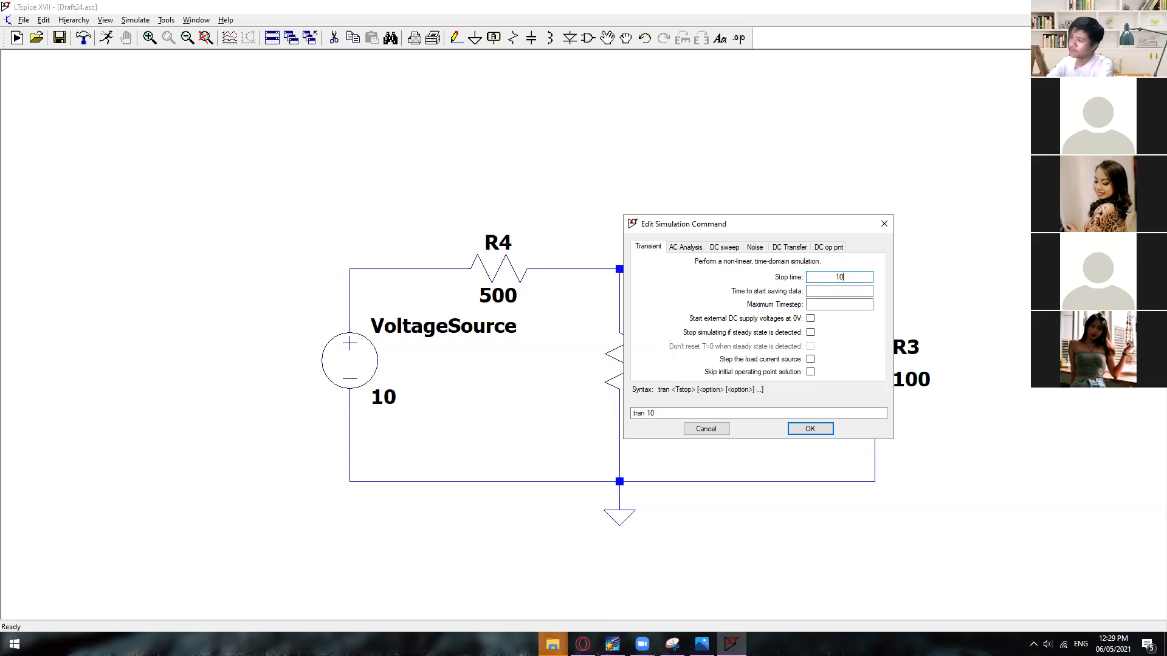
type("ms")
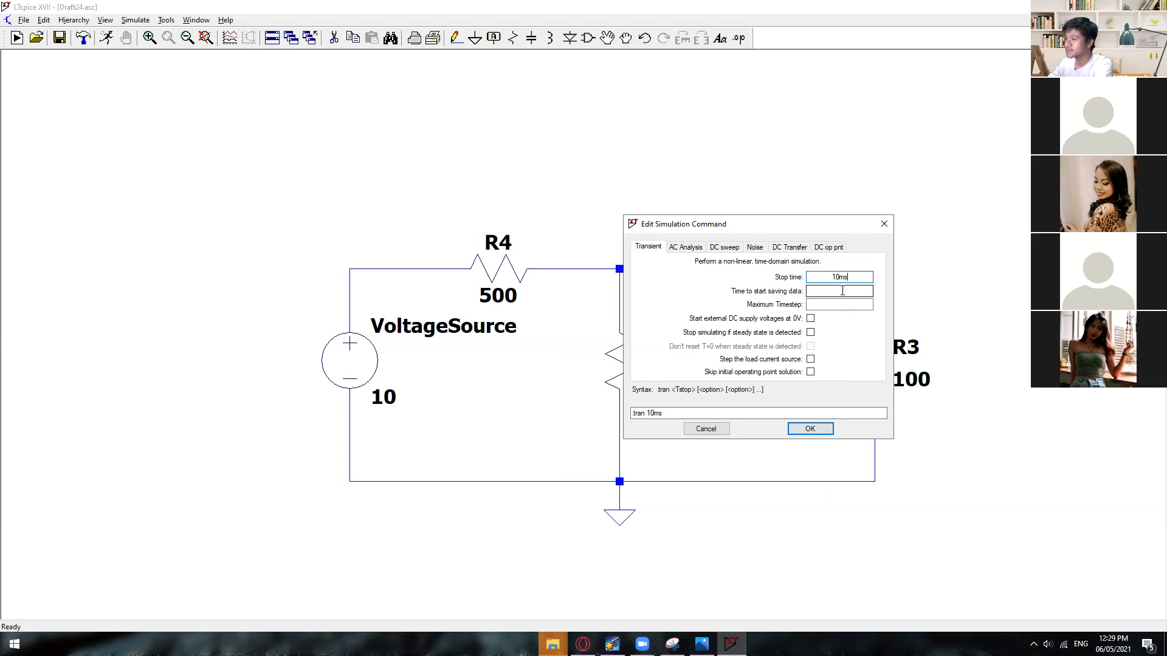
Step: Examine the transient time settings and the command text generated from them
left_click(823, 304)
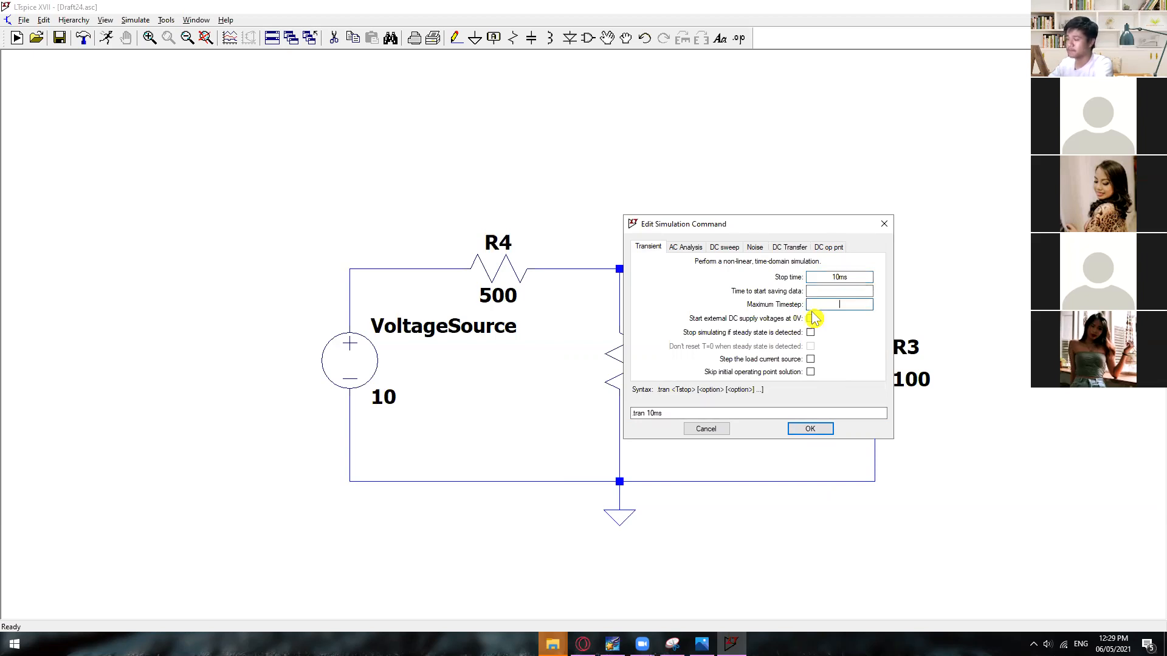
left_click(842, 293)
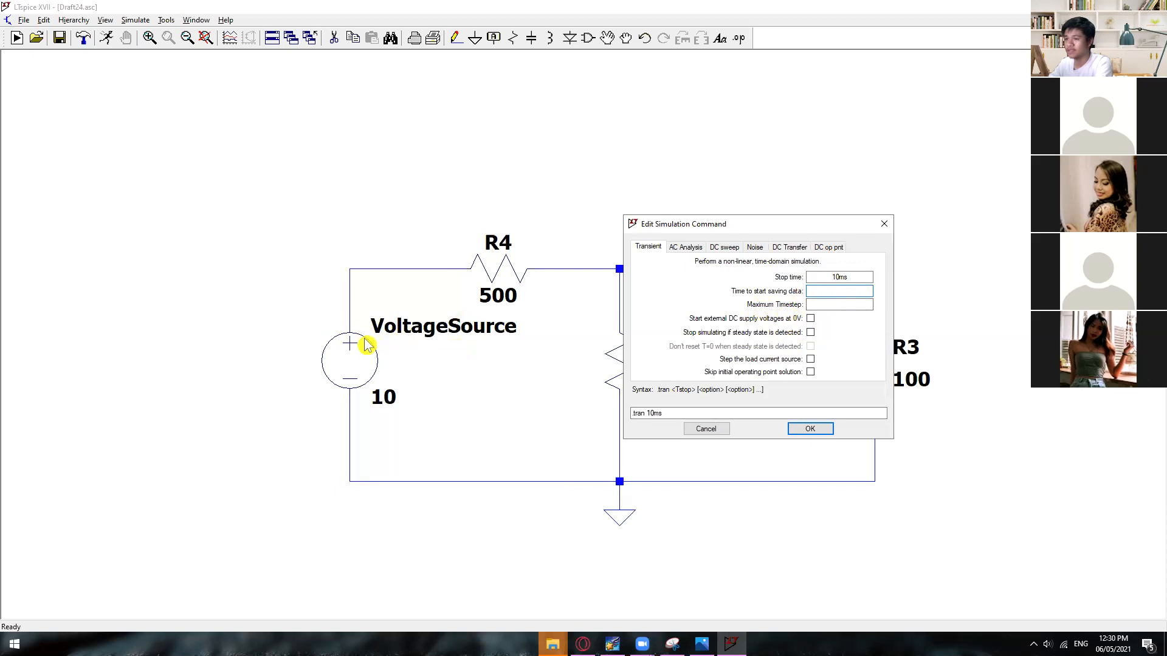
left_click_drag(853, 277, 824, 277)
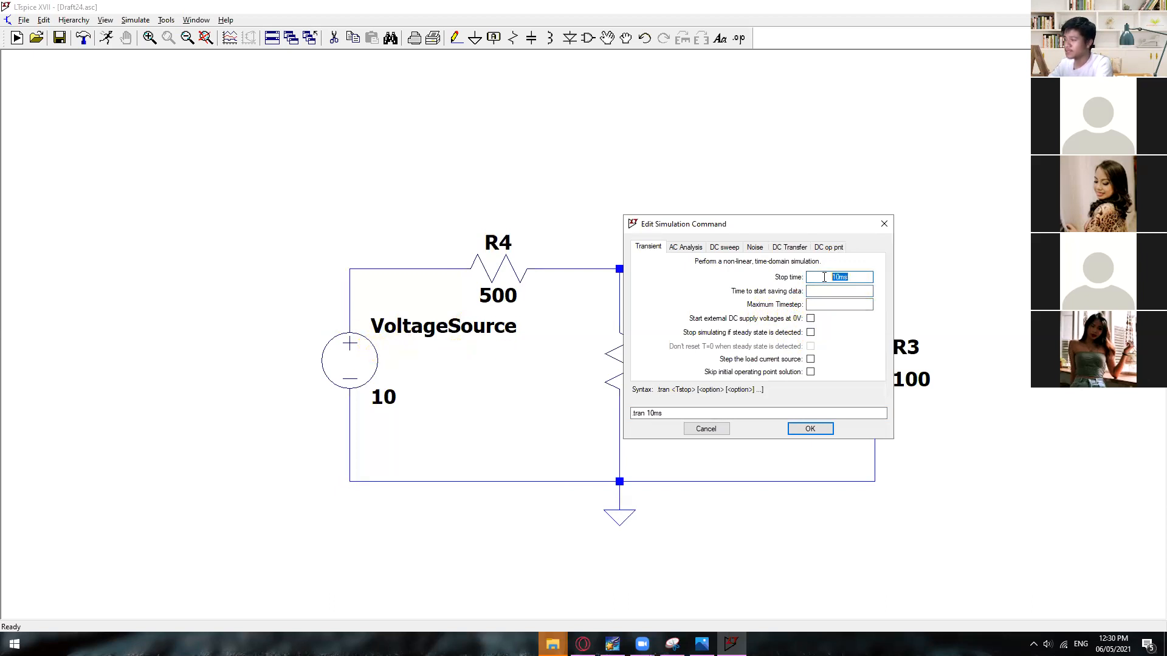
left_click(853, 276)
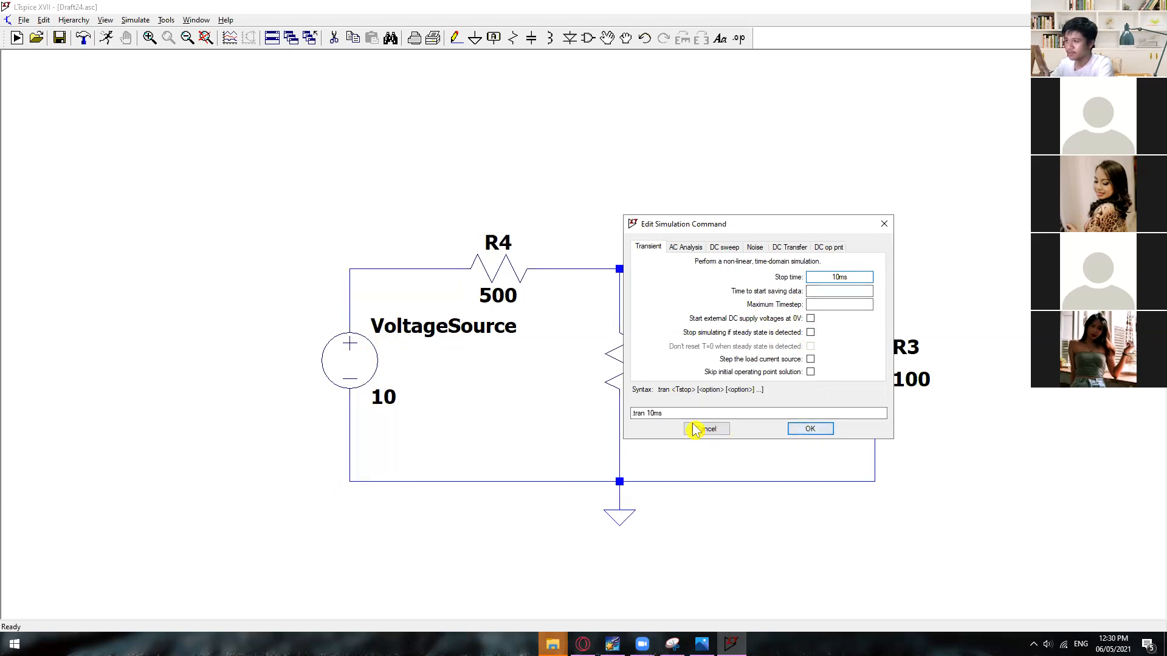
left_click_drag(679, 413, 632, 413)
left_click(674, 411)
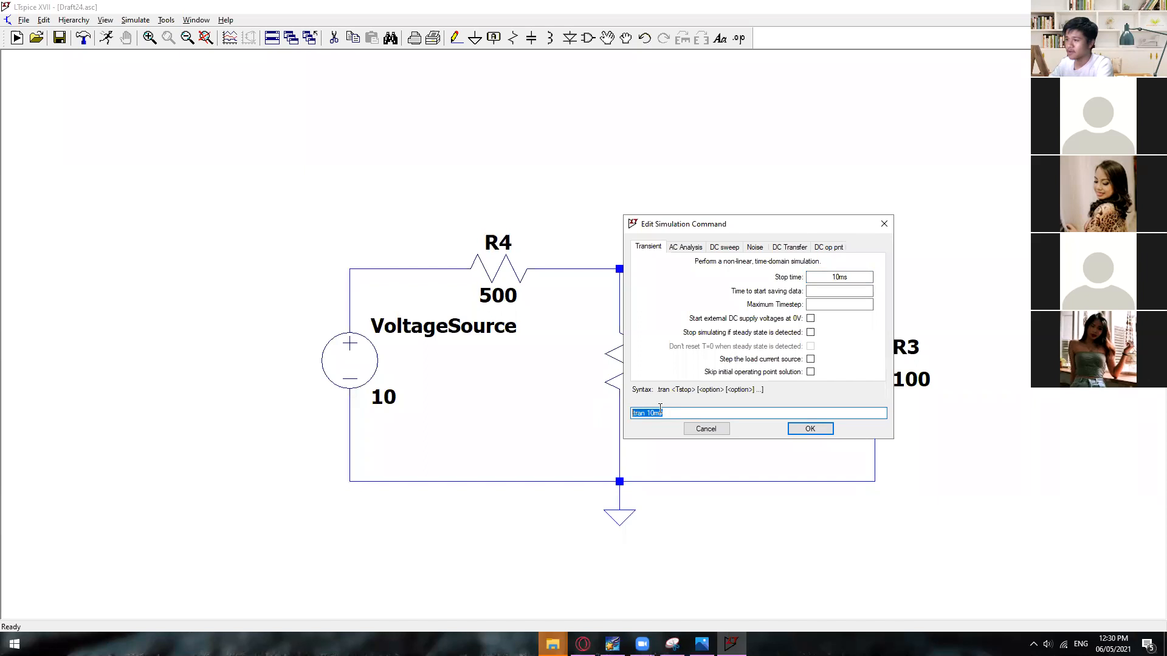
left_click(675, 415)
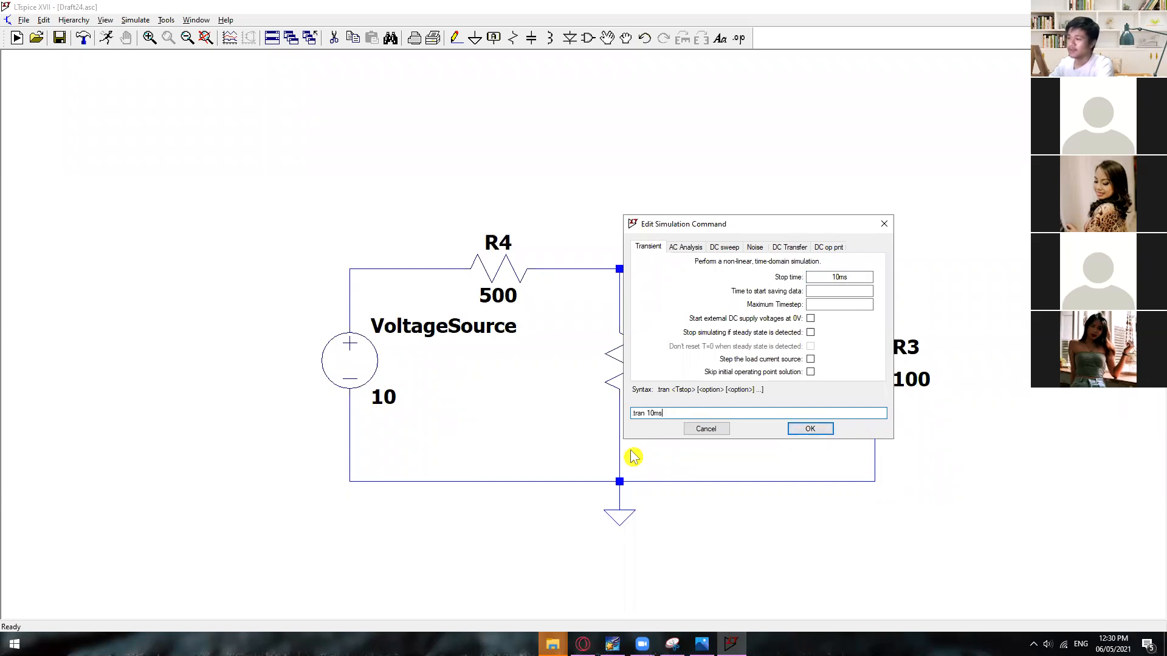
Step: Compare the command syntax of the AC Analysis, DC sweep and Noise simulations, and return to Transient
left_click(687, 247)
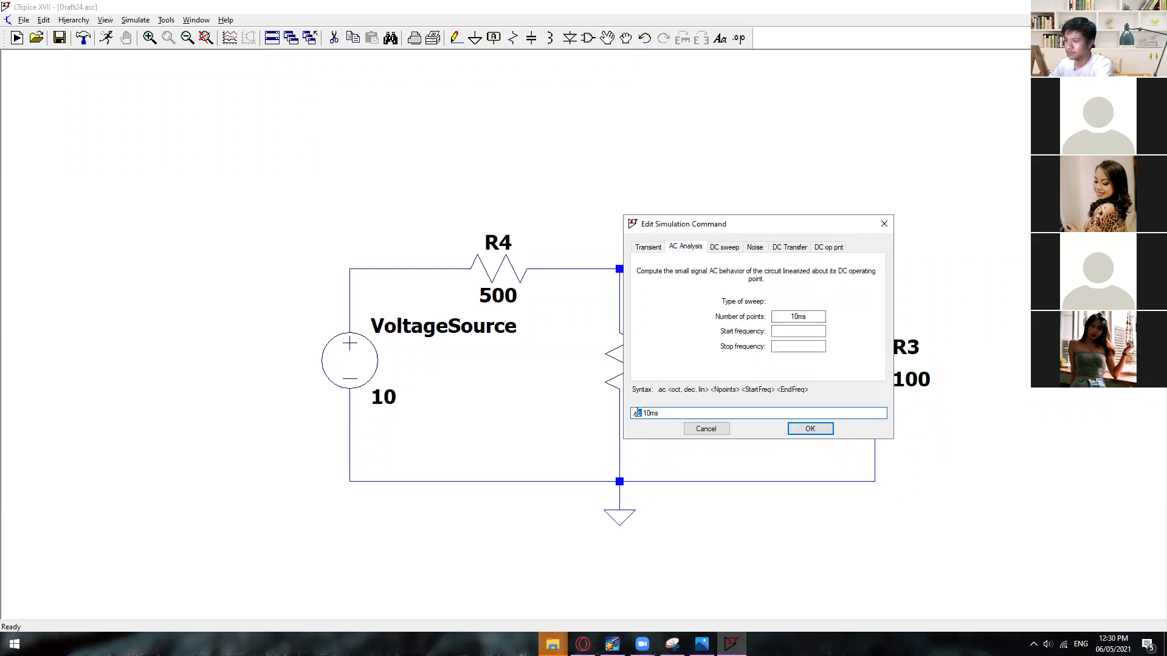
left_click(724, 247)
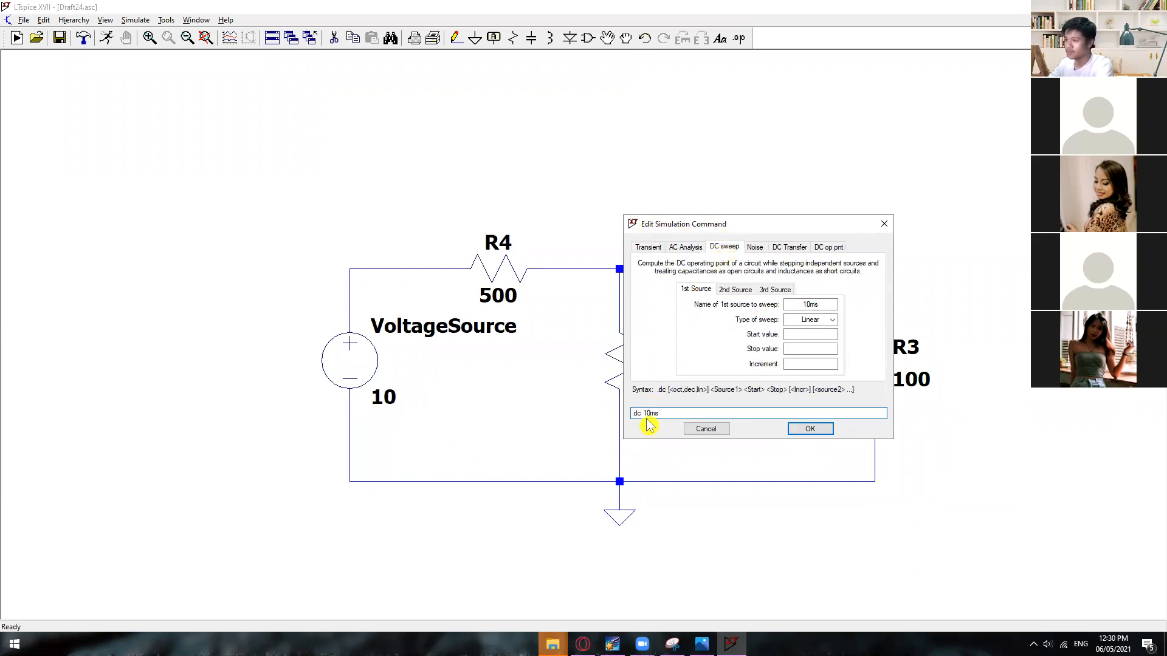
left_click(755, 248)
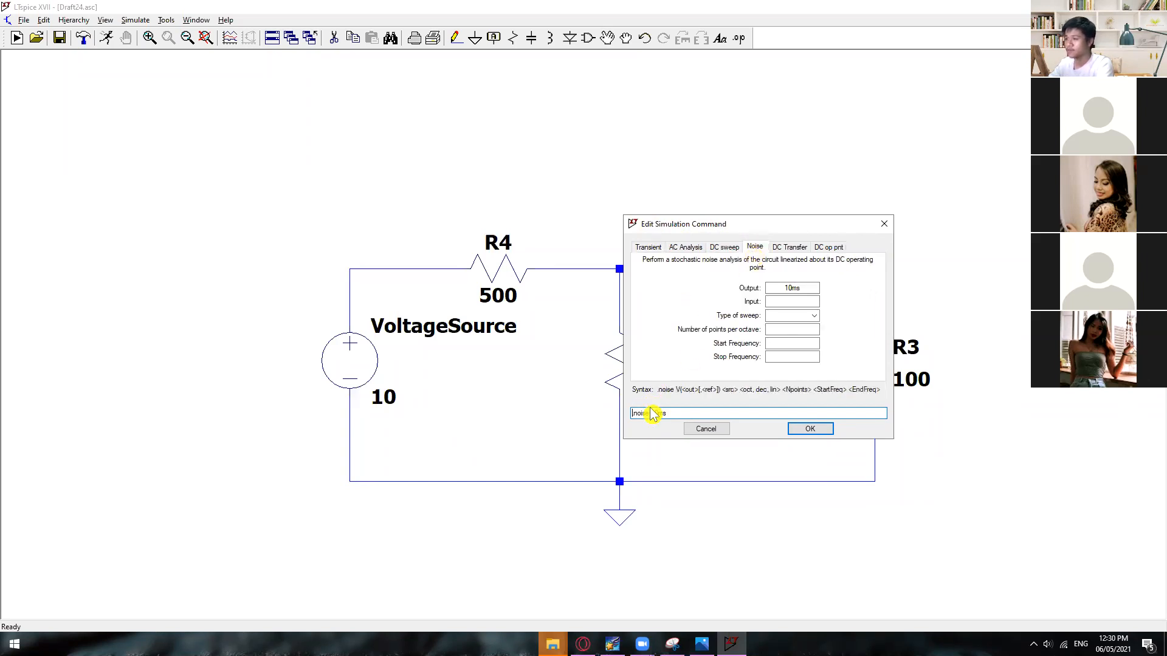
left_click(676, 250)
left_click(650, 250)
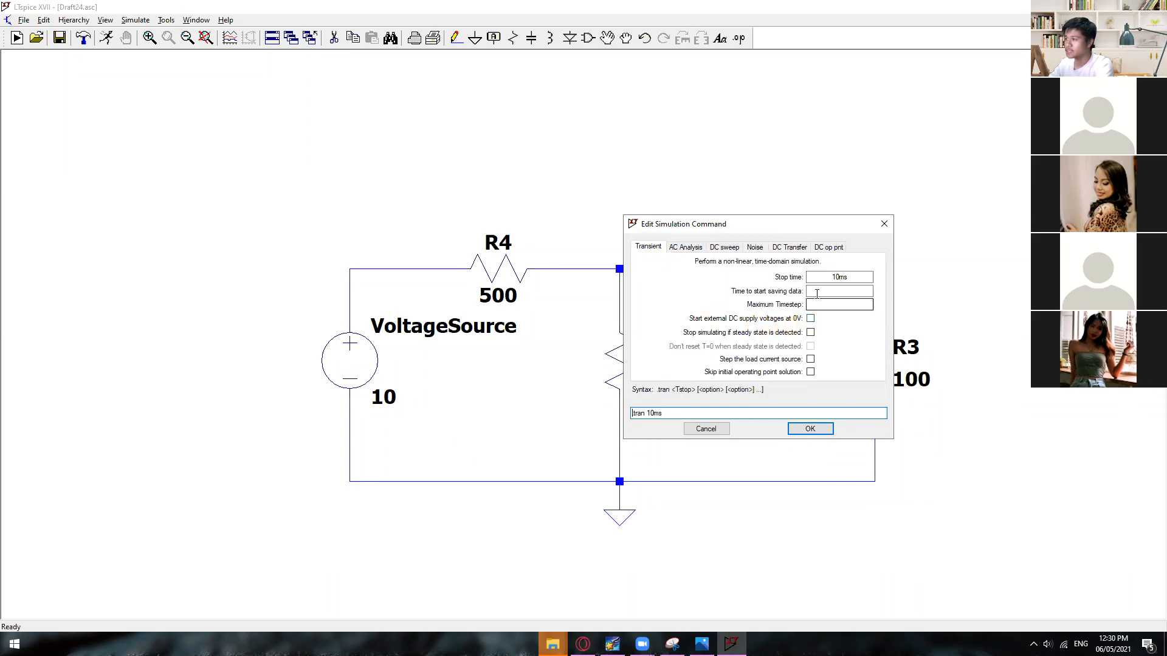
Step: Try a time to start saving data of 5 and a maximum timestep of 10 in the transient command
type("5")
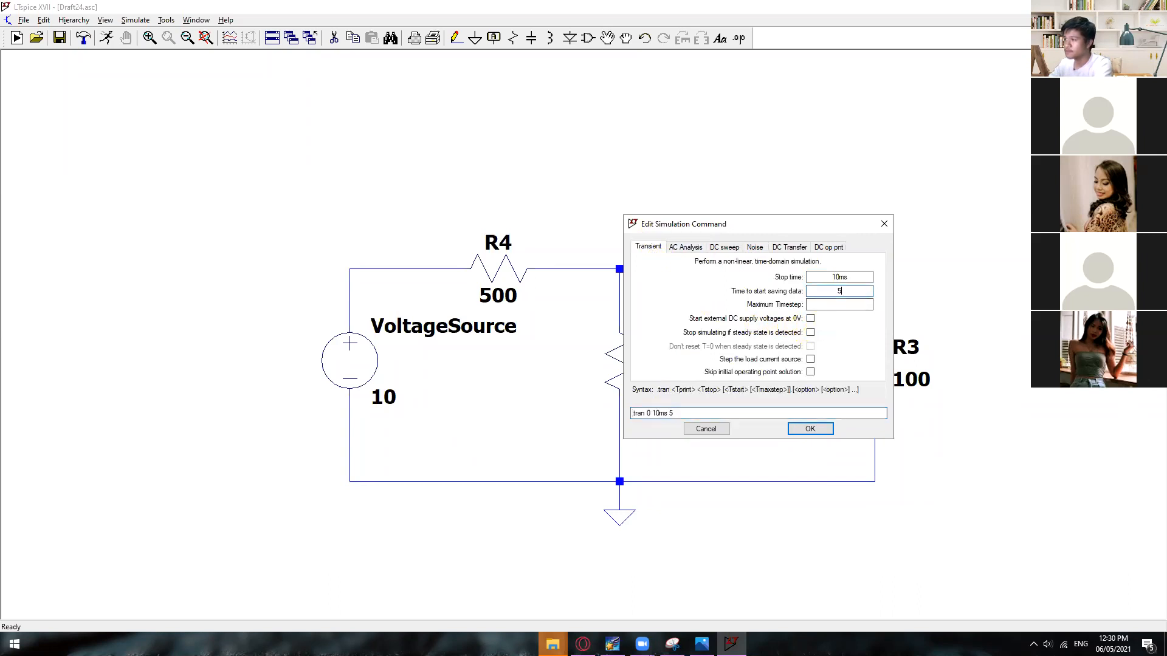
left_click(671, 414)
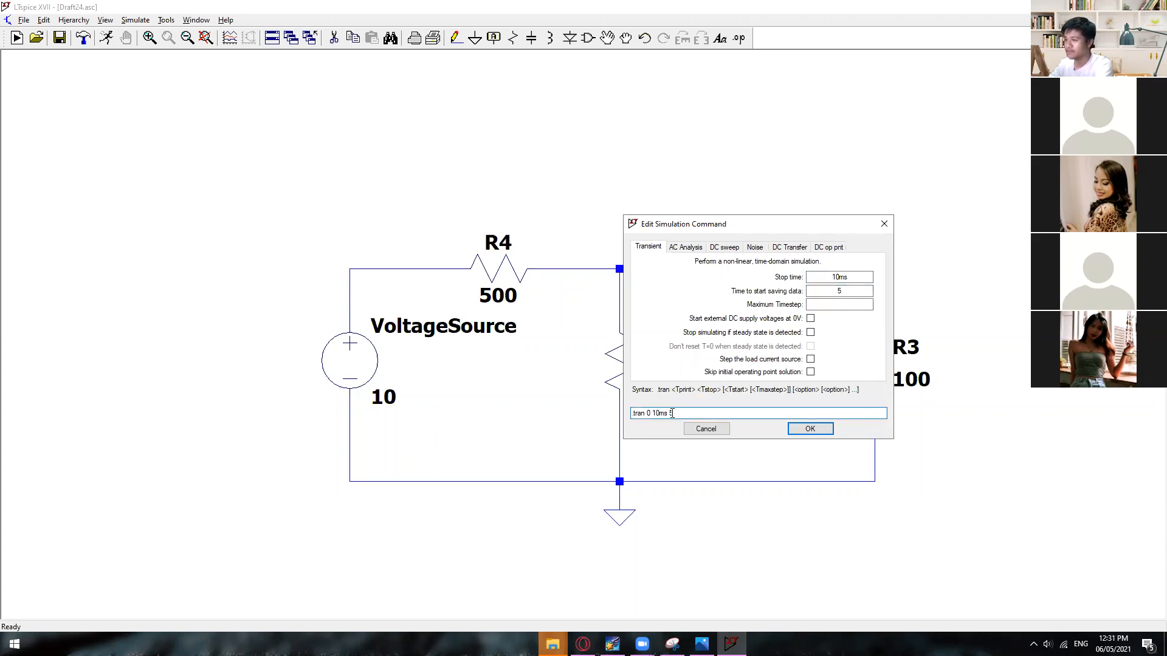
left_click(831, 304)
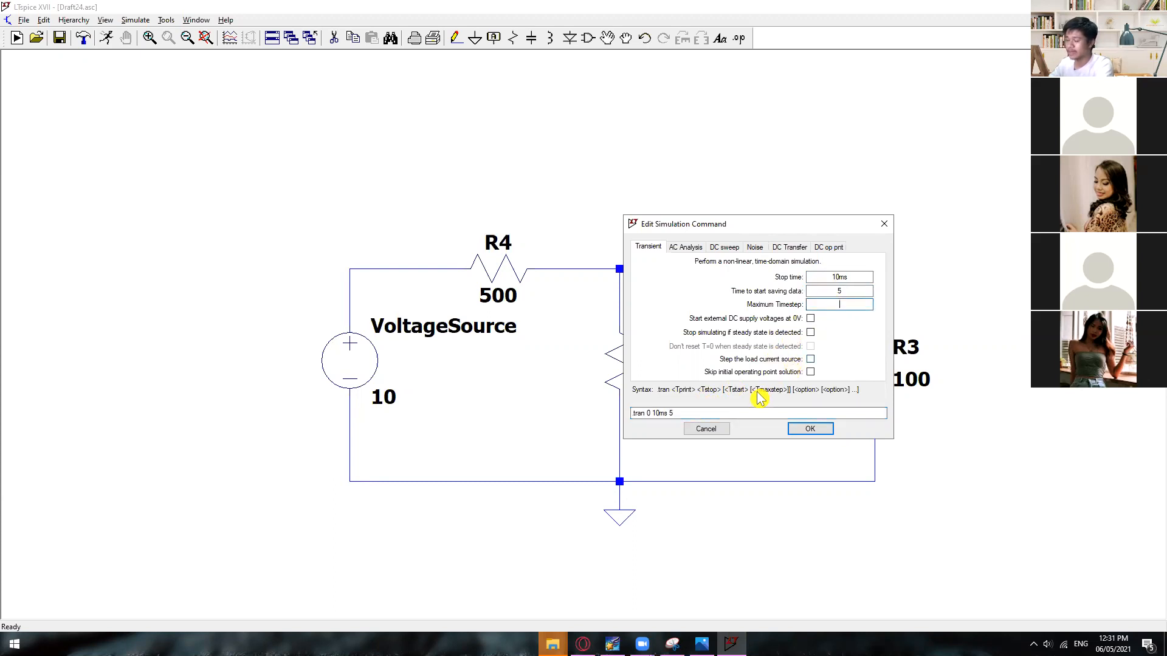
type("10")
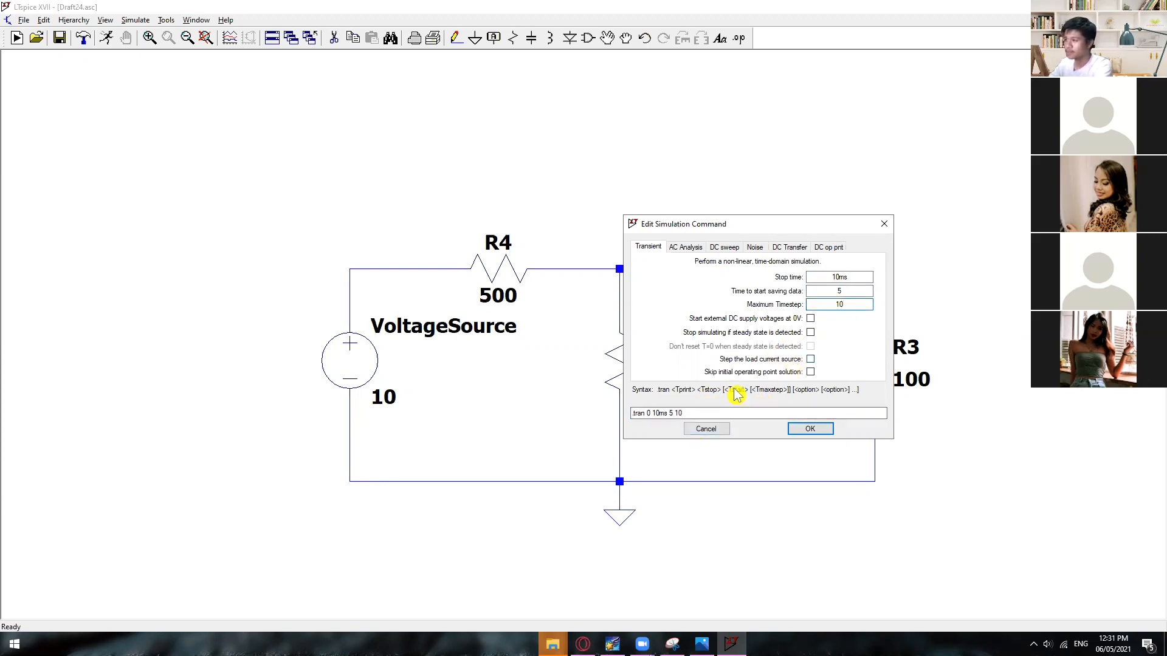
Step: Try the transient options for starting supplies at 0V, stopping at steady state and not resetting T=0, and switch them off again
left_click(811, 319)
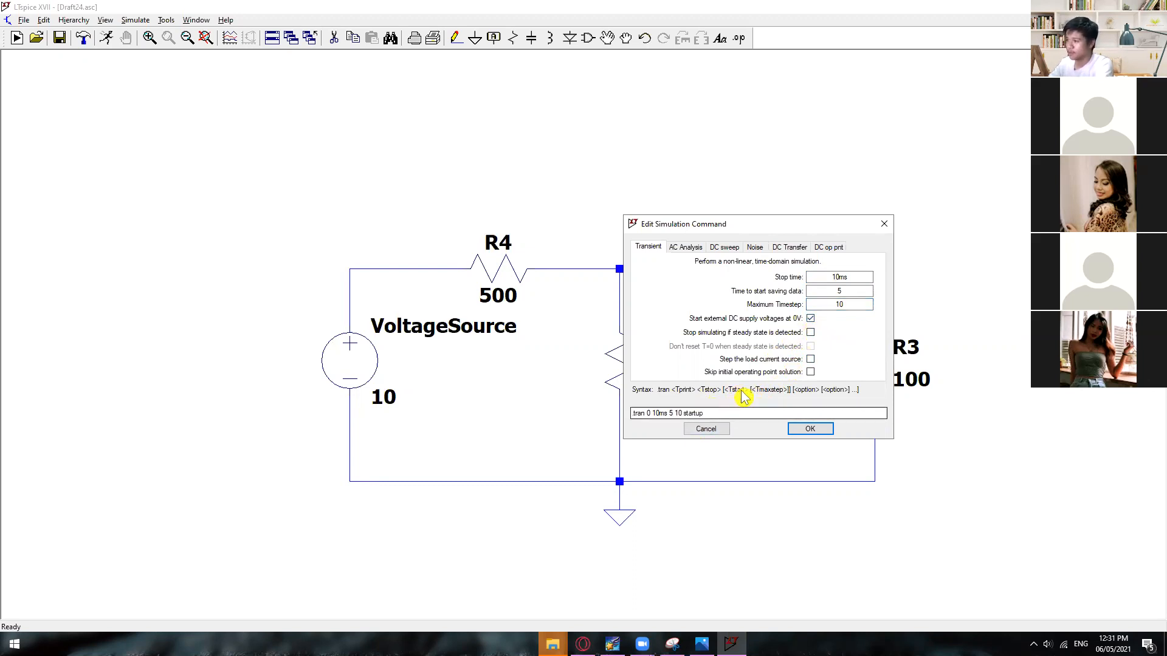
left_click(810, 333)
left_click(811, 347)
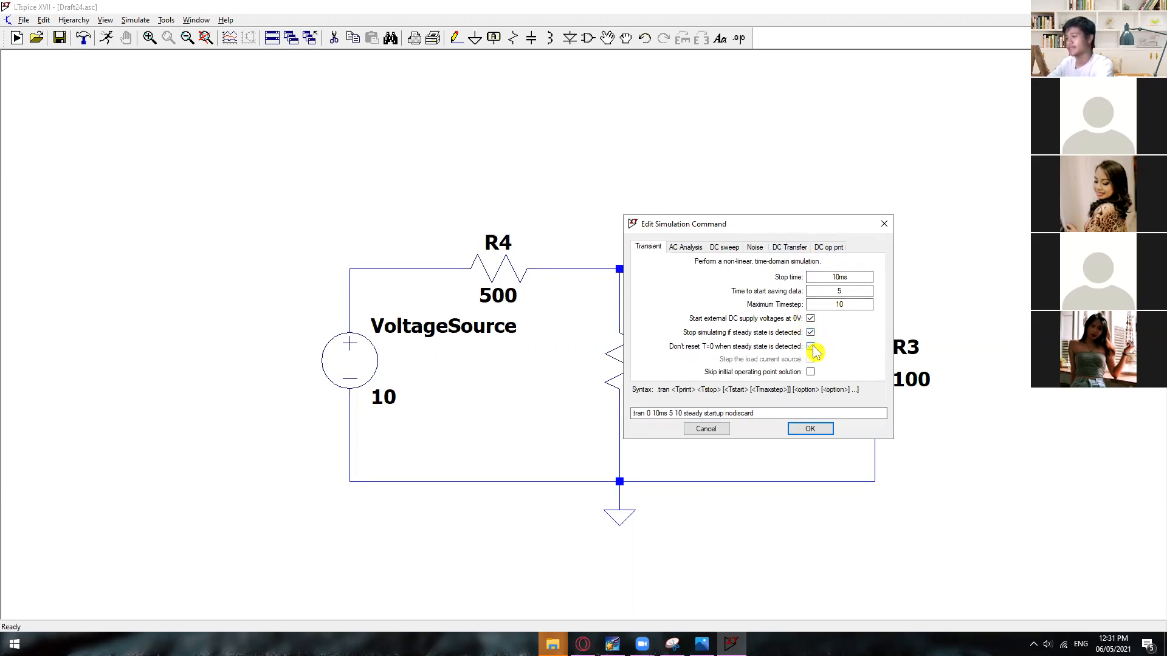
left_click(811, 346)
left_click(811, 333)
left_click(810, 318)
Step: Clear the maximum timestep and the time to start saving data from the transient settings
double_click(836, 304)
key("BackSpace")
double_click(850, 291)
key("BackSpace")
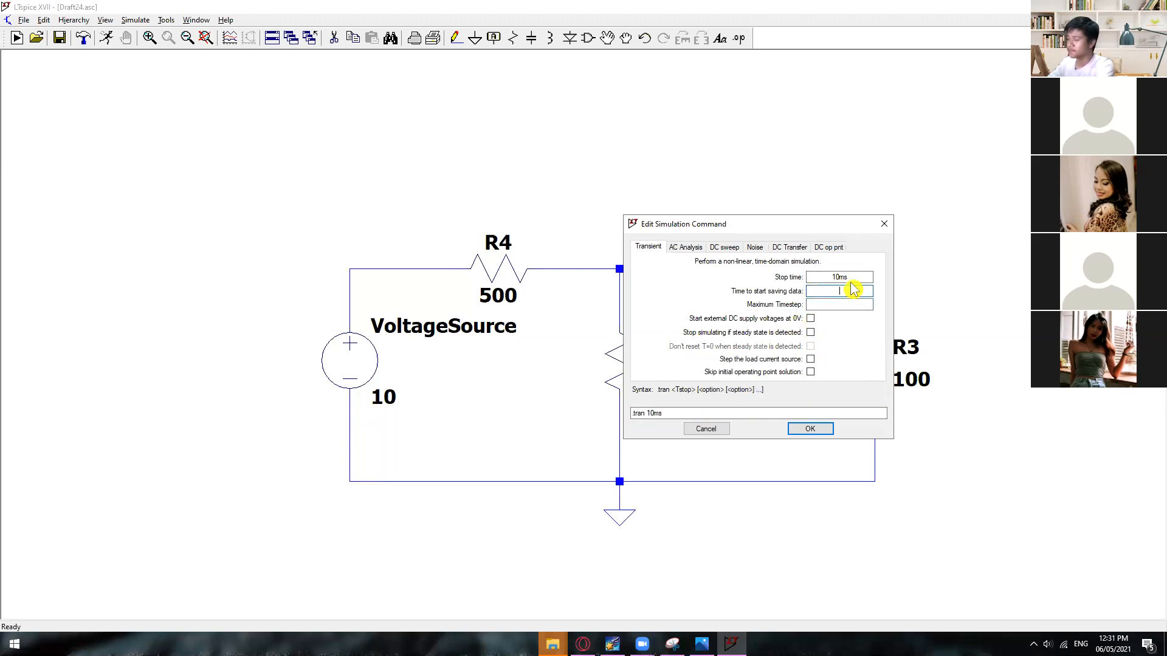
Step: Accept the transient command and place the .tran 10ms directive beside the ground symbol
left_click(803, 430)
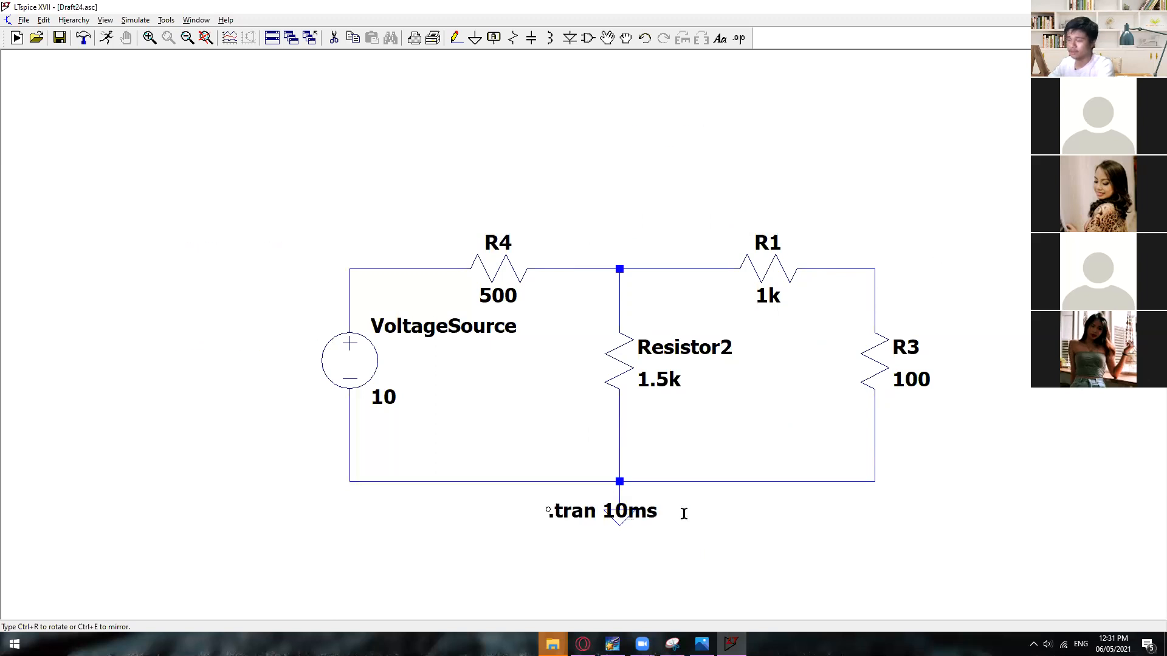
left_click(660, 515)
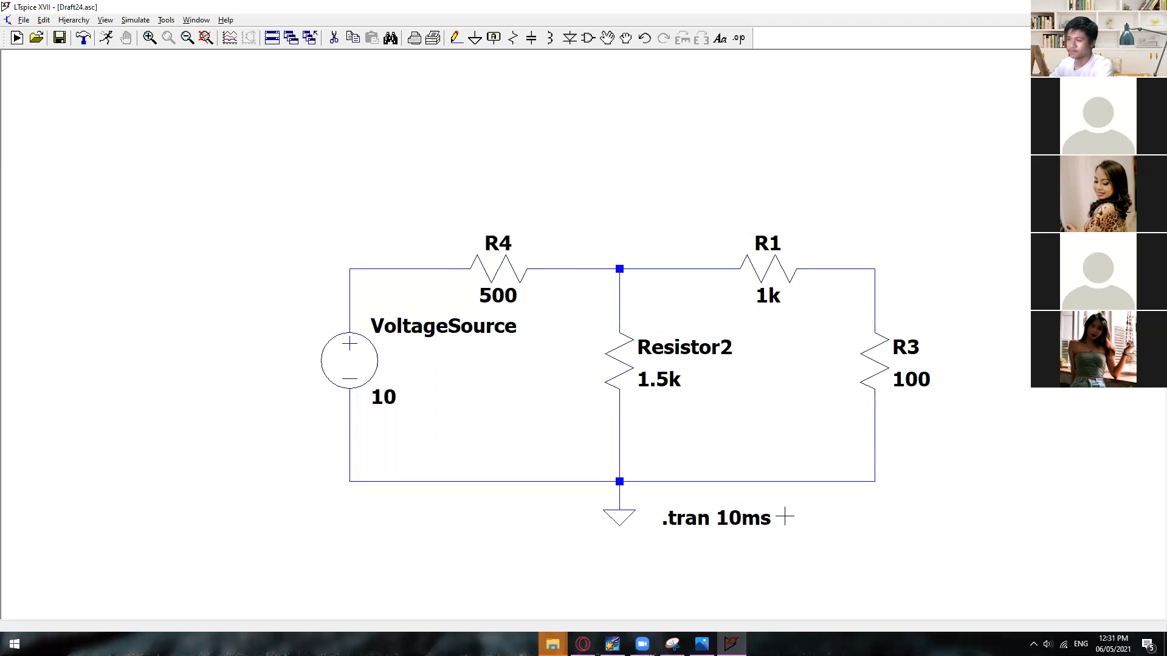
left_click_drag(899, 487, 849, 516)
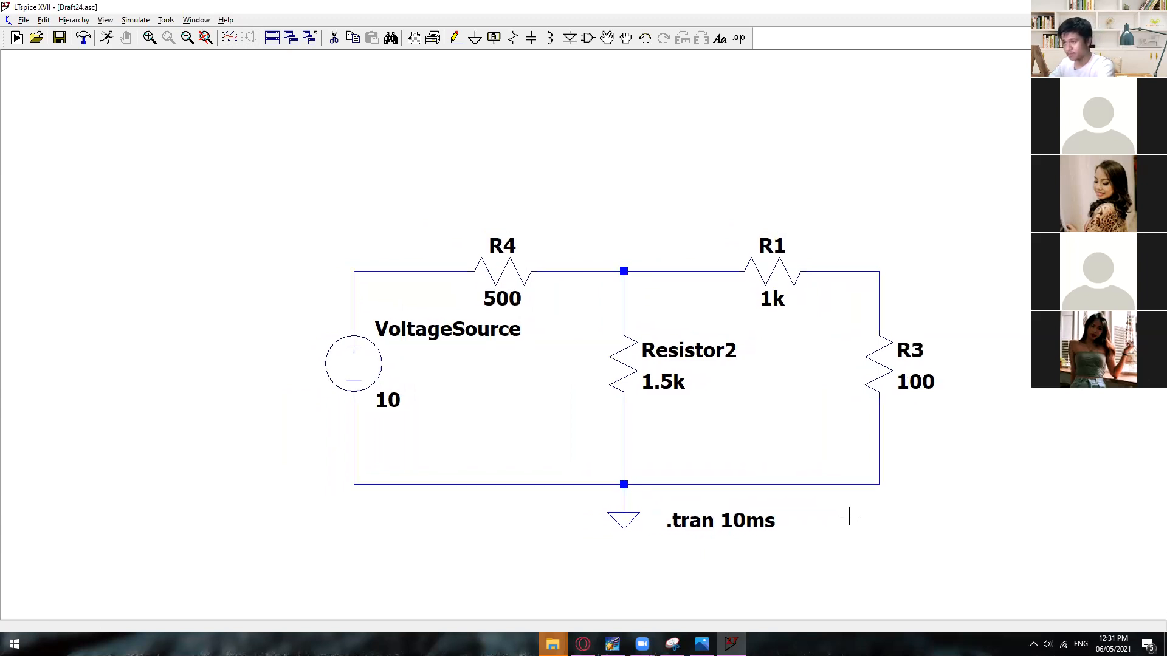
Step: Run the simulation and plot the voltage of the wire between the voltage source and R4
left_click(108, 42)
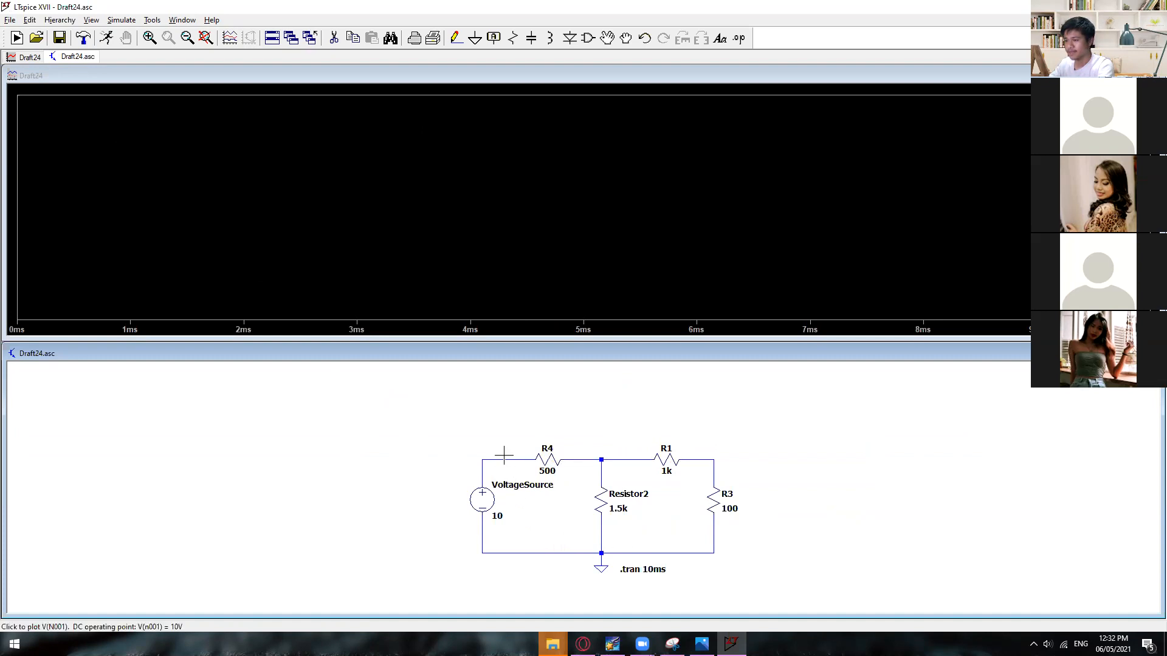
scroll(516, 494, "down", 1)
scroll(515, 494, "up", 4)
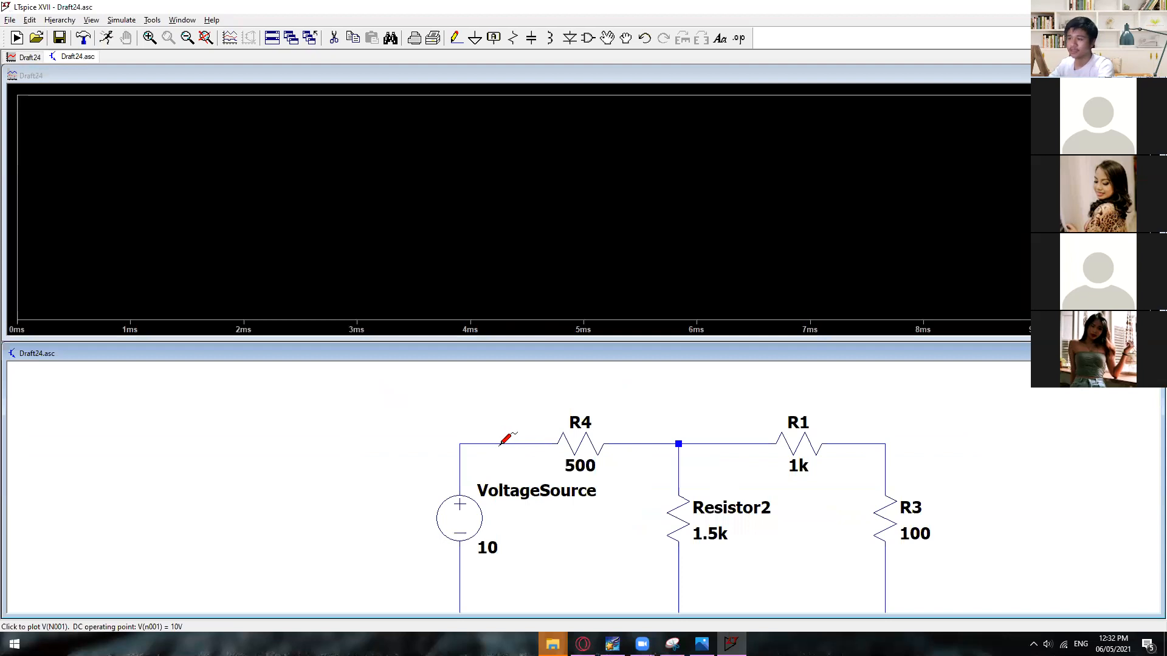
left_click(502, 443)
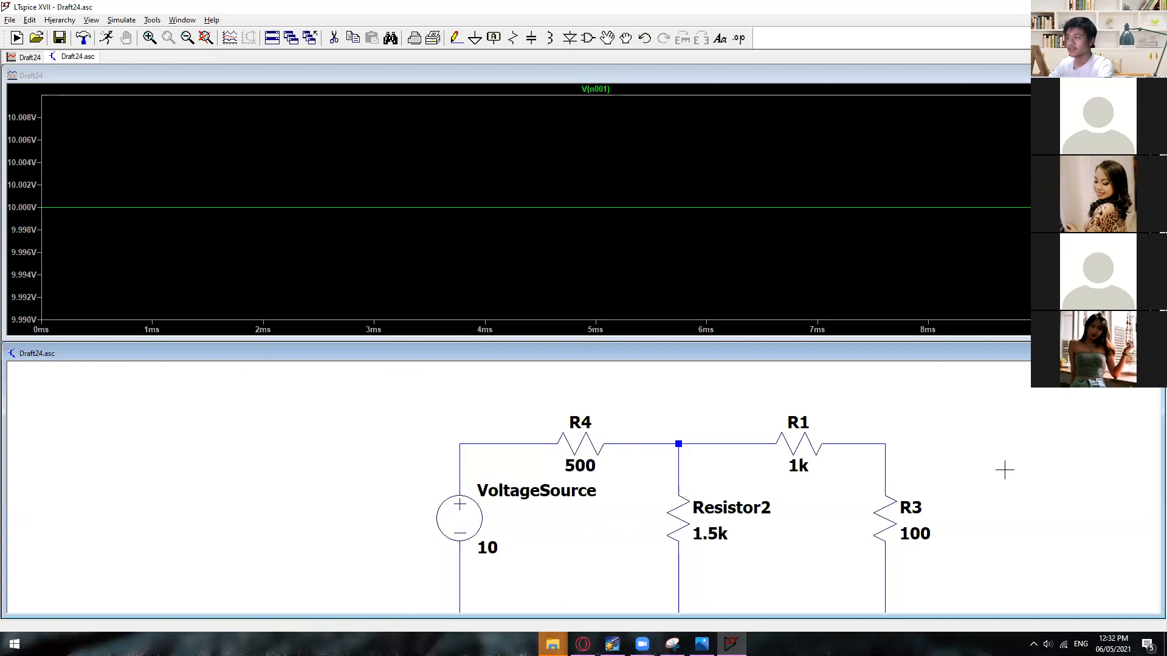
Step: Examine the voltage source's terminals and the grounded bottom wire up close with the probe
left_click_drag(980, 541, 977, 487)
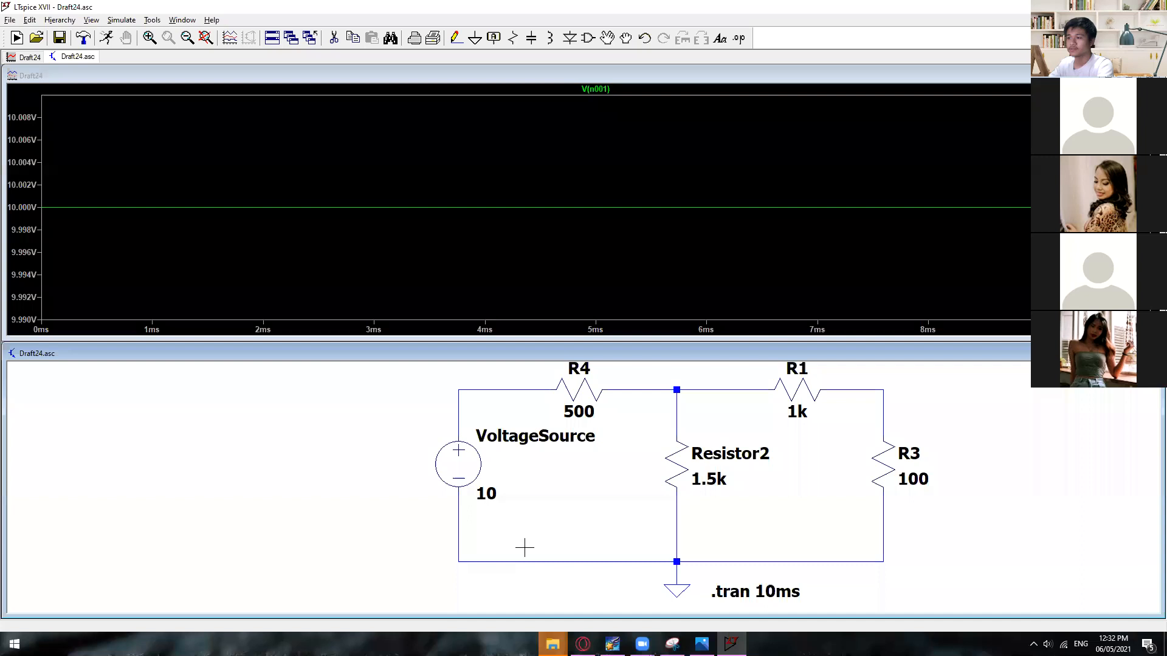
left_click_drag(459, 521, 456, 521)
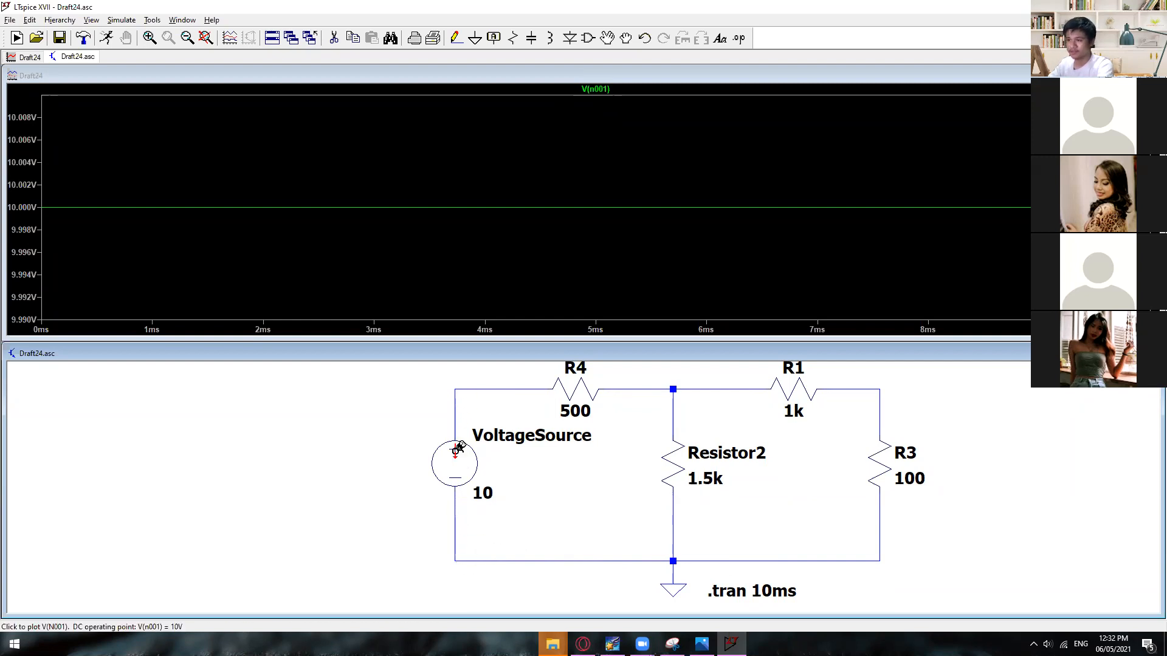
scroll(464, 491, "down", 1)
scroll(464, 491, "up", 2)
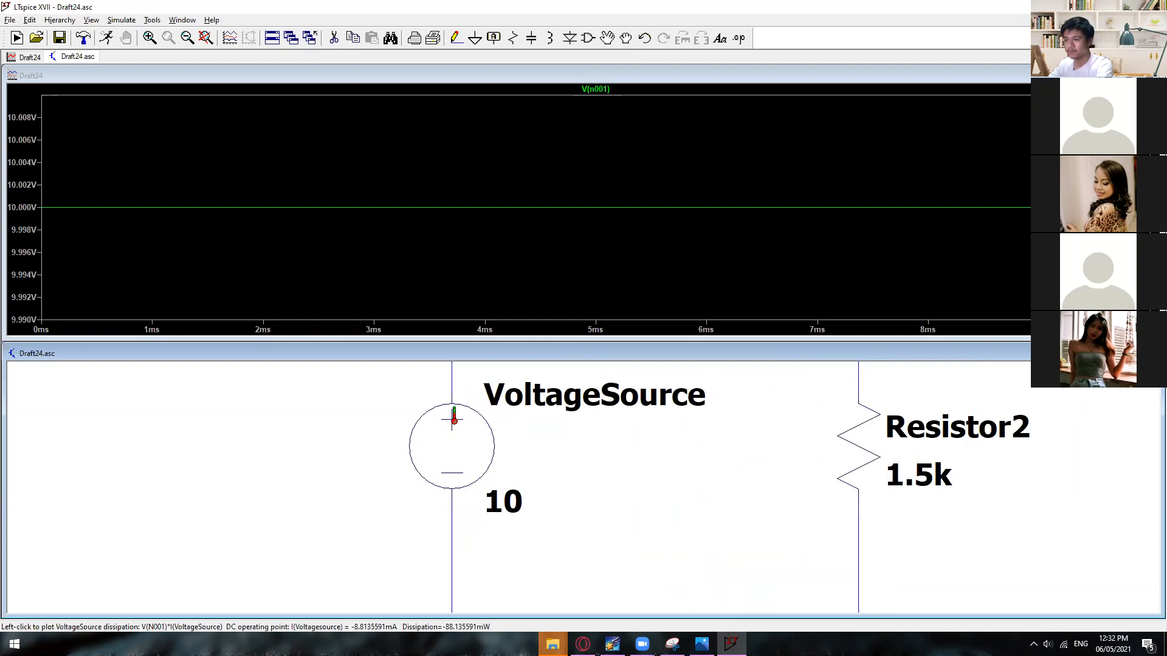
scroll(457, 401, "down", 1)
scroll(582, 473, "down", 1)
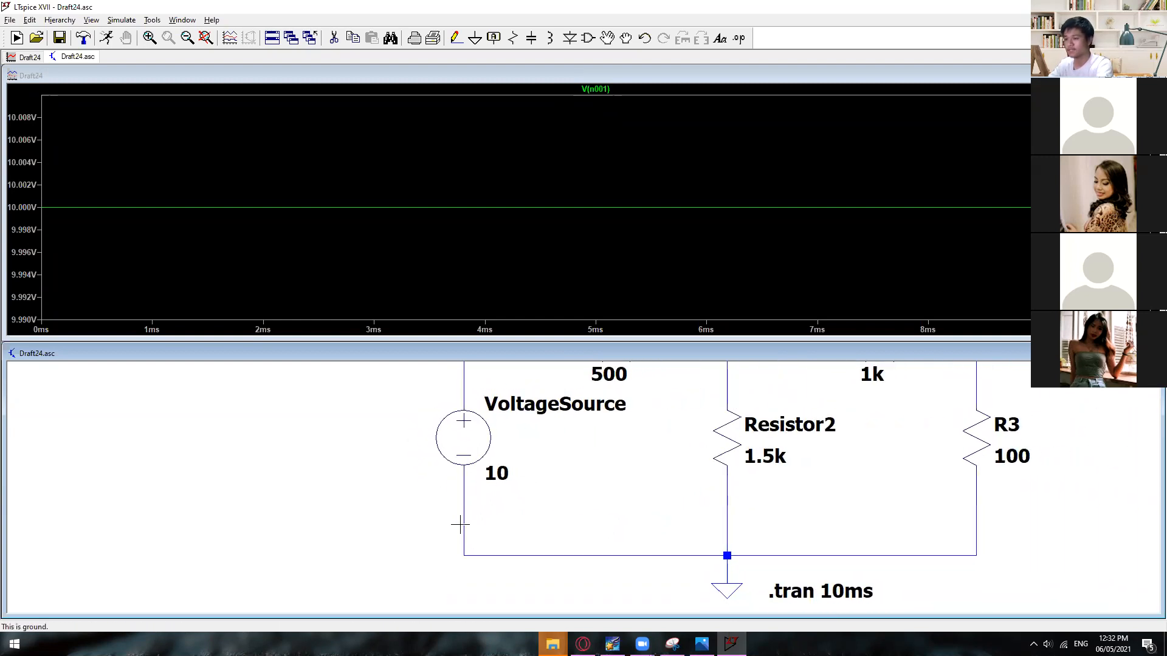
Step: Plot only the voltage of the wire between R4 and the Resistor2 junction
left_click_drag(577, 432, 578, 513)
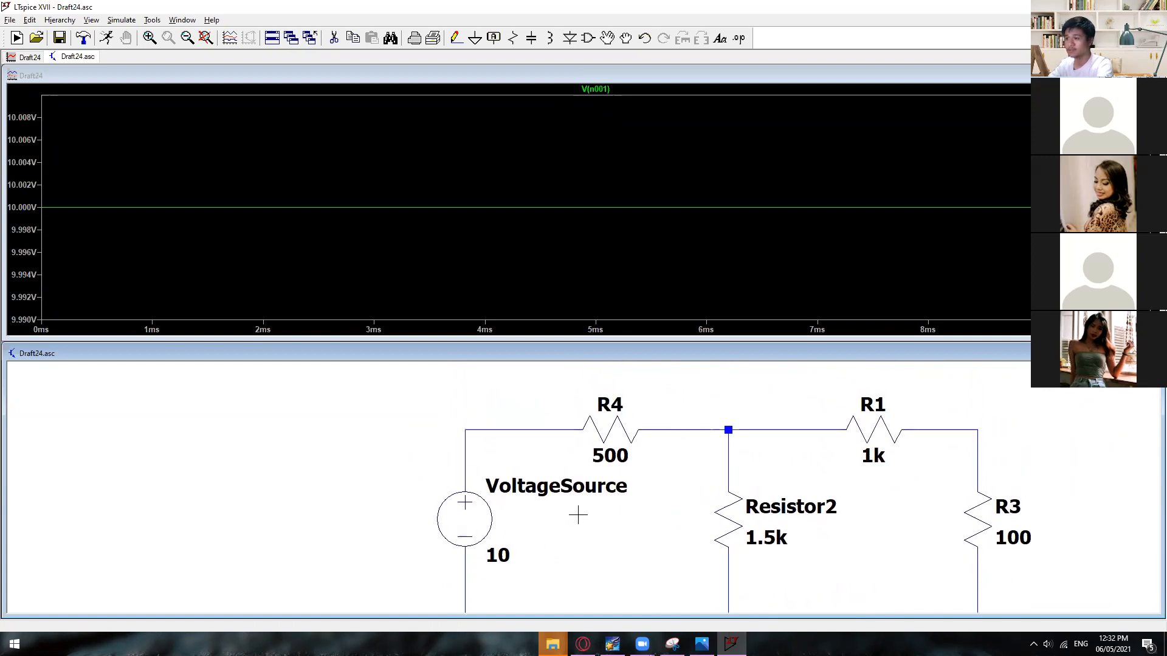
left_click(673, 433)
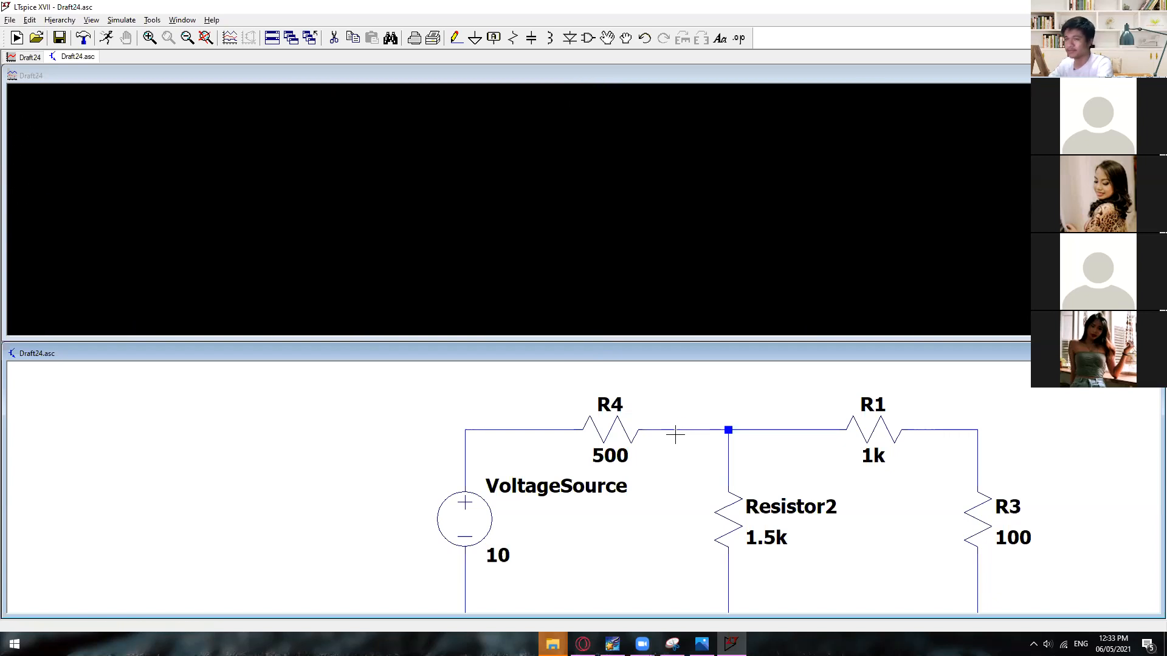
left_click(666, 430)
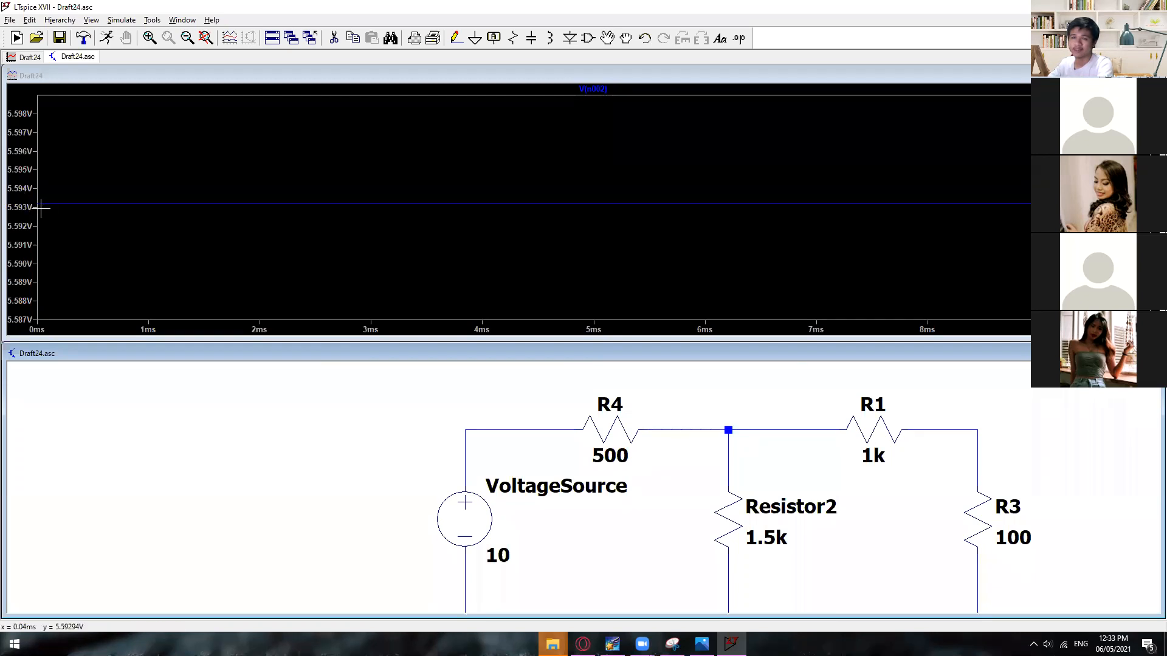
Step: Zoom the plot in repeatedly around the start of the R4–Resistor2 junction's voltage trace to refine the voltage scale
left_click_drag(20, 155, 71, 260)
left_click_drag(24, 181, 85, 238)
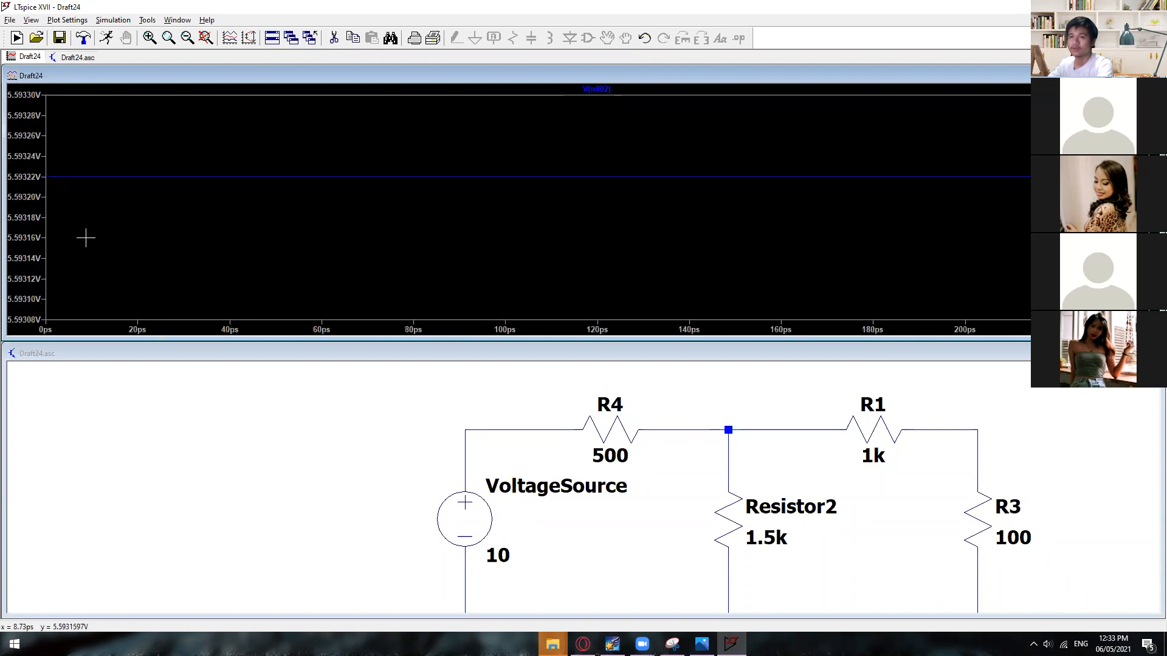
left_click_drag(17, 147, 75, 219)
left_click_drag(17, 174, 60, 244)
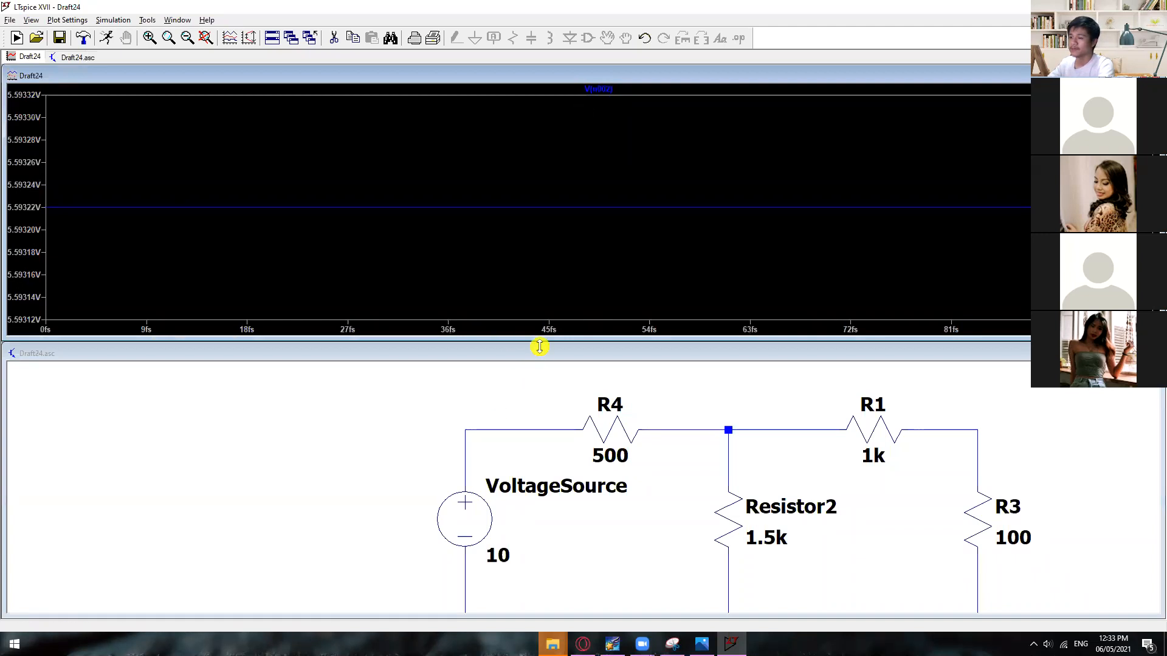
Step: Attach a measurement cursor to the junction's voltage trace and place its readout window just below the plot
left_click(615, 90)
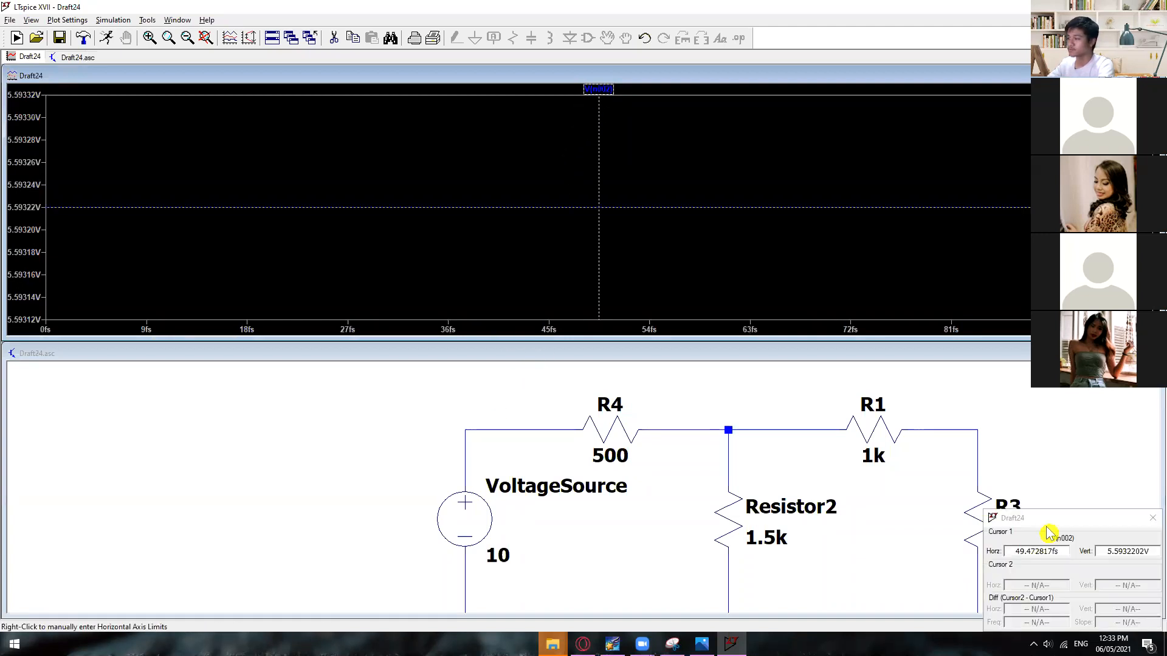
left_click_drag(1074, 536, 490, 298)
left_click(550, 298)
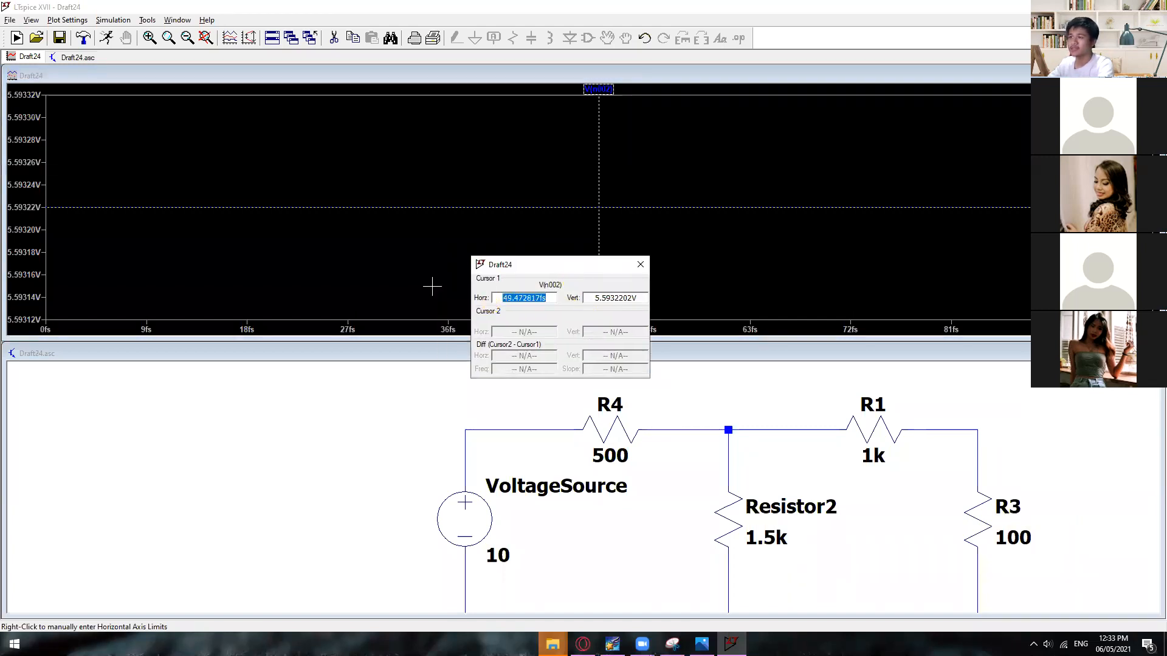
left_click(508, 301)
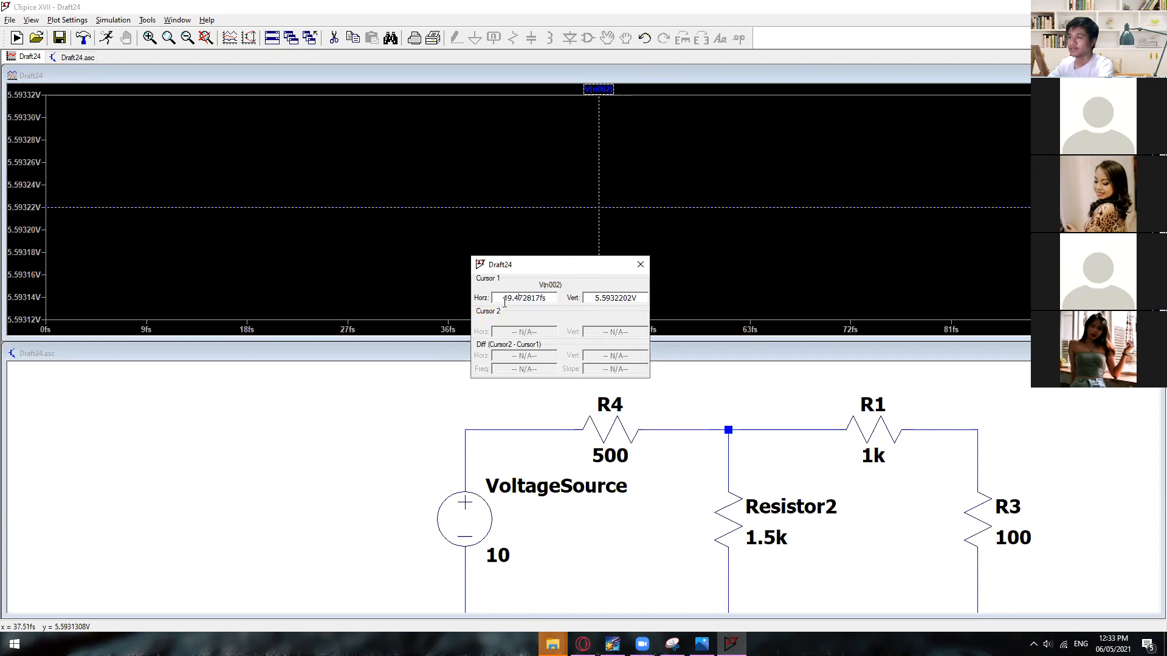
left_click_drag(568, 264, 403, 335)
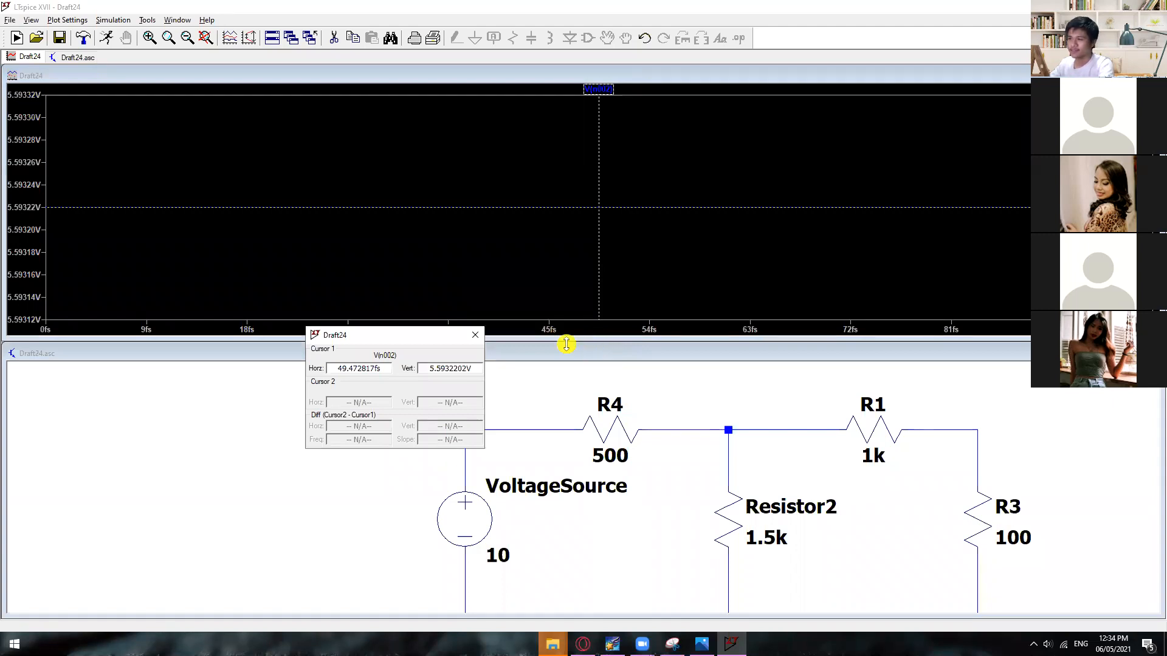
left_click_drag(410, 339, 586, 341)
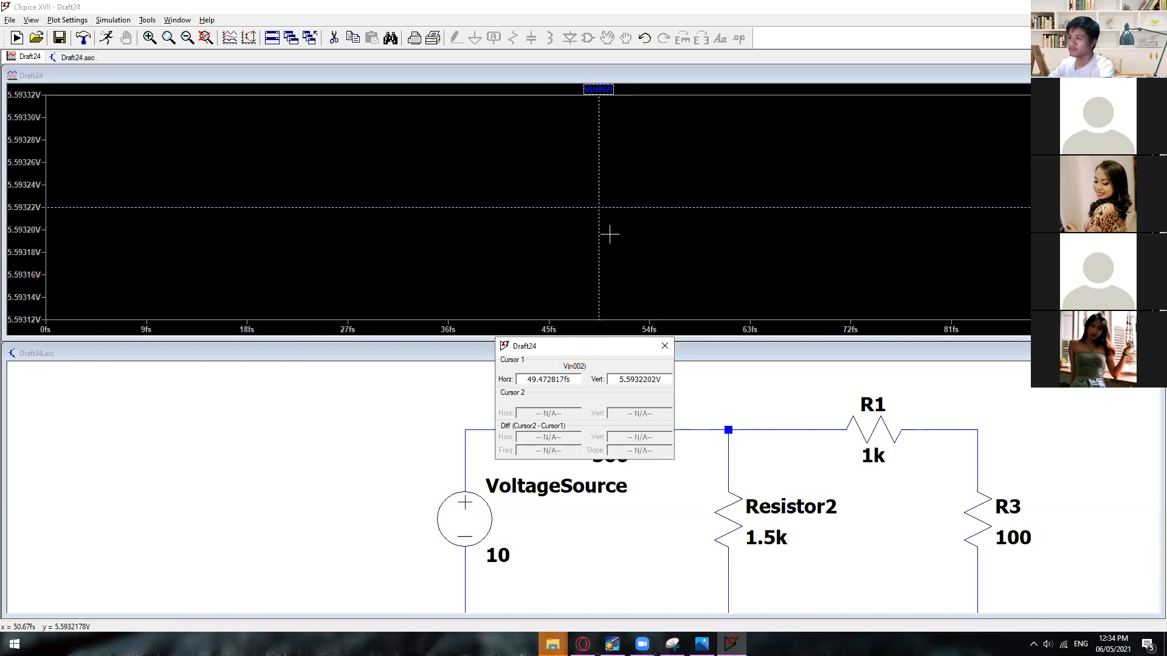
Step: Read the cursor's vertical and horizontal values for the junction voltage, and close the readout
left_click_drag(661, 377, 635, 380)
left_click(623, 379)
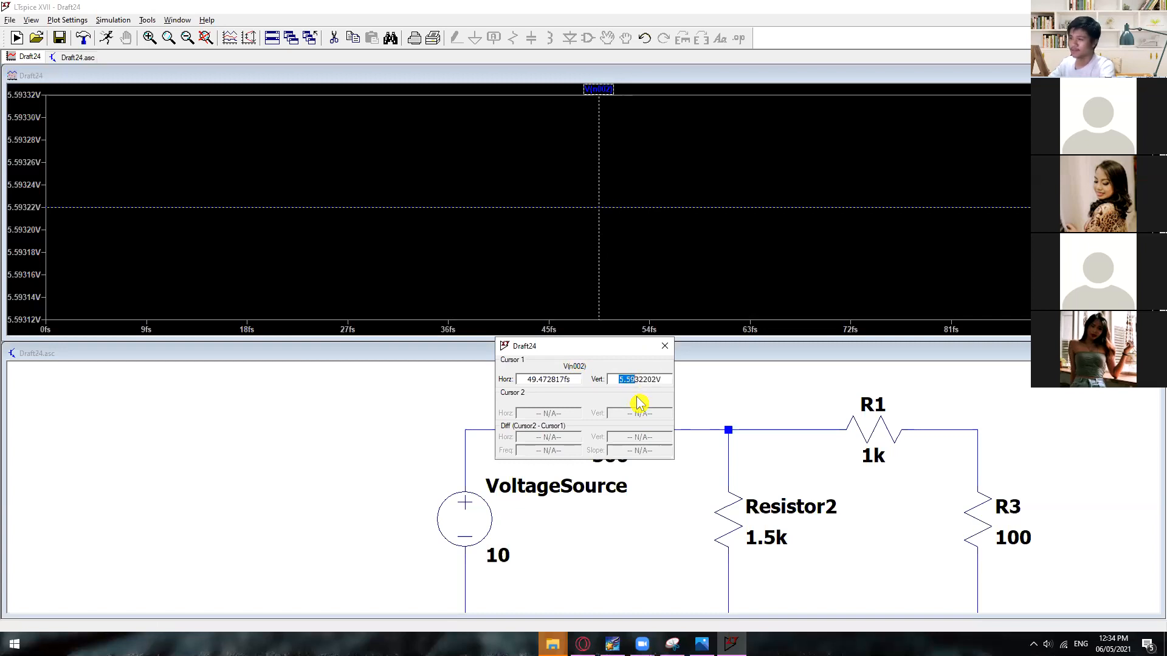
left_click_drag(575, 379, 521, 379)
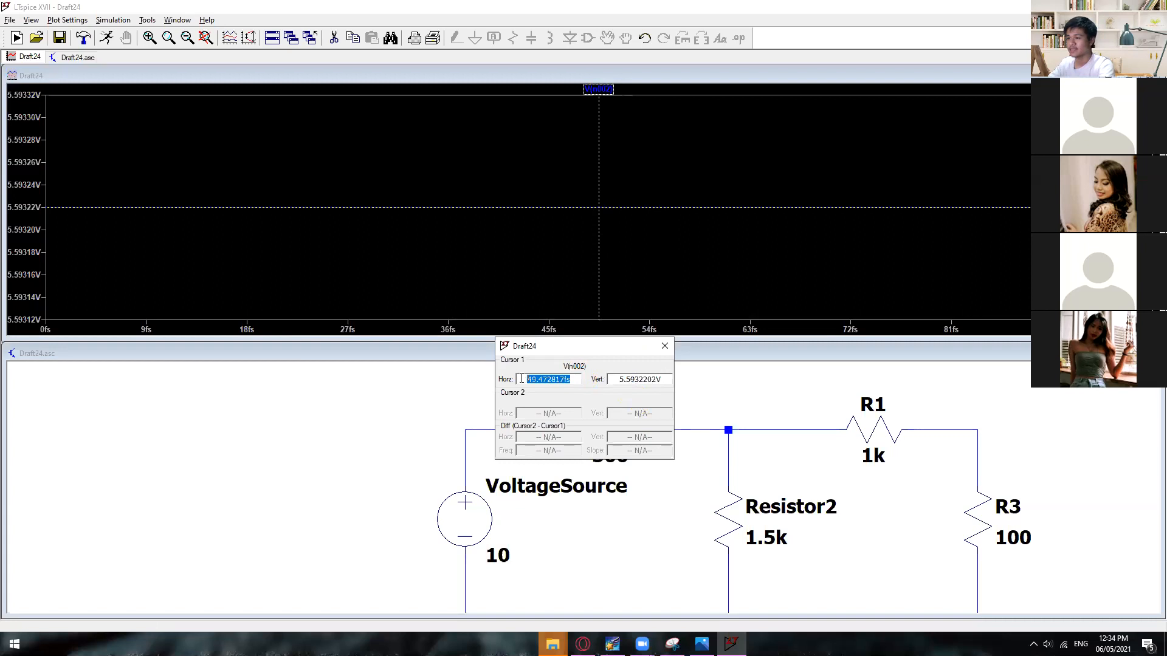
left_click(571, 380)
left_click_drag(623, 361, 419, 369)
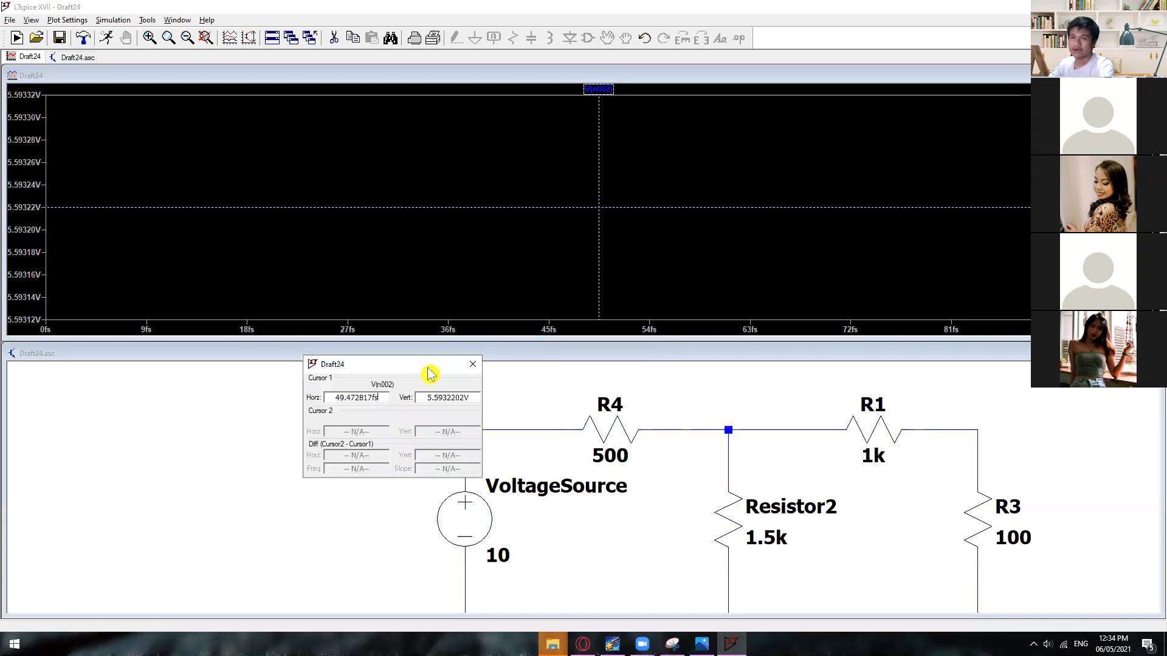
left_click(473, 365)
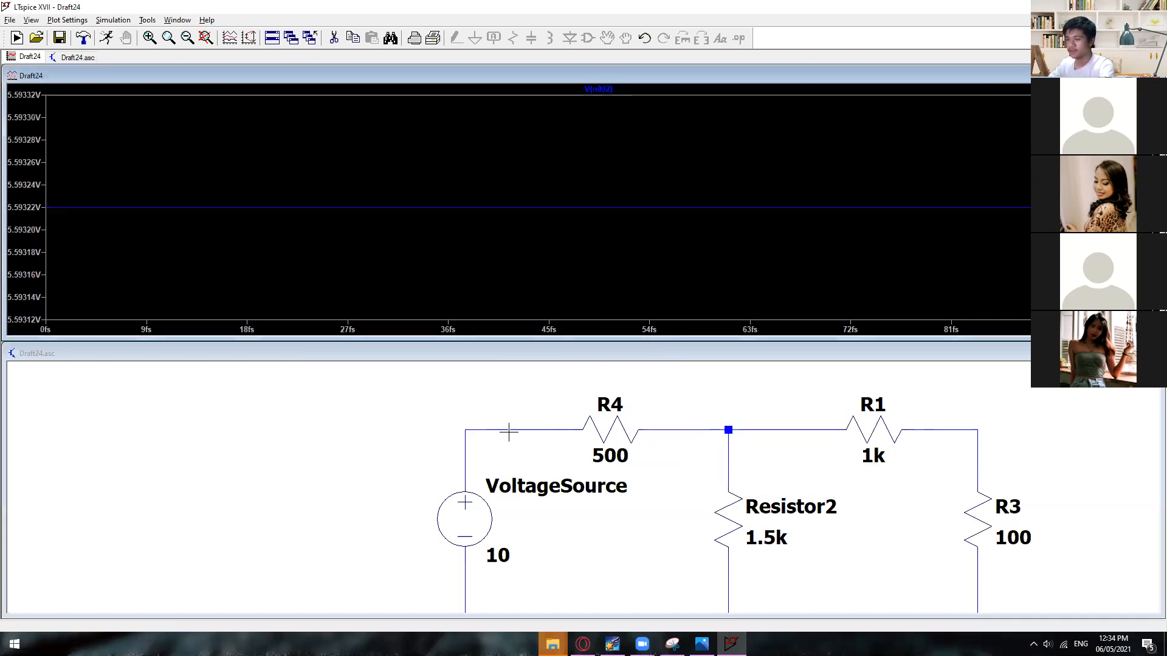
Step: Plot the voltages of the top wires one at a time: before R4, between R4 and R1, and after R1
left_click(513, 431)
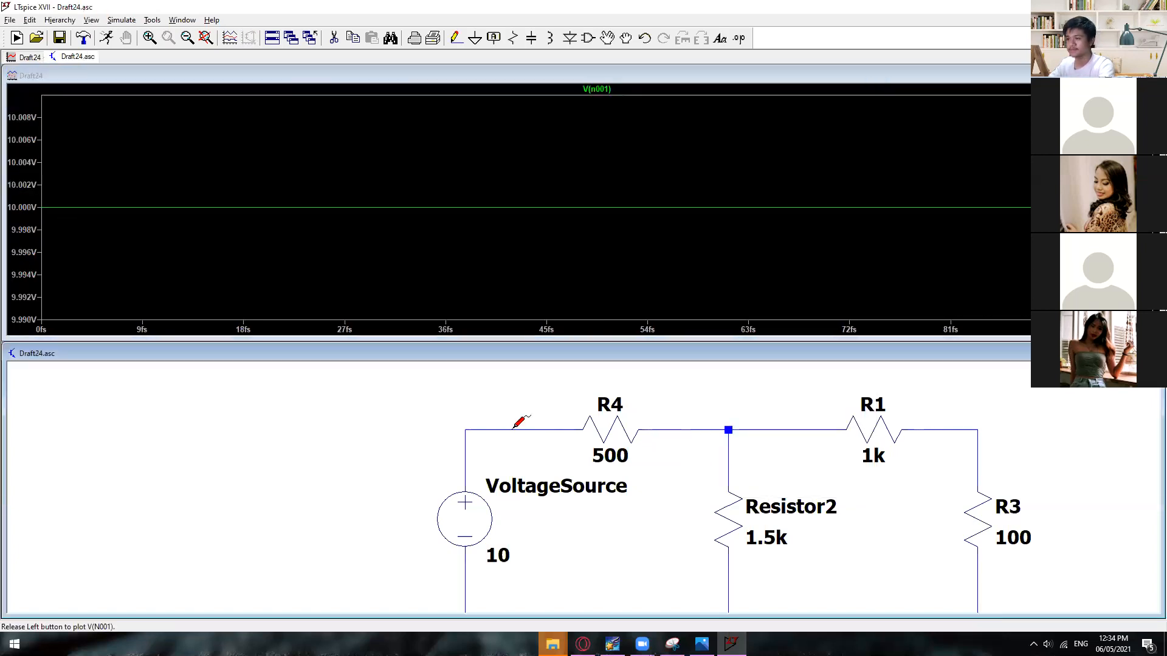
left_click(691, 428)
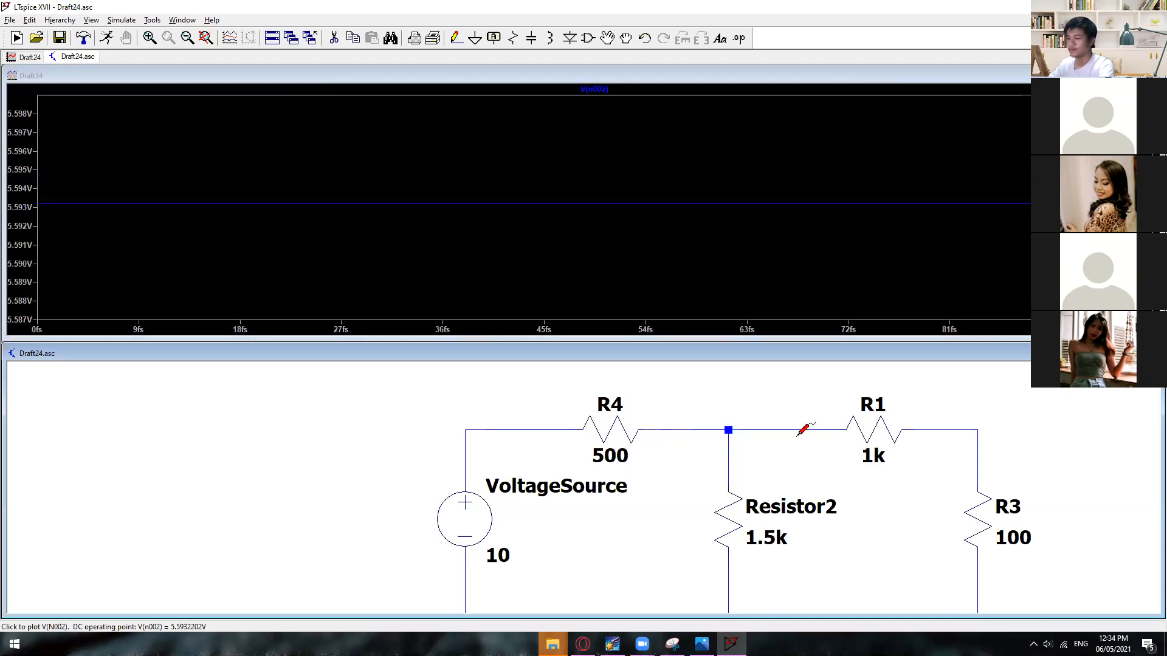
left_click(935, 430)
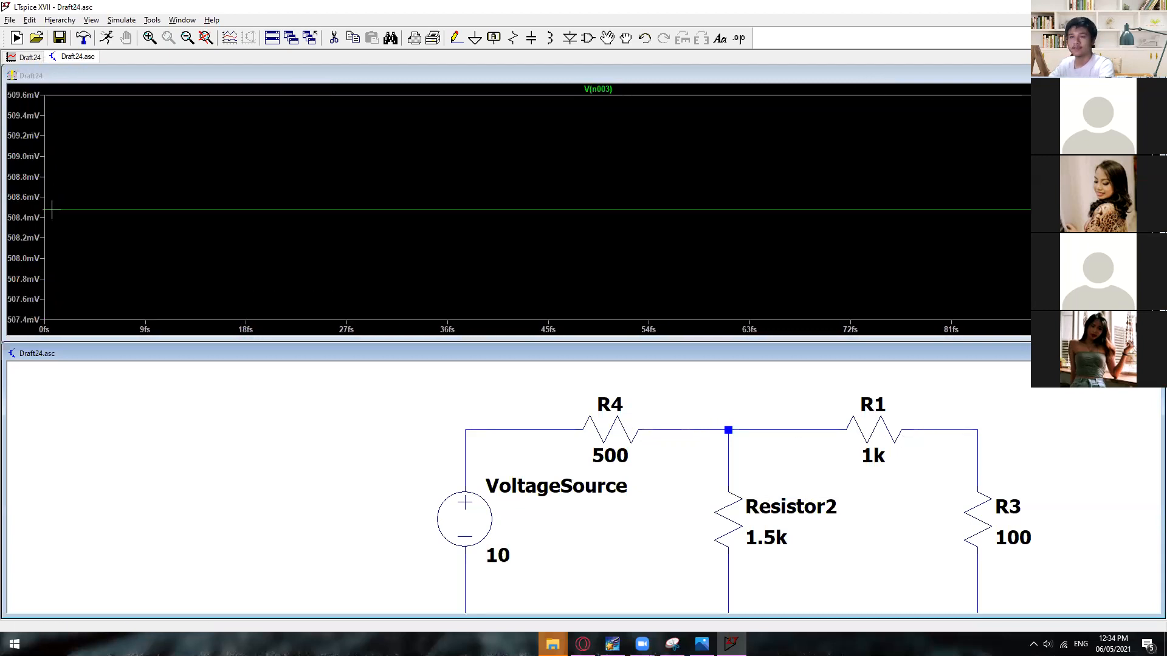
Step: Read the voltage of the wire between R1 and R3 with a trace cursor, and close the readout
left_click(598, 88)
left_click_drag(383, 365, 532, 283)
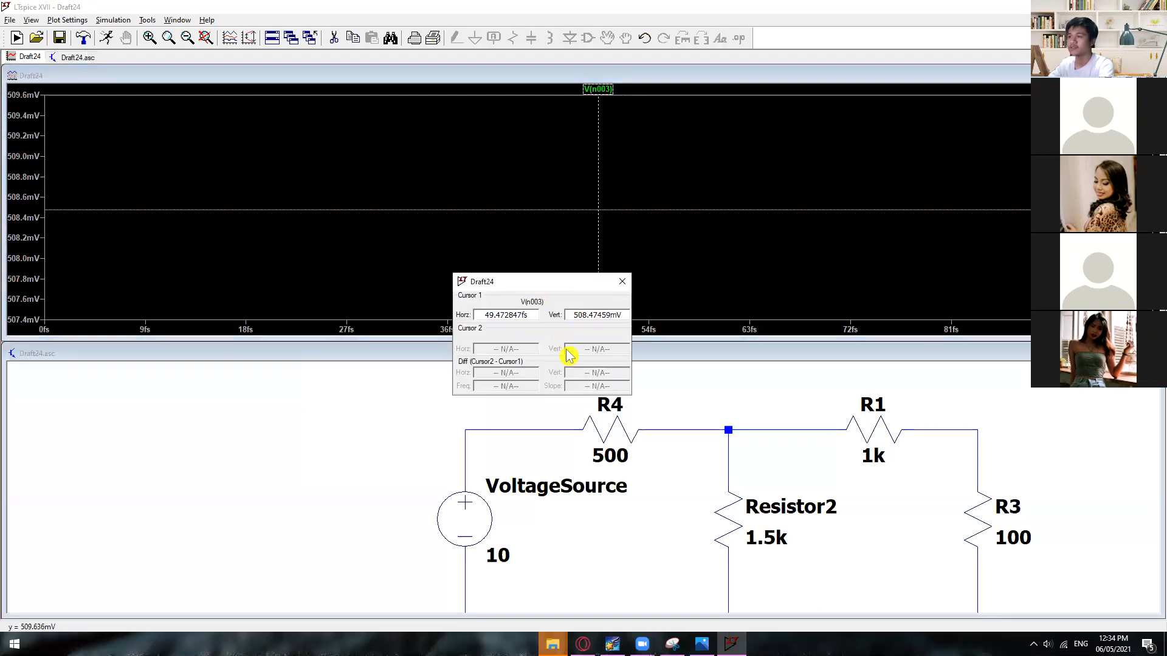
left_click(621, 281)
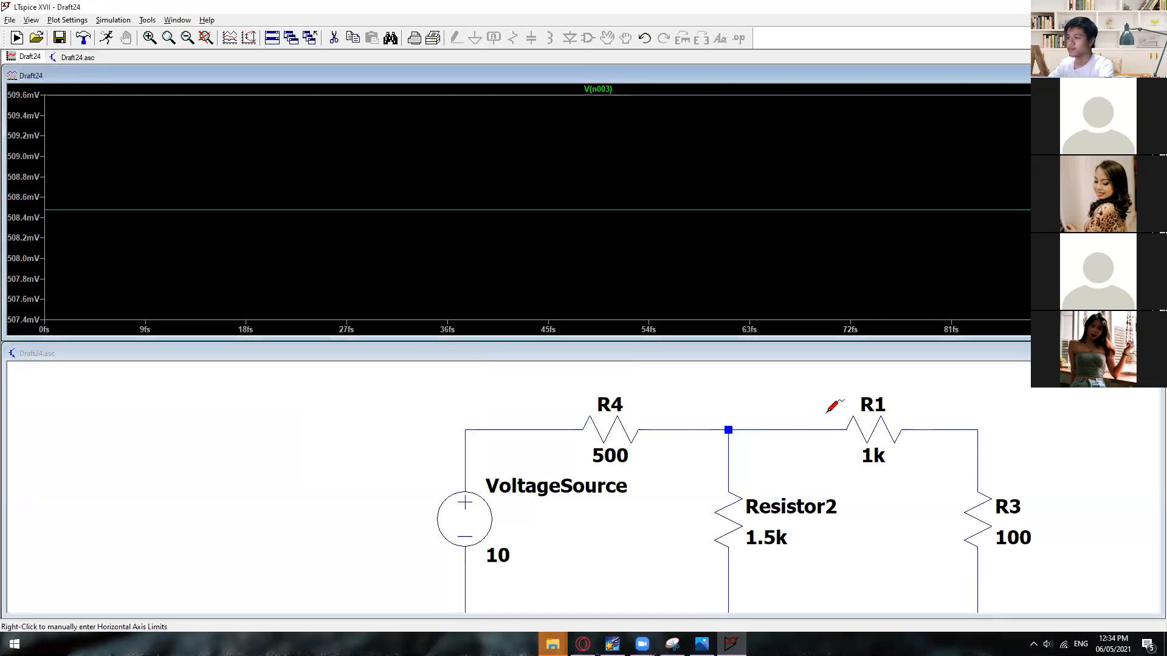
Step: Plot the current through R4 and make it the only trace in the plot
scroll(1071, 495, "up", 1)
left_click_drag(1046, 546, 1074, 490)
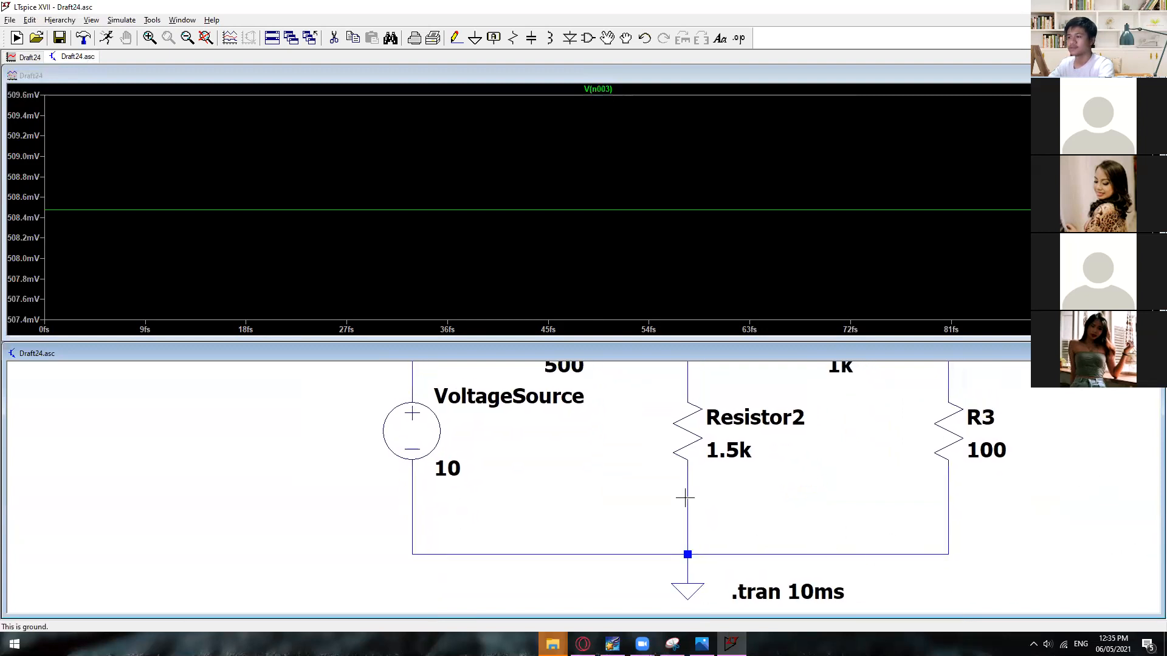
left_click_drag(857, 505, 842, 550)
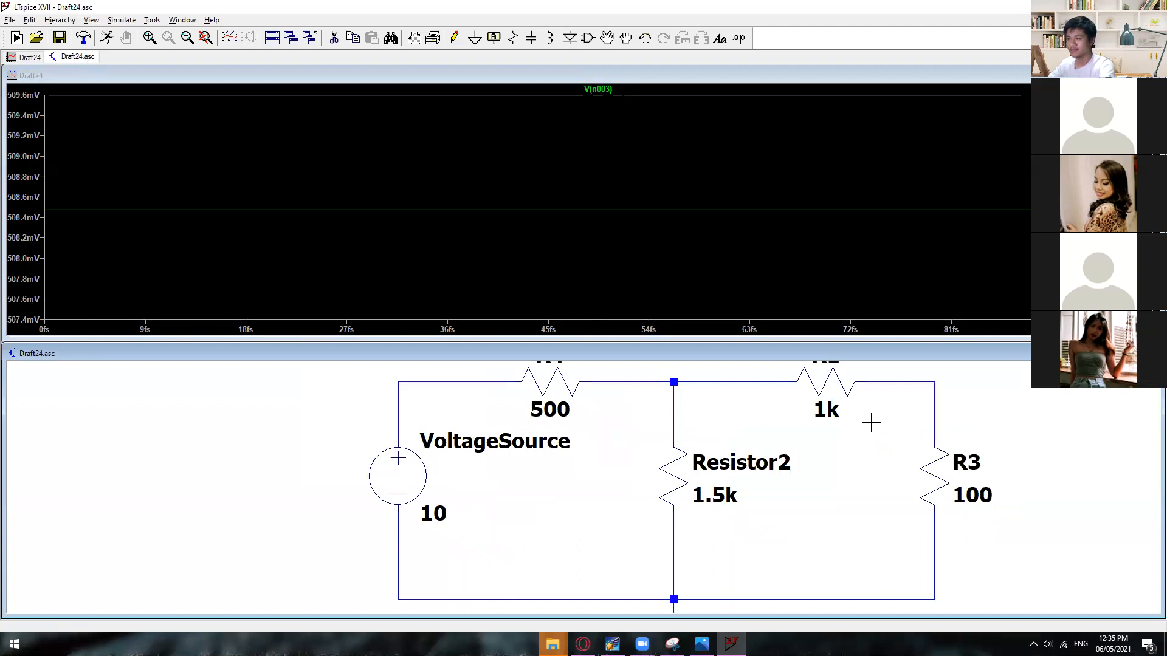
scroll(848, 433, "down", 2)
scroll(850, 439, "down", 1)
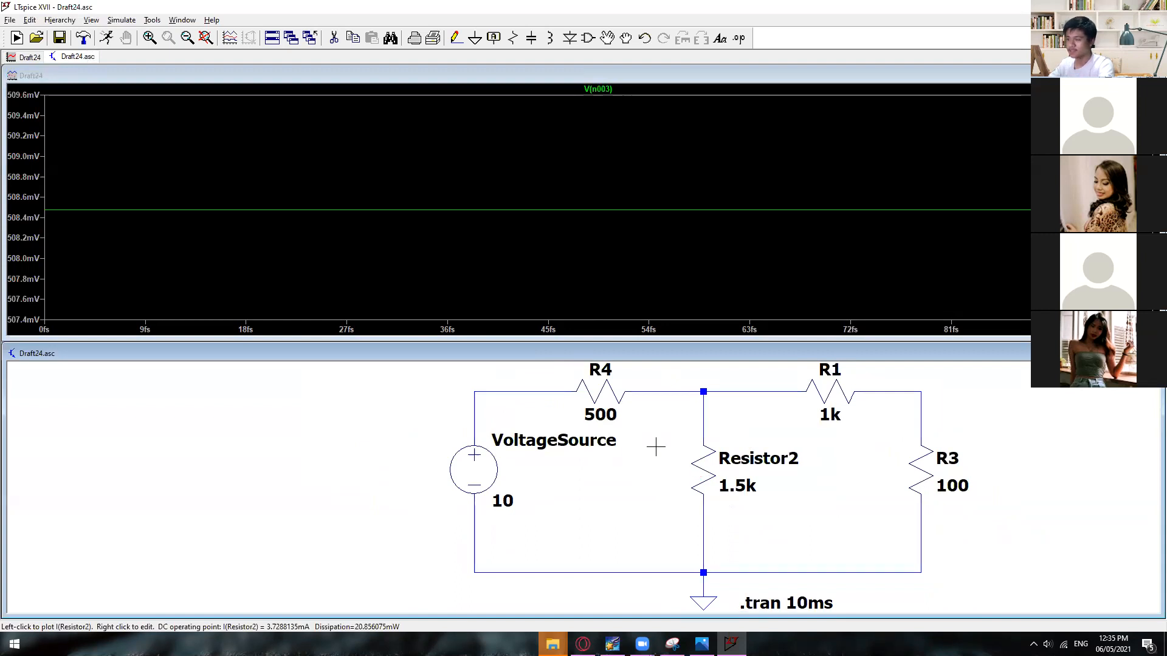
left_click_drag(650, 446, 688, 511)
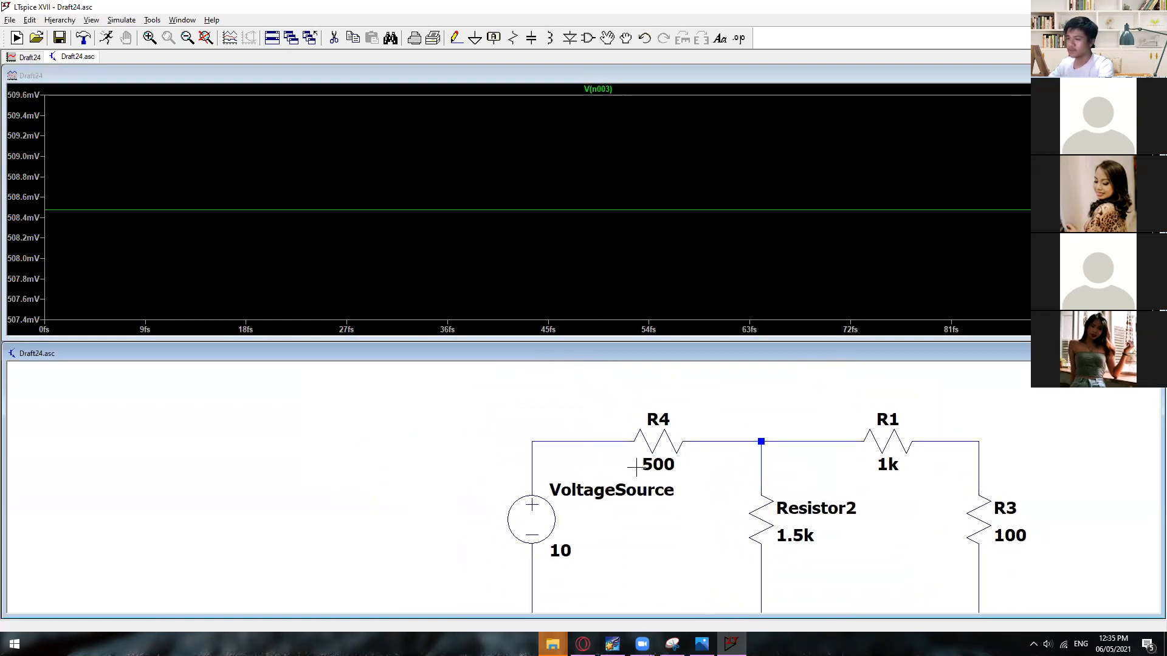
left_click(667, 436)
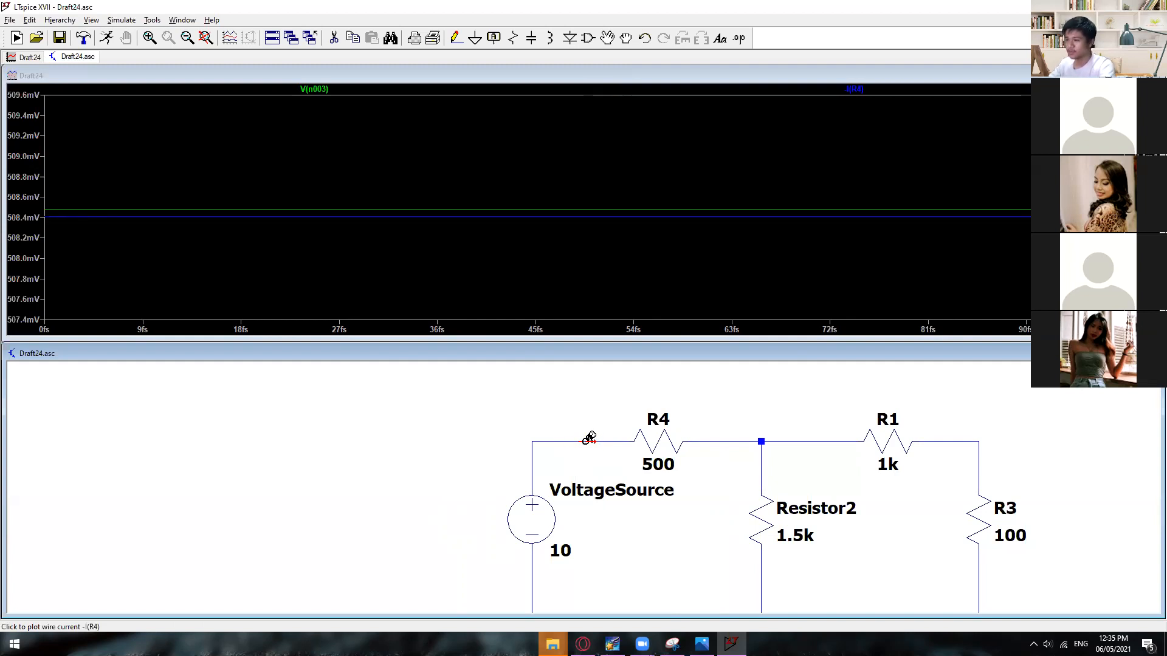
left_click(587, 440)
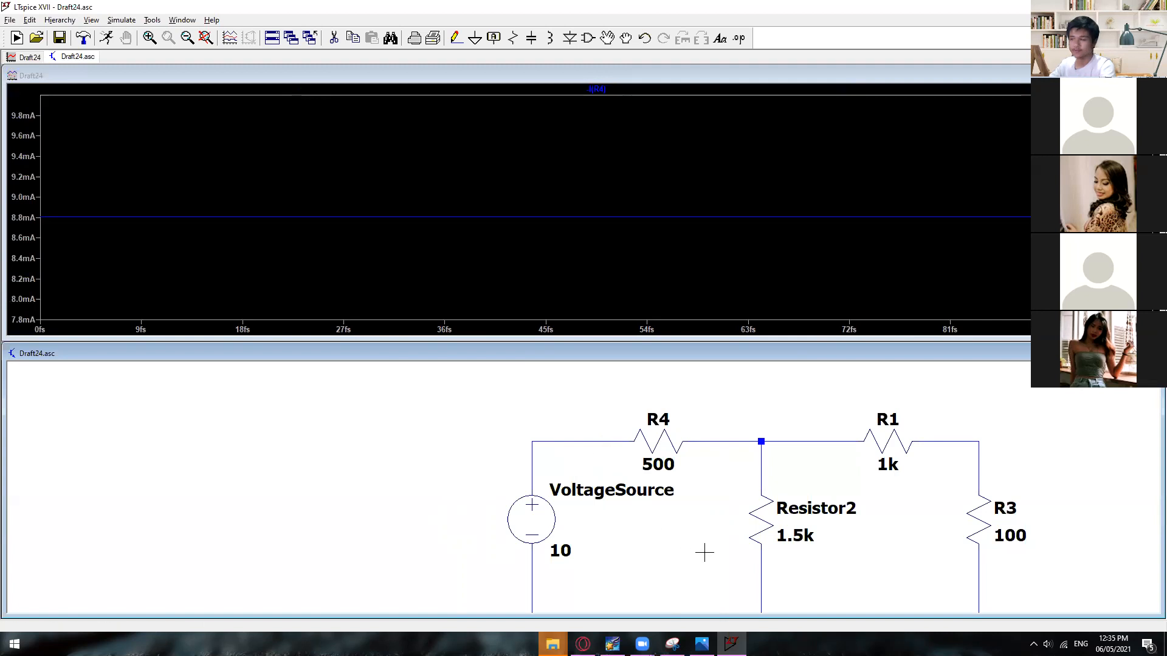
Step: Plot the current in the wire feeding R1 and read its value with a trace cursor
left_click_drag(703, 552, 607, 508)
left_click(718, 394)
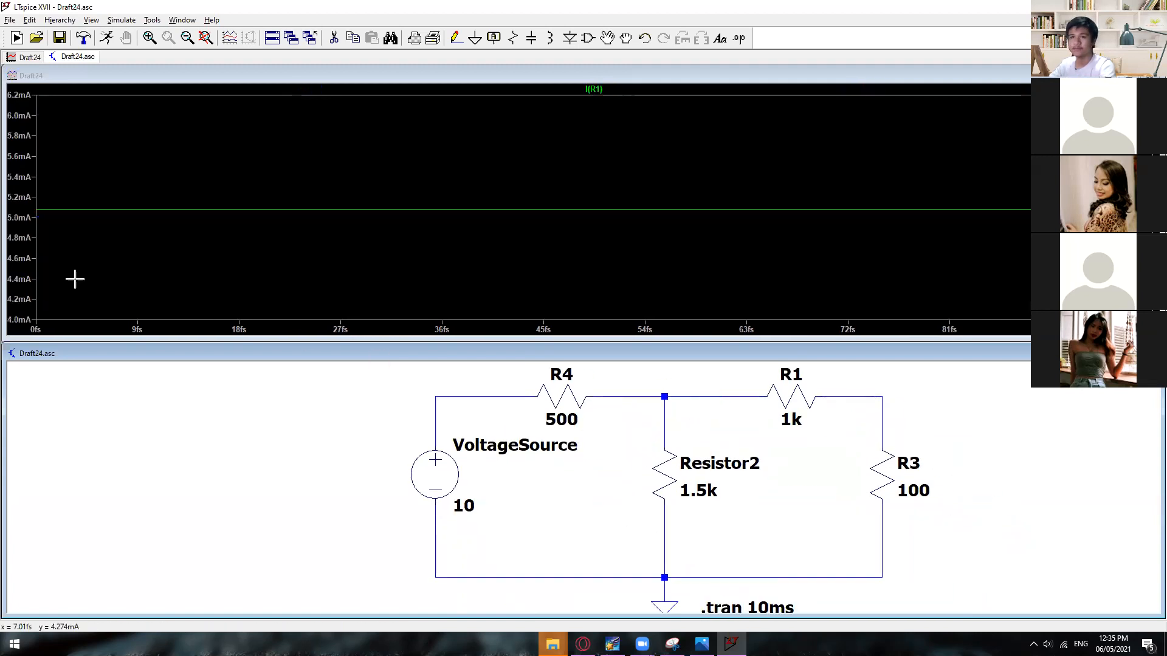
left_click(599, 90)
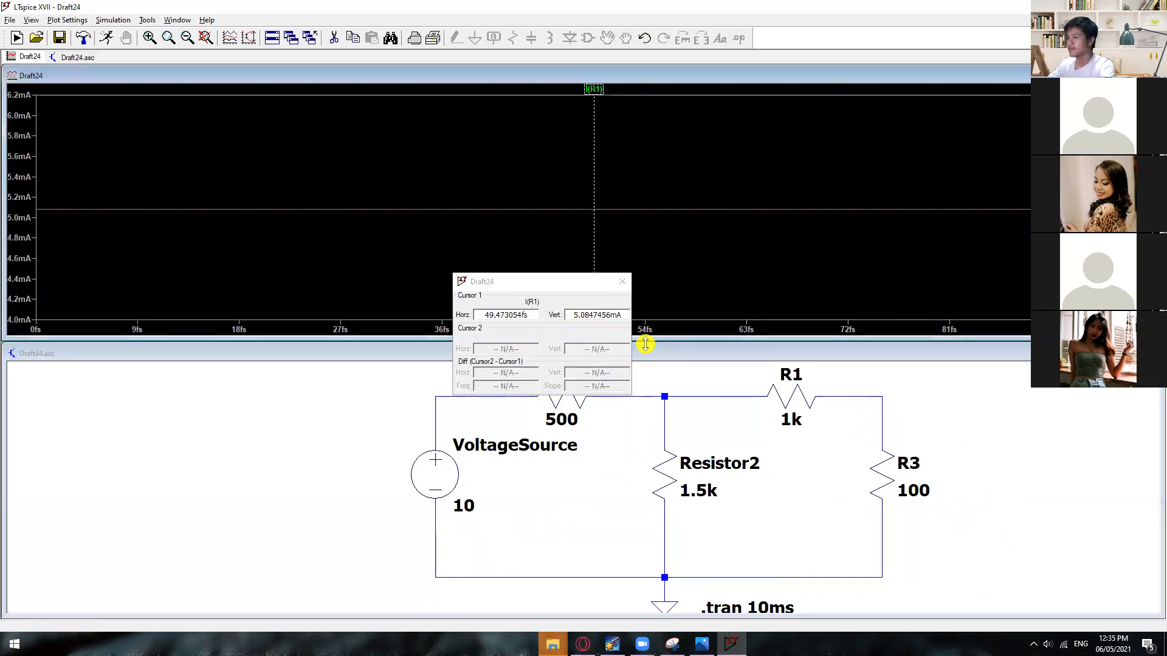
left_click_drag(533, 284, 239, 245)
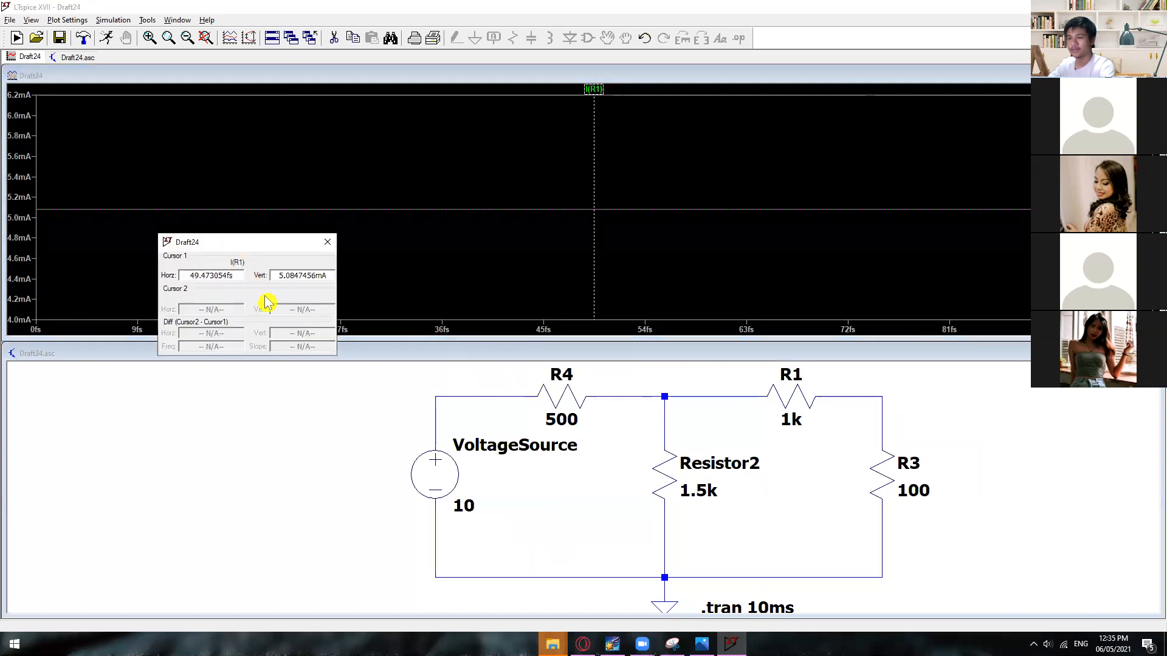
left_click(327, 242)
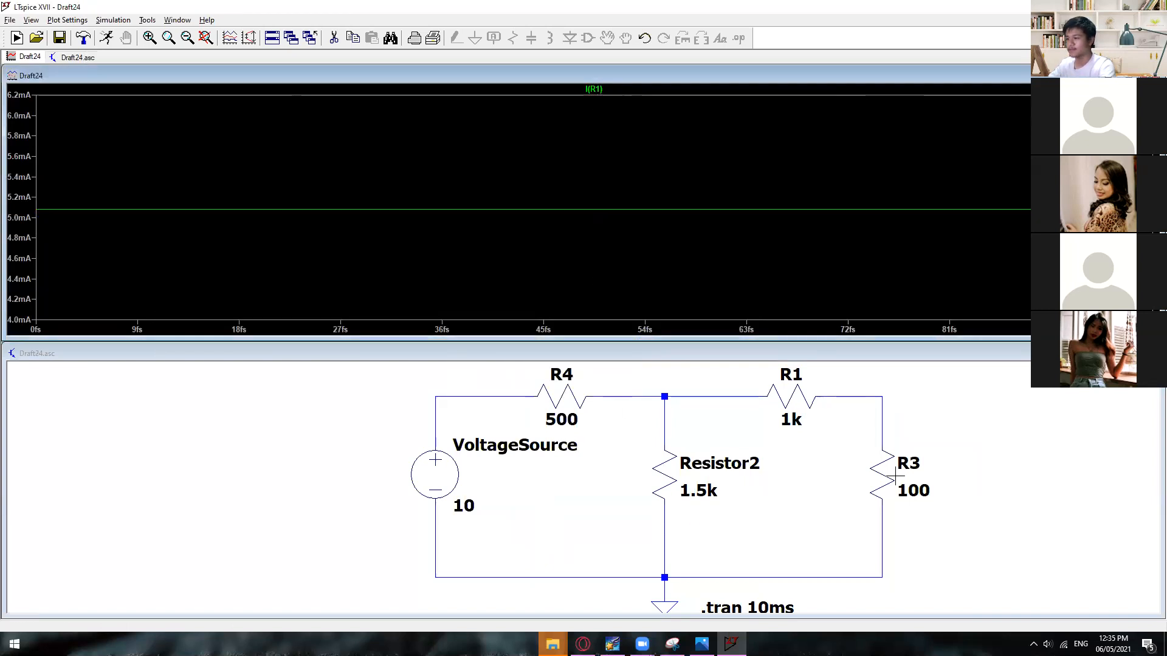
Step: Plot the wire currents one at a time below R3, along the bottom wire to ground, and on to the voltage source
left_click(838, 430)
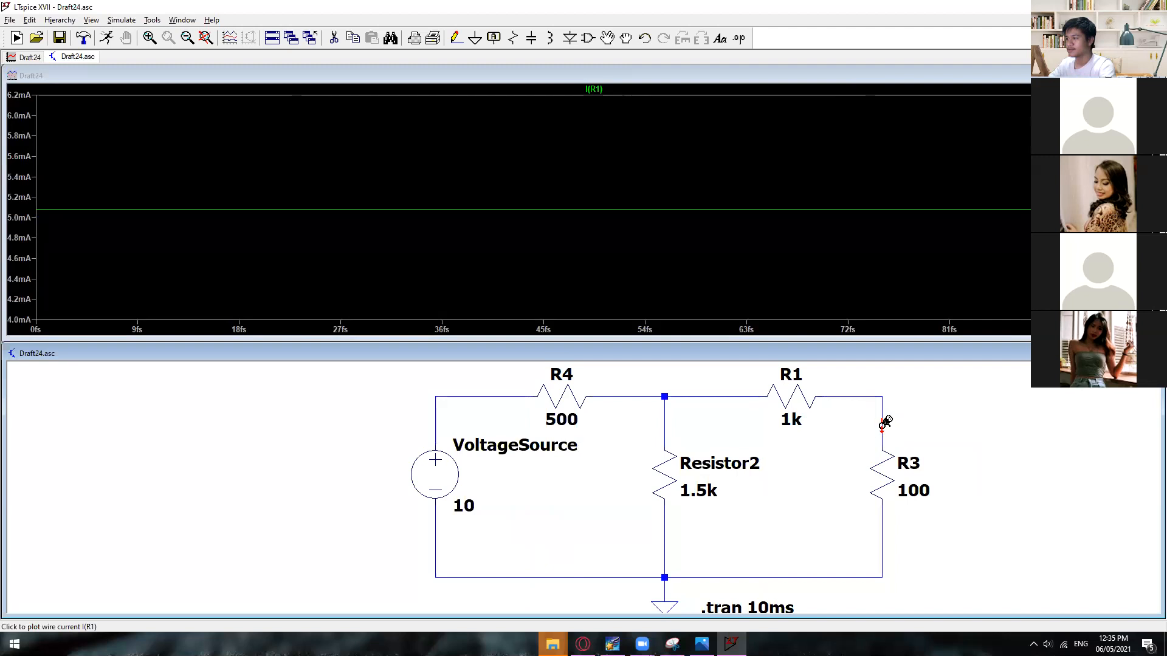
left_click(881, 528)
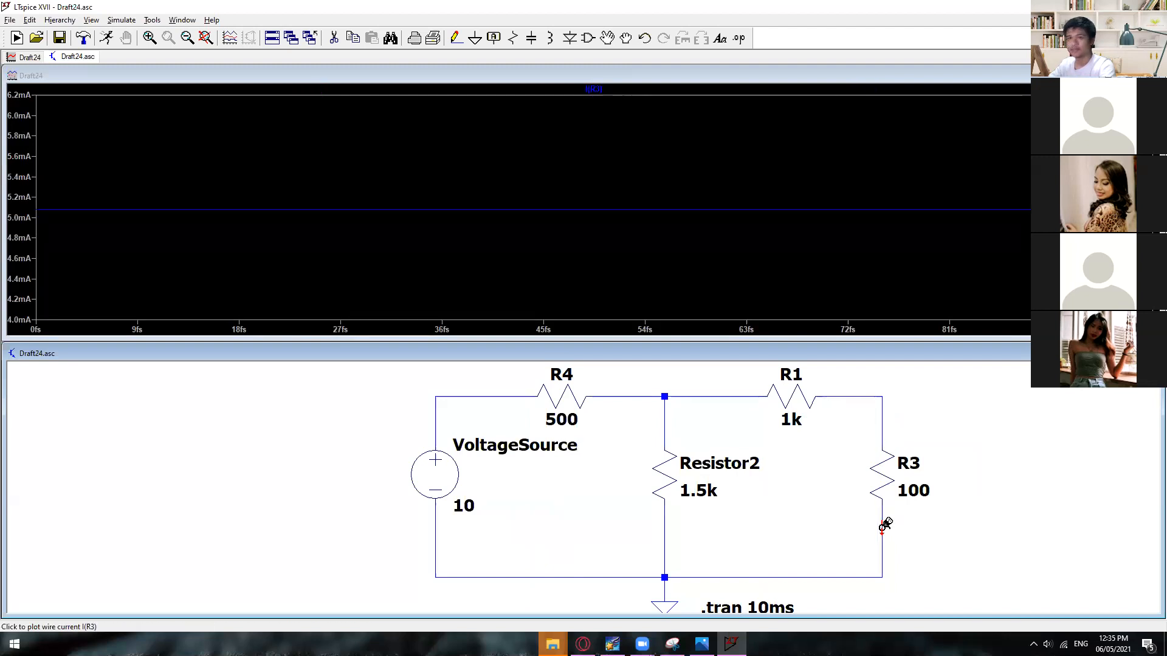
left_click(784, 577)
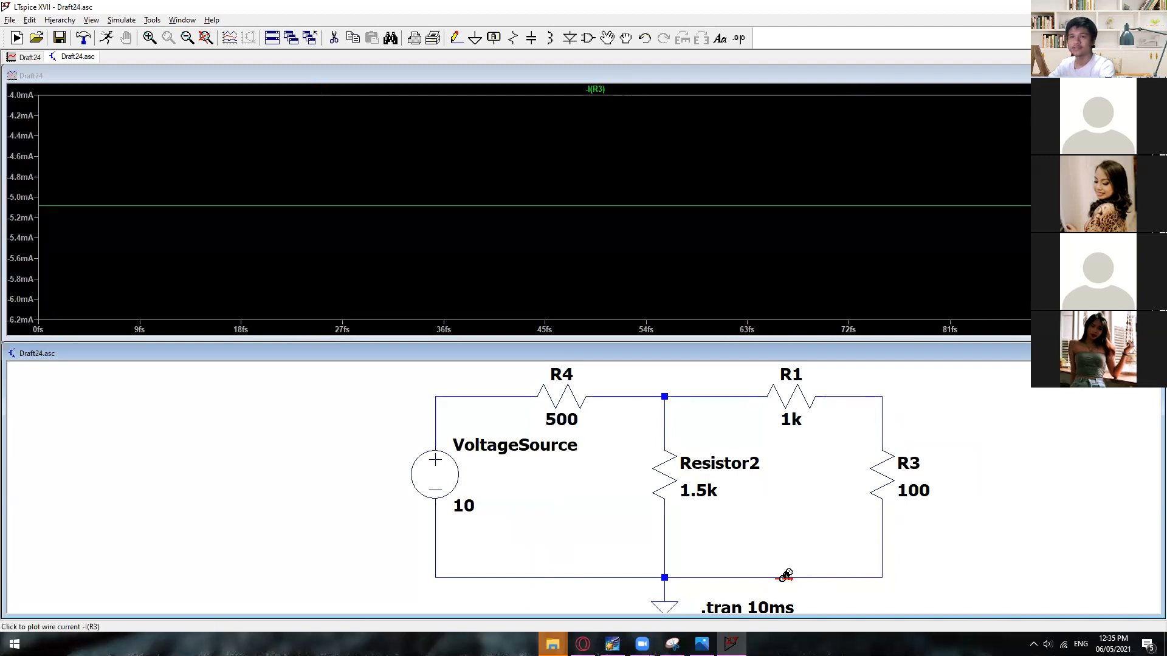
left_click(608, 576)
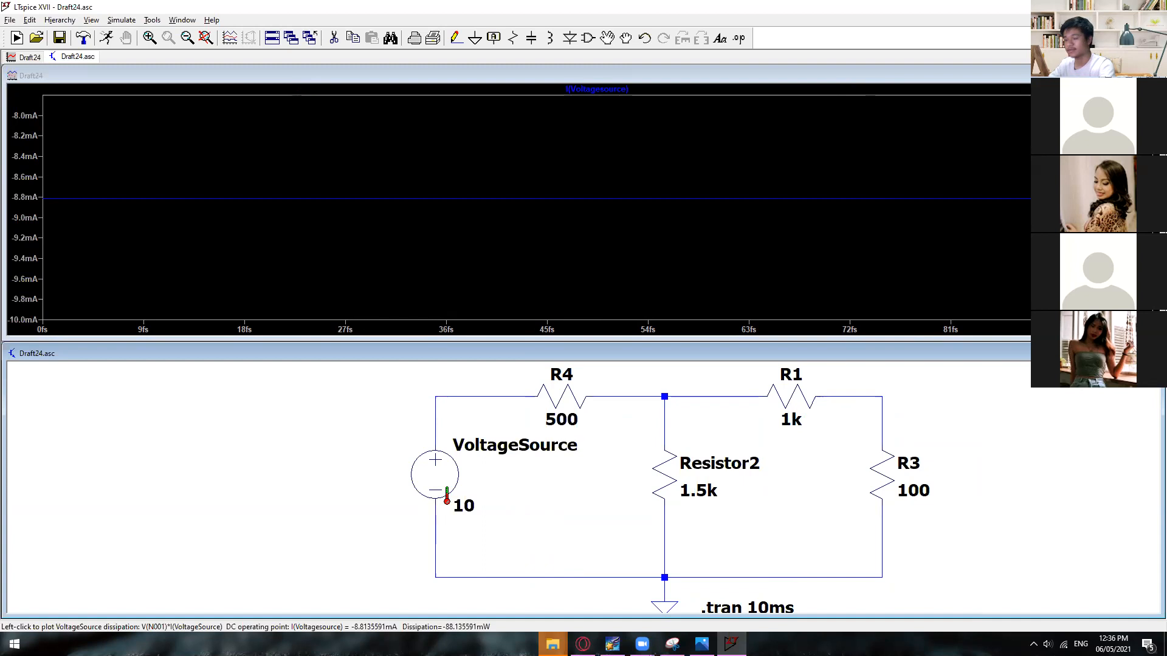
Step: Plot the current of the wire between the voltage source and R4 together with the source's bottom wire current
left_click(491, 395)
left_click(491, 395, "alt")
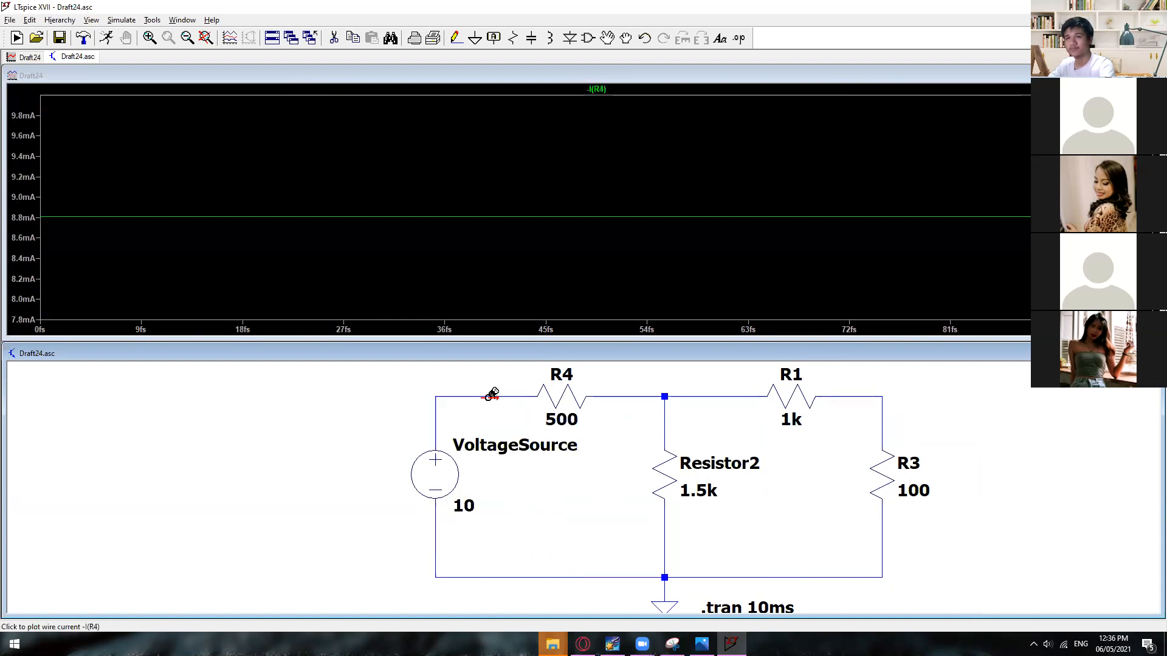
left_click(500, 575)
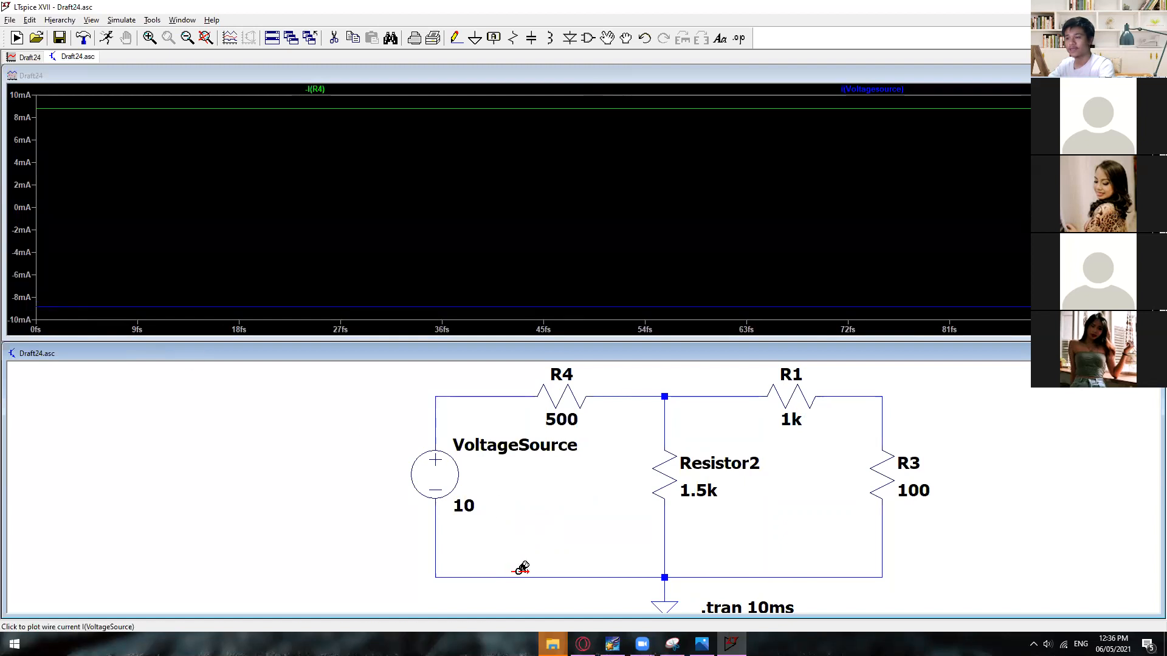
Step: Plot the current of the voltage source's bottom wire as the only trace and read its value with a trace cursor
left_click(519, 576)
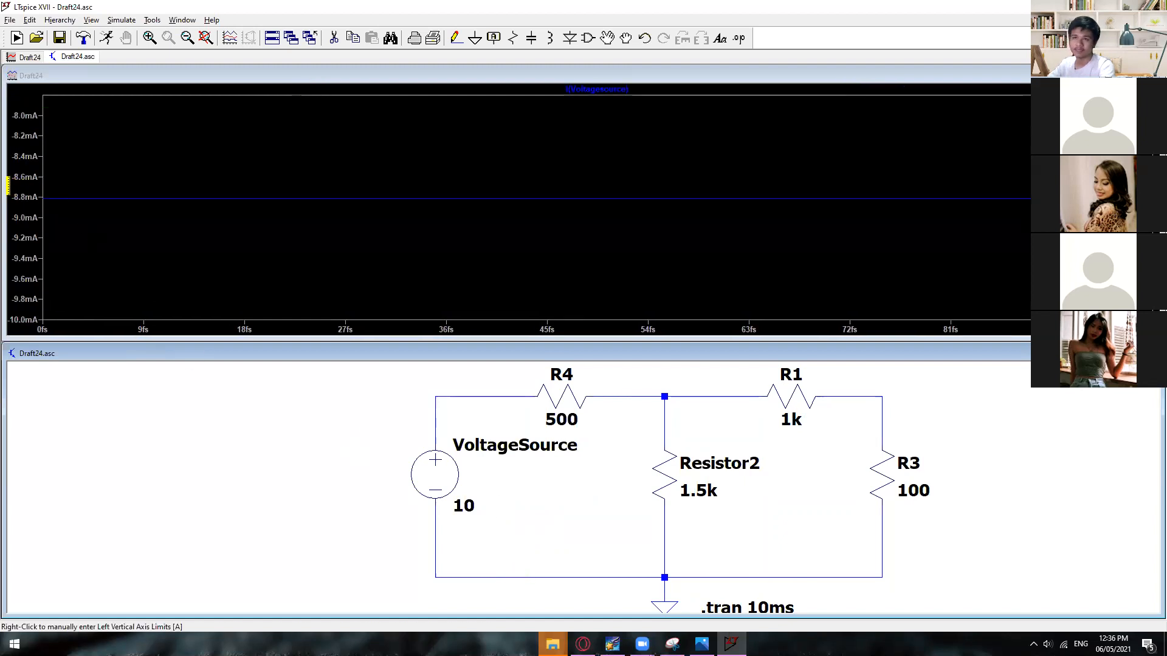
left_click(65, 180)
left_click(568, 95)
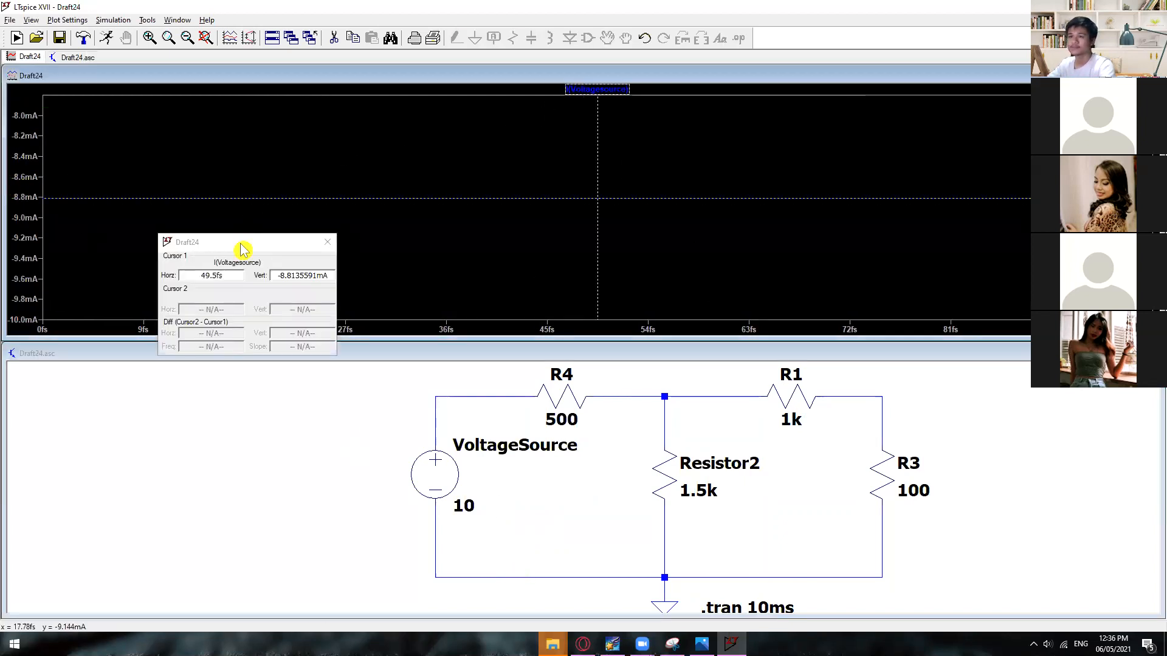
left_click_drag(243, 240, 404, 295)
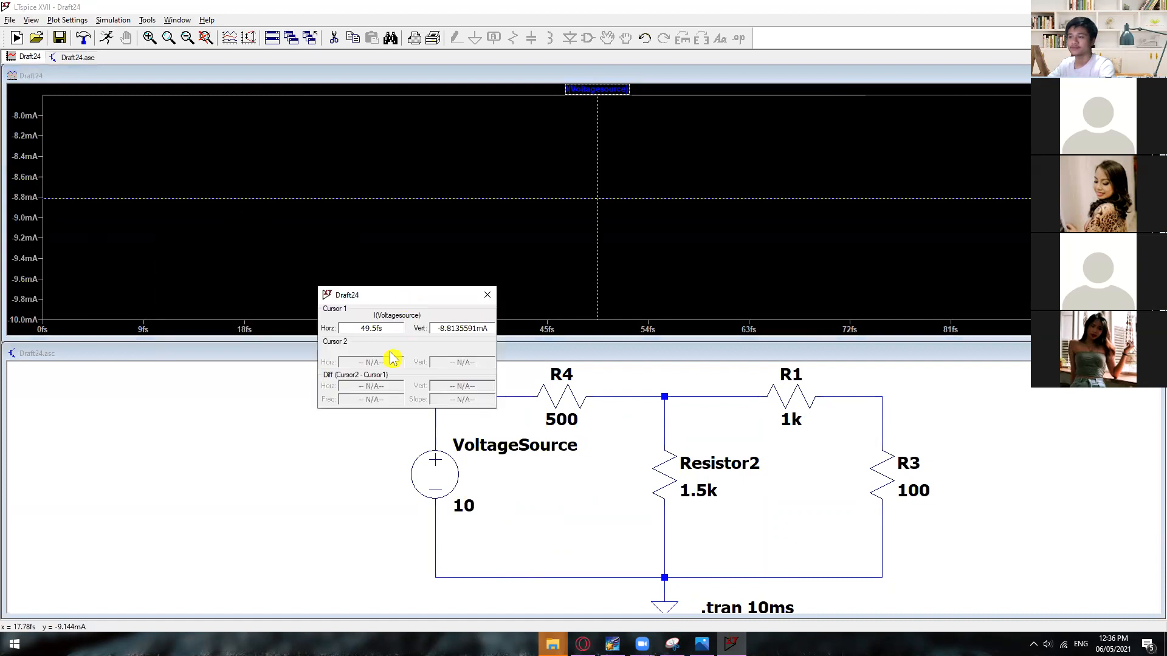
left_click(487, 294)
Step: Plot the power dissipation of R4 and read its value with a trace cursor
left_click(1064, 492)
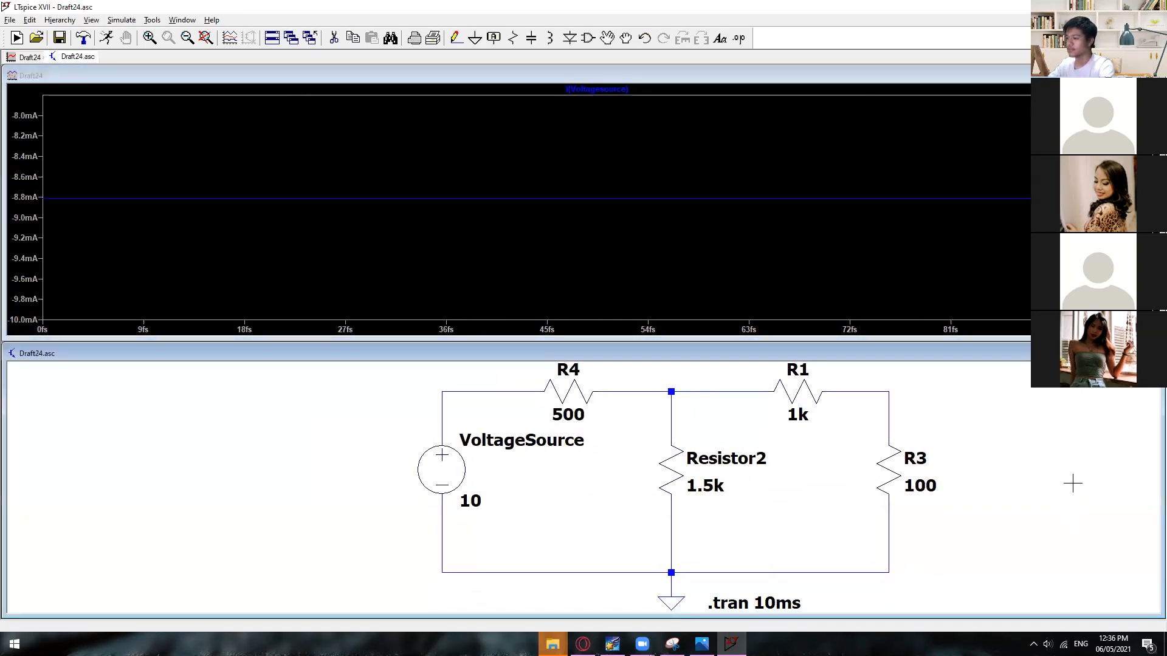
left_click_drag(615, 497, 588, 498)
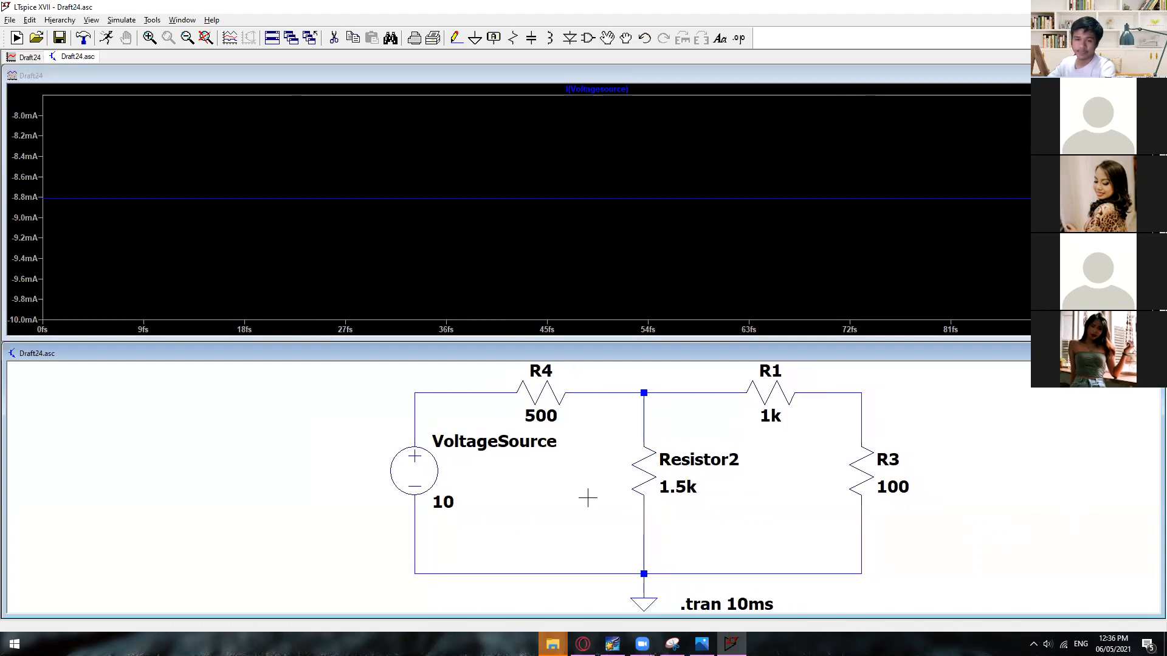
scroll(754, 506, "down", 3)
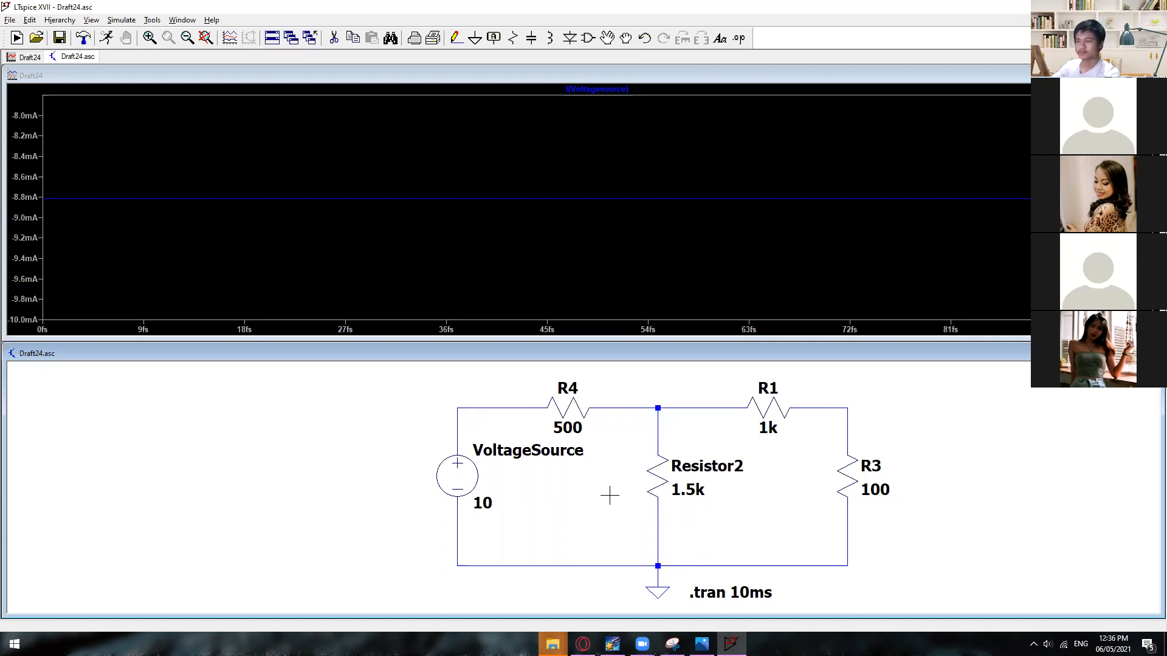
scroll(643, 473, "up", 2)
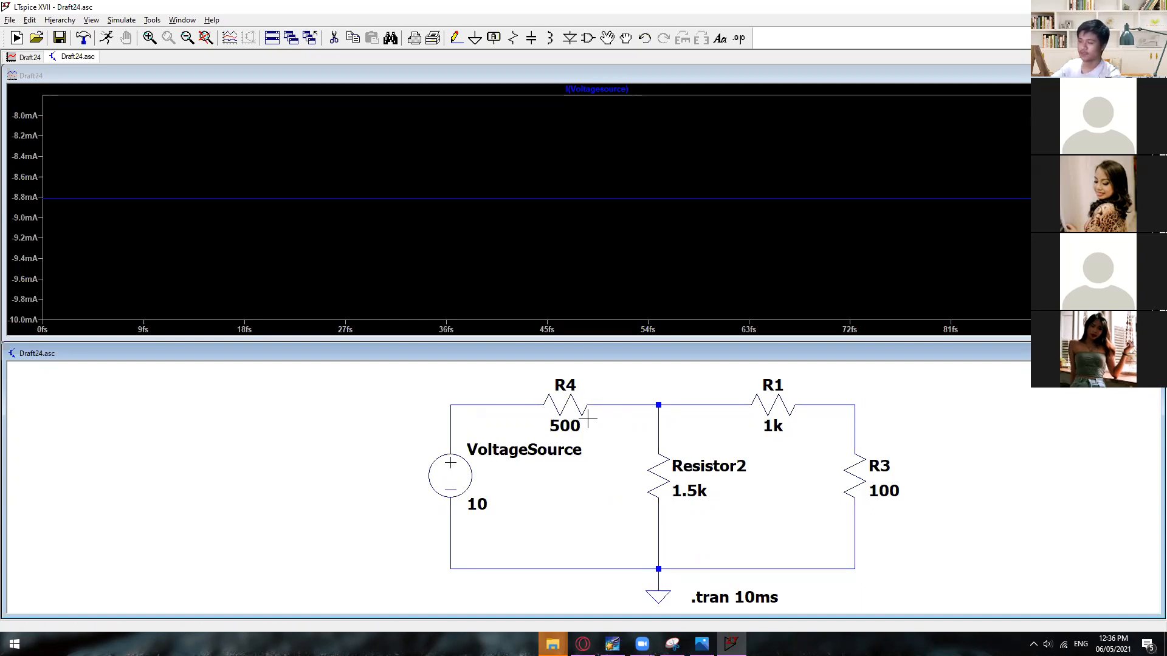
left_click(565, 404, "alt")
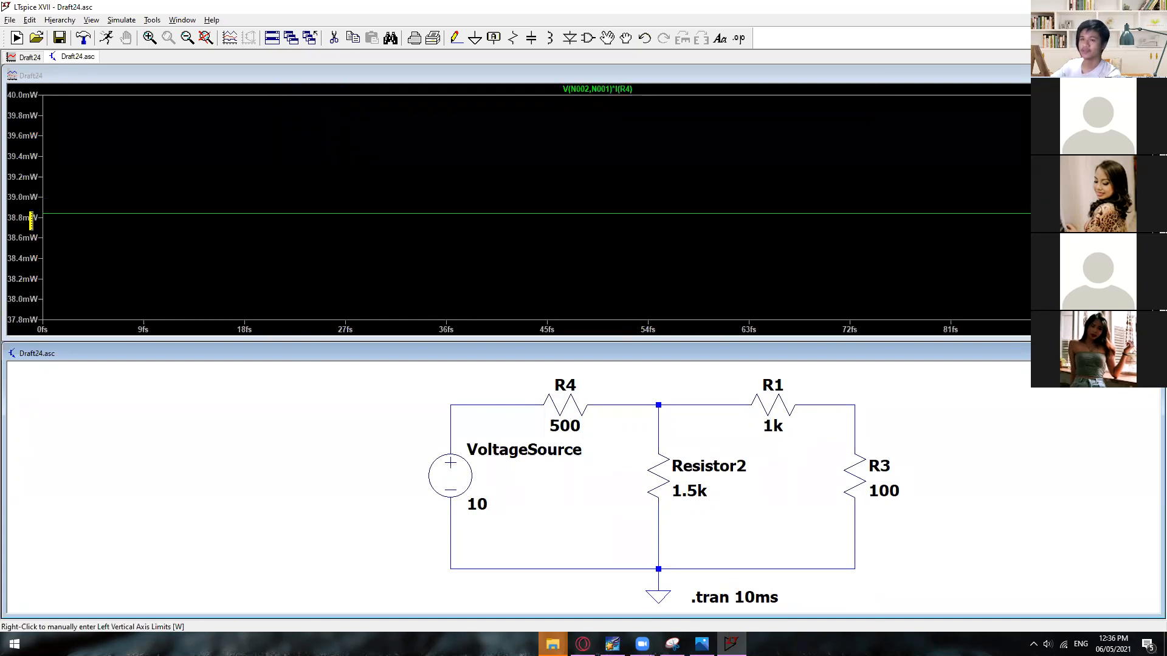
left_click(585, 89)
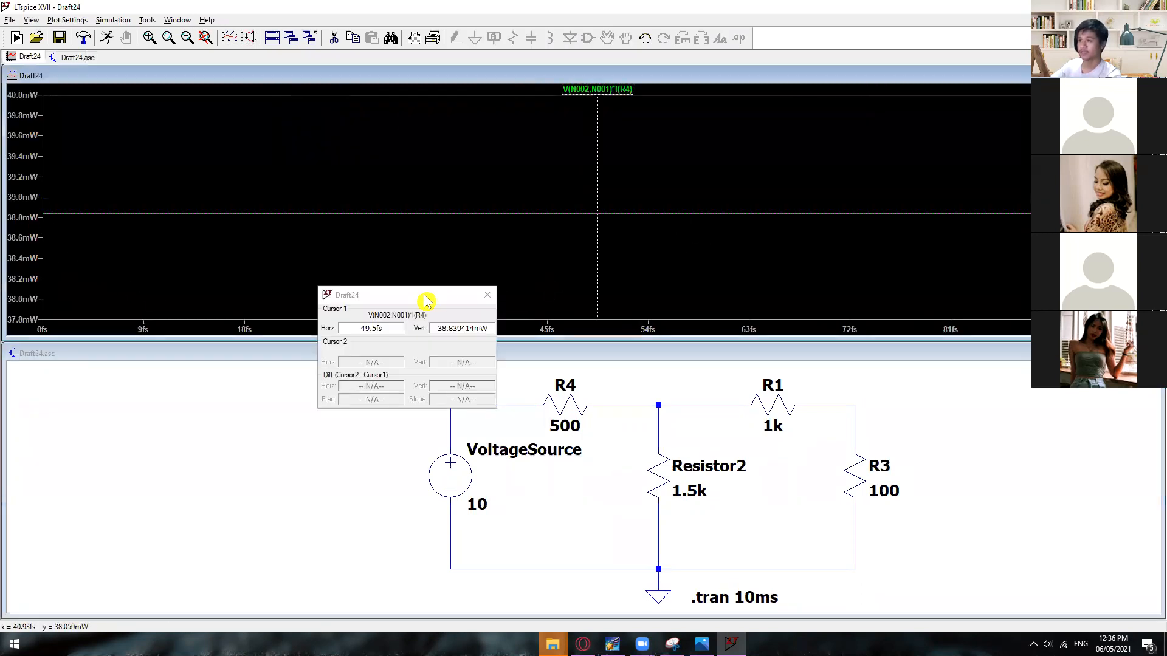
left_click_drag(428, 297, 404, 301)
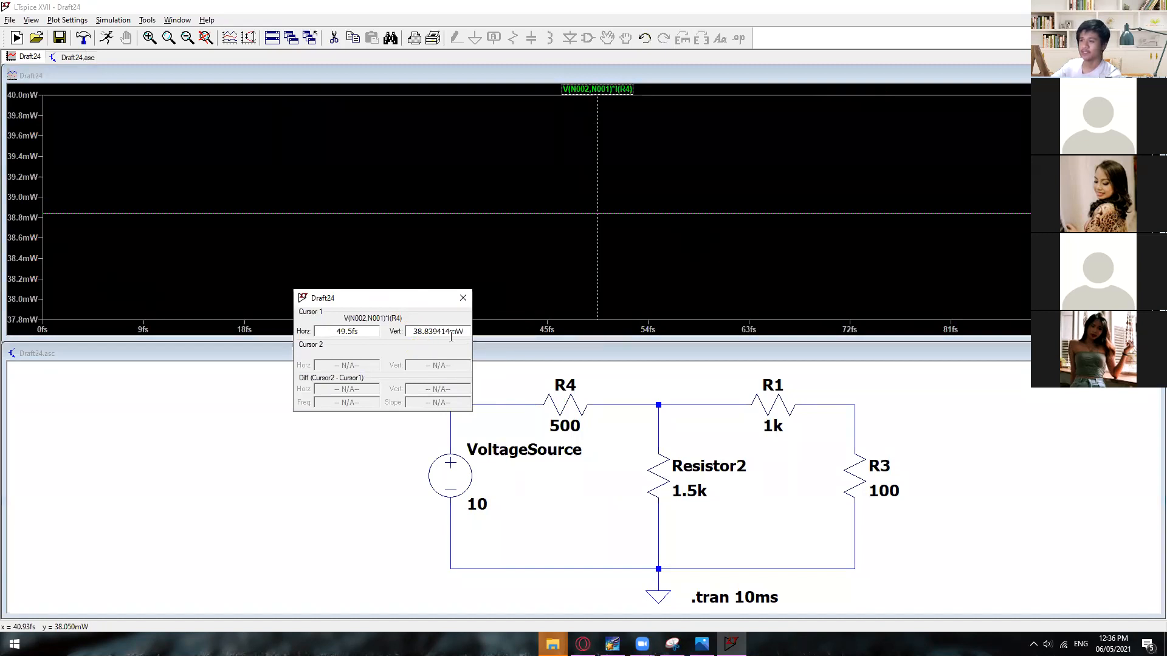
left_click(463, 298)
Step: Plot the power dissipation of R1 and read it with a trace cursor, and plot the power dissipation of R3
left_click(778, 404, "alt")
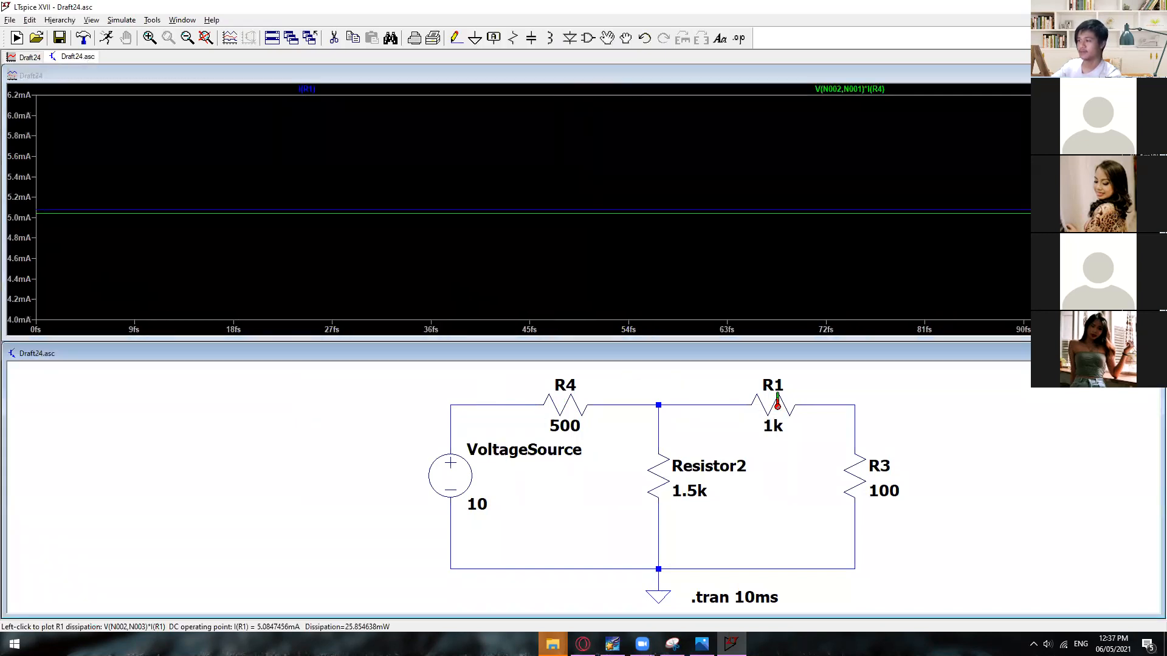
left_click(595, 89)
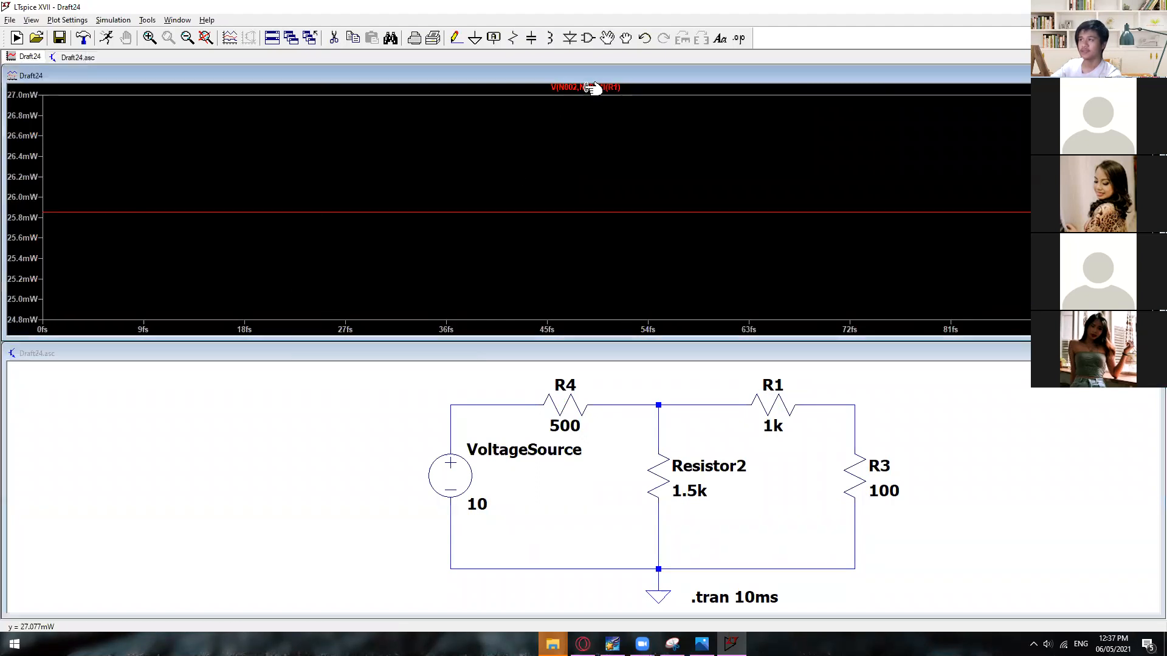
left_click_drag(409, 308, 528, 307)
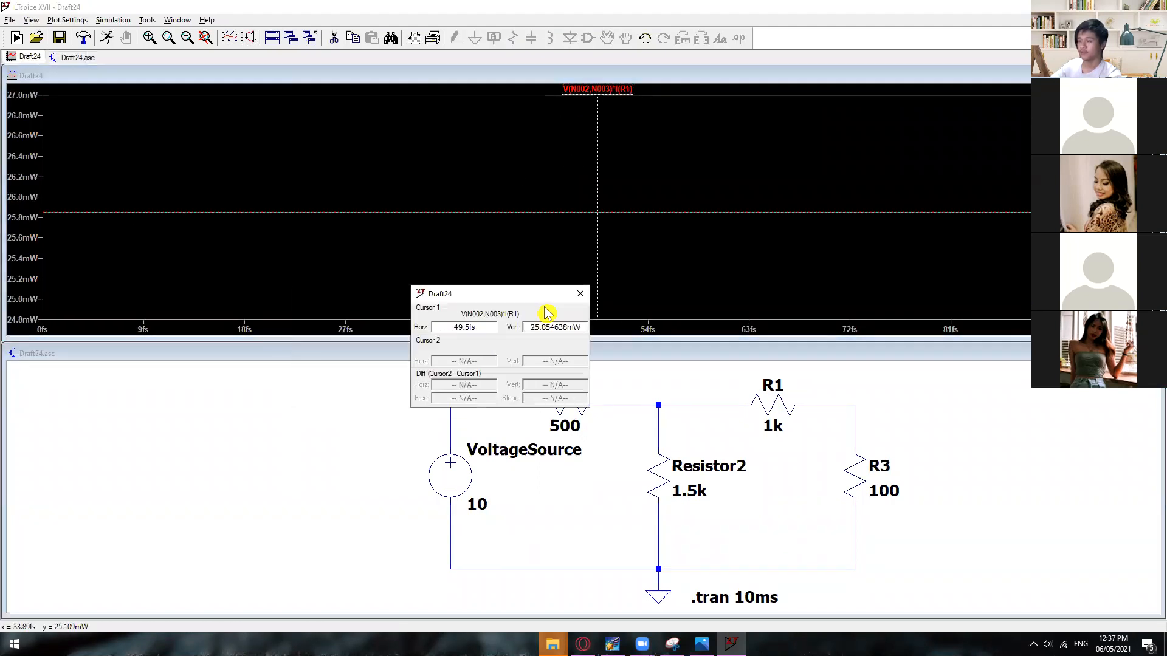
left_click(581, 298)
left_click(857, 480, "alt")
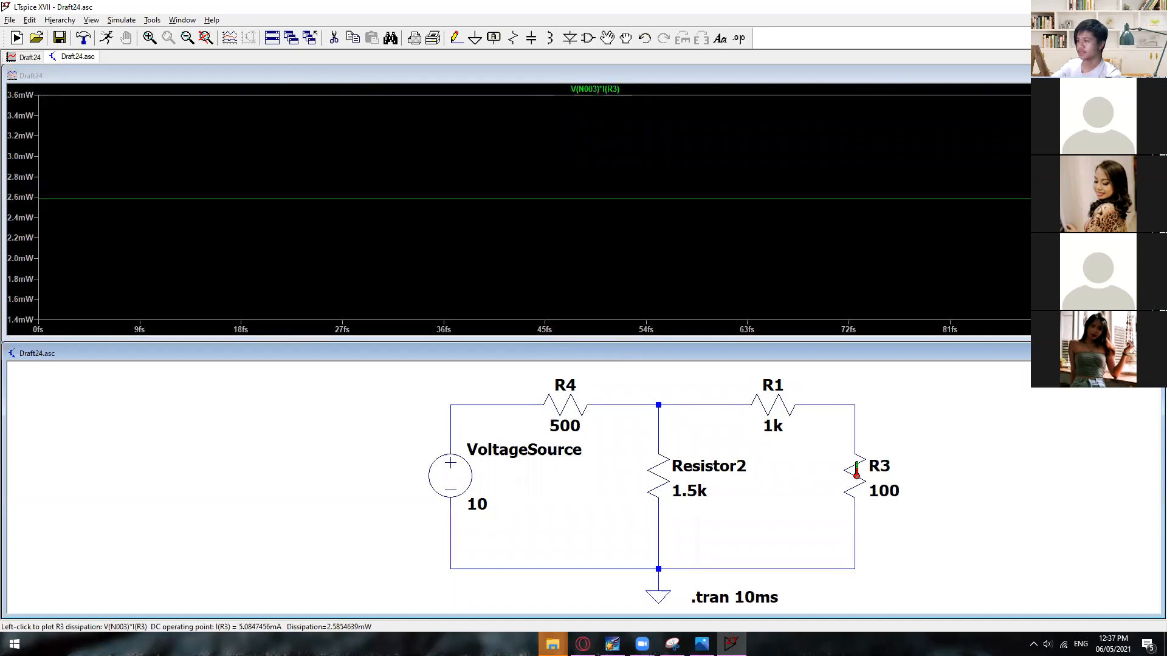
scroll(908, 503, "down", 2)
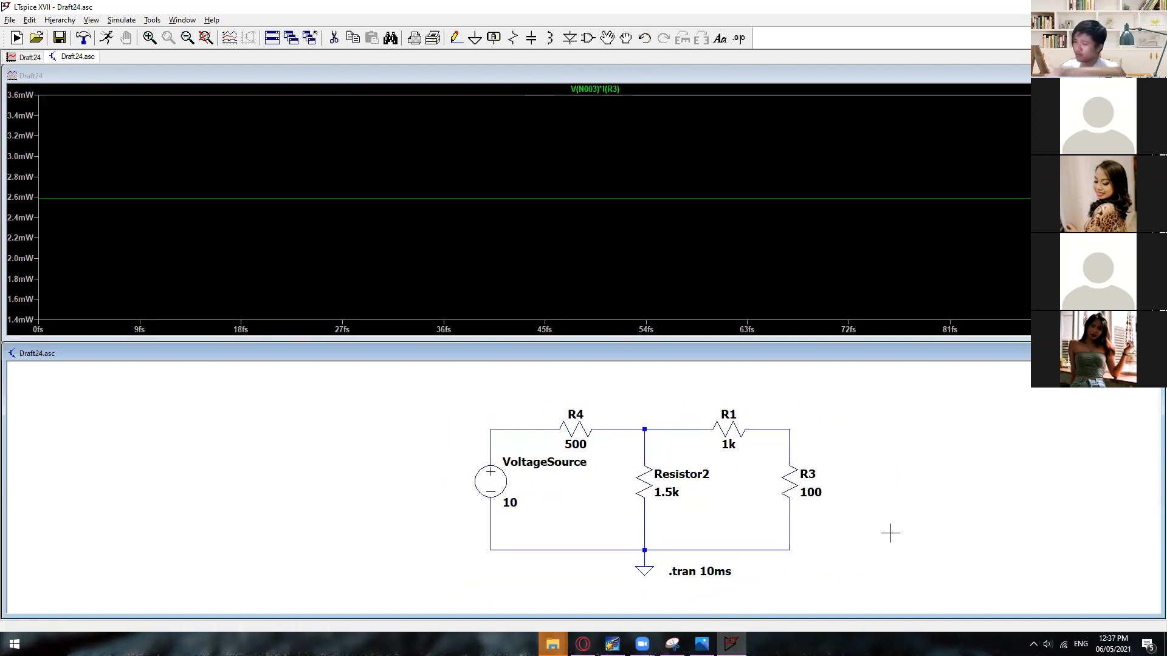
key("c")
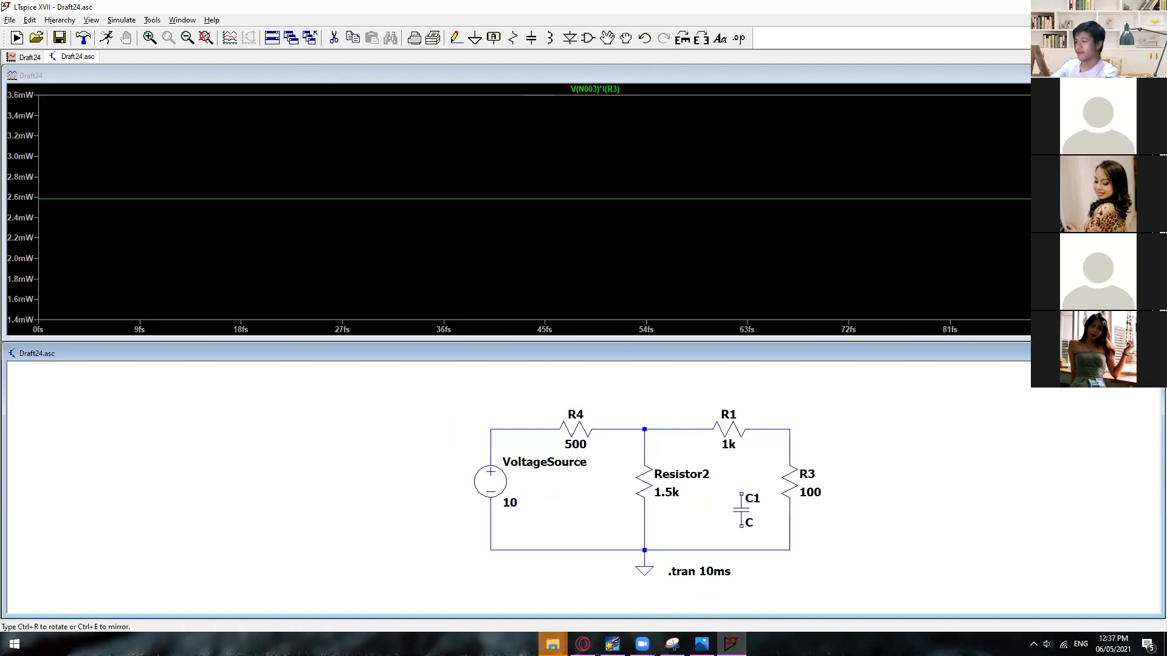
key("Escape")
key("l")
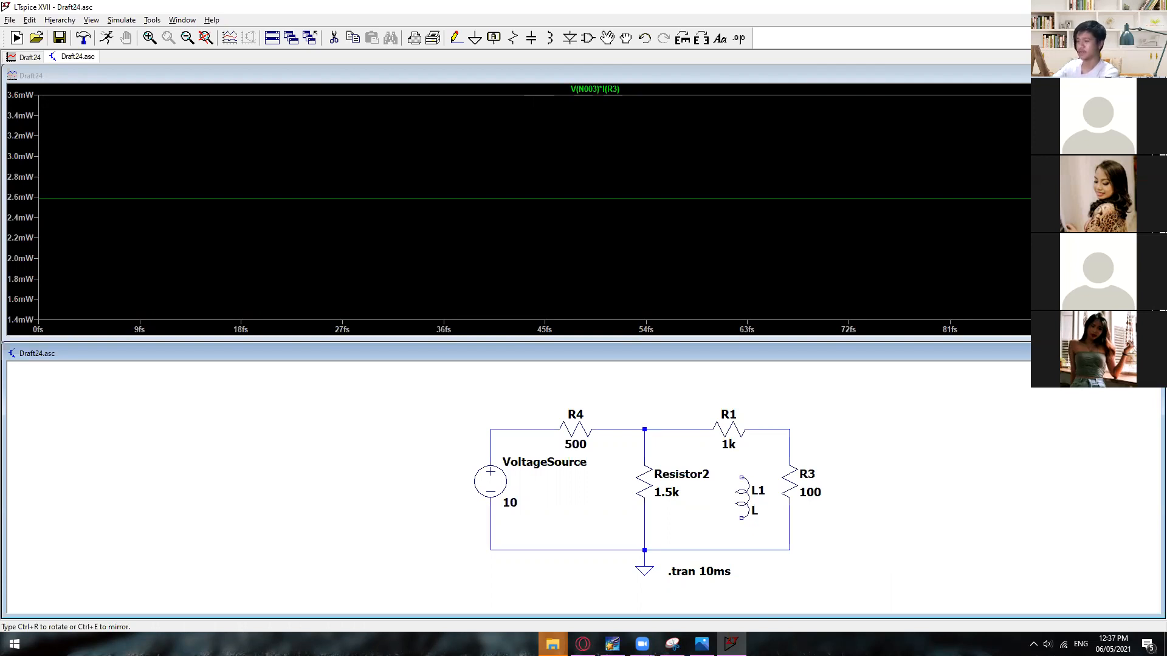
key("Escape")
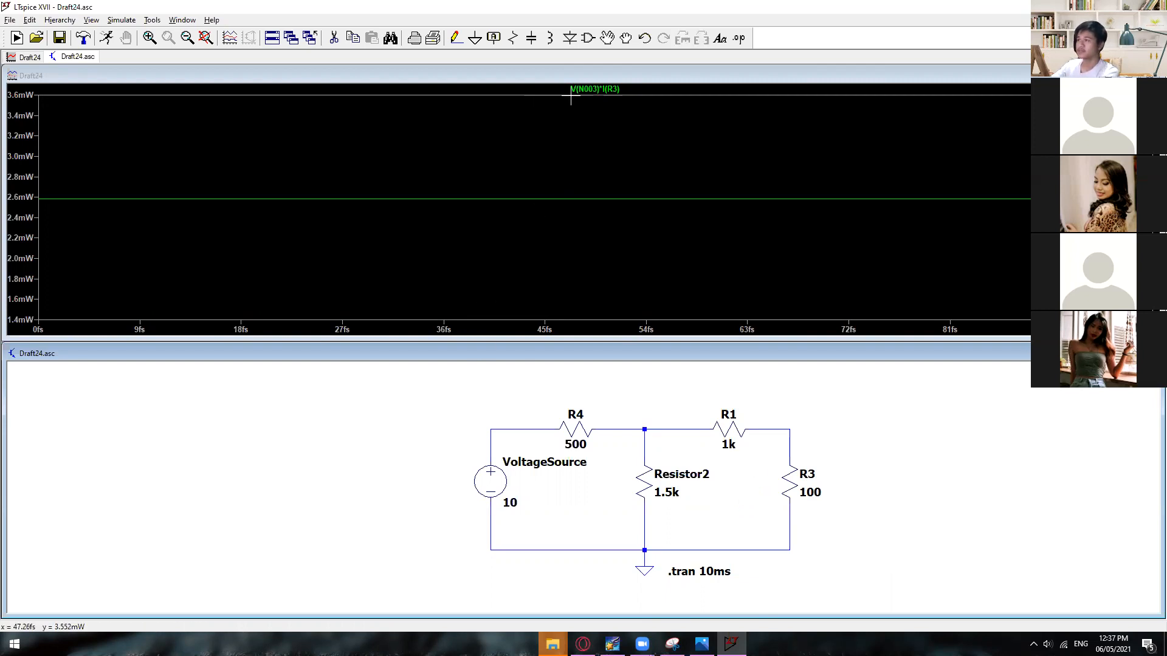
Step: Browse the main component symbol library, previewing the current source, load, pmos, pjf, pnp and resistor symbols
left_click(587, 42)
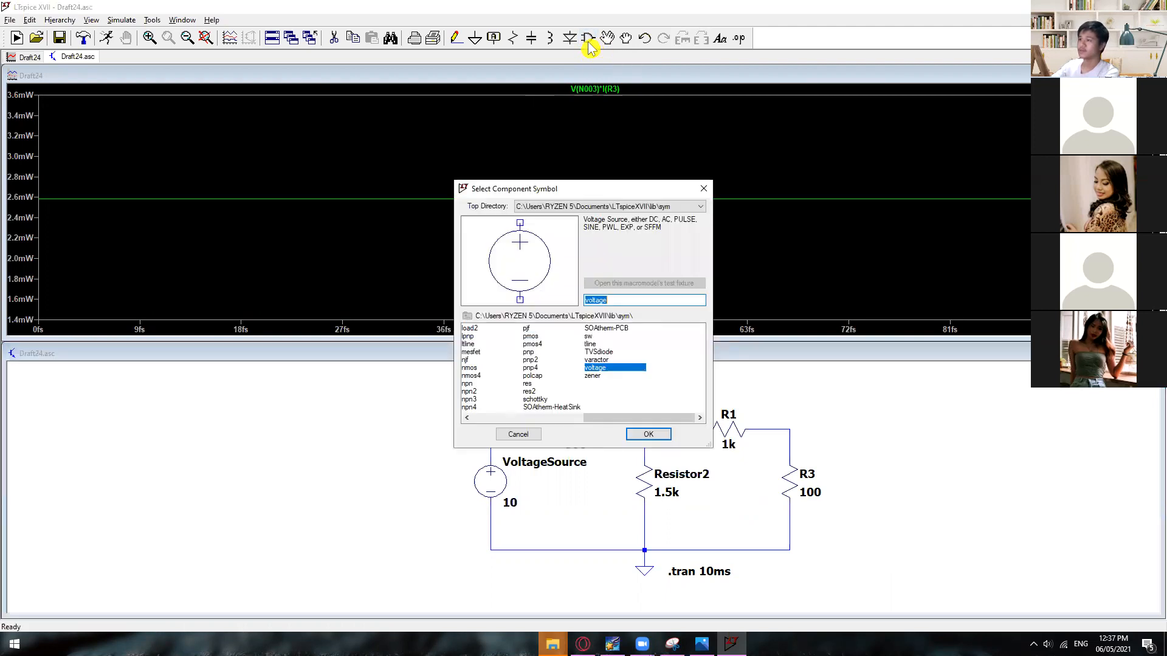
left_click_drag(596, 419, 522, 429)
left_click(535, 377)
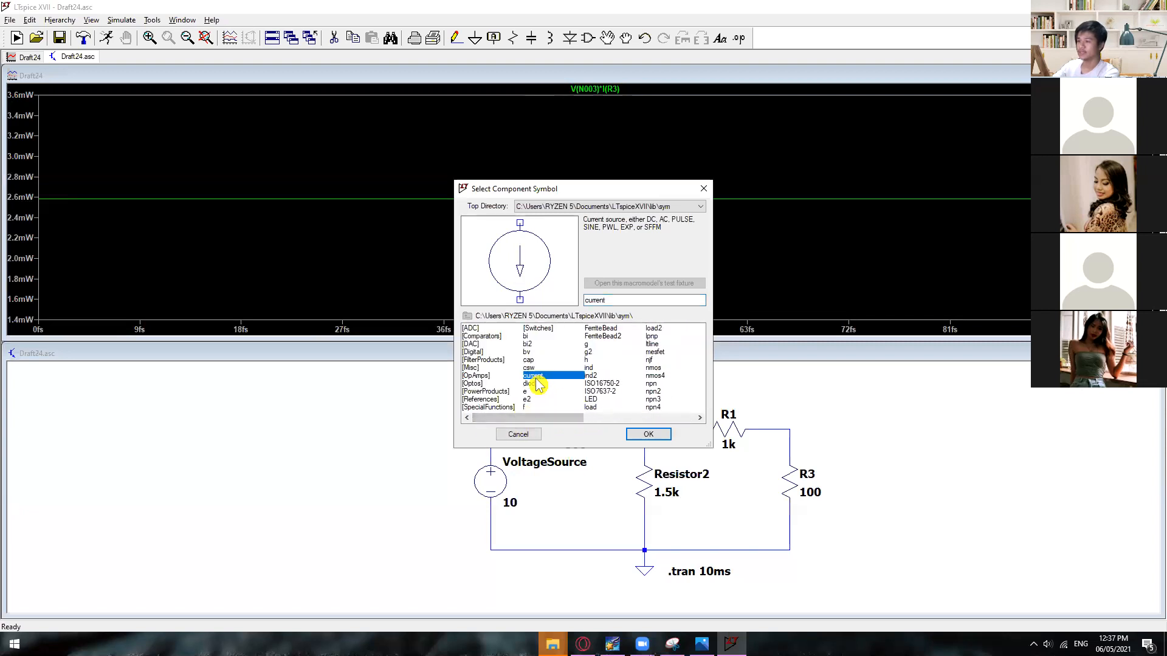
left_click(590, 406)
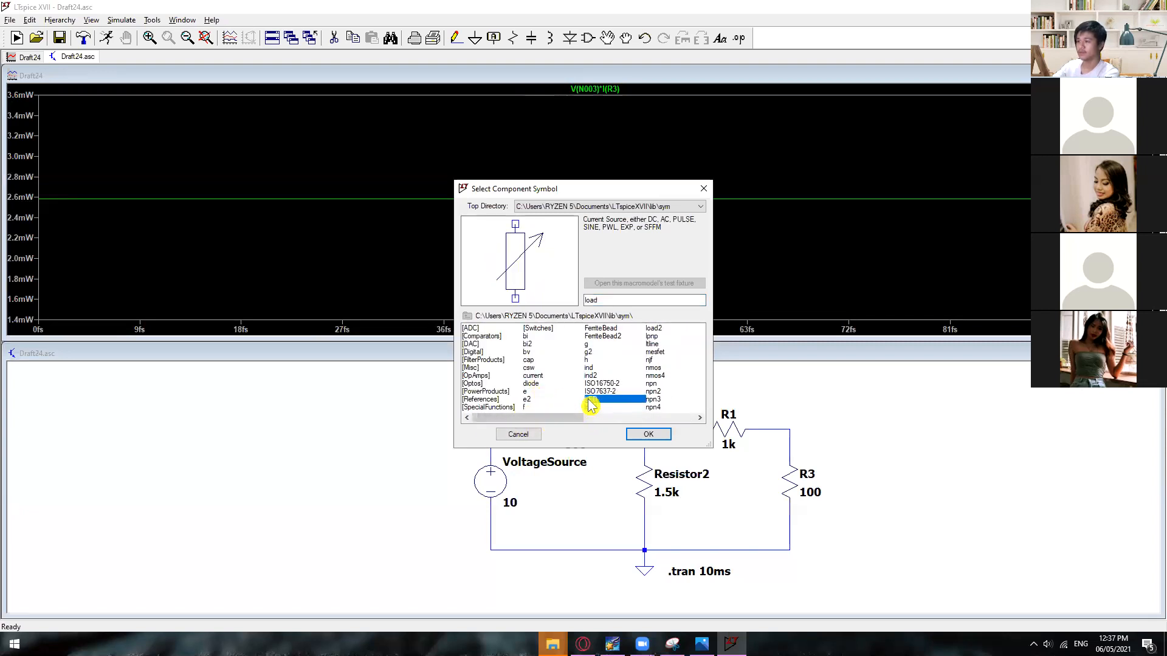
left_click(587, 400)
left_click_drag(531, 420, 544, 418)
left_click(660, 336)
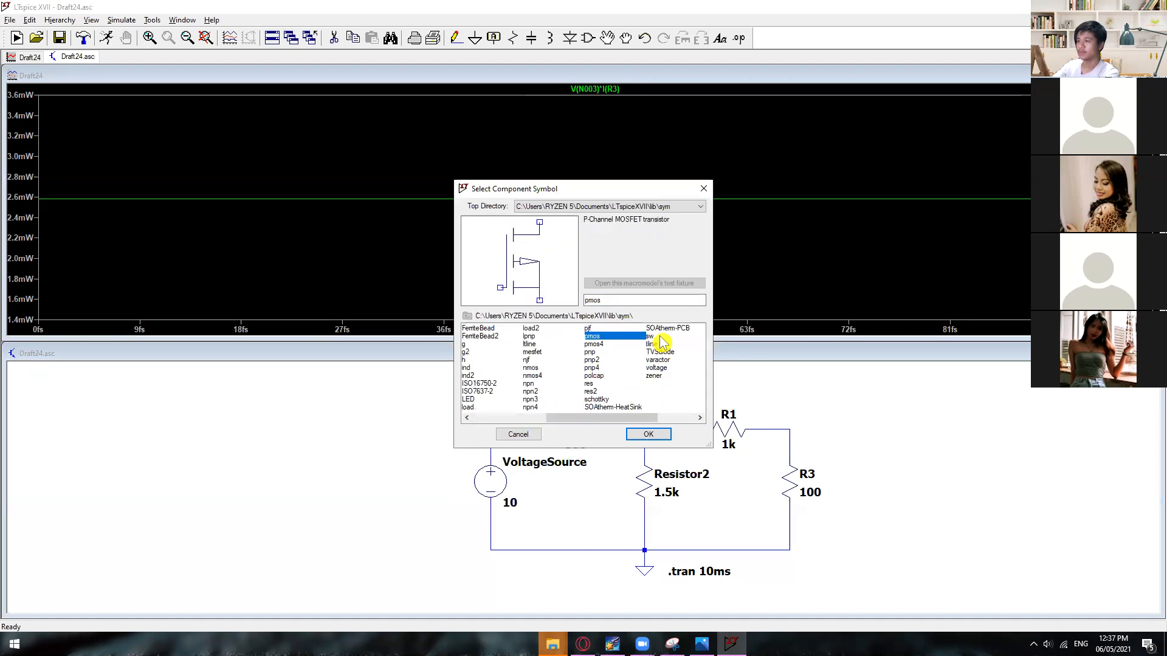
left_click(593, 345)
left_click(590, 328)
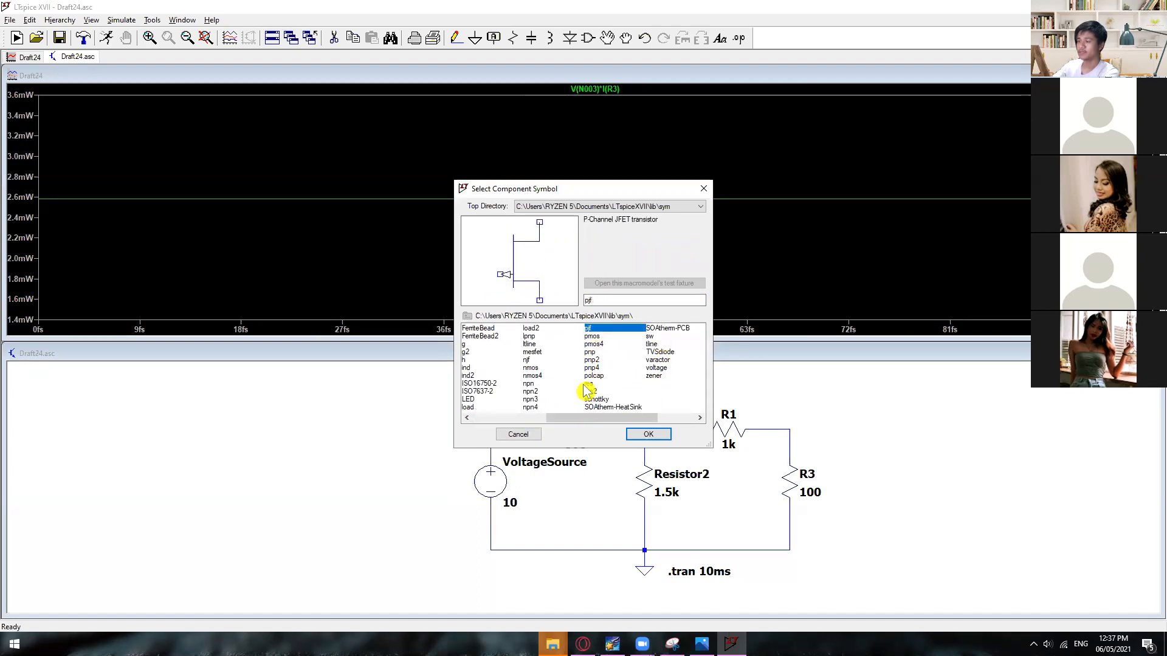
left_click(593, 362)
left_click(593, 368)
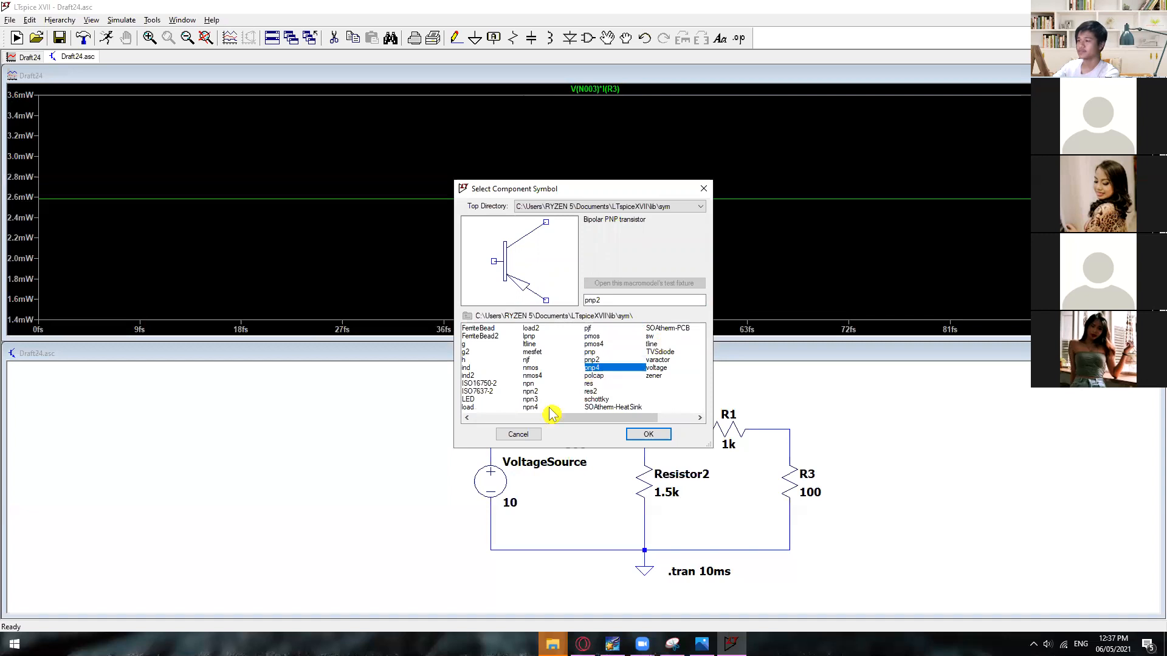
left_click(587, 384)
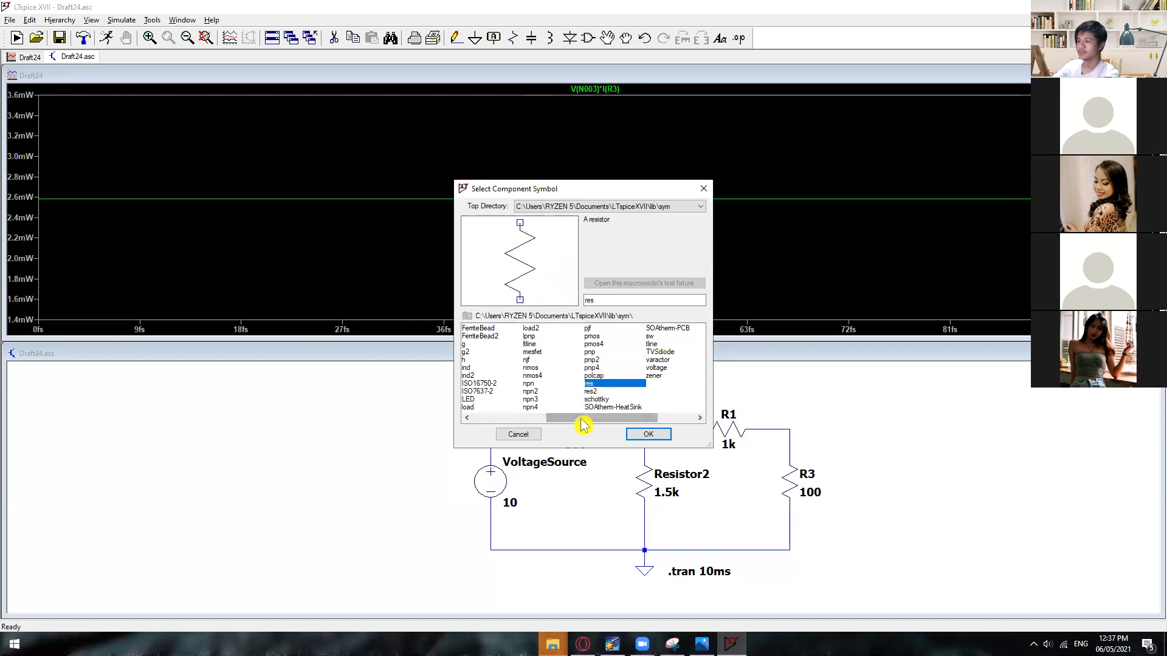
Step: Browse the OpAmps symbol folder and preview the UniversalOpamp2, opamp and OP37 symbols
left_click_drag(583, 419, 509, 426)
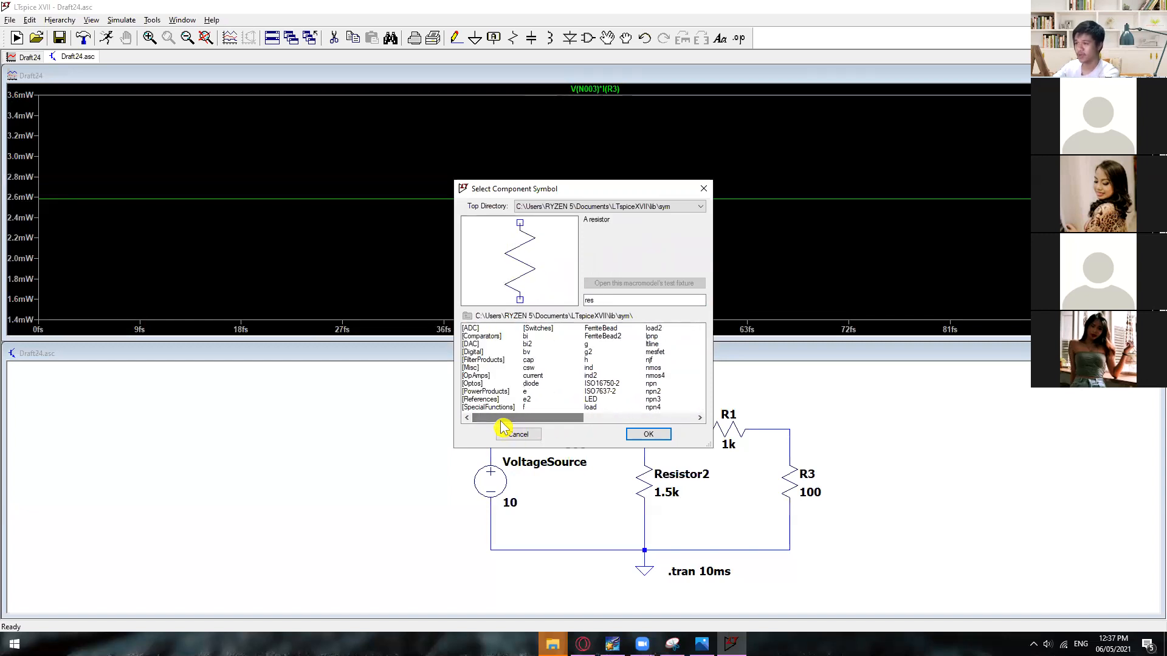
double_click(478, 377)
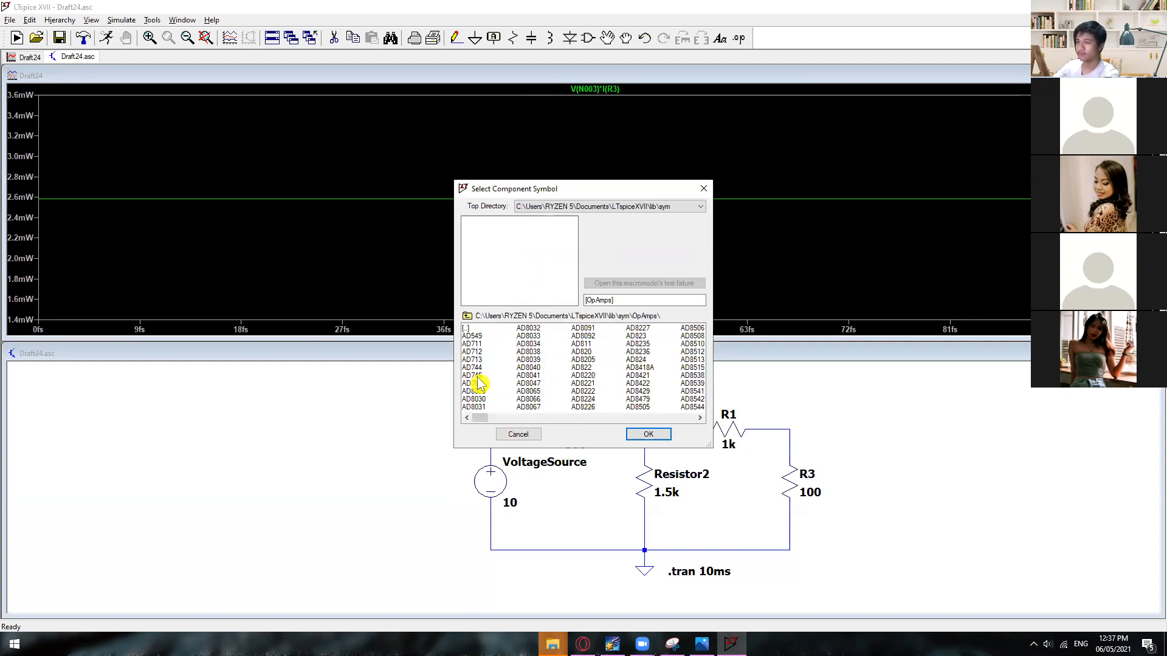
left_click_drag(477, 417, 685, 420)
left_click(652, 368)
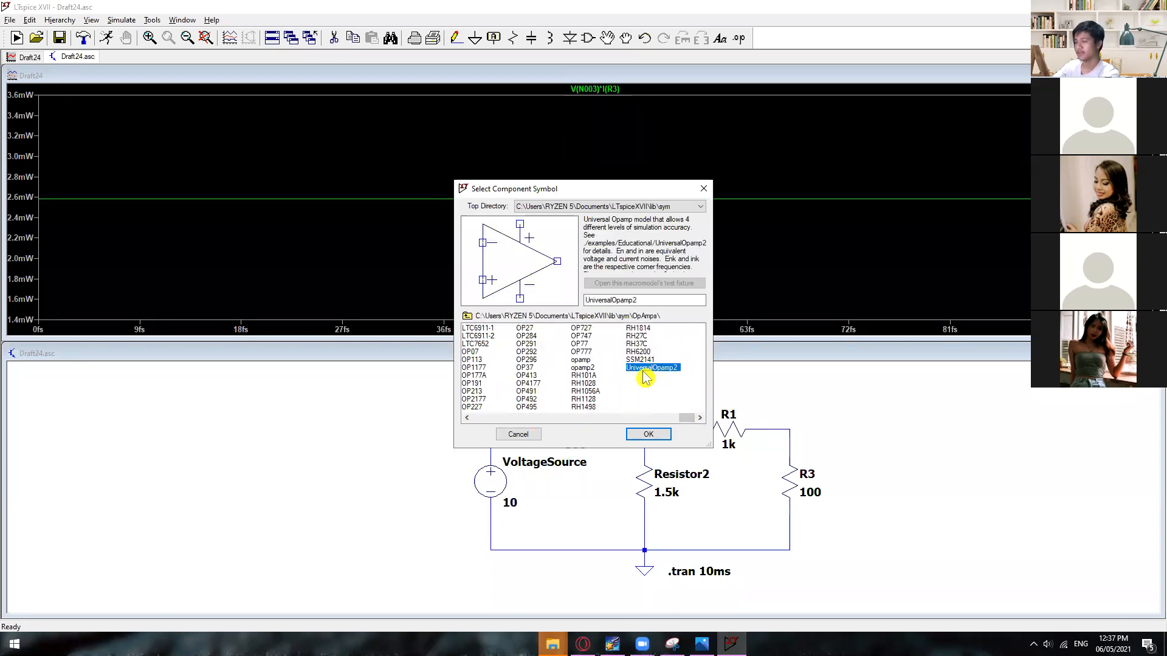
left_click(580, 360)
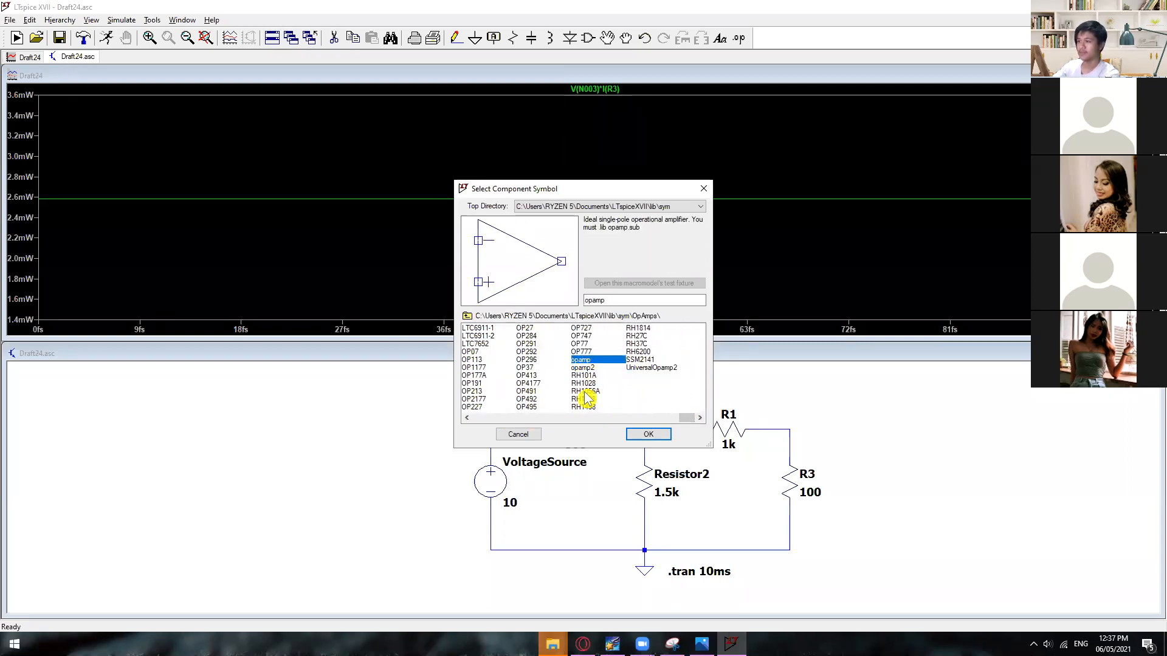
left_click(525, 367)
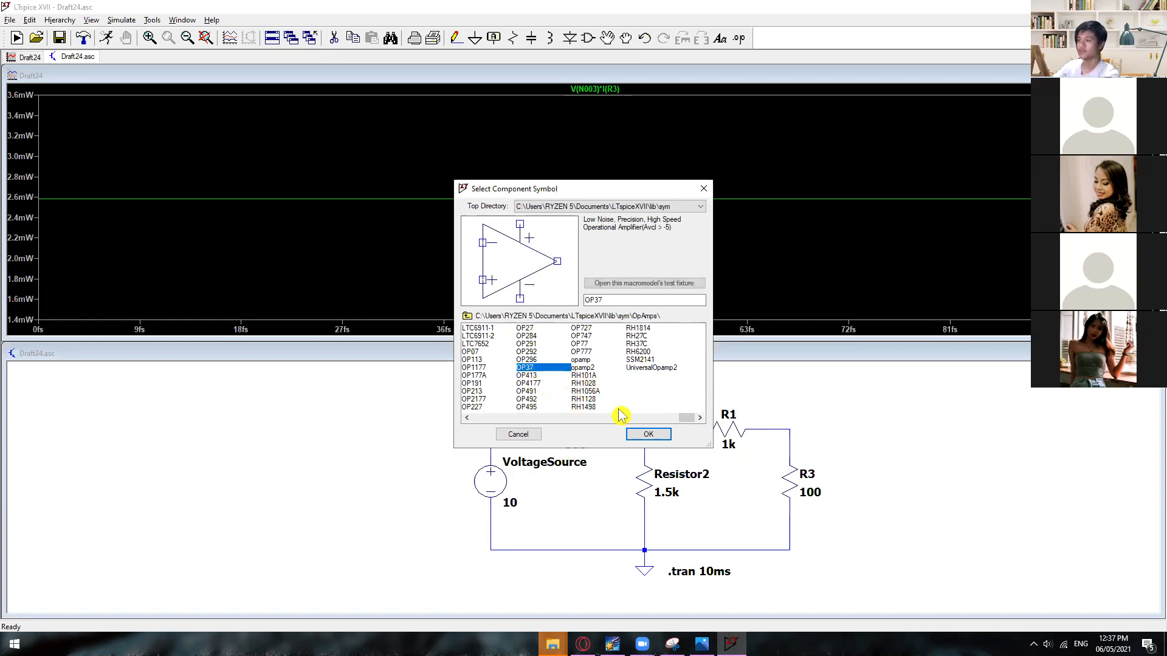
Step: Go back to the main symbol folder and preview the PC817C and CNY17-2 optoisolators in the Optos folder
left_click_drag(693, 420, 476, 412)
double_click(468, 328)
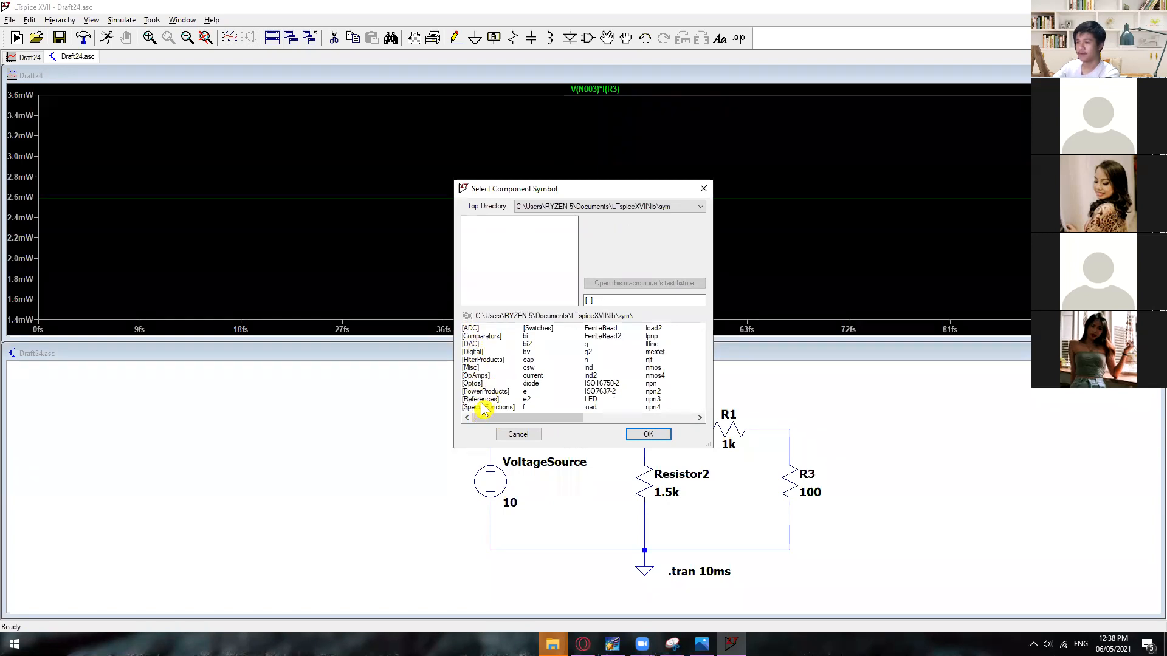
double_click(473, 384)
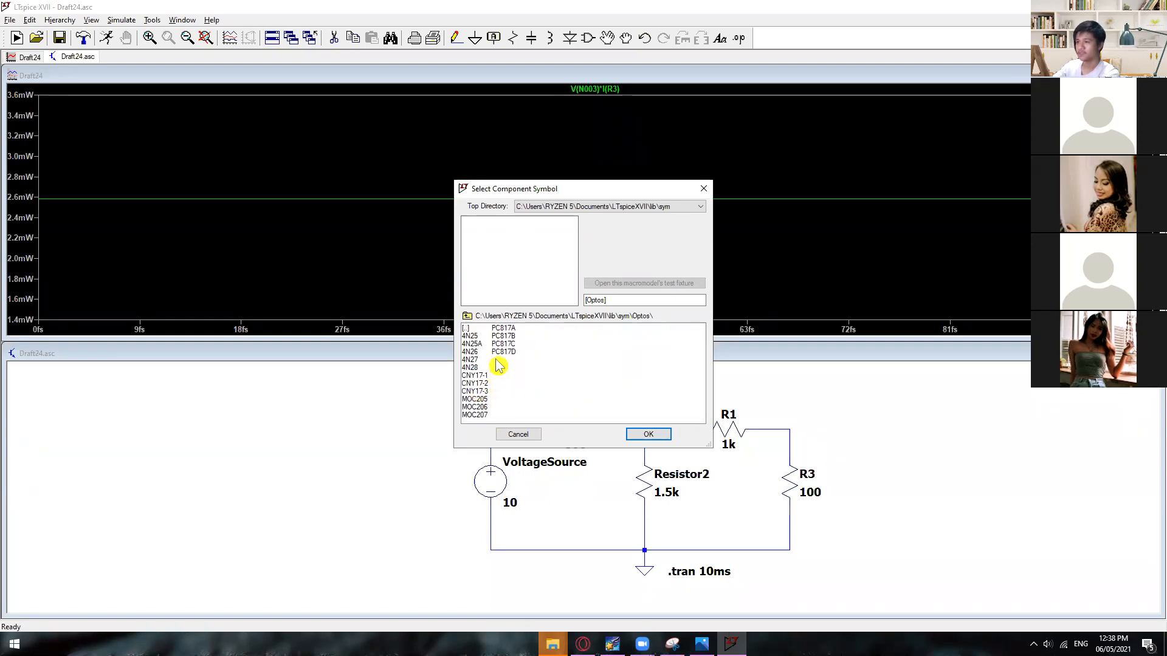
left_click(503, 344)
left_click(475, 384)
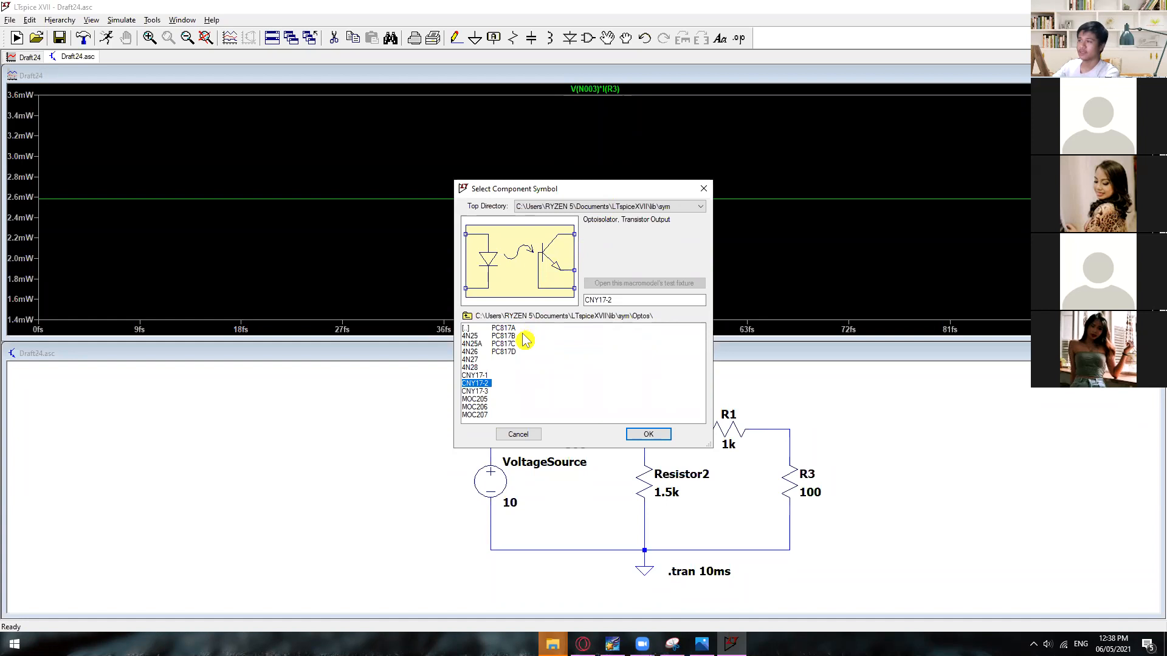
Step: Return from the Optos folder to the main symbol folder and select the SpecialFunctions folder
left_click(467, 329)
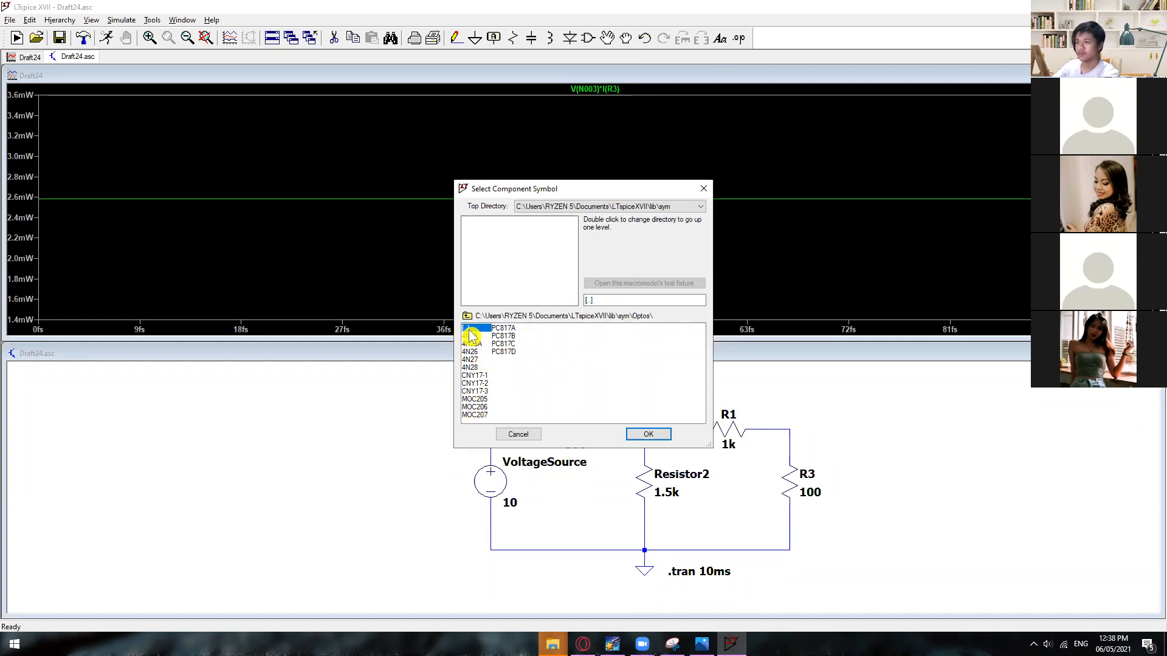
double_click(469, 331)
left_click(489, 408)
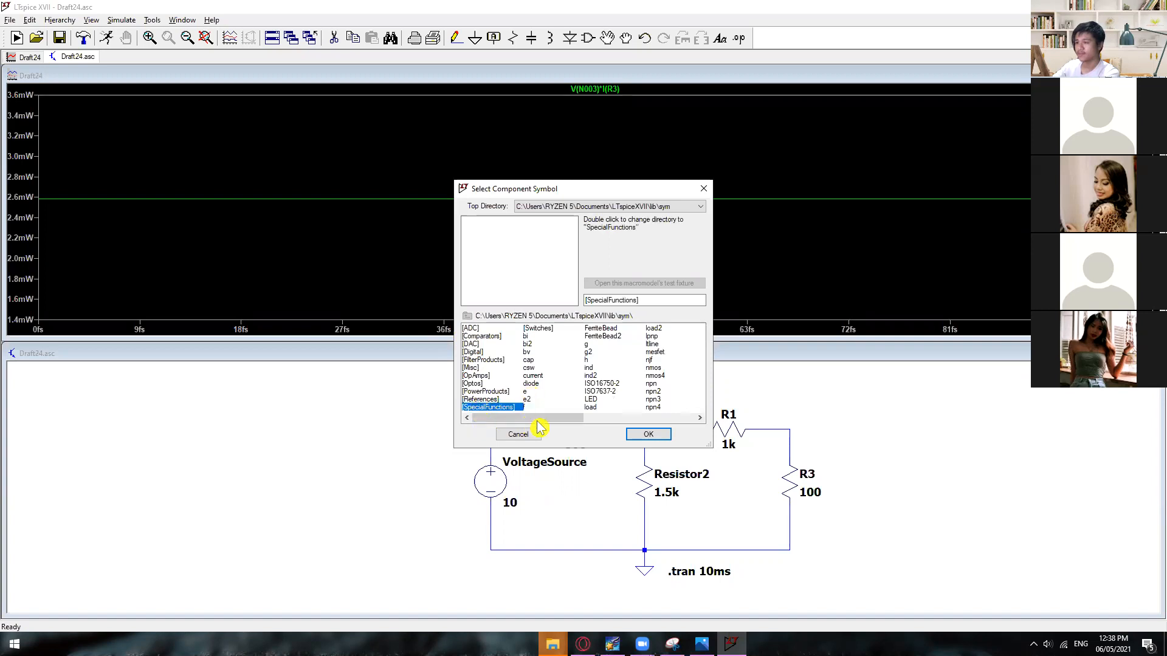
Step: Preview several symbols in the Comparators folder, return to the main symbol folder and close the component selection
double_click(489, 336)
left_click(510, 360)
left_click(546, 368)
left_click(585, 344)
left_click(516, 392)
left_click(465, 328)
double_click(466, 328)
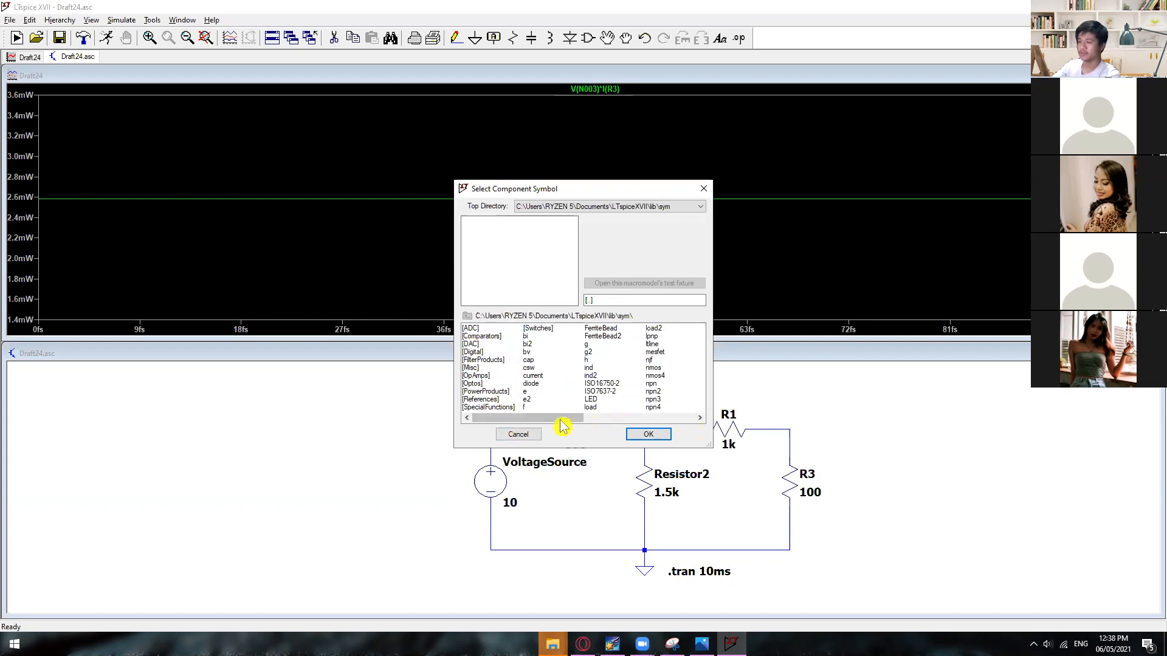
left_click(704, 188)
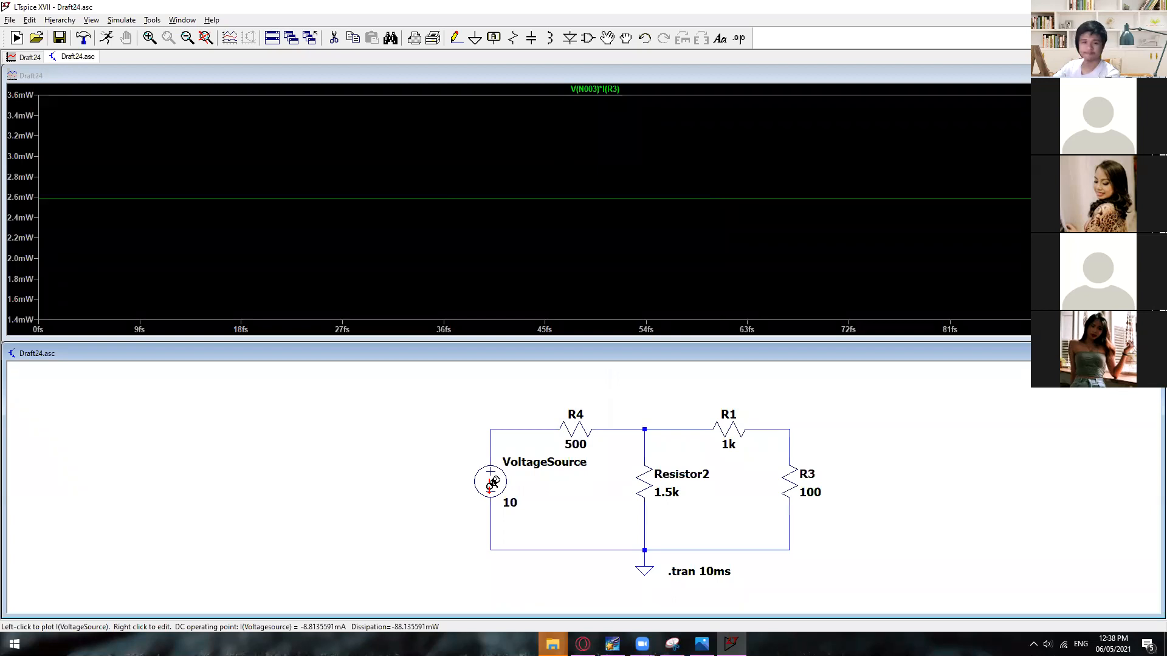
Step: Change the voltage source to a SINE function with 10 V amplitude and 60 Hz frequency, and run the simulation
scroll(494, 481, "up", 3)
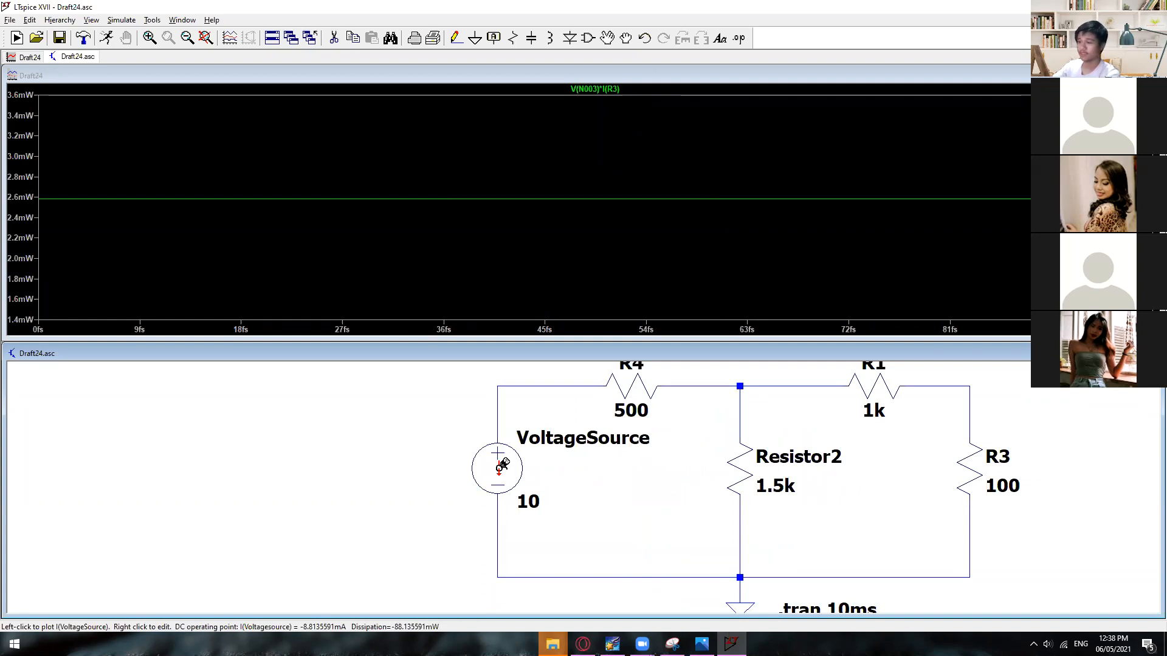
right_click(502, 465)
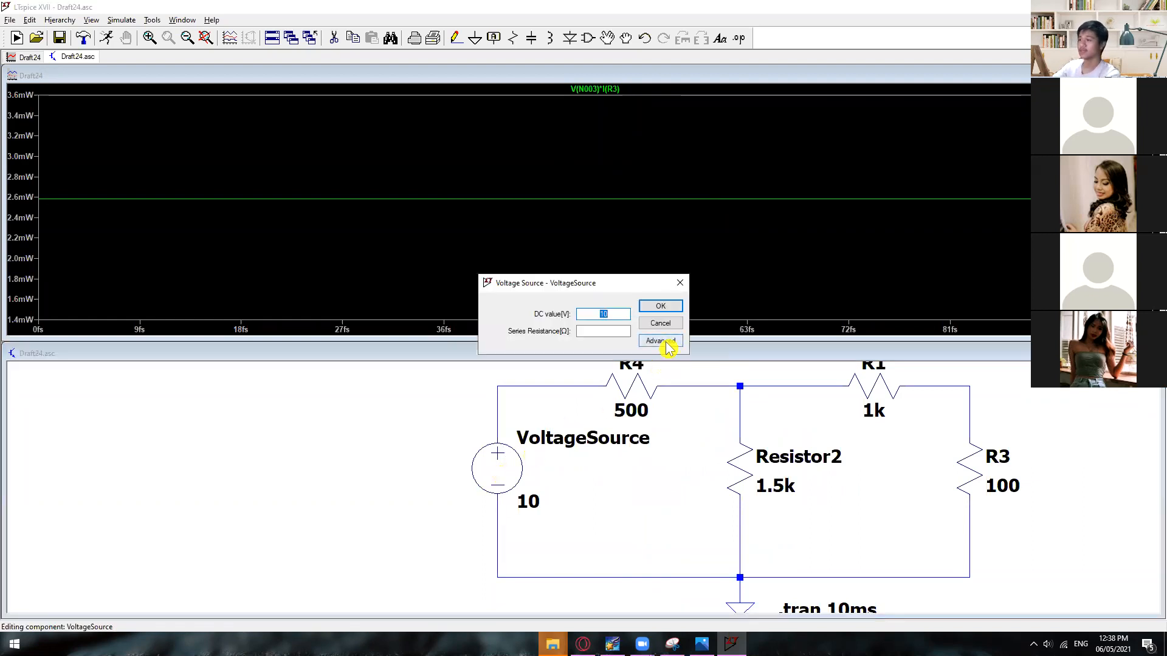
left_click(660, 341)
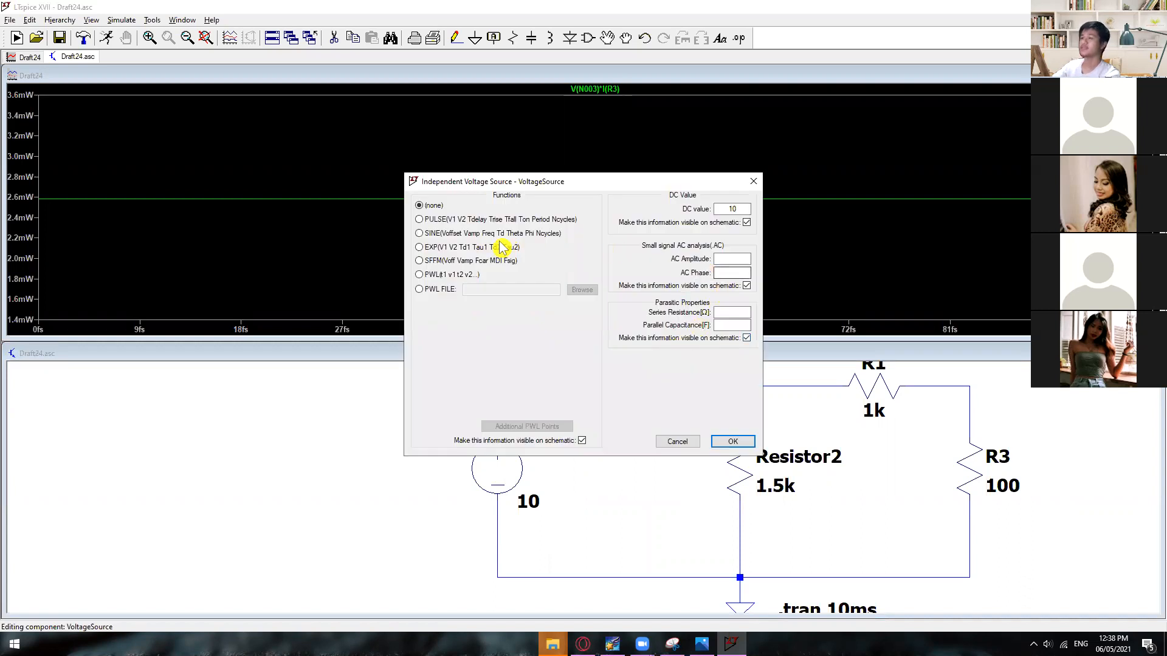
left_click(420, 234)
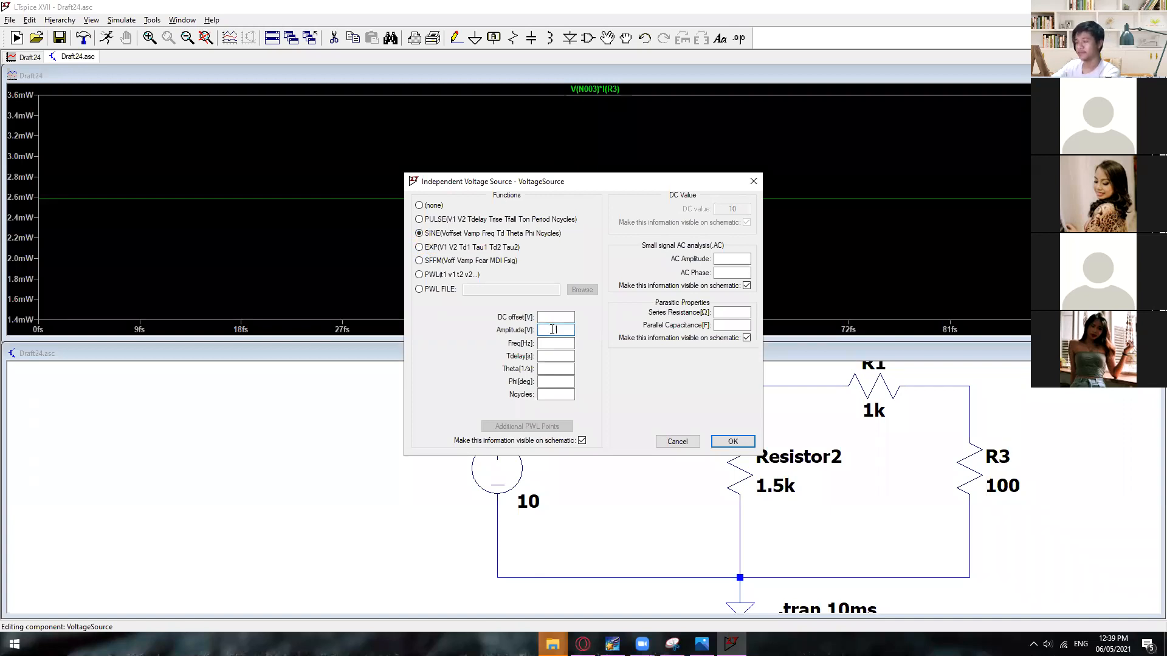
type("15")
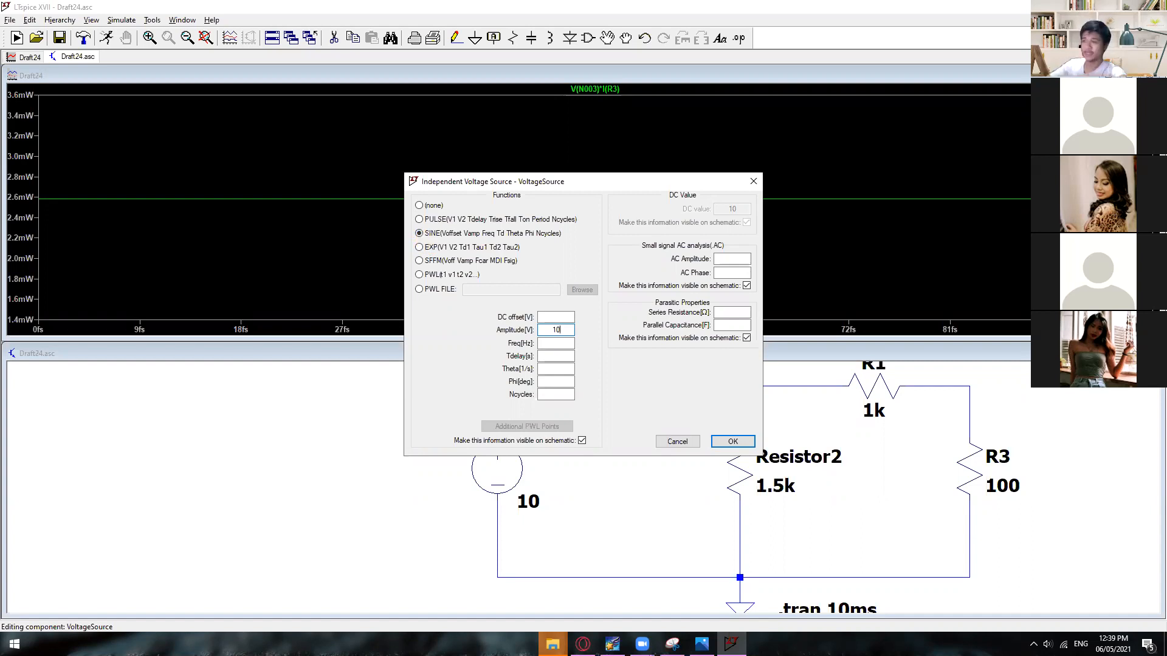
left_click(547, 345)
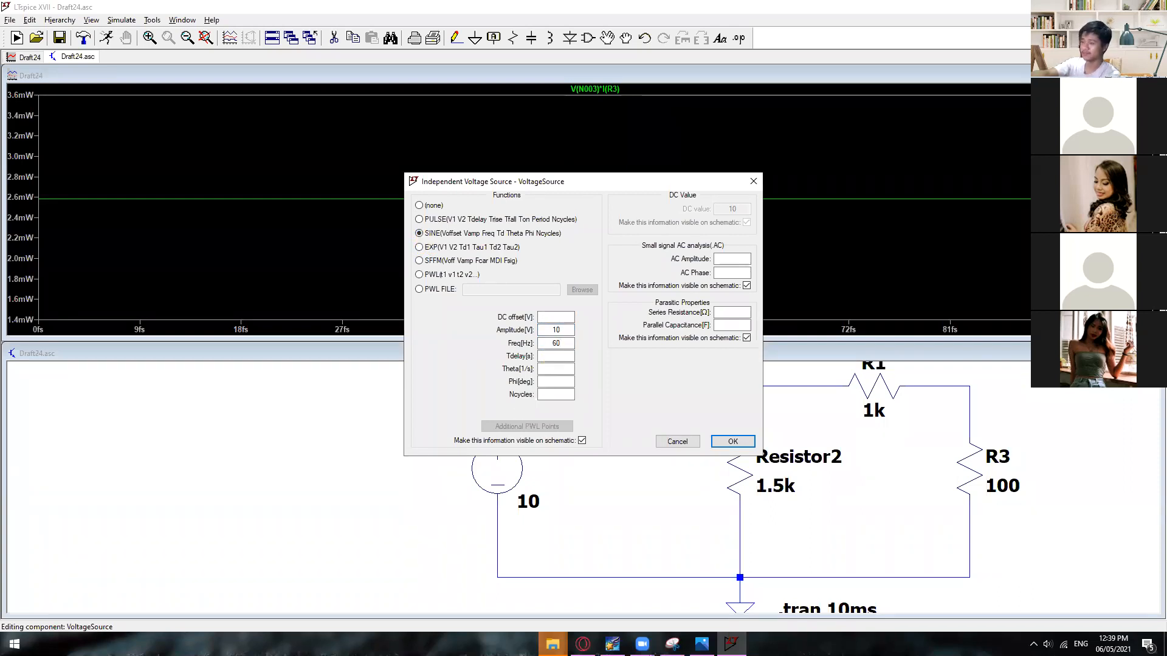
key("BackSpace")
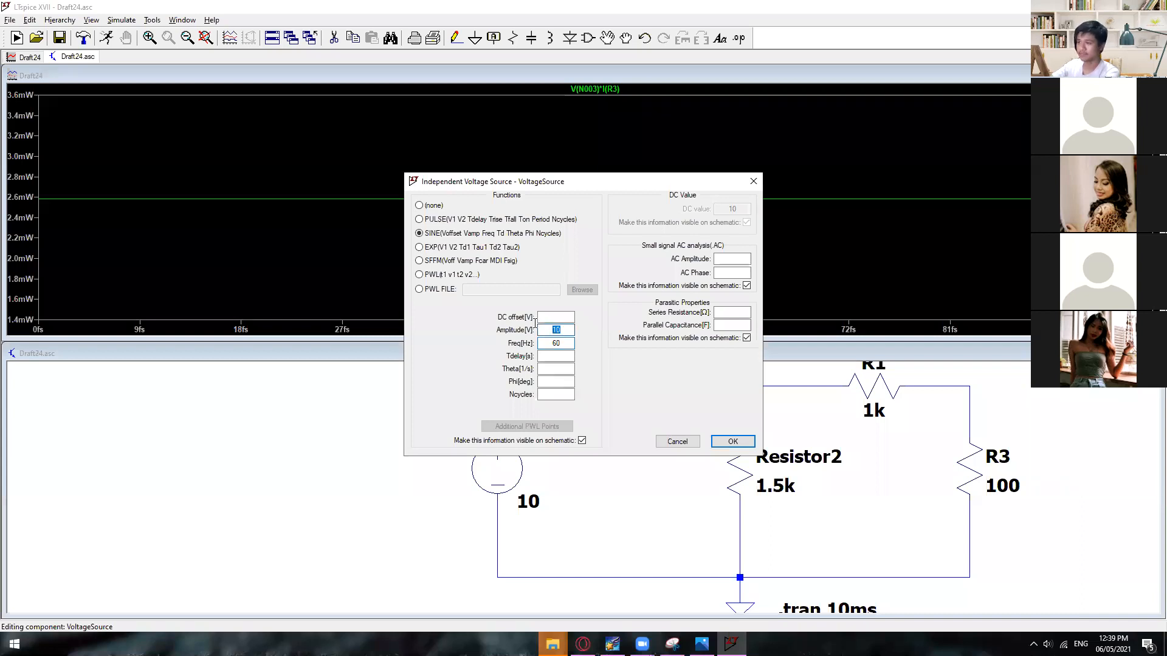
left_click_drag(566, 342, 545, 340)
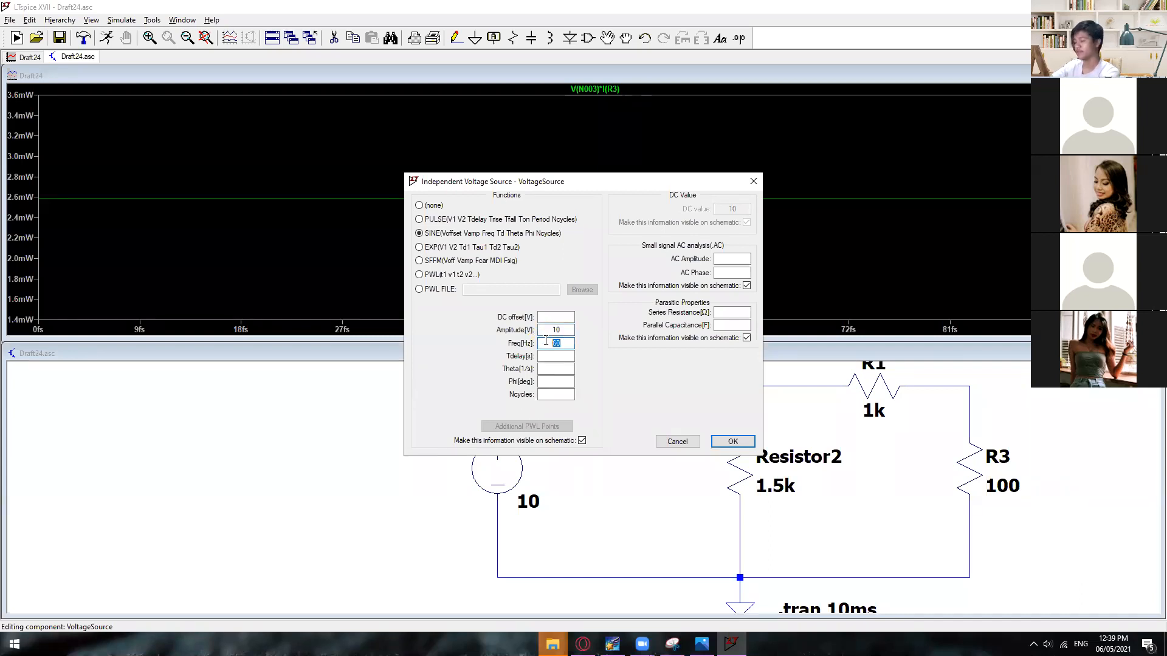
left_click(737, 443)
left_click_drag(670, 545, 631, 493)
left_click(106, 38)
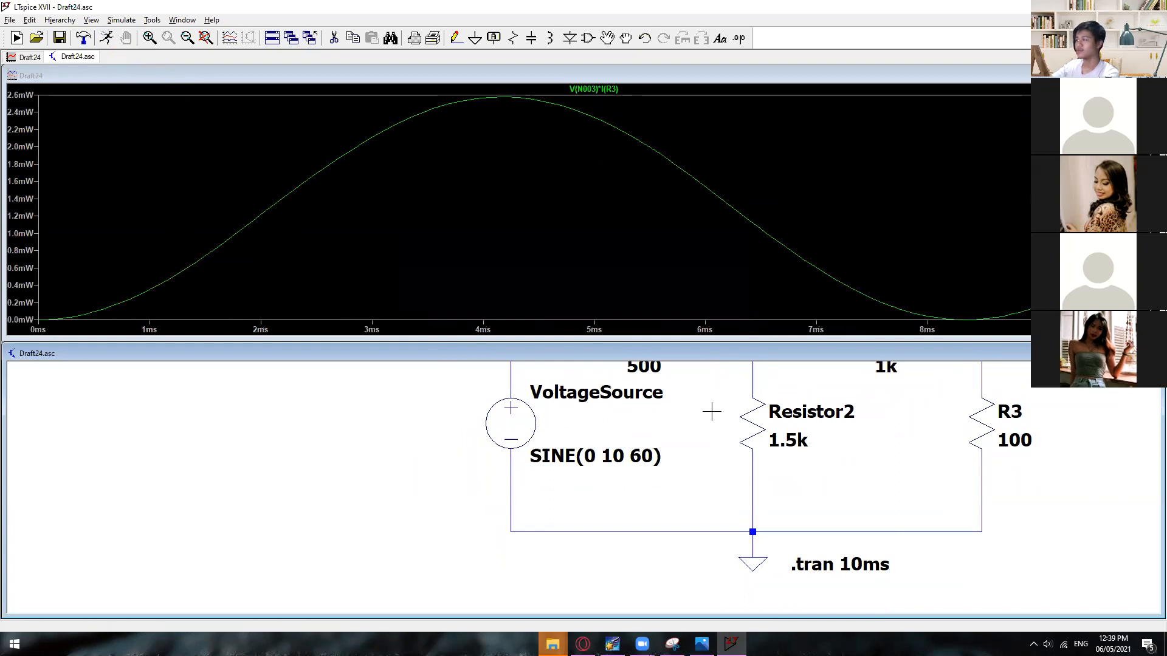
Step: Set the transient analysis stop time to 50ms and rerun the simulation
right_click(113, 39)
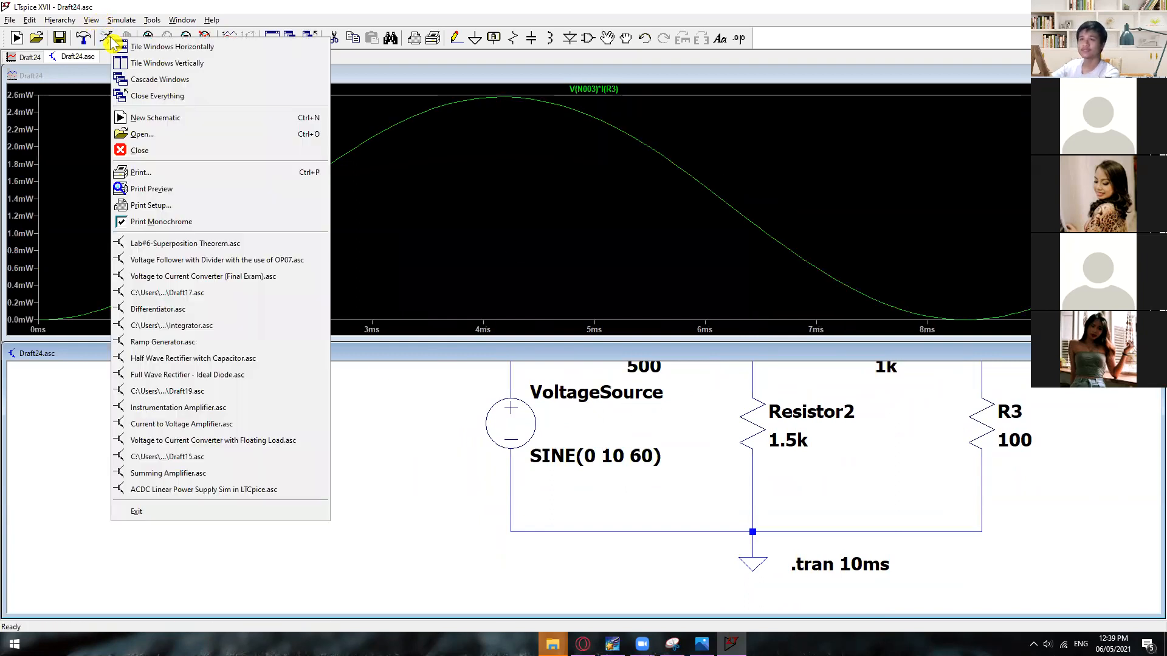
left_click(121, 20)
left_click(143, 141)
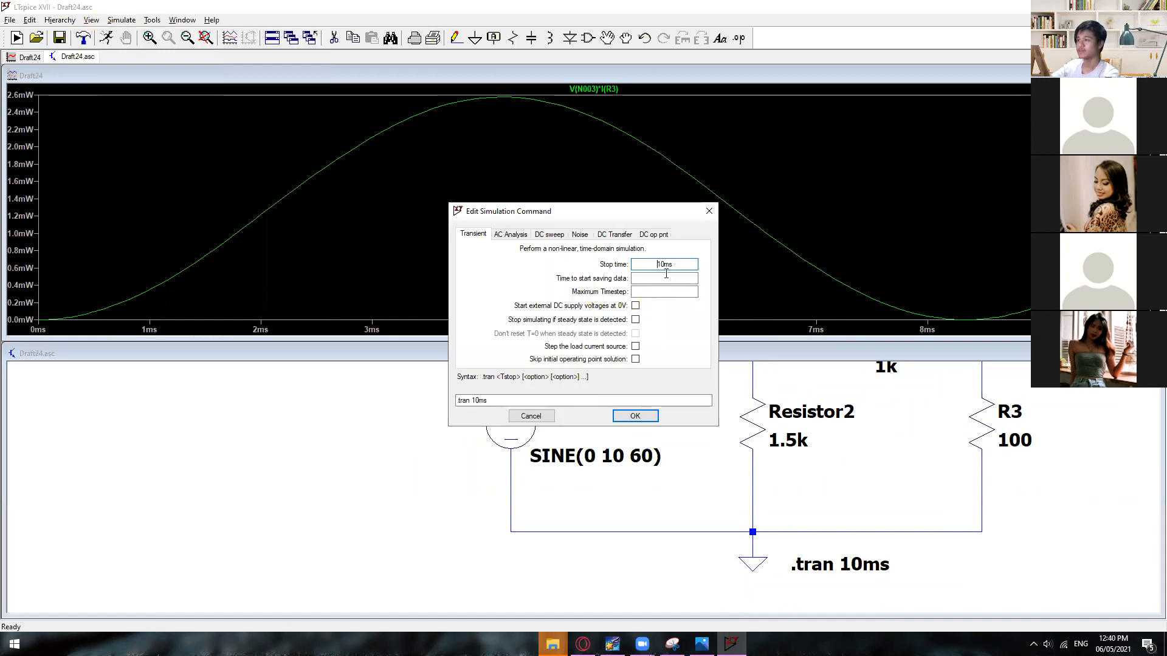
type("50ms")
key("Return")
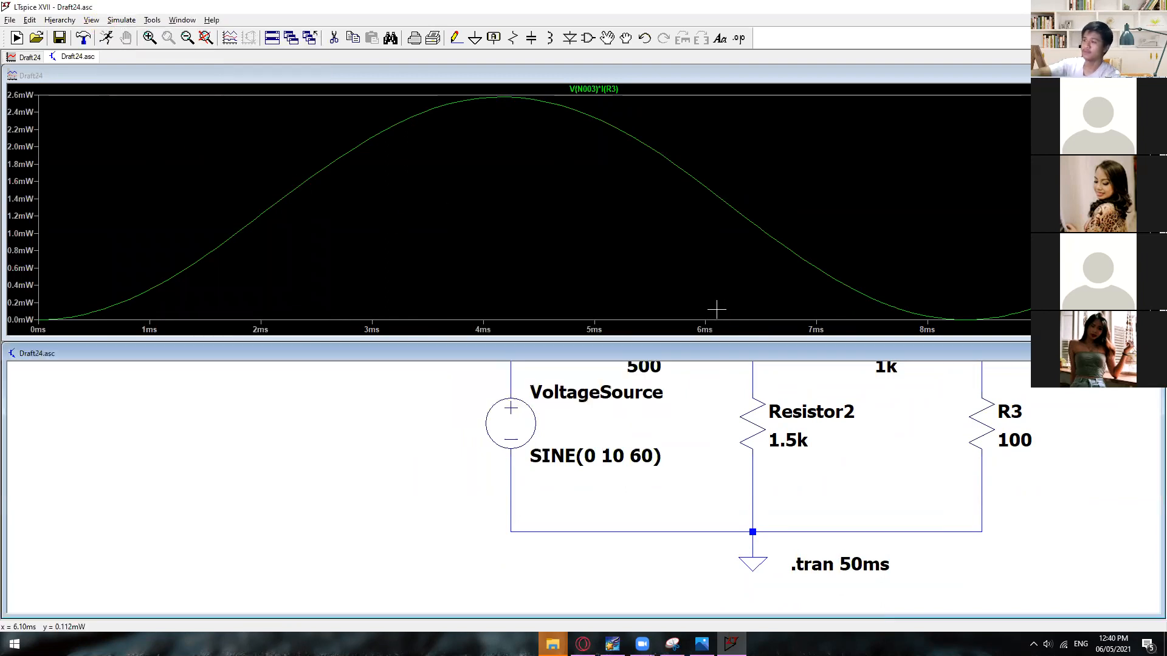
left_click(107, 38)
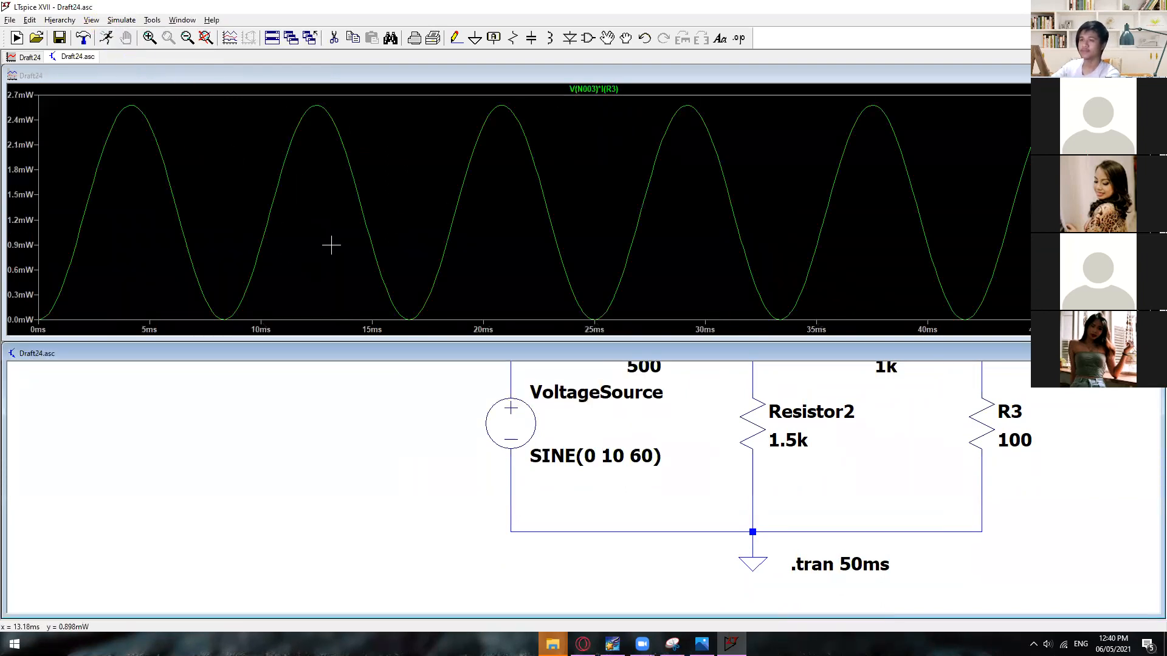
Step: Plot the voltage at the node between the voltage source and R4, and remove the R3 power trace
left_click_drag(675, 441, 633, 494)
scroll(640, 479, "up", 1)
scroll(641, 486, "down", 1)
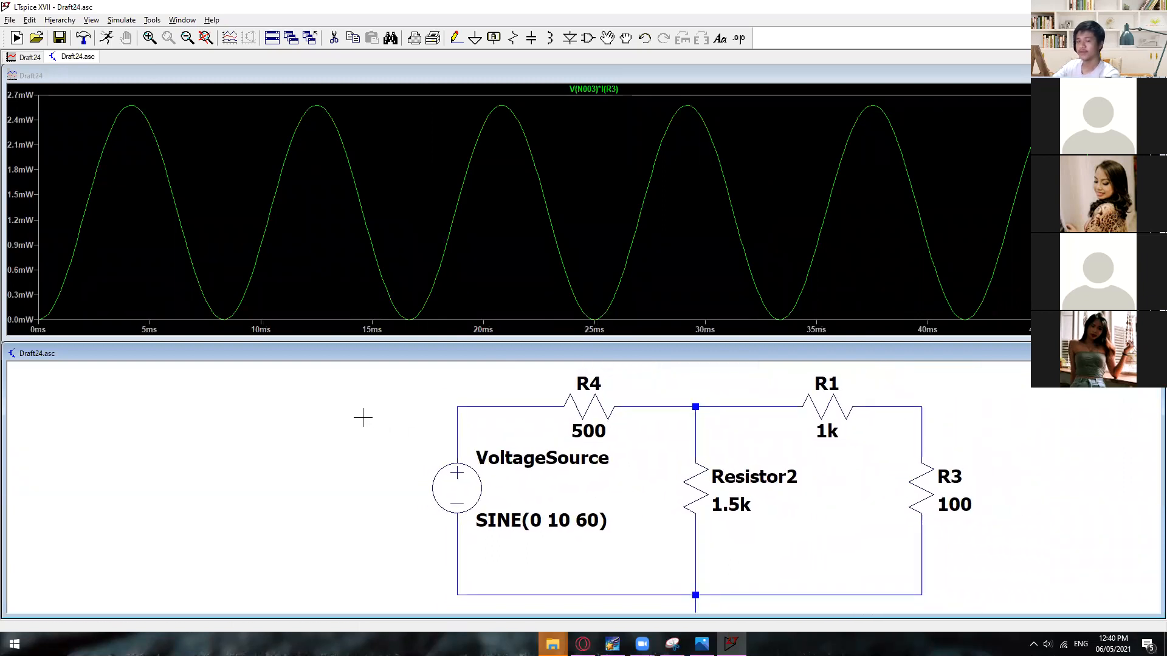
left_click(480, 407)
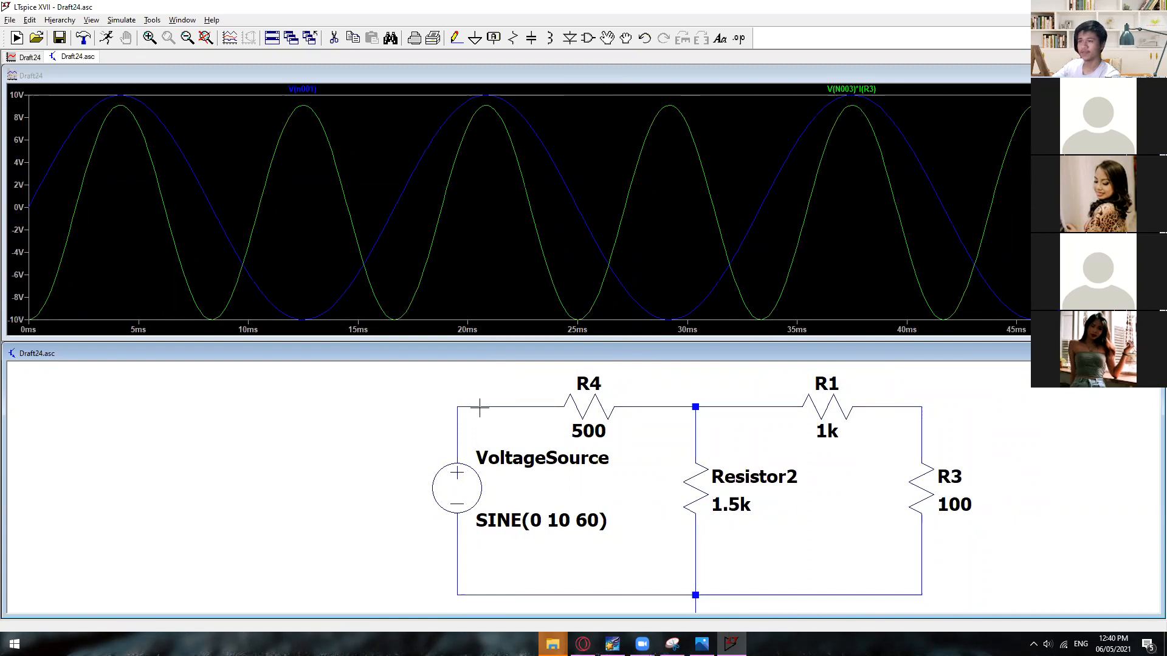
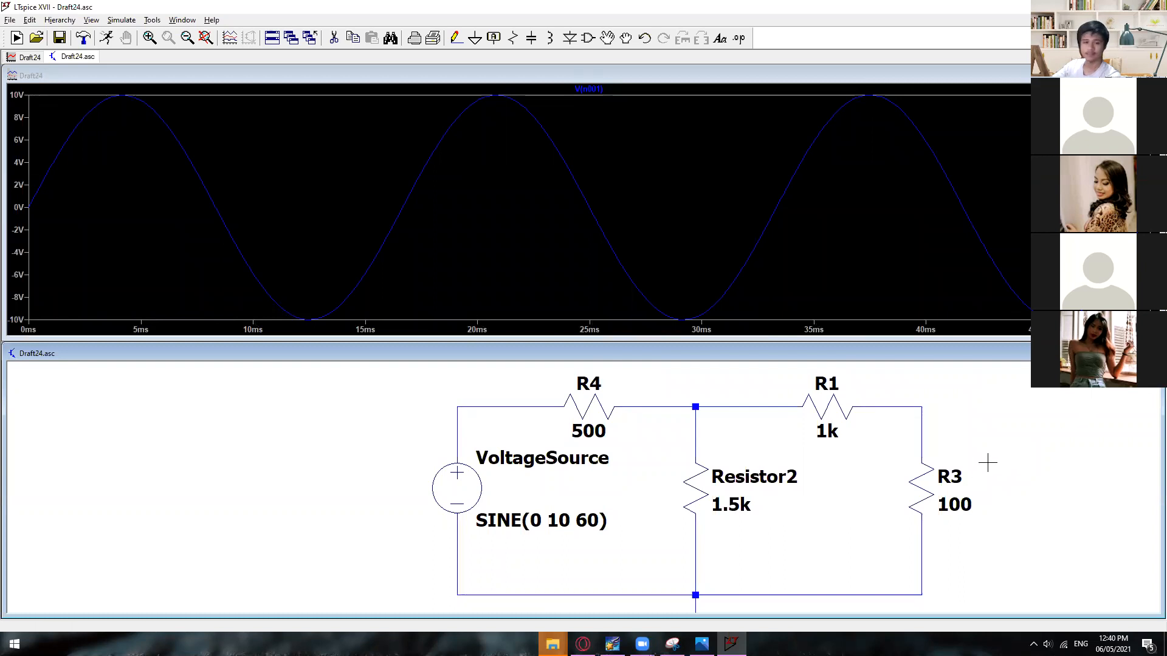
Step: Examine the resistor circuit schematic both close up and as a whole
left_click_drag(993, 508, 986, 474)
scroll(982, 476, "down", 3)
left_click_drag(1060, 452, 909, 475)
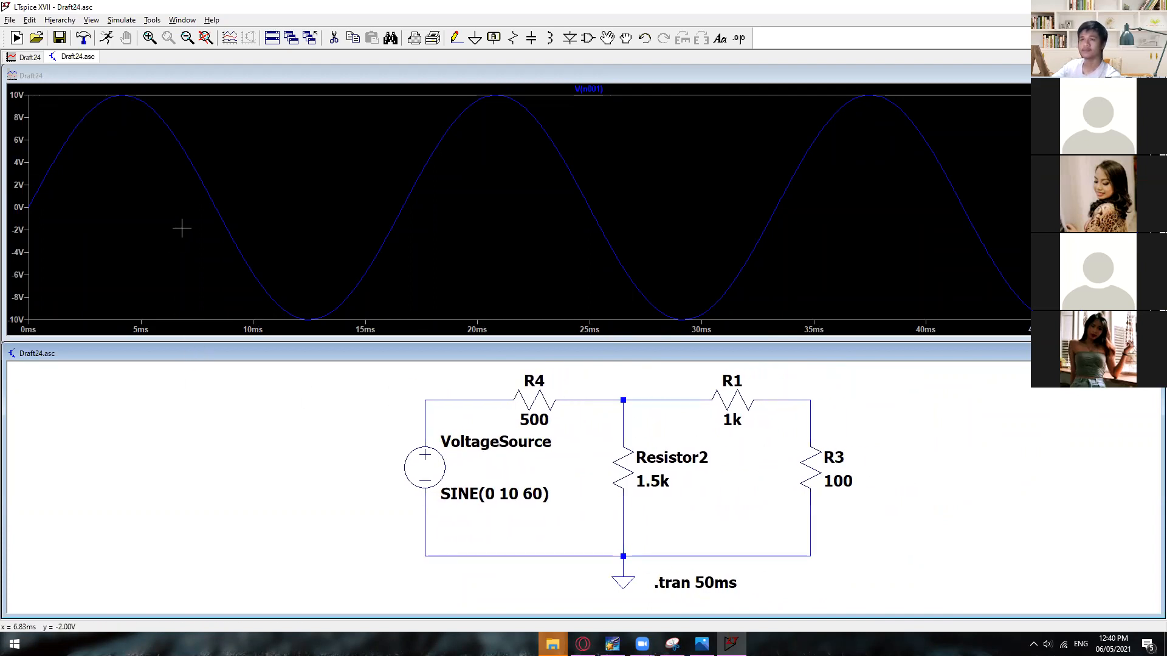
left_click(149, 39)
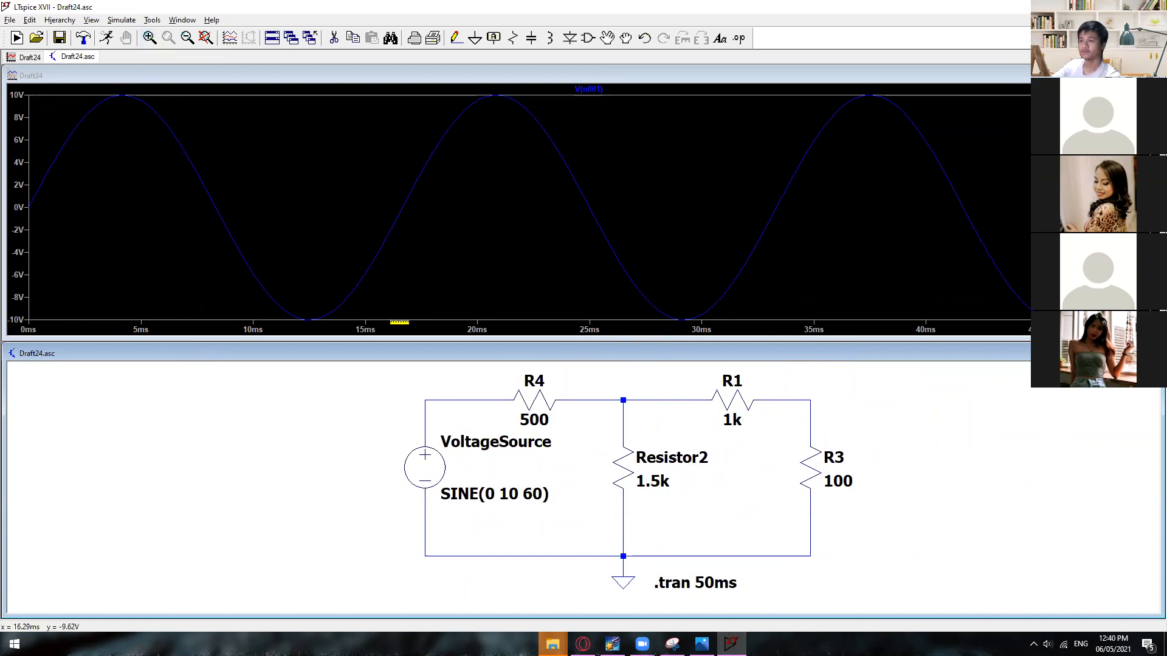
left_click(582, 462)
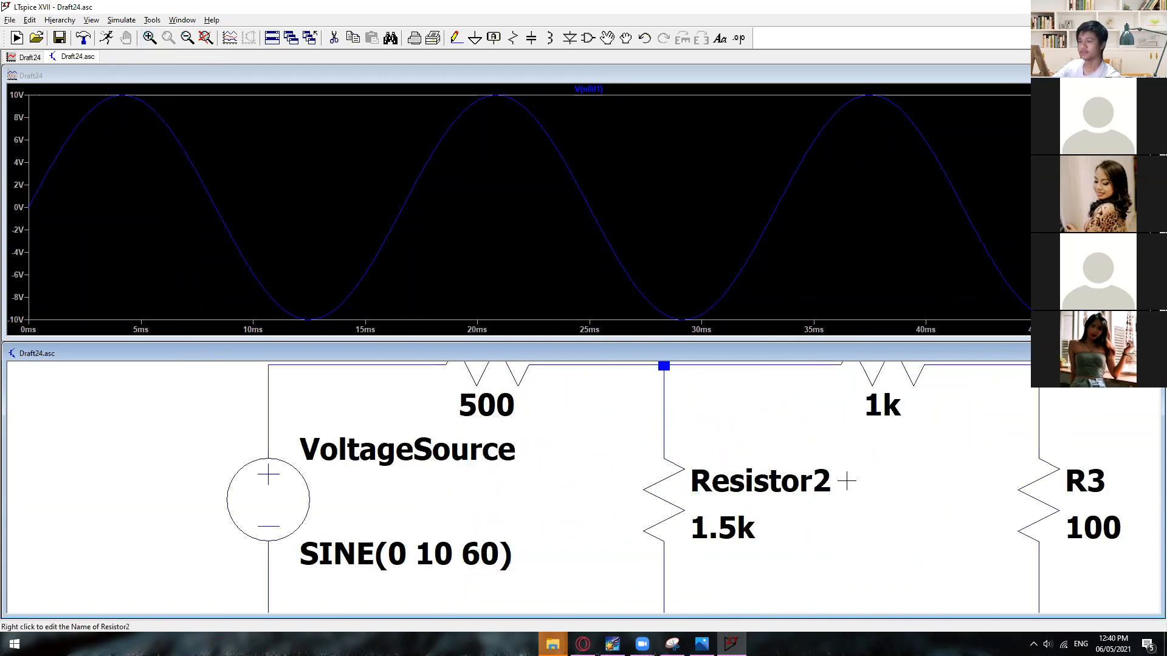
scroll(844, 473, "up", 1)
scroll(714, 423, "down", 1)
scroll(729, 438, "down", 2)
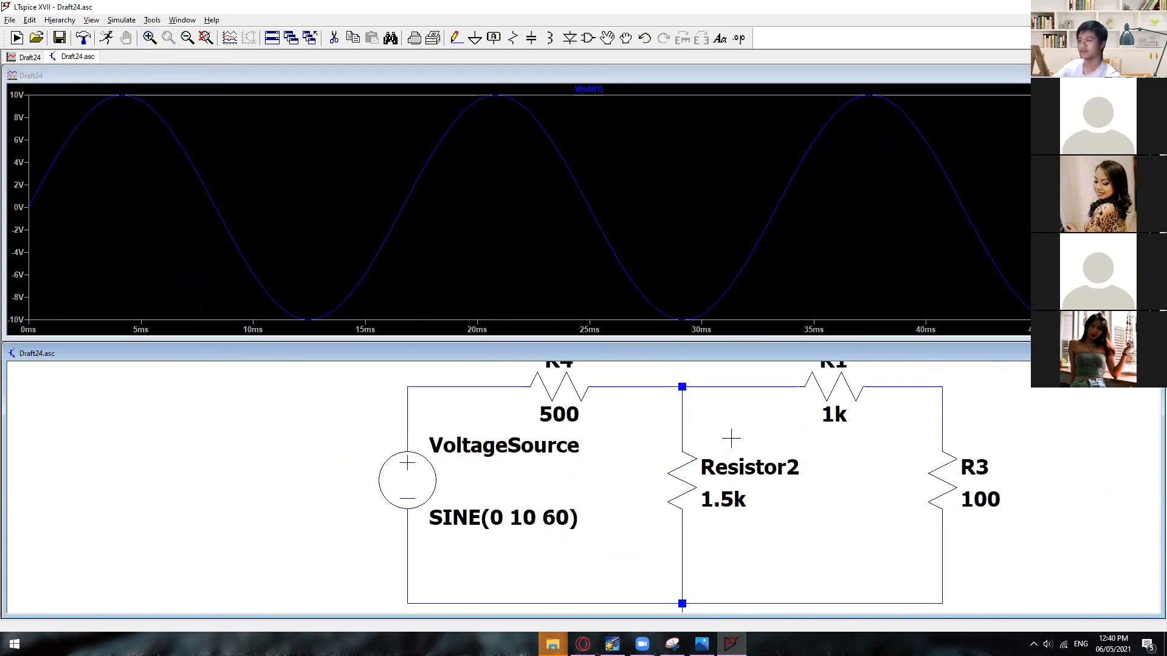
left_click_drag(1001, 452, 930, 445)
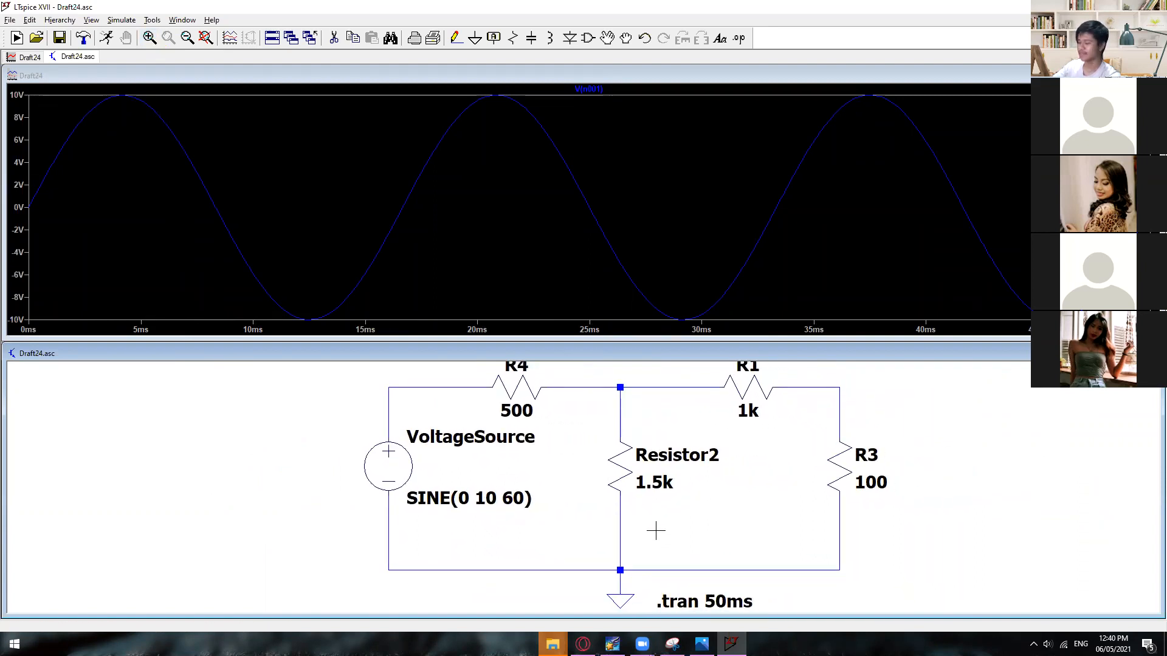
scroll(617, 470, "down", 1)
scroll(611, 480, "up", 2)
scroll(612, 480, "down", 1)
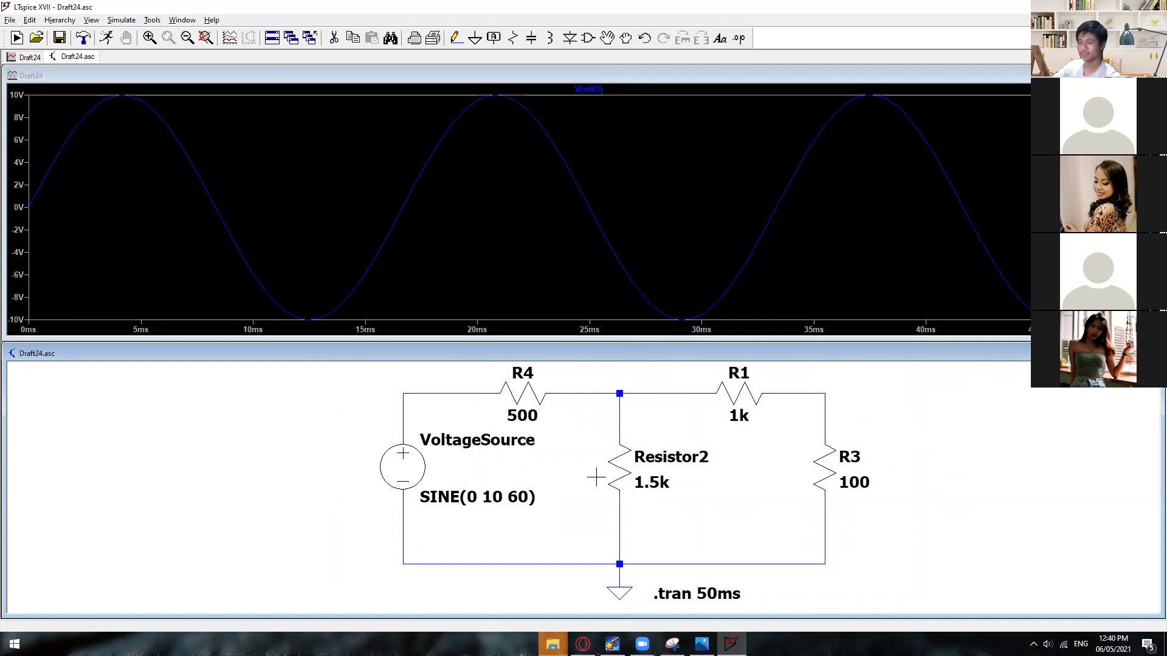
scroll(595, 477, "down", 1)
left_click_drag(938, 474, 907, 479)
scroll(828, 469, "down", 3)
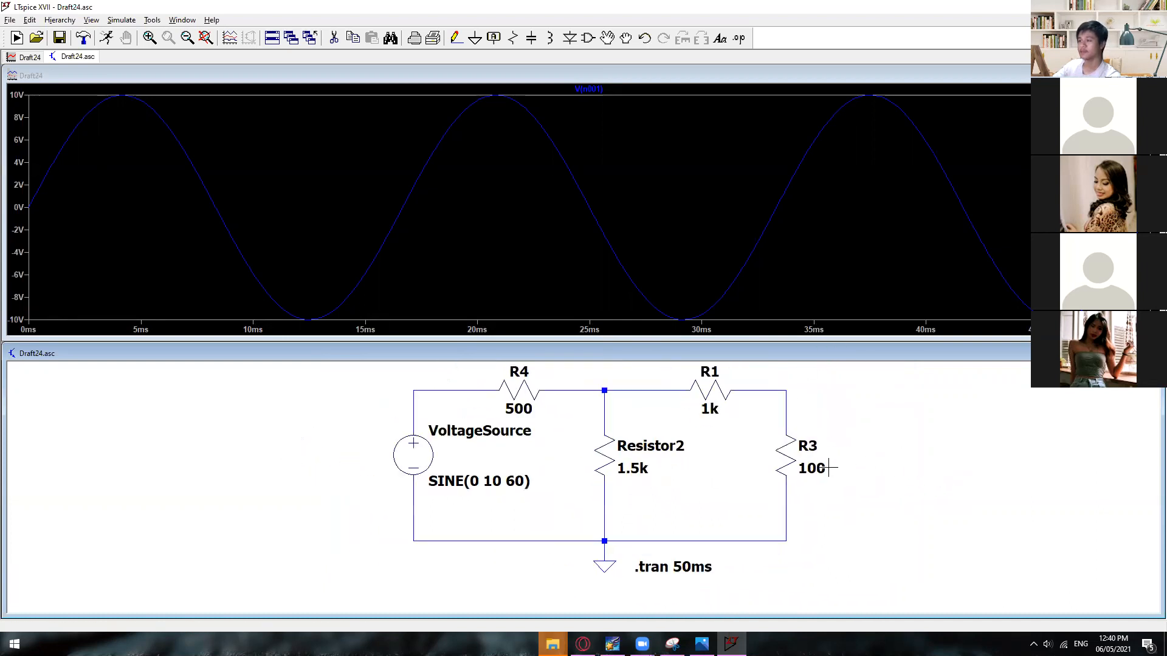
left_click_drag(954, 482, 855, 480)
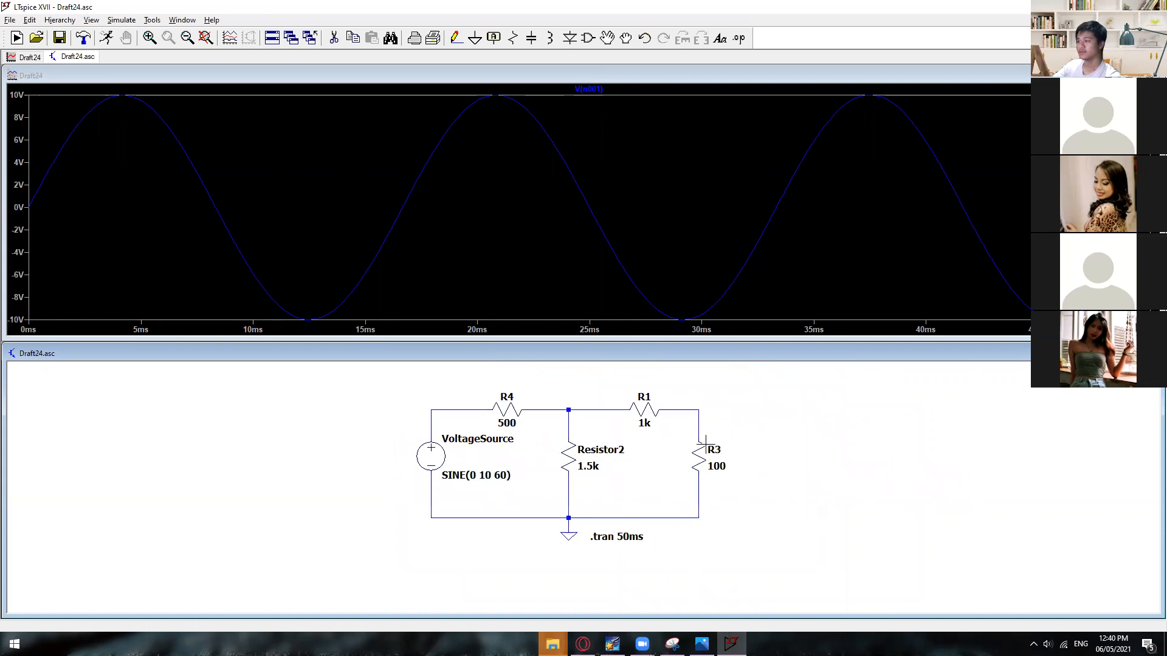
Step: Move the whole circuit, including the ground and simulation directive, to the left with the Drag tool
left_click(628, 38)
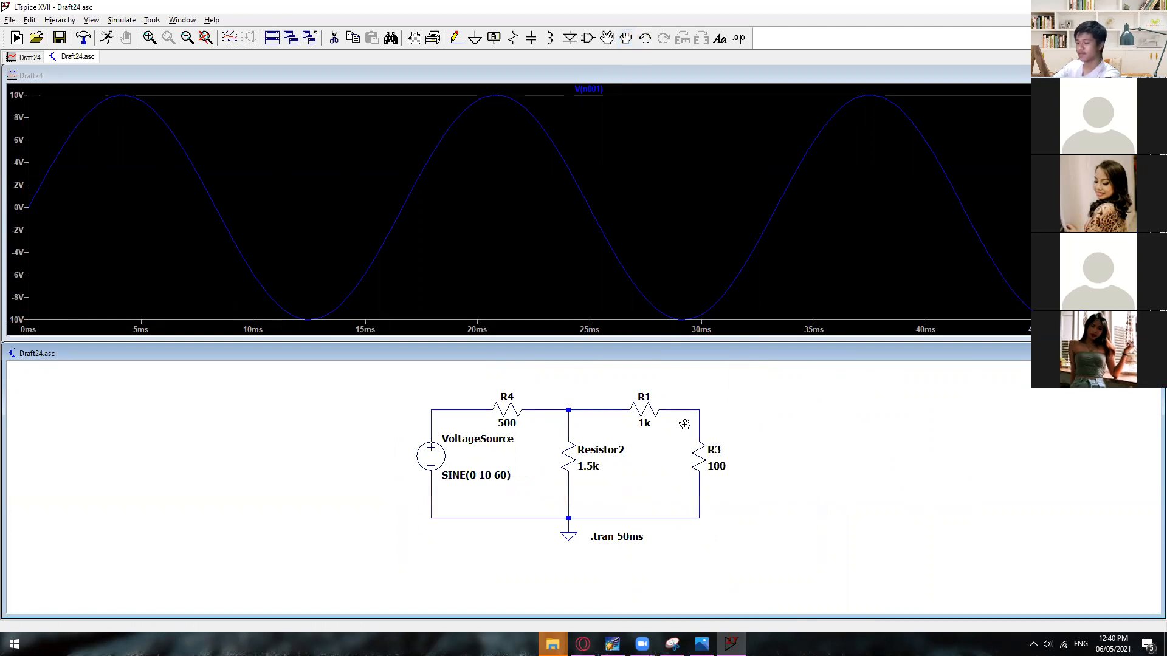
left_click_drag(392, 385, 734, 554)
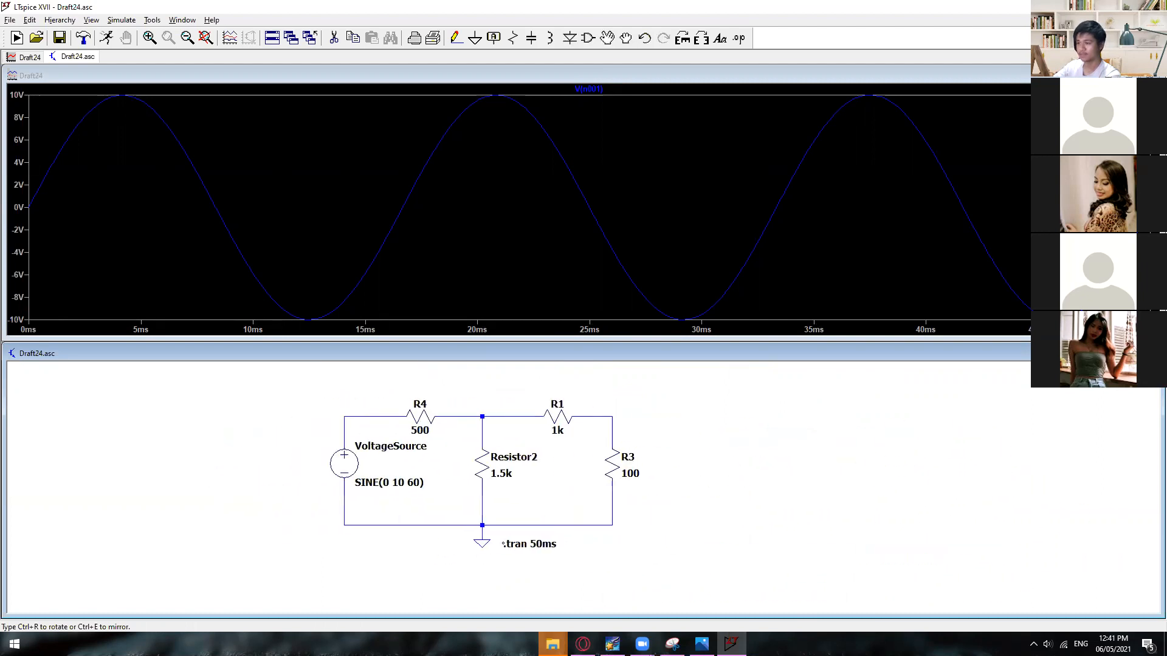
key("Escape")
Step: Drag the R1 and R3 branch slightly to the right, keeping its wires attached and straight
left_click(625, 38)
left_click_drag(481, 392, 626, 555)
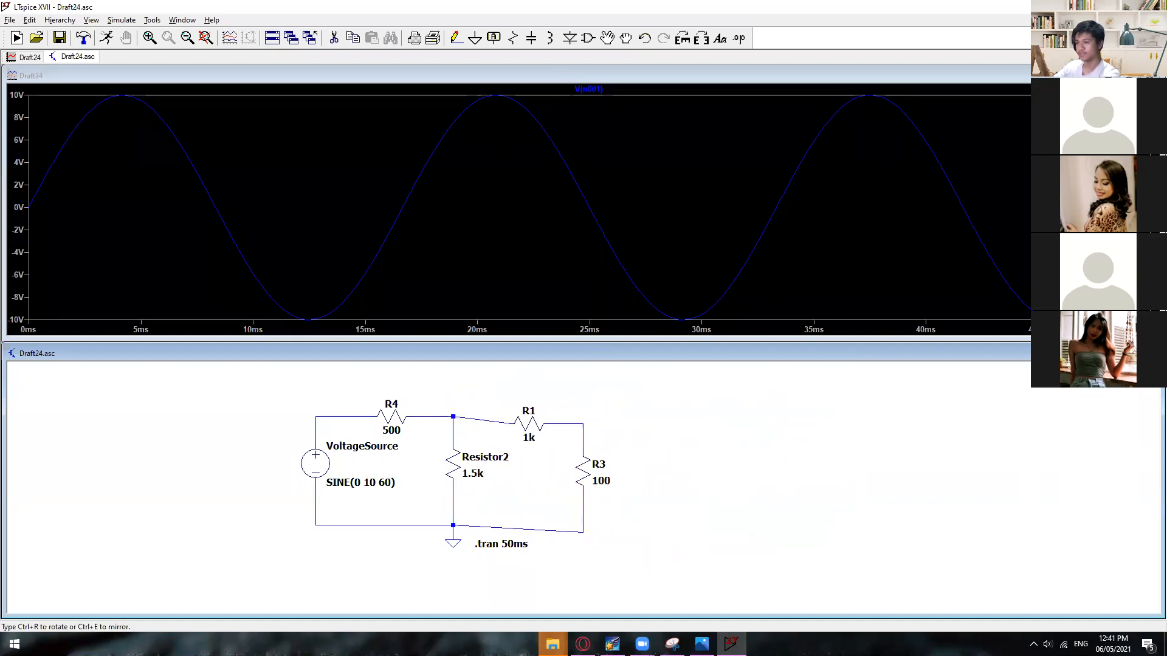
left_click(565, 473)
key("Delete")
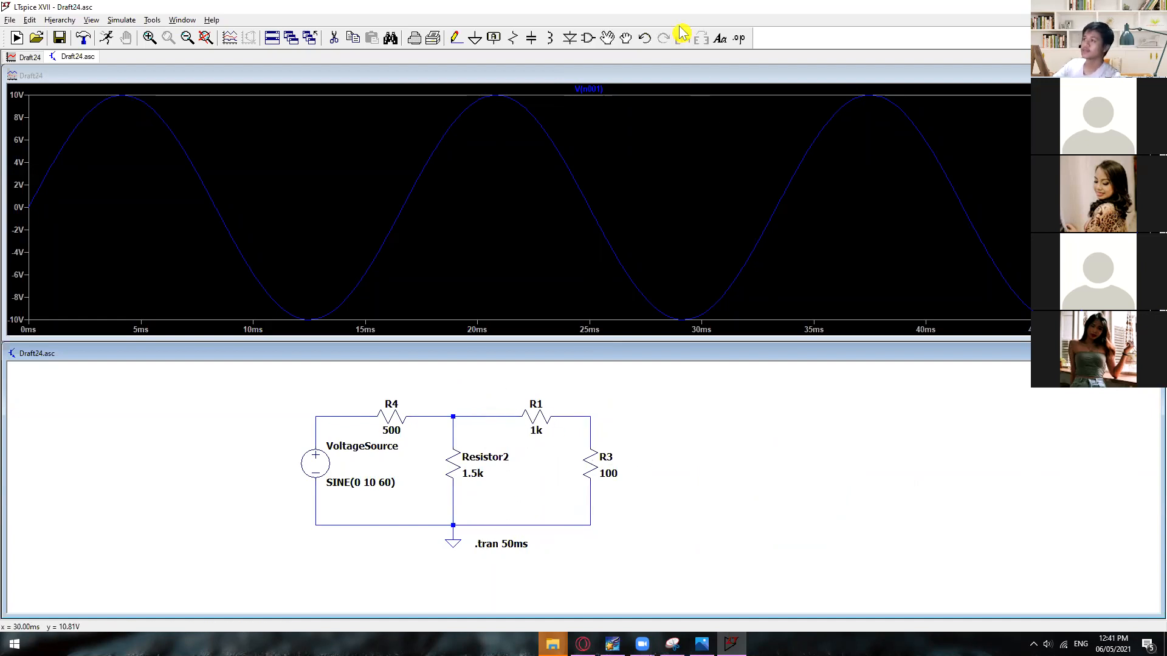
Step: Place the comment text "This is a Parallel Schematic" above the circuit
left_click(721, 39)
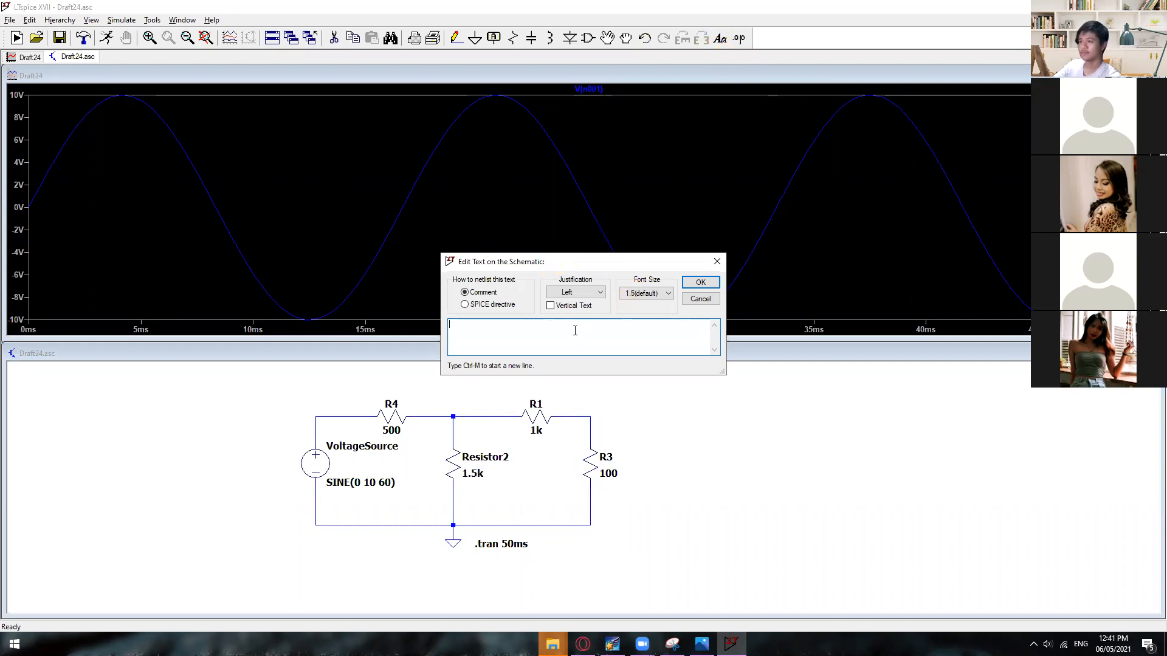
type("Tihs")
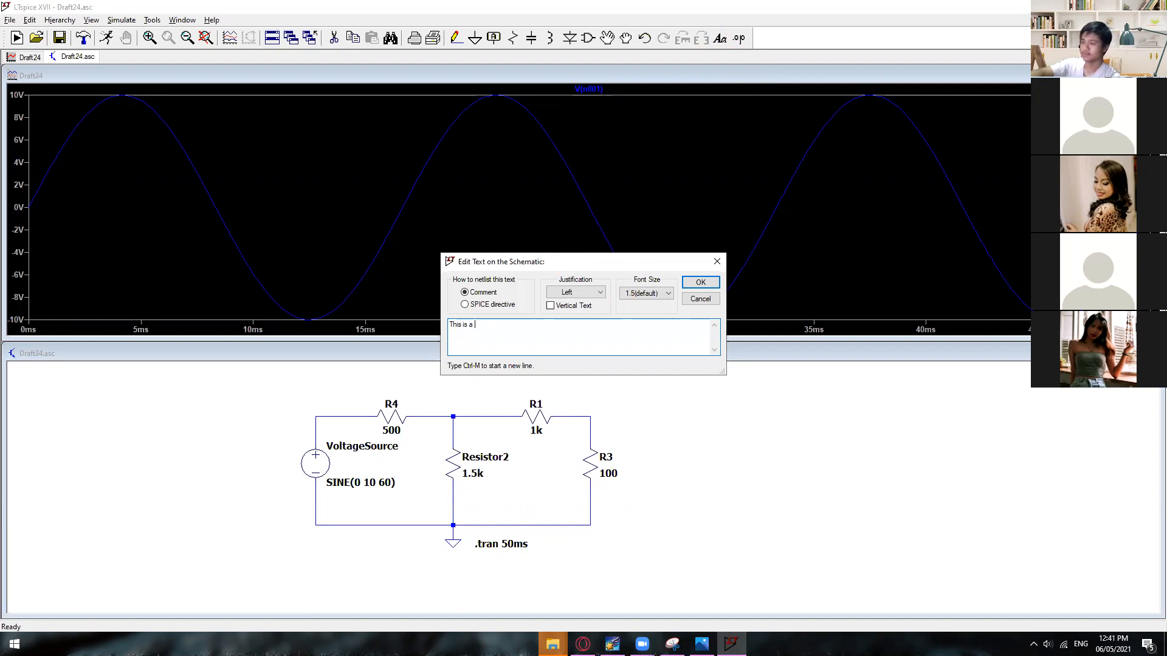
type("l Sc")
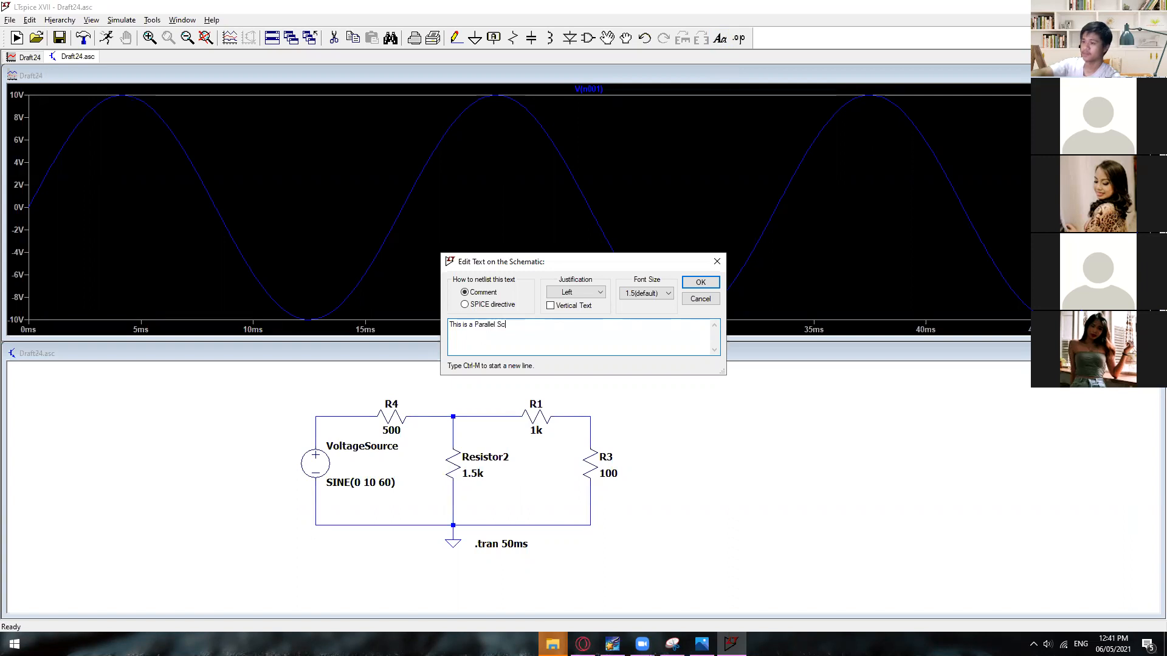
type("hematic")
key("Return")
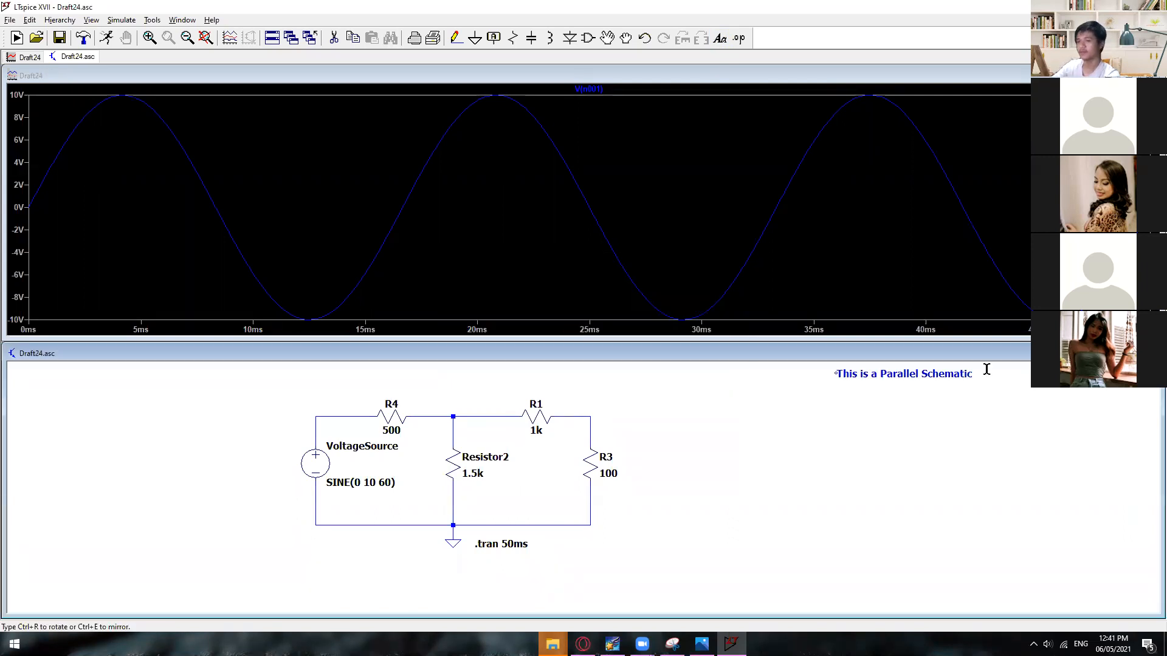
left_click(396, 378)
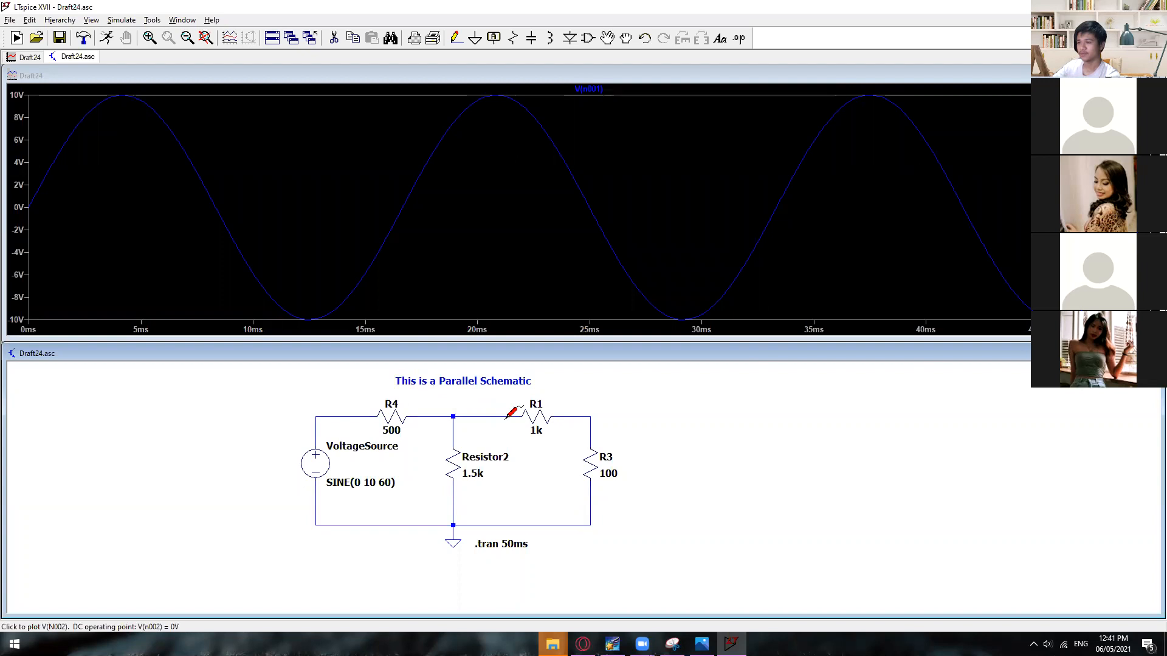
scroll(463, 401, "up", 3)
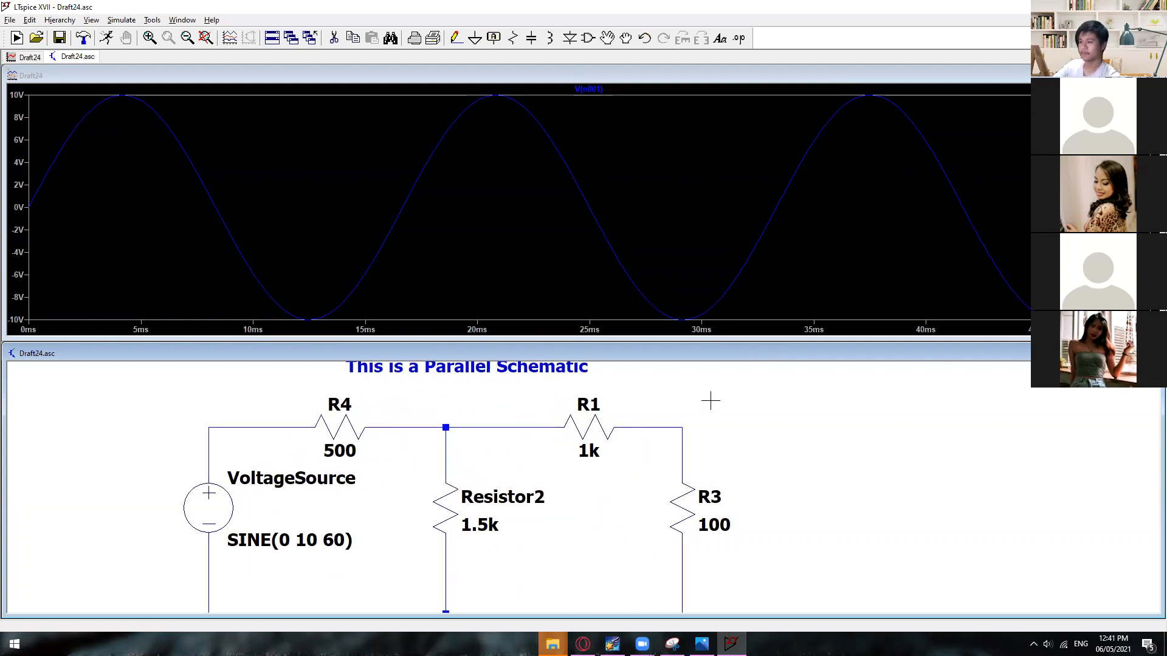
key("F4")
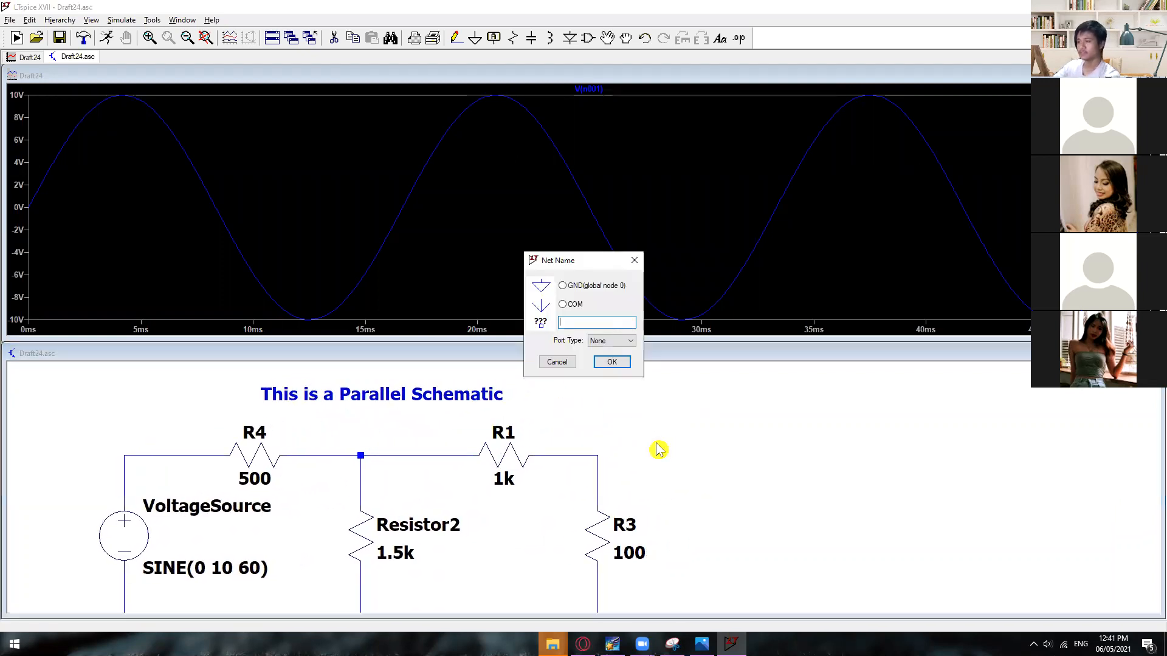
key("Escape")
key("F4")
key("Escape")
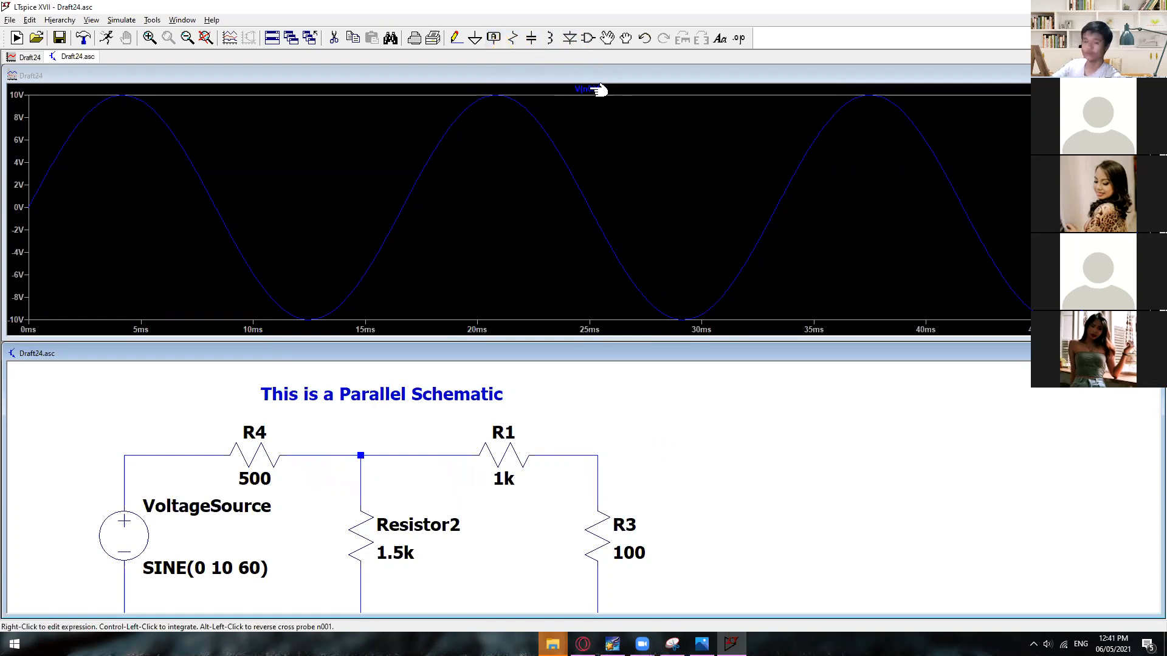
Step: Label the node joining R1 and R3 as Vout and plot its voltage from a new simulation run
left_click(493, 38)
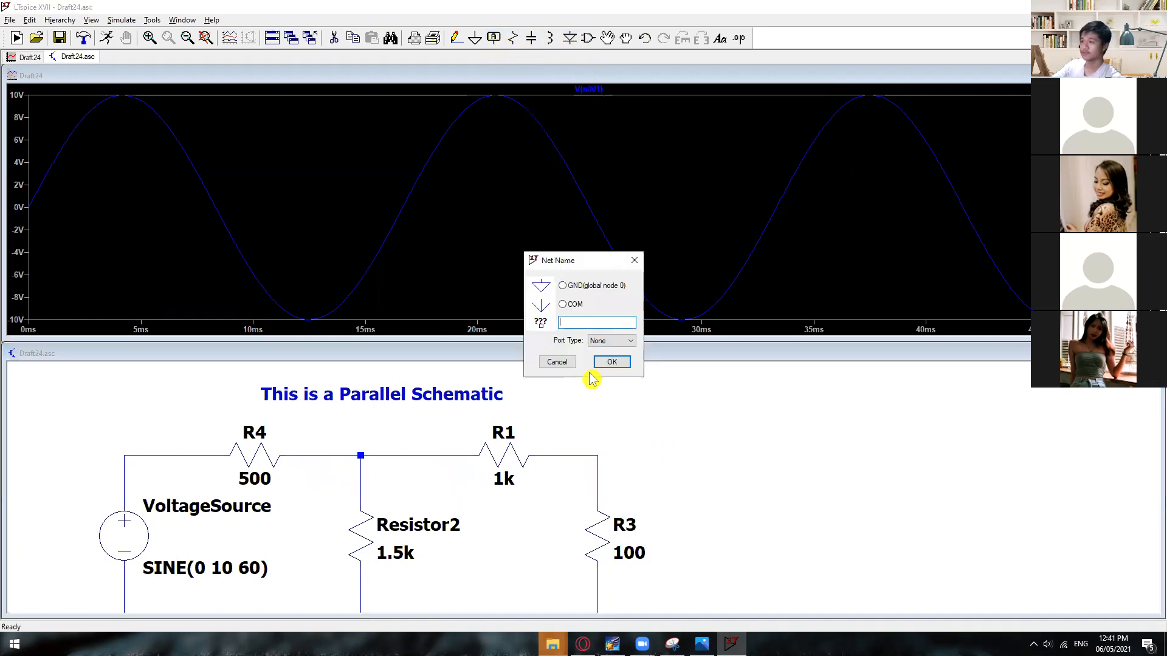
type("Input")
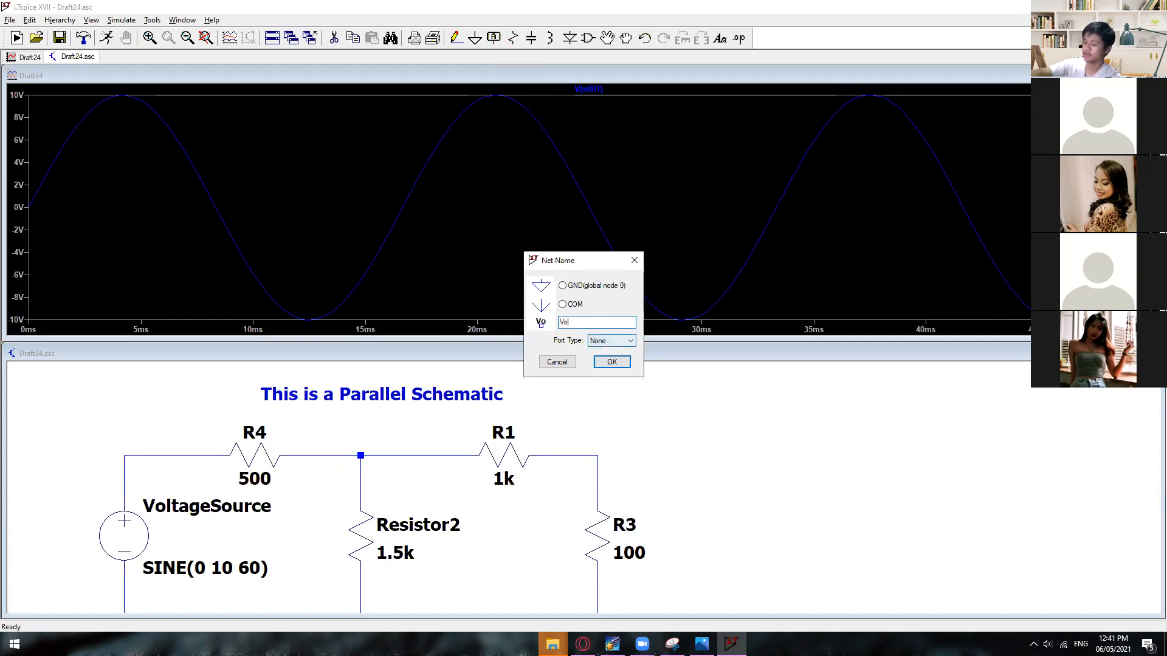
key("Return")
left_click(598, 455)
left_click(359, 133)
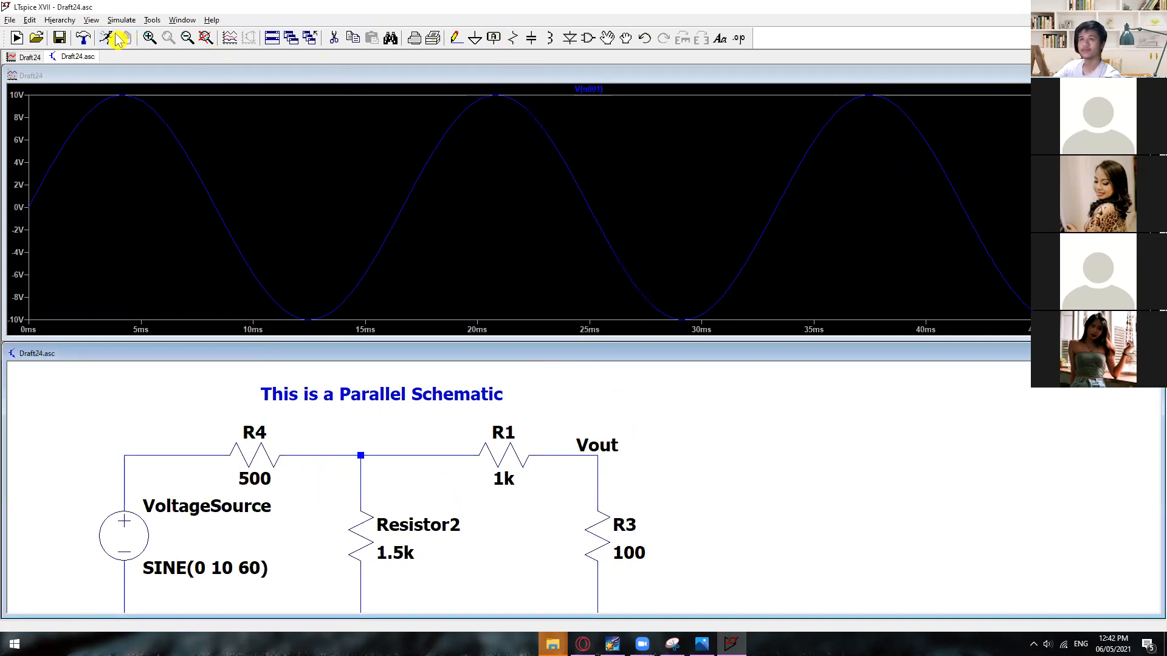
left_click(595, 449)
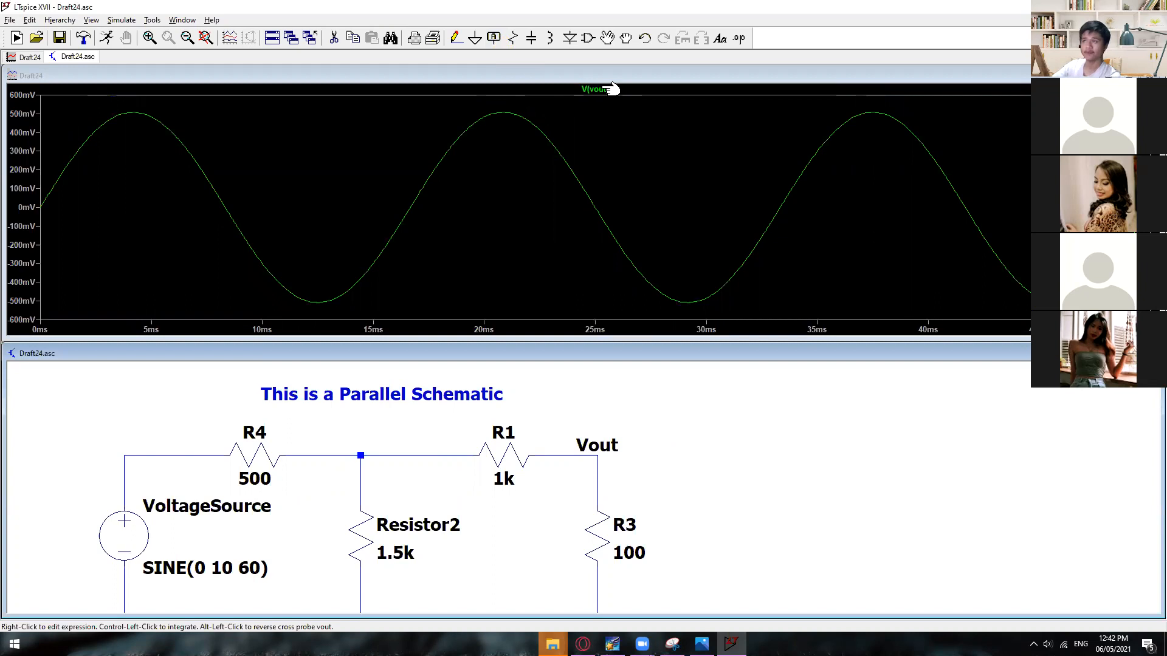
Step: Label the corner node between the voltage source and R4 as Vin
left_click_drag(680, 462, 714, 436)
scroll(714, 425, "up", 1)
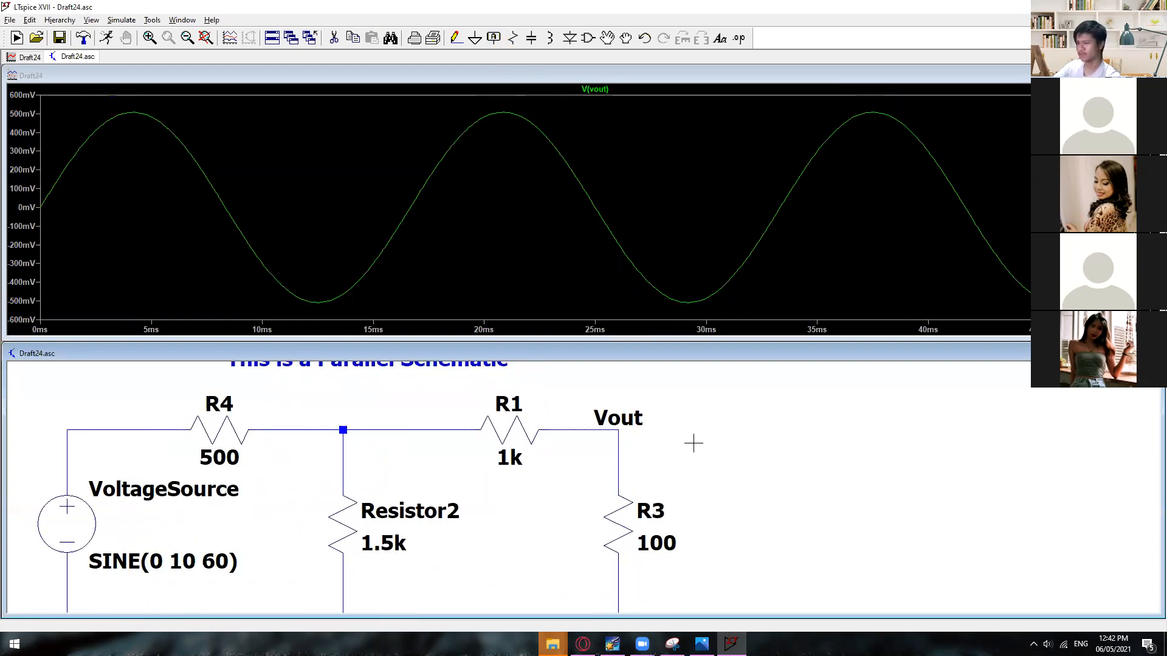
left_click_drag(678, 472, 760, 432)
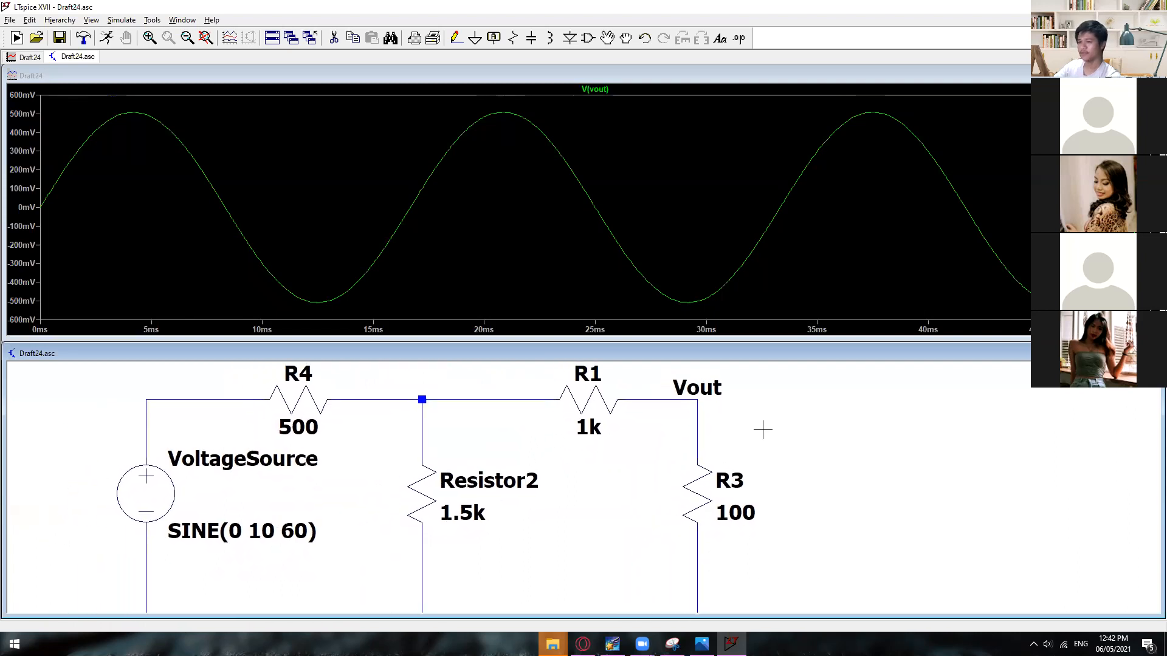
left_click(492, 39)
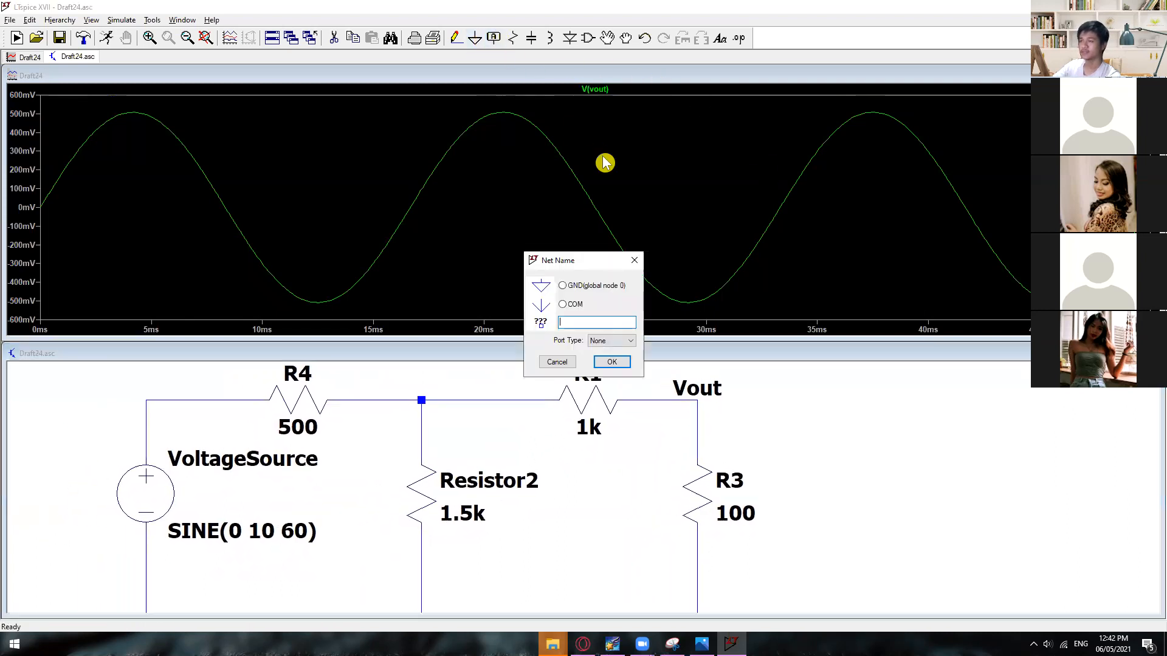
type("Vin\\")
key("Return")
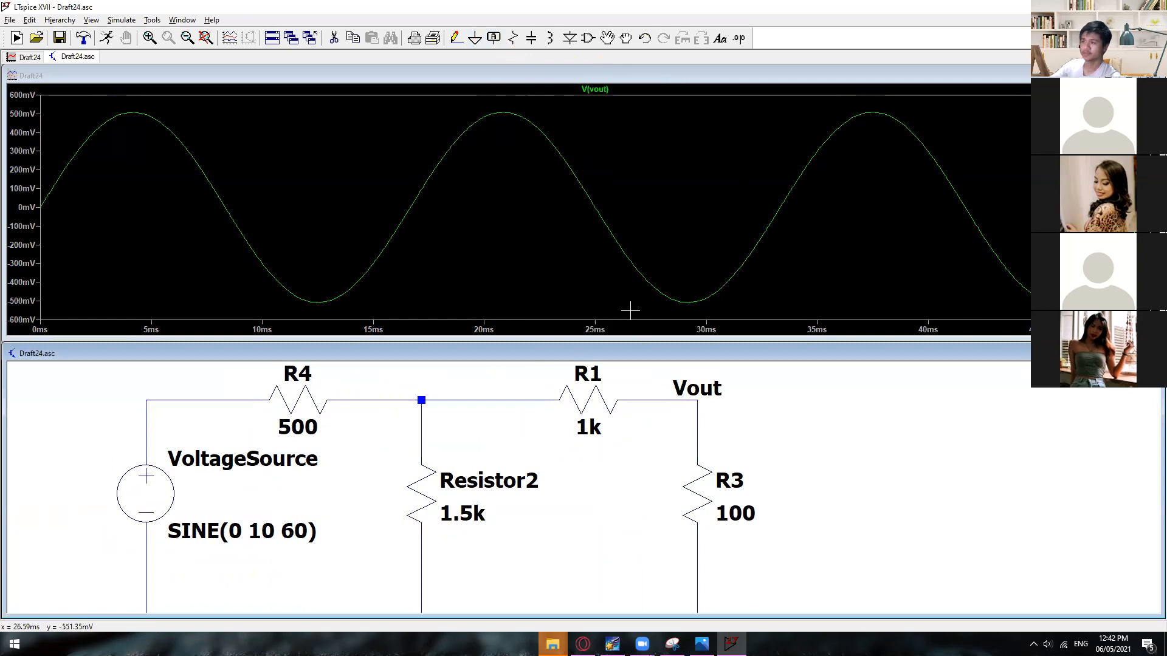
left_click(145, 400)
key("Escape")
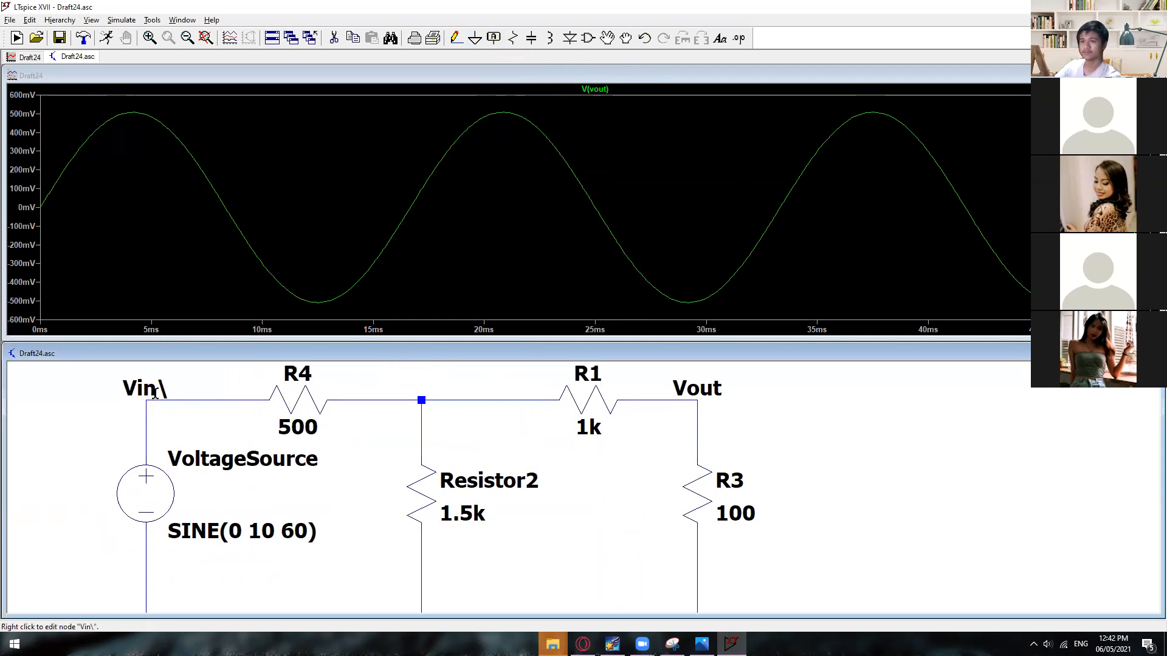
right_click(224, 392)
type("Vin")
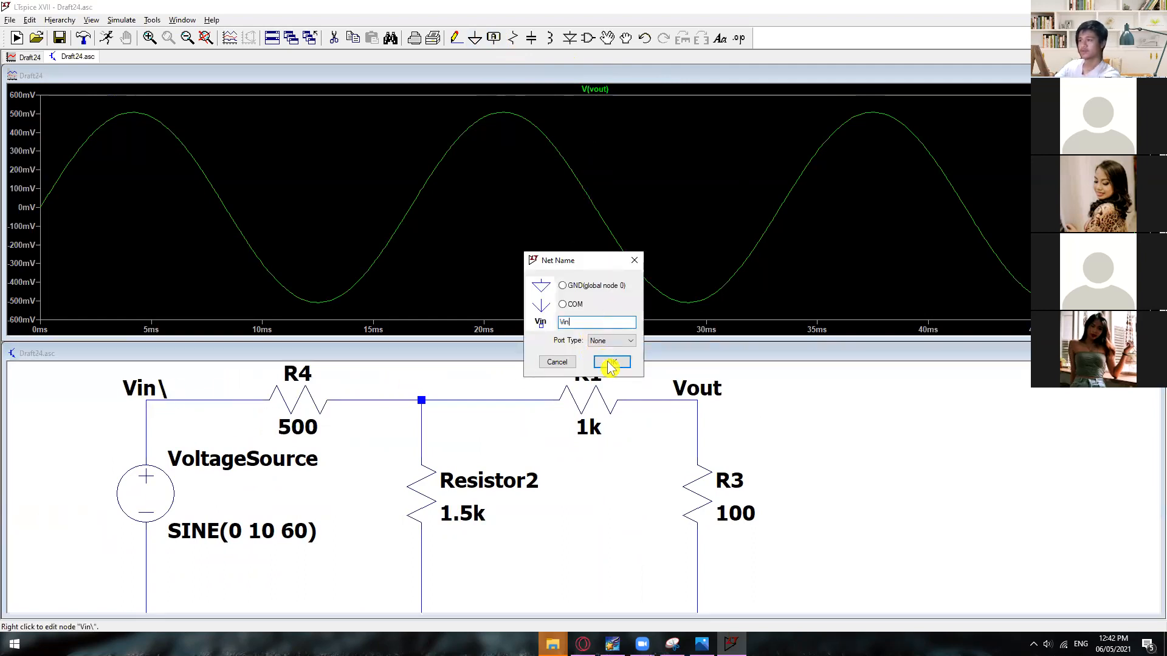
left_click(612, 362)
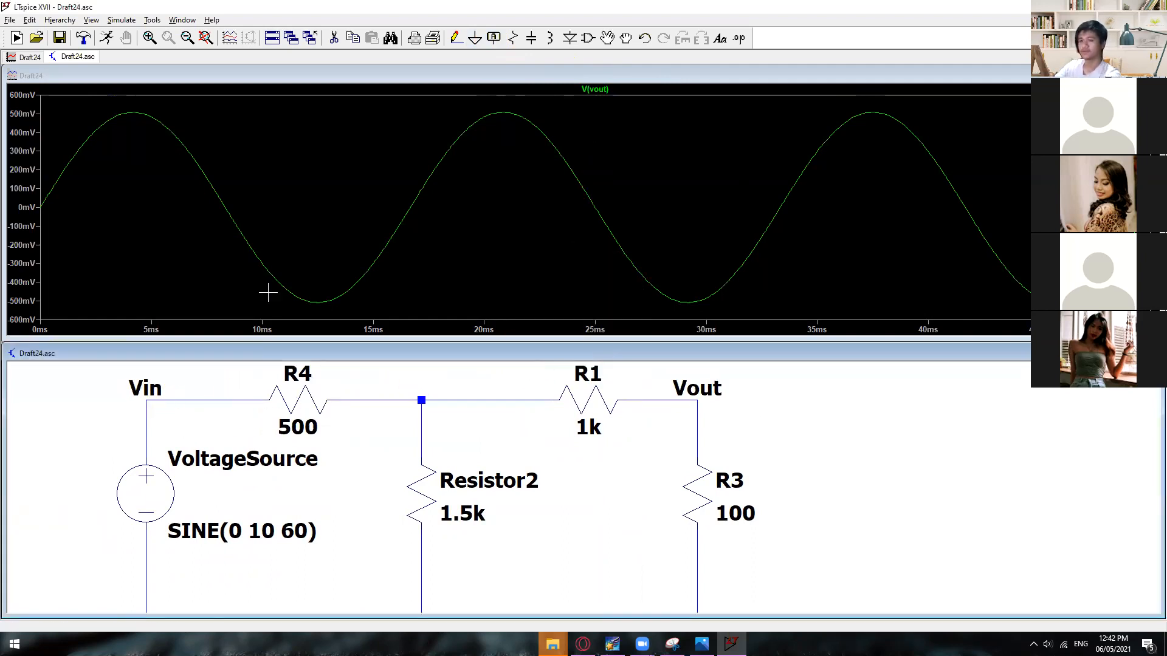
Step: Plot the Vin voltage on its own and add the Vout voltage to the same plot
left_click(159, 396)
left_click(155, 399)
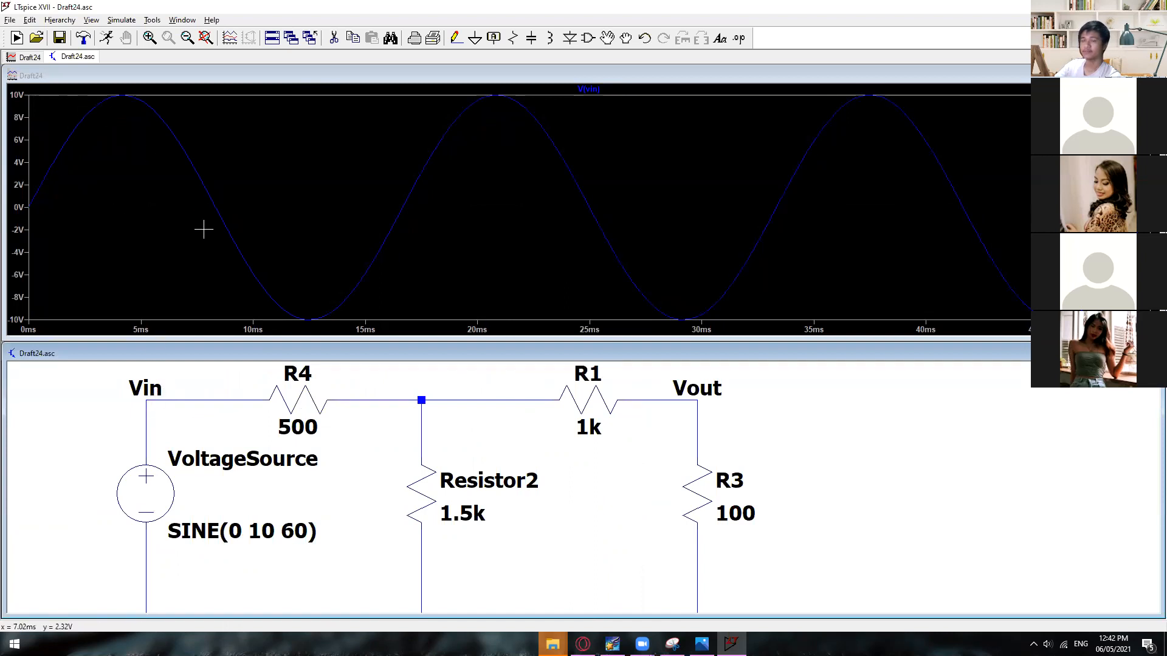
left_click(699, 396)
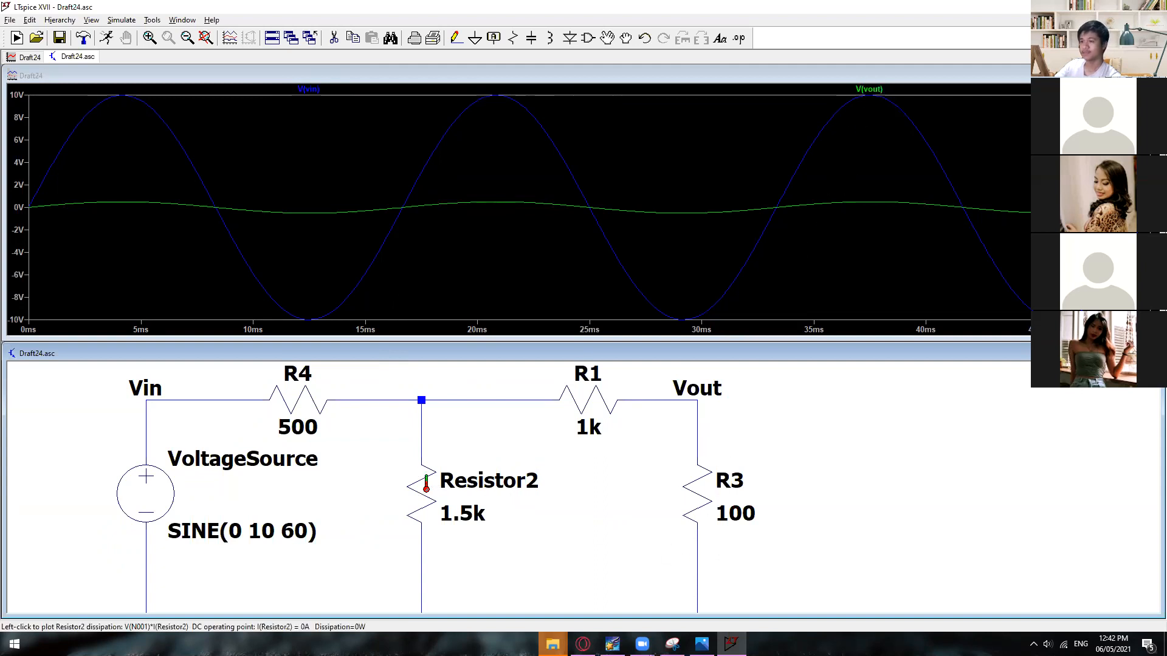
Step: Add the R3 current, the current in the wire above Resistor2 and the power dissipation of Resistor2 to the plot
left_click(697, 414)
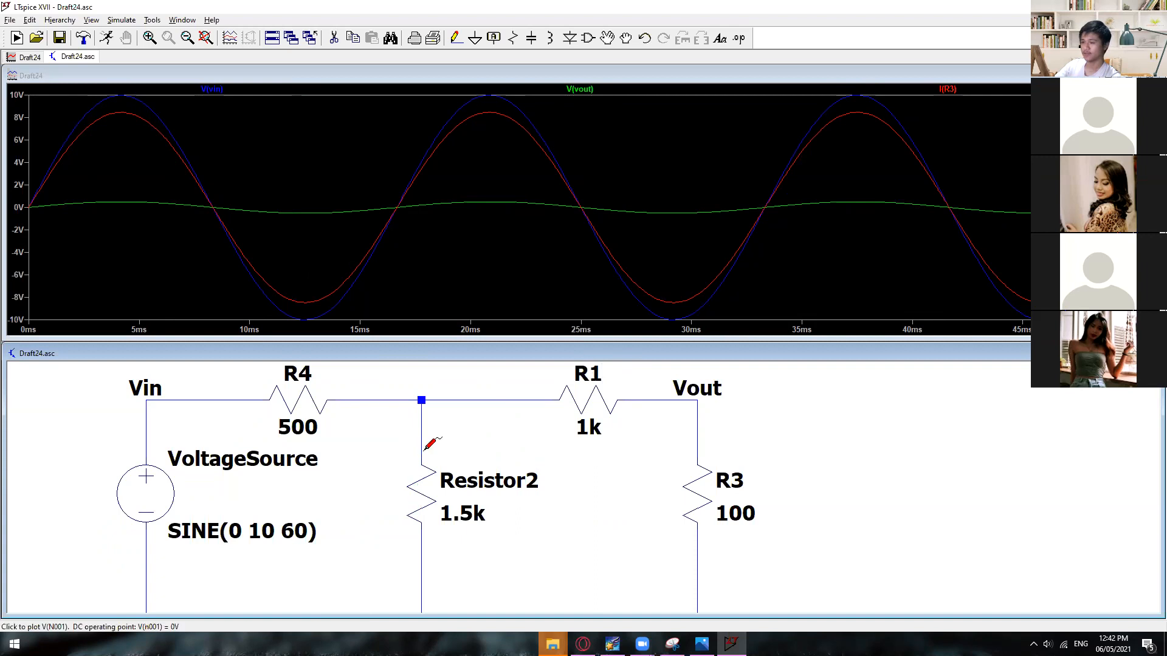
left_click(423, 427, "alt")
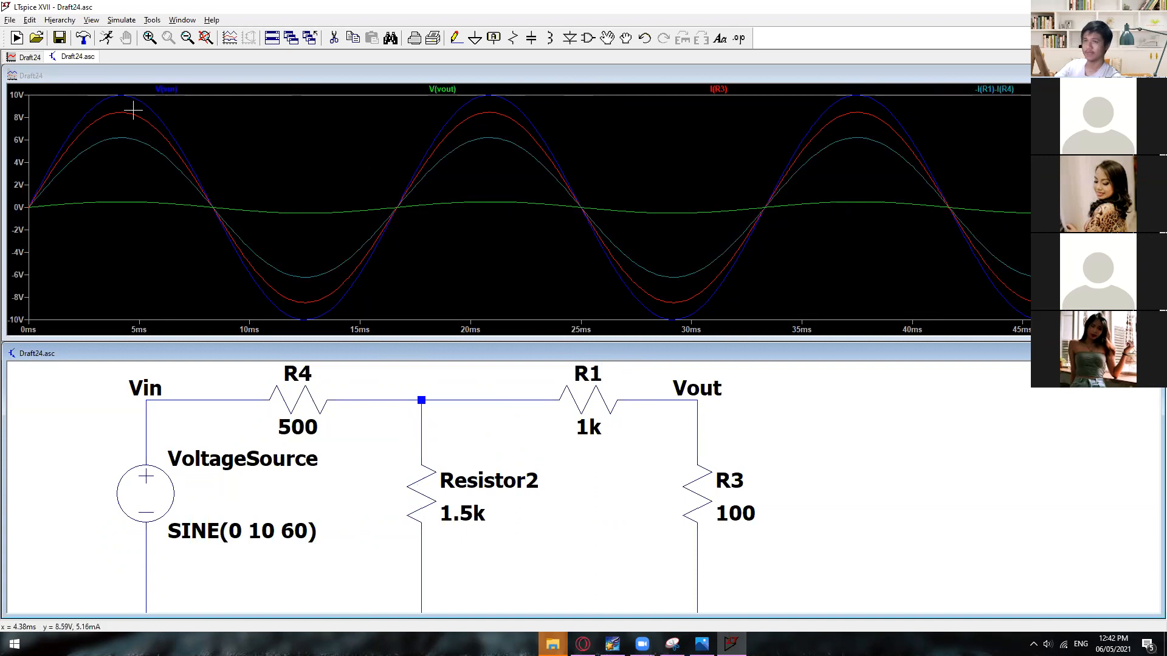
left_click(426, 501, "alt")
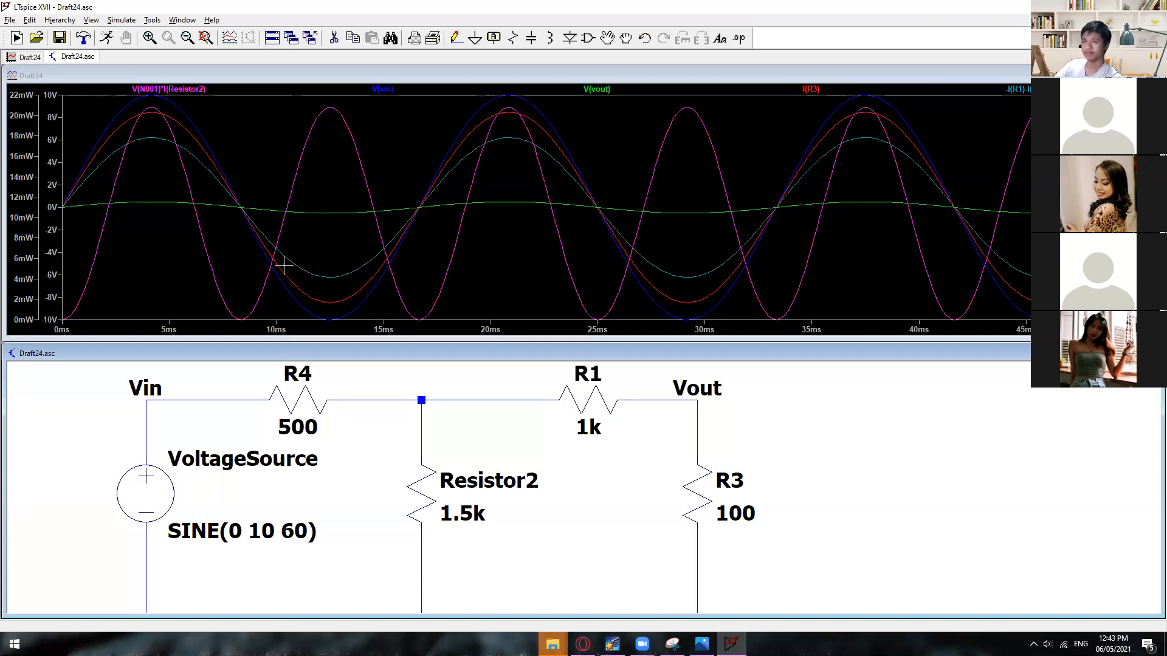
Step: Save the schematic under the new name JustaName in the My schematics folder
mouse_move(992, 521)
left_mouse_down()
mouse_move(1011, 485)
mouse_move(1008, 511)
left_mouse_up()
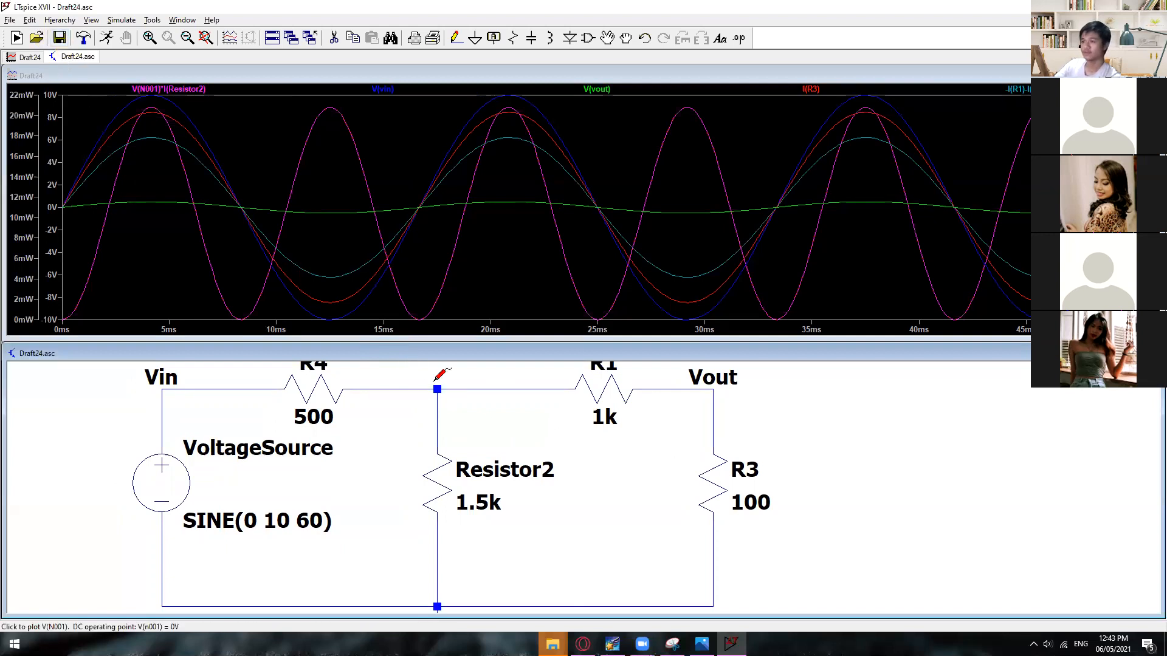
left_click(10, 20)
left_click(30, 101)
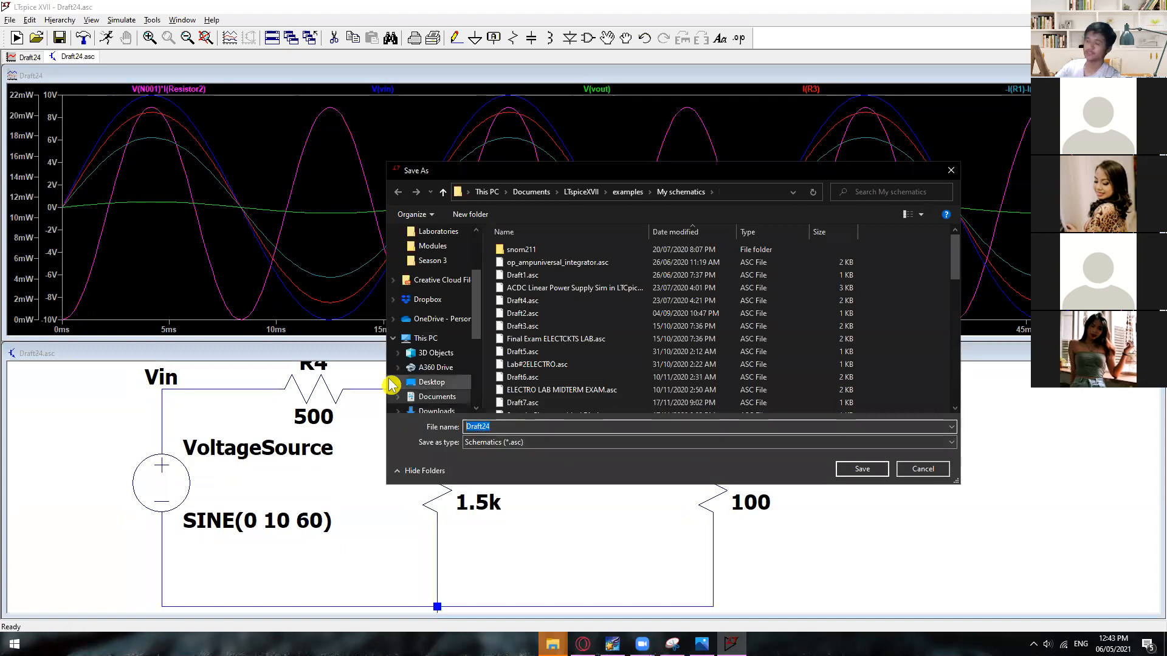
type("JustaName")
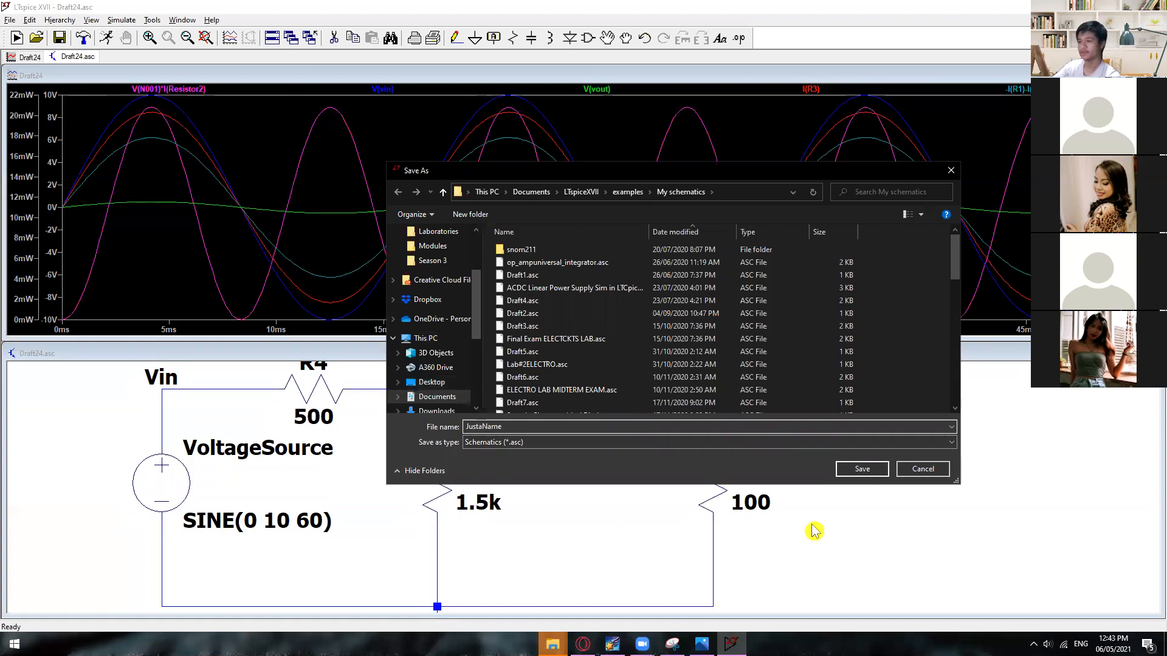
left_click(861, 469)
Step: Duplicate the whole circuit, including its comment text, net labels and simulation directive, to the right of the original
scroll(580, 449, "down", 2)
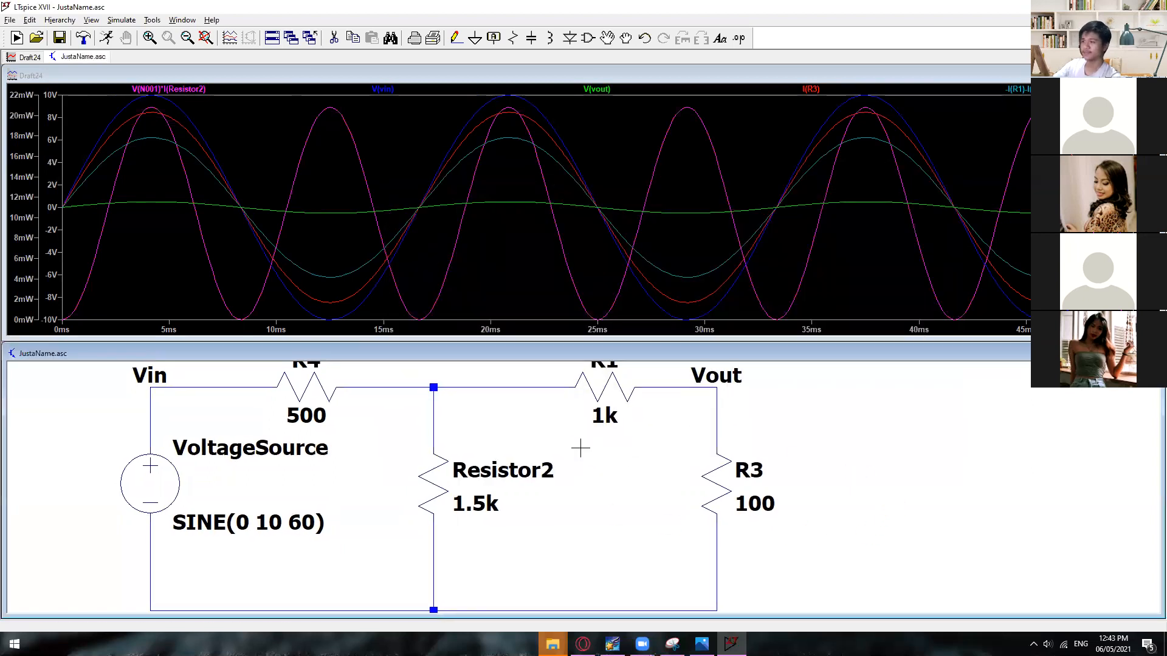
scroll(582, 455, "down", 1)
left_click_drag(796, 476, 846, 505)
scroll(846, 505, "down", 1)
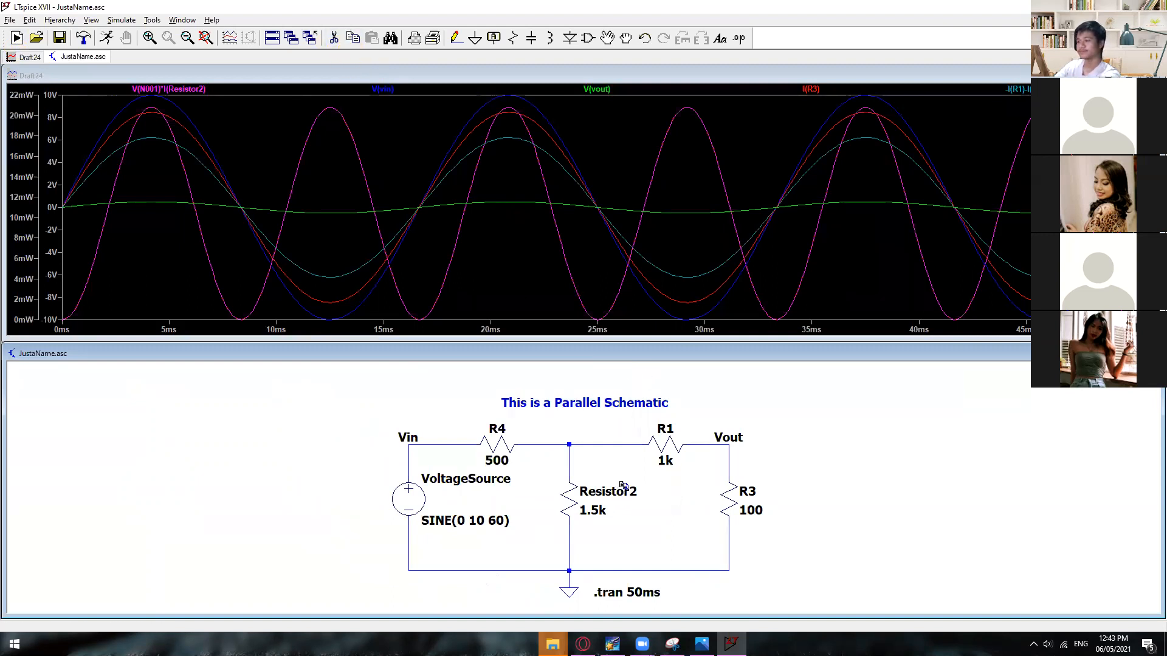
left_click(498, 444)
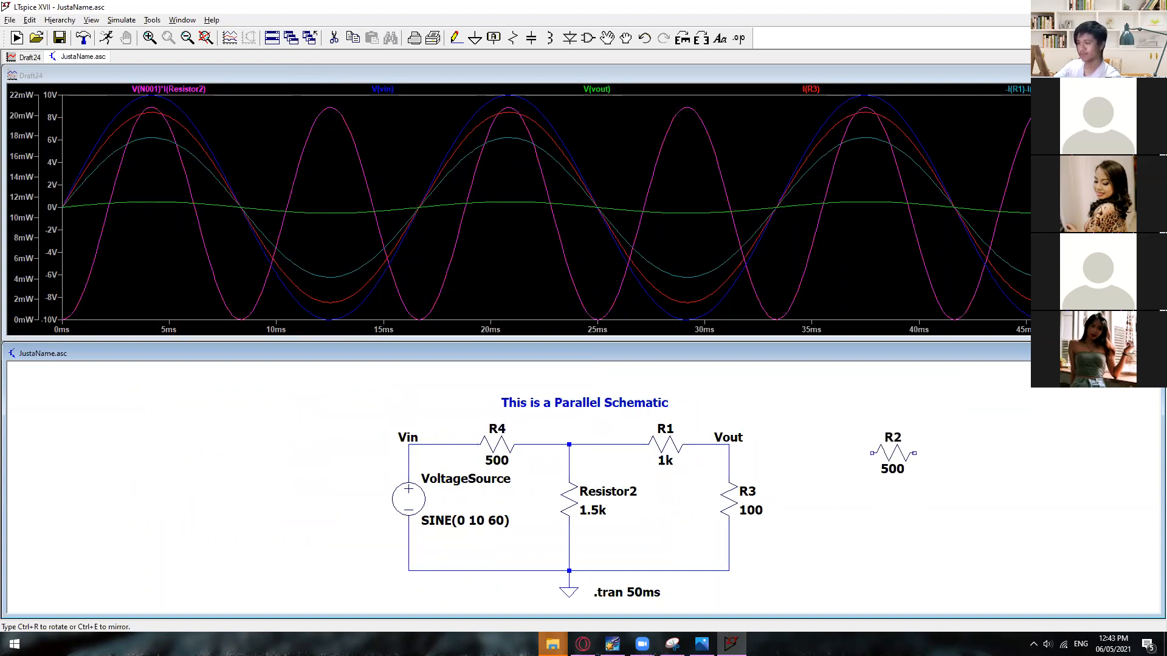
key("Escape")
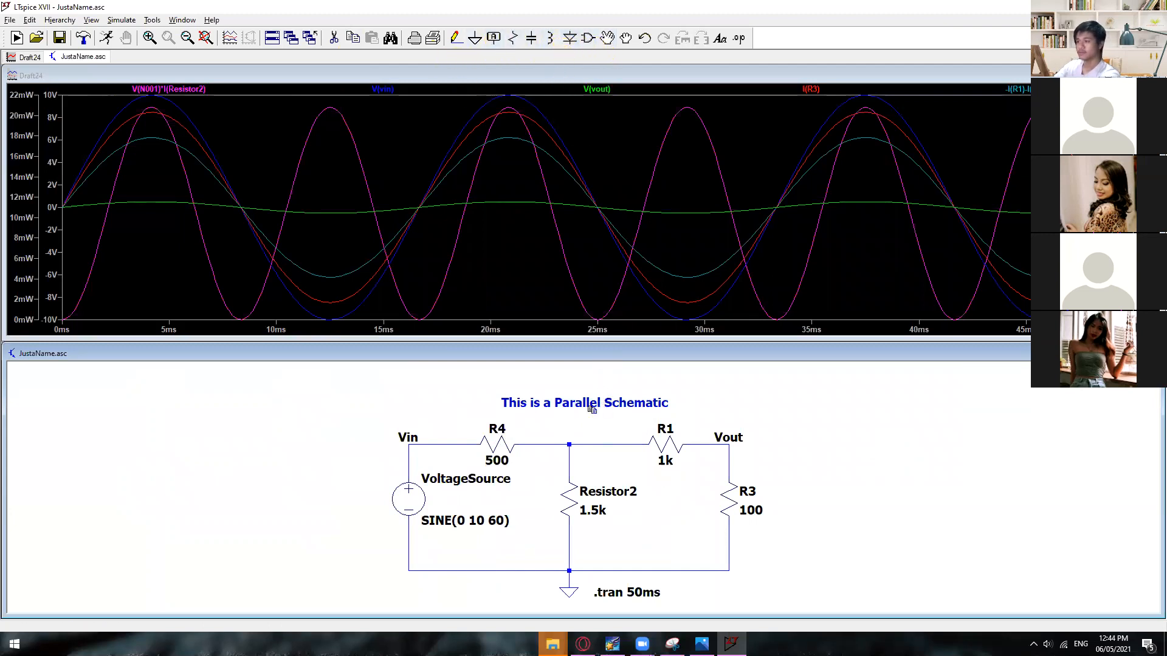
left_click_drag(409, 419, 780, 615)
left_click(966, 487)
key("Escape")
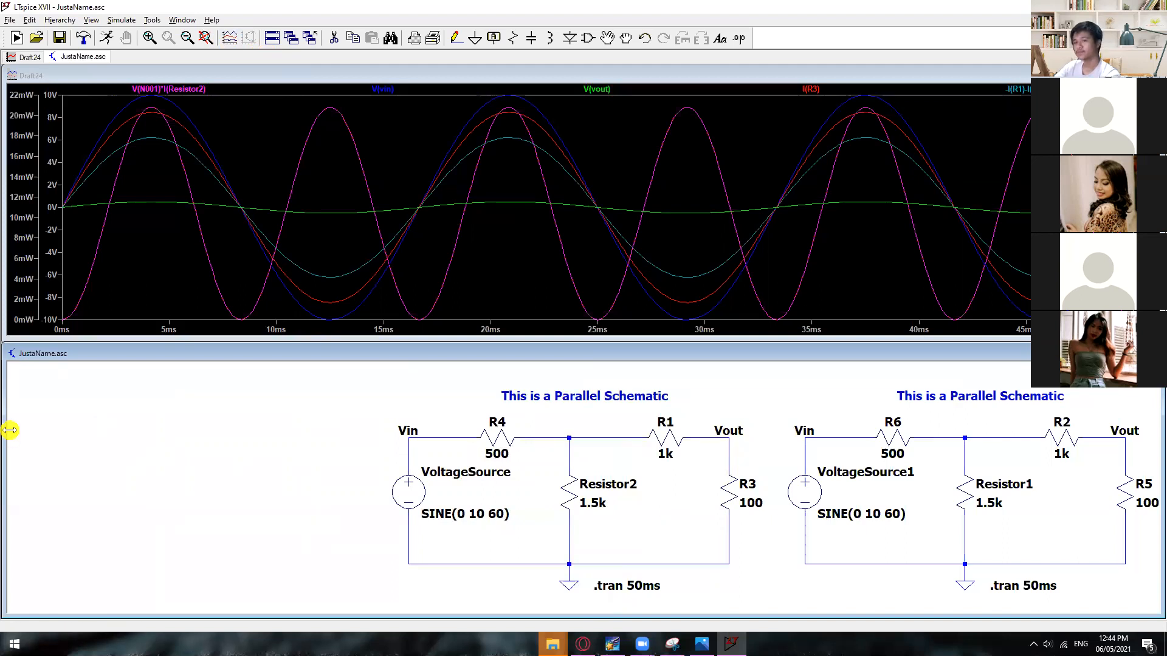
Step: Cascade the windows and shrink the schematic window into the lower-right quarter of the workspace
left_click_drag(10, 430, 622, 468)
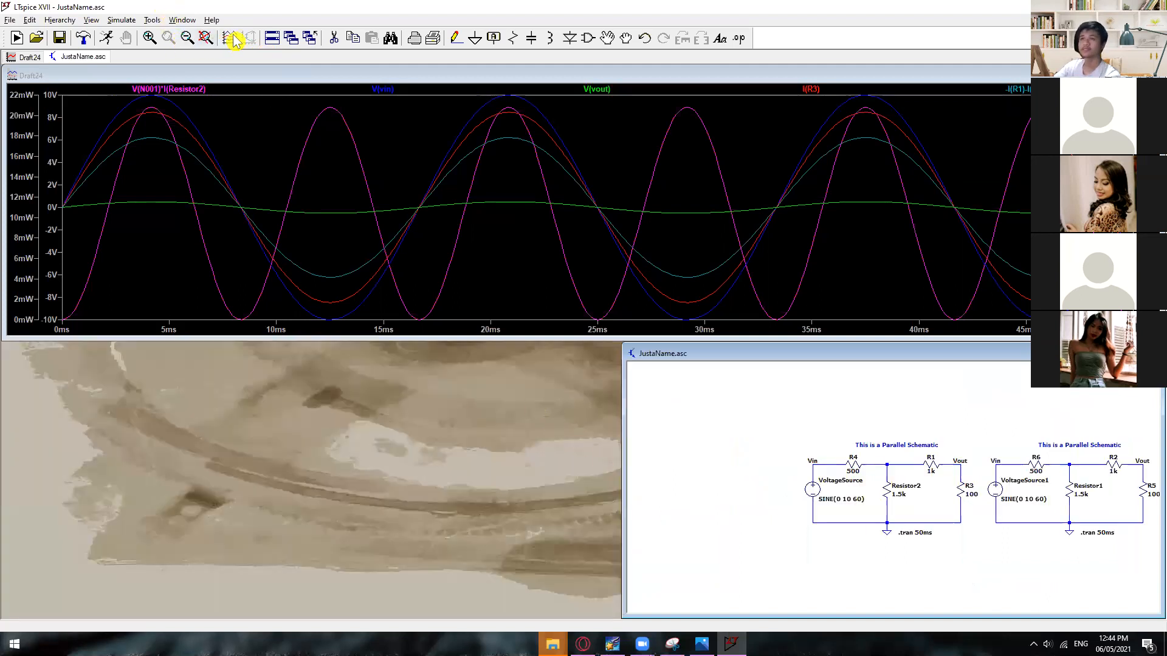
left_click(290, 39)
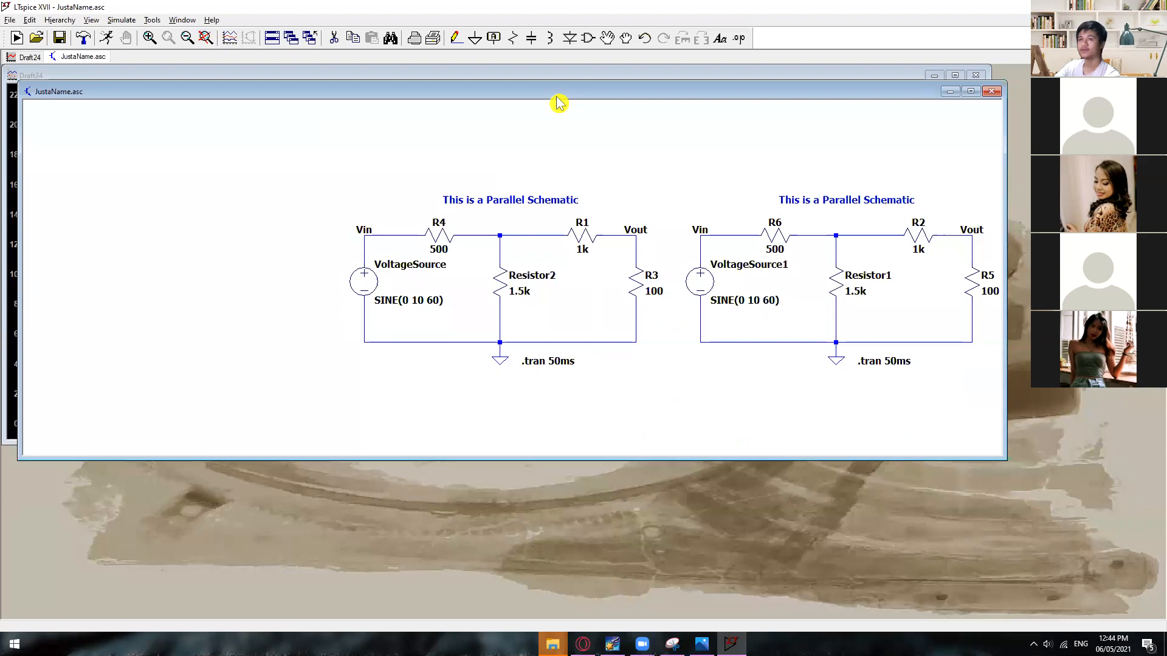
left_click_drag(558, 103, 709, 260)
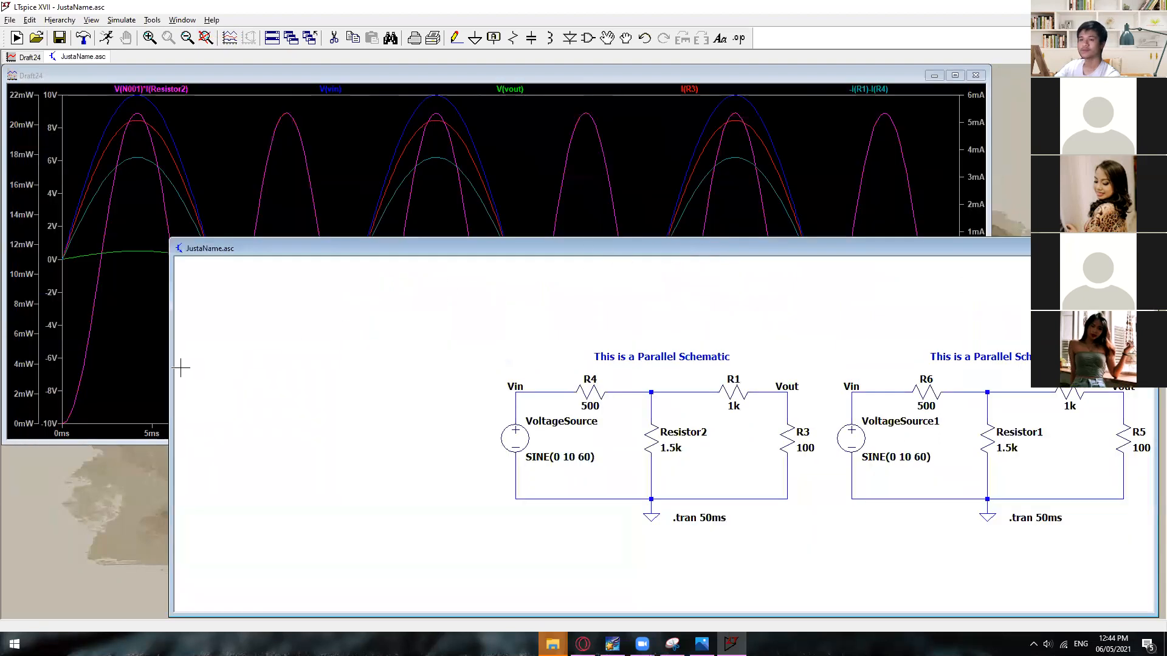
left_click_drag(171, 367, 565, 367)
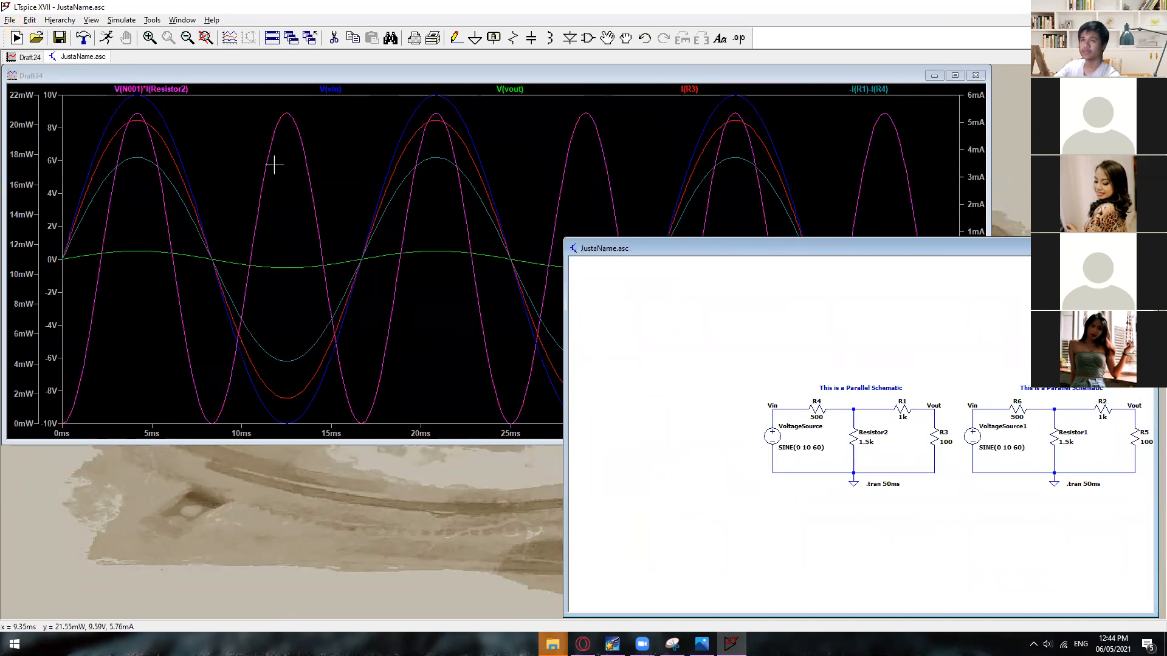
left_click_drag(797, 240, 800, 368)
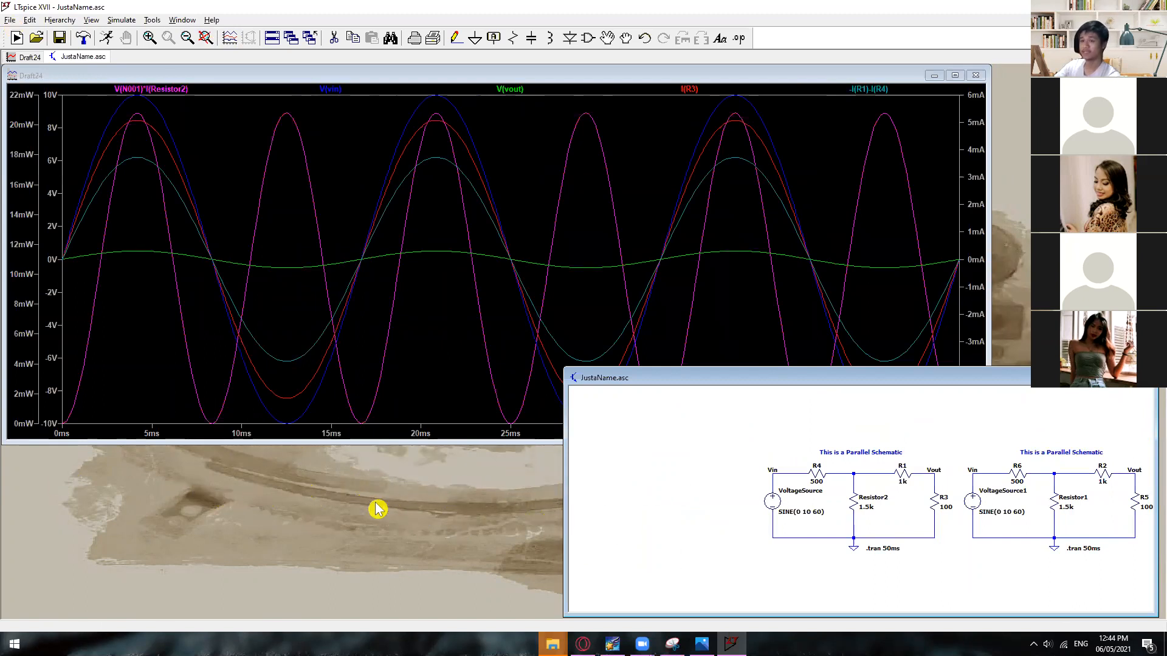
Step: Move the waveform window above the schematic window and narrow it until their left edges line up
left_click_drag(301, 82, 593, 82)
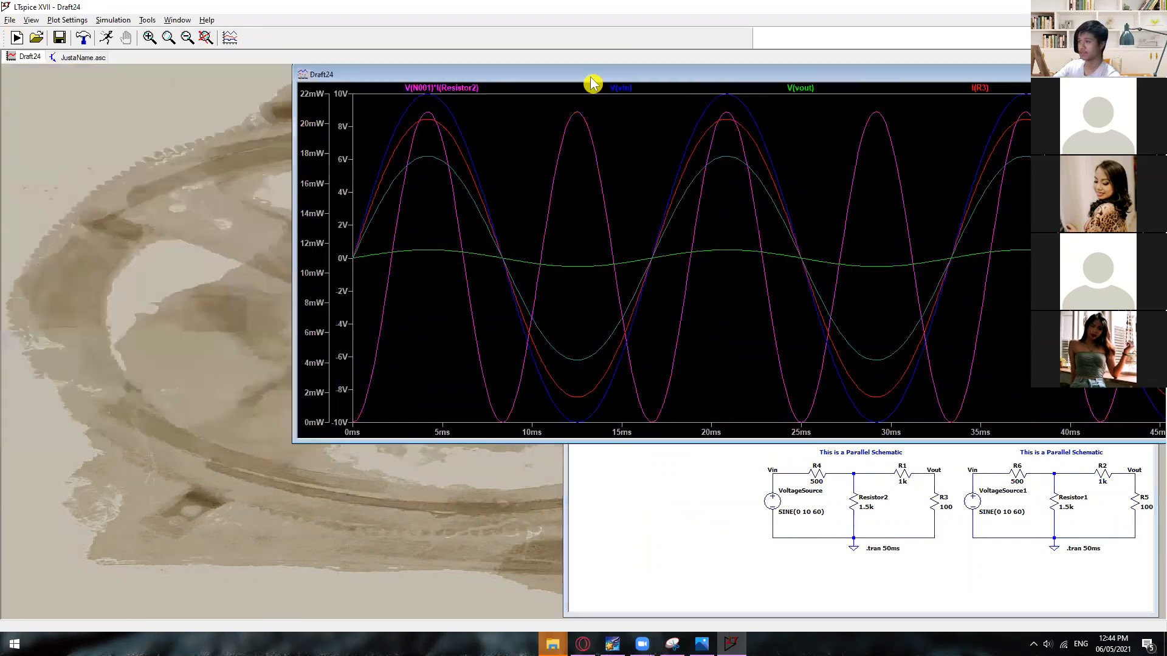
left_click_drag(292, 194, 564, 194)
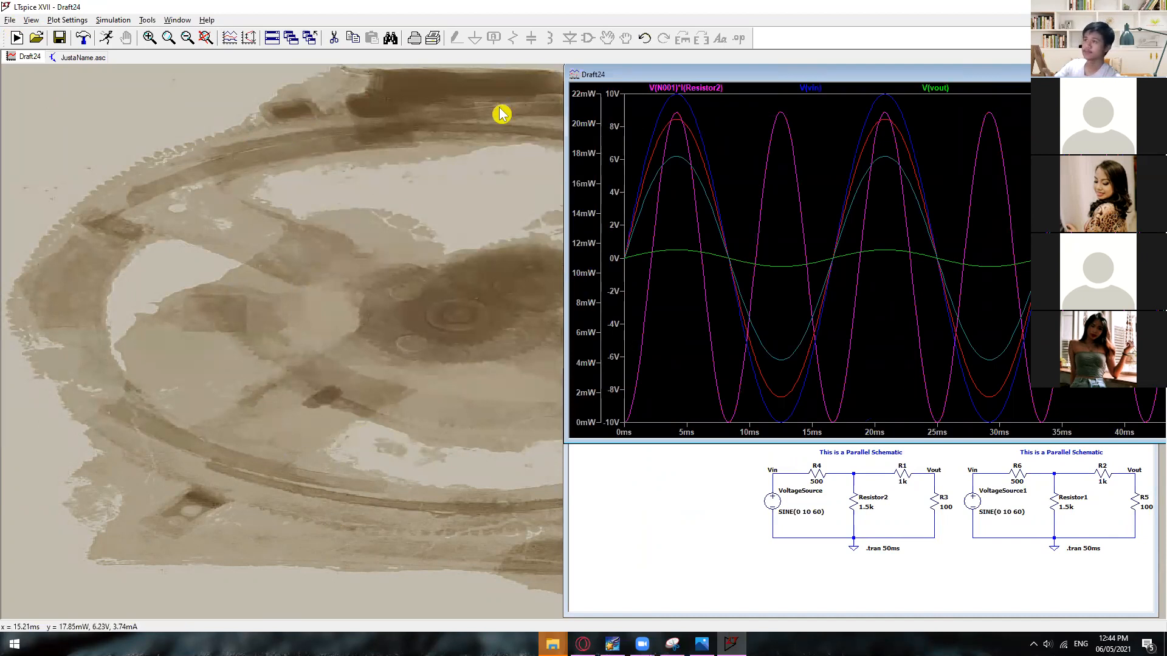
Step: Shorten the Draft24 waveform window from below until the whole JustaName schematic window underneath is uncovered
left_click(9, 20)
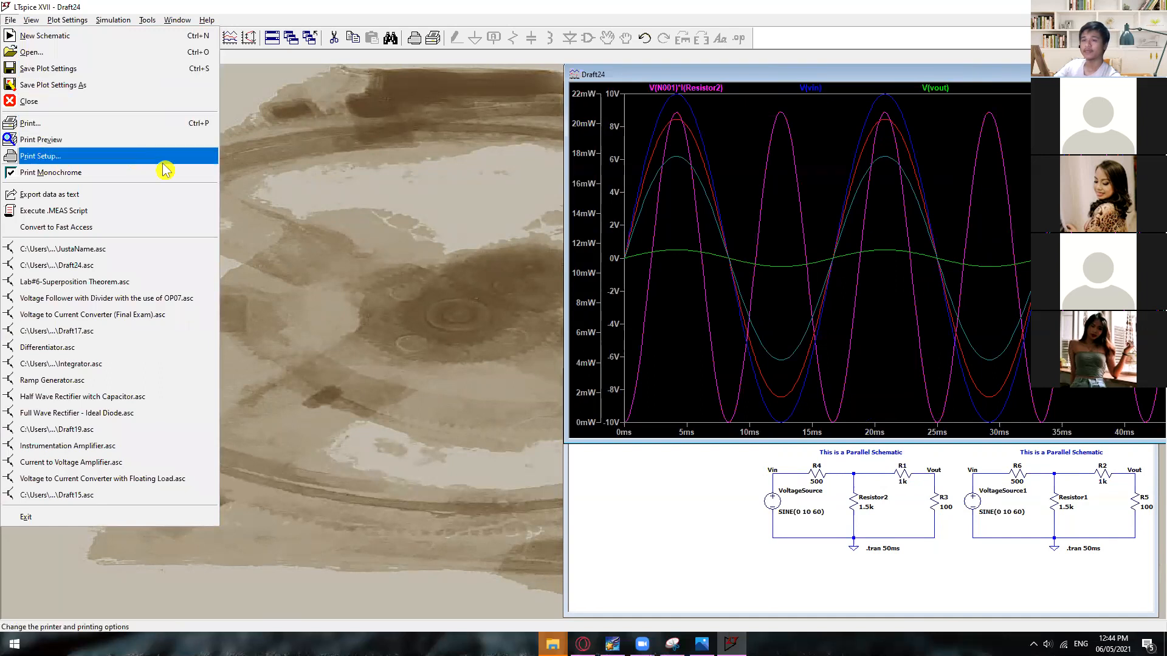
left_click(411, 191)
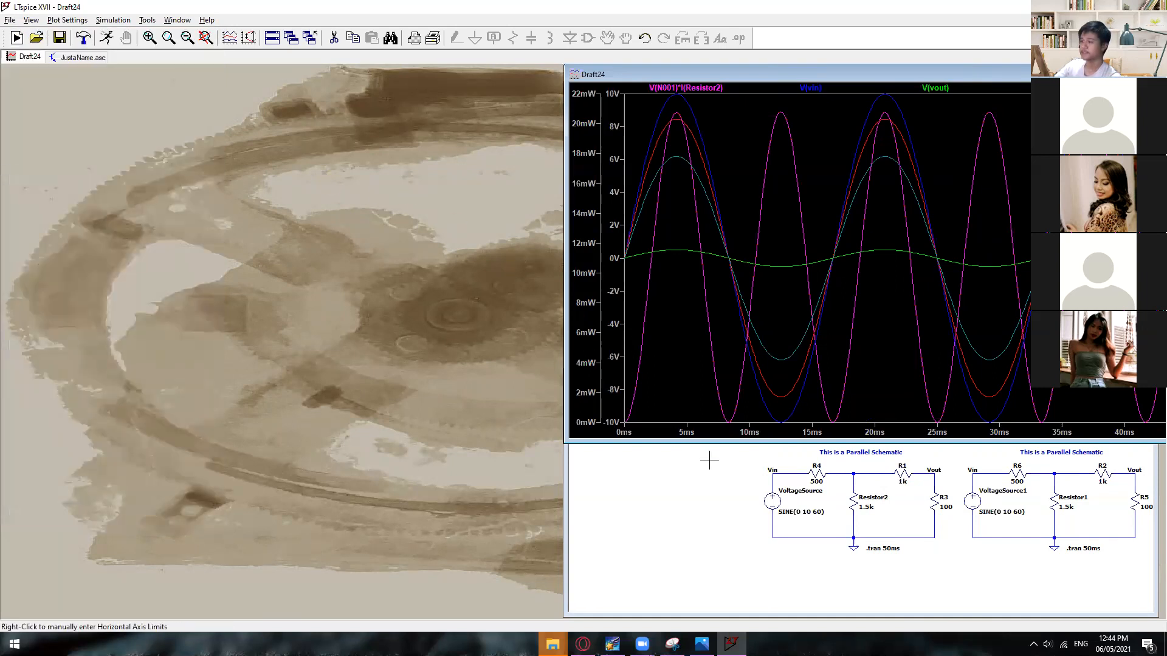
left_click_drag(718, 443, 732, 364)
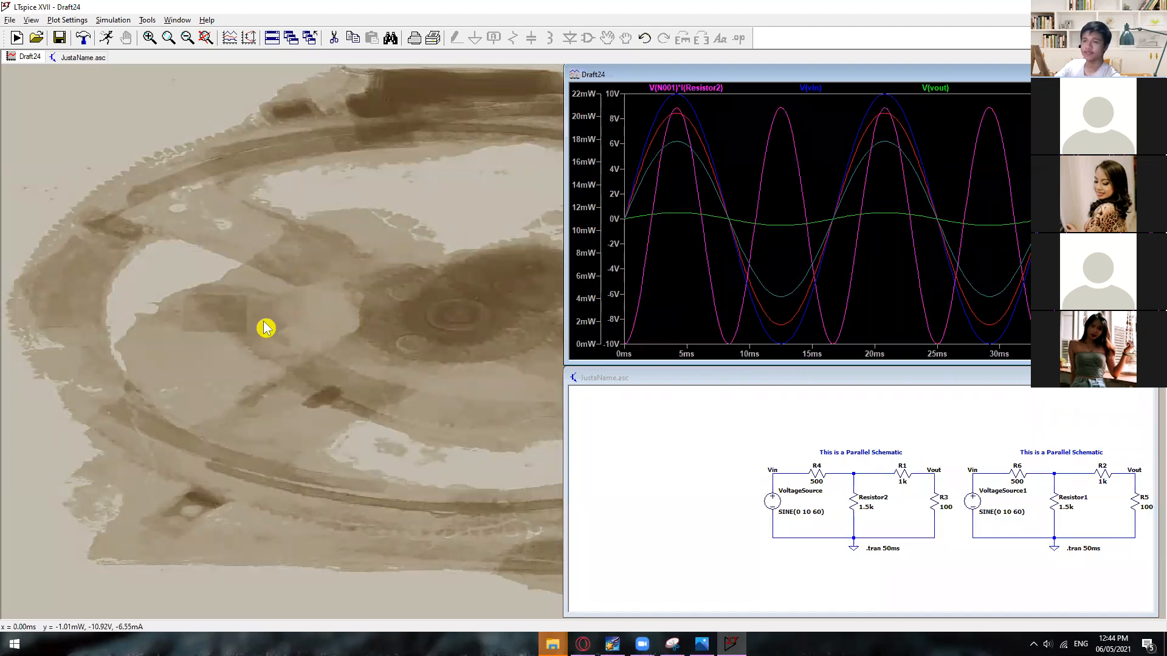
Step: Create a new schematic and fit its window into the free lower-left quarter of the workspace, beside the JustaName window
left_click(11, 20)
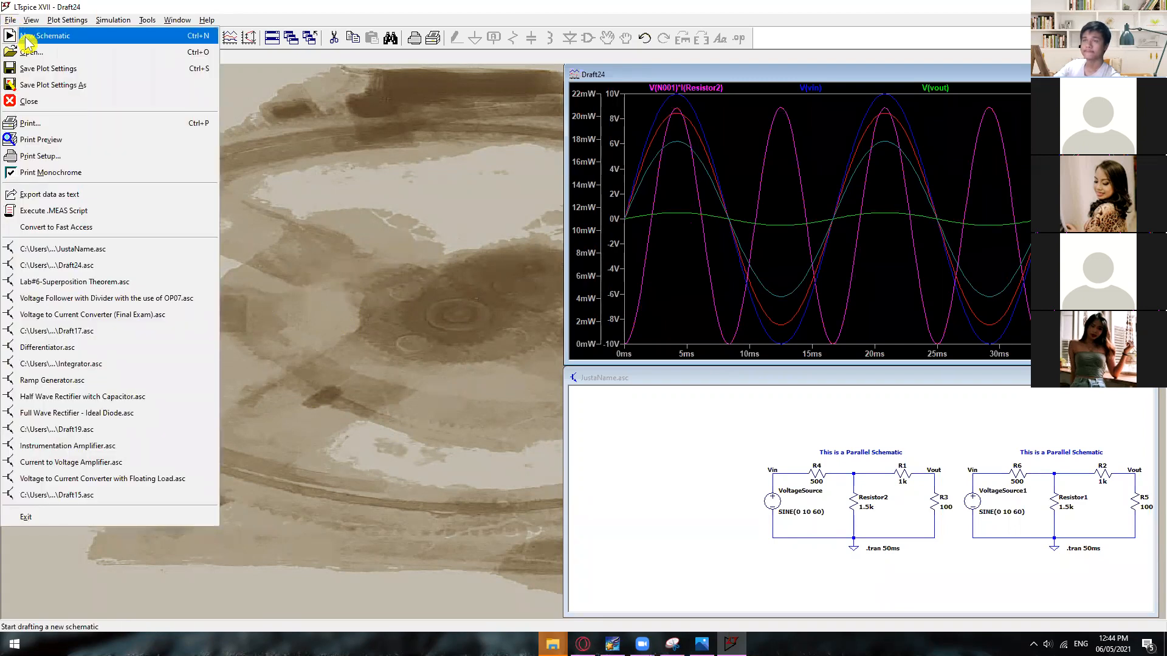
left_click(36, 35)
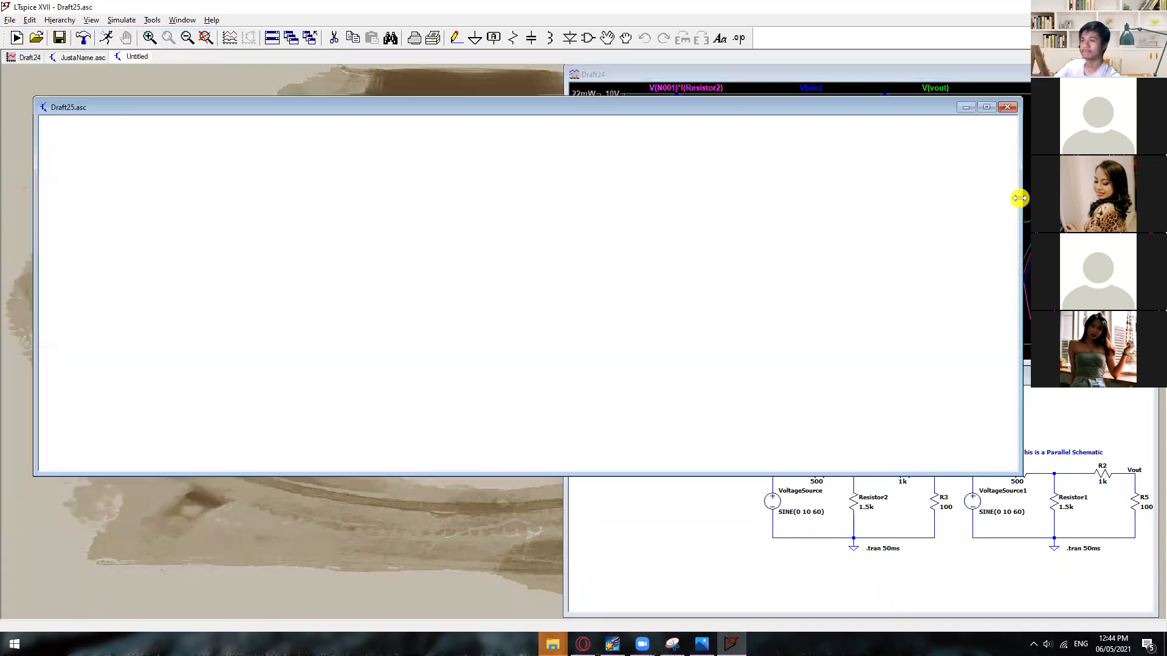
left_click_drag(1020, 198, 508, 197)
left_click_drag(403, 117, 426, 373)
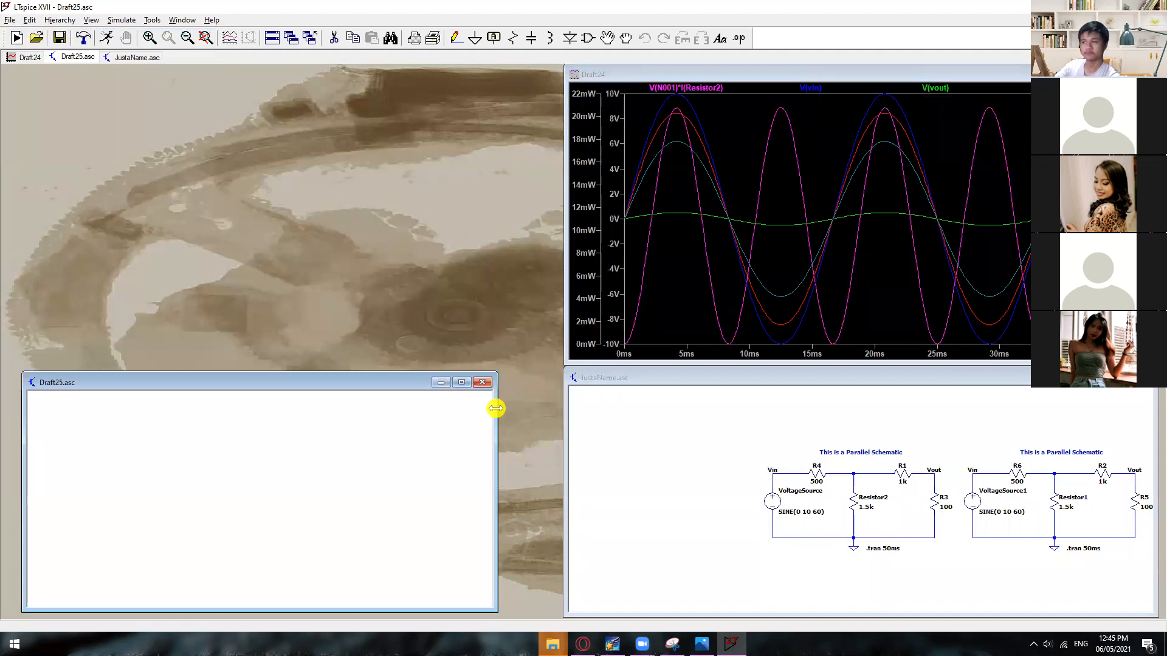
left_click_drag(496, 408, 559, 408)
Step: Place a voltage source, a horizontal resistor above it, a vertical resistor on the opposite side and a ground in the new schematic
key("F2")
key("Return")
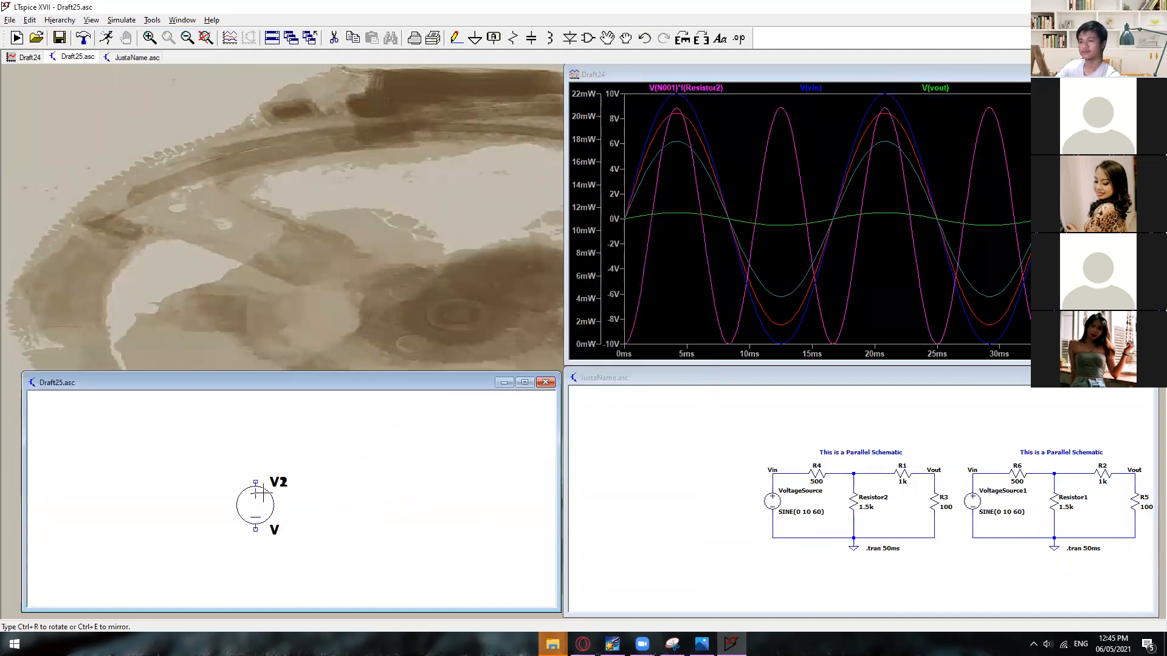
left_click(256, 494)
key("r")
left_click(327, 434)
key("ctrl+r")
left_click(427, 495)
key("g")
left_click(351, 568)
key("Escape")
Step: Wire the source and both resistors into a series loop and connect the ground to its lower wire
key("F3")
left_click(255, 482)
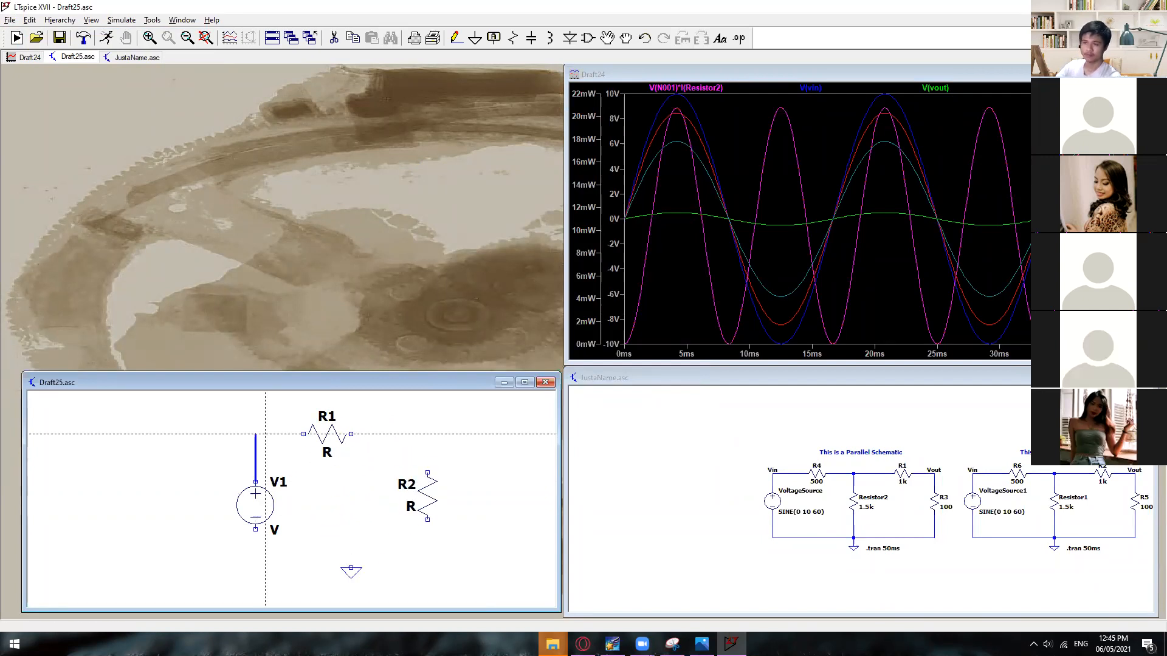
left_click(427, 434)
left_click(427, 548)
left_click(255, 531)
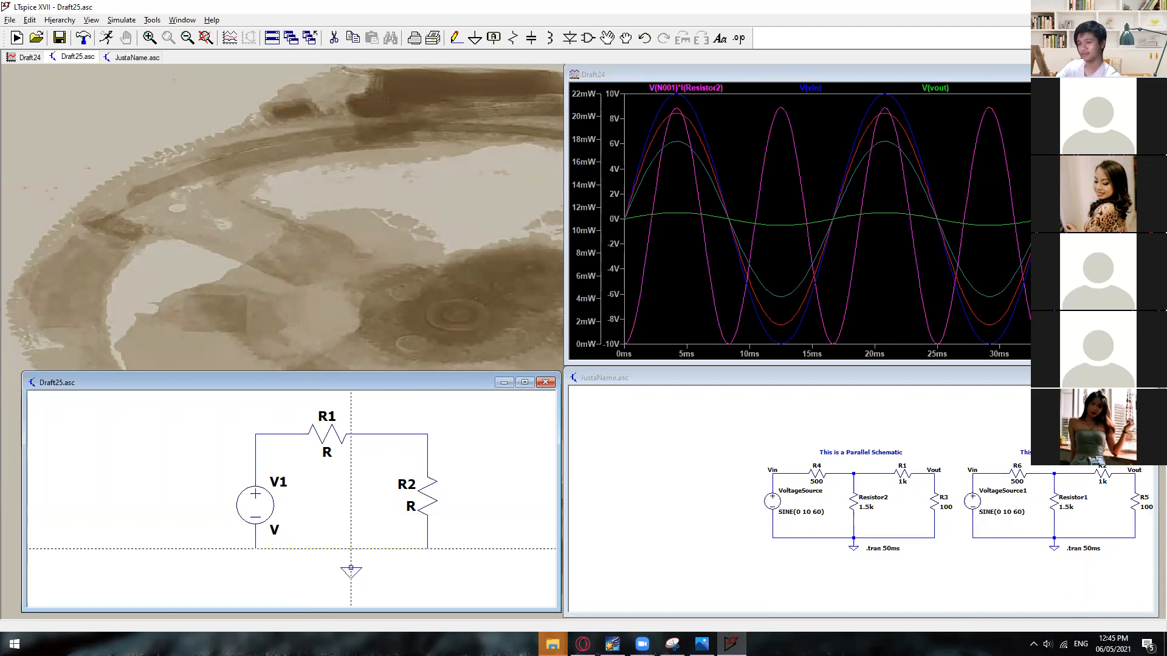
left_click(351, 567)
key("Escape")
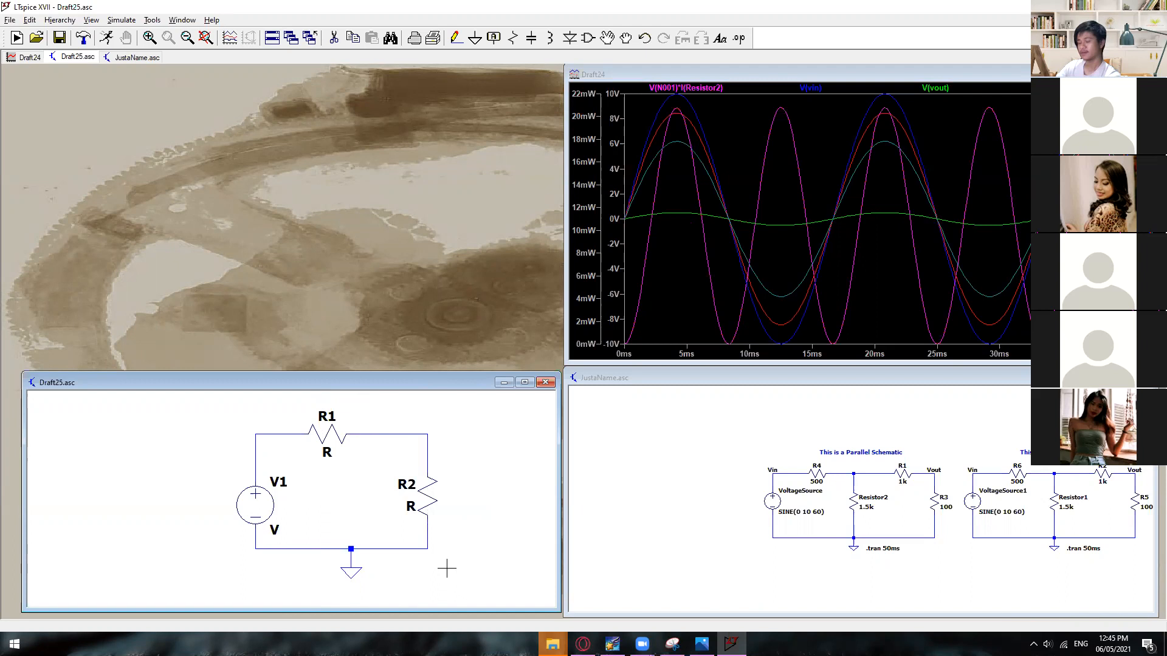
left_click_drag(455, 572, 455, 575)
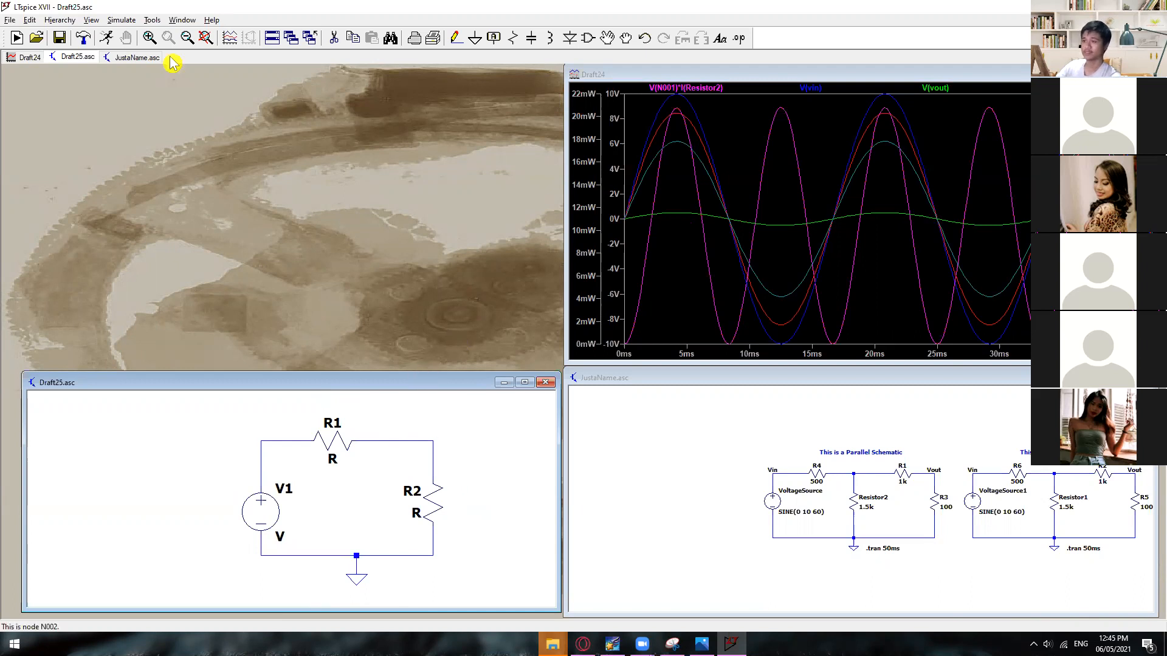
Step: Try to run a transient simulation of the new circuit with a stop time of 10ms, and dismiss the resulting messages
left_click(106, 38)
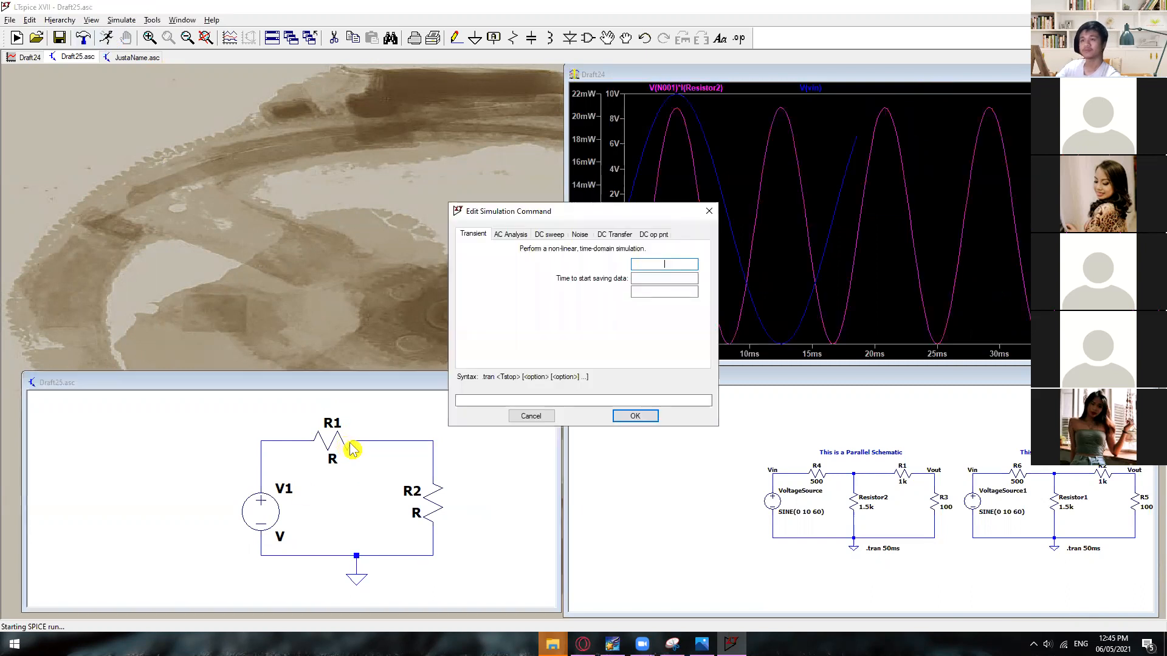
type("10kms")
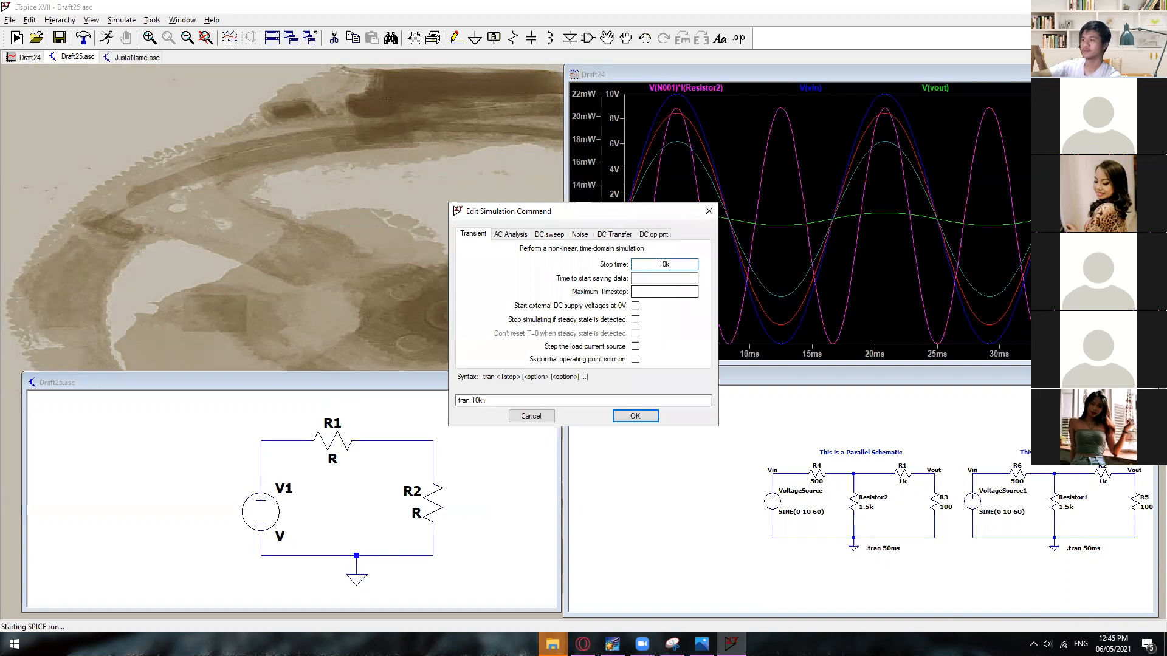
key("Return")
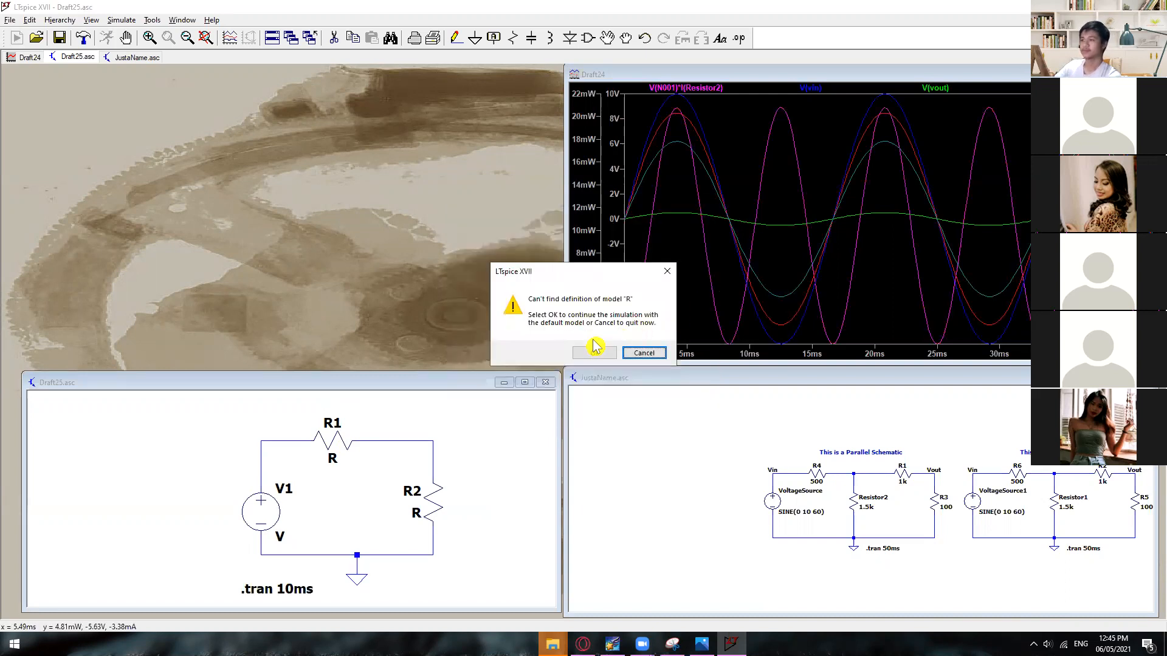
left_click(635, 359)
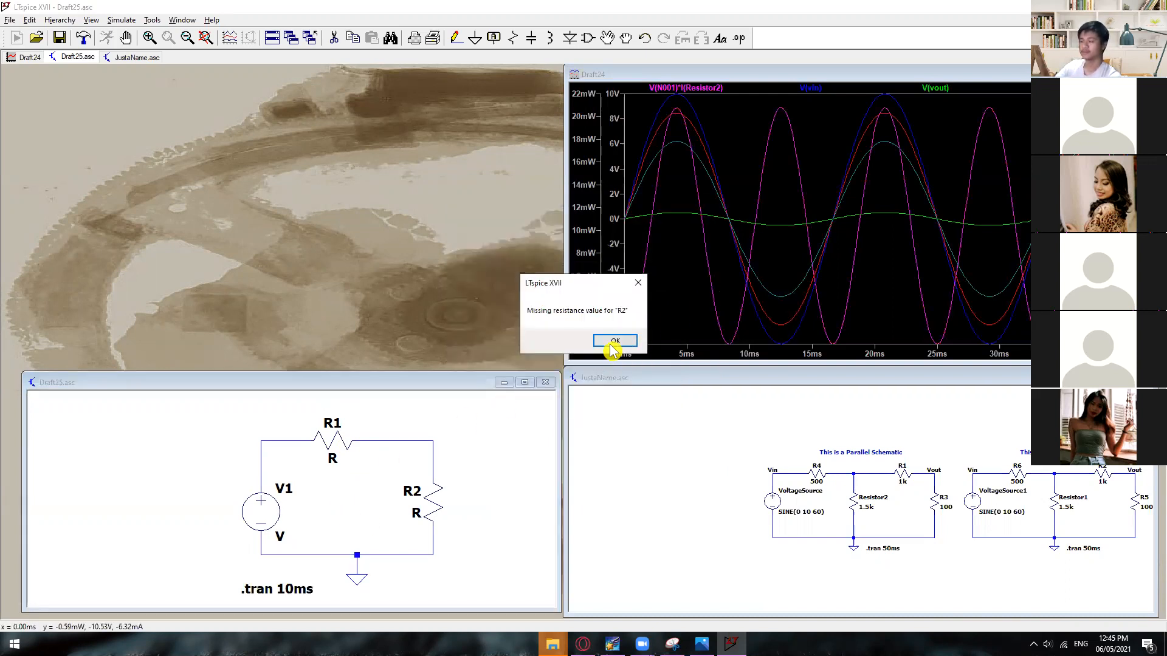
left_click(608, 353)
left_click(766, 166)
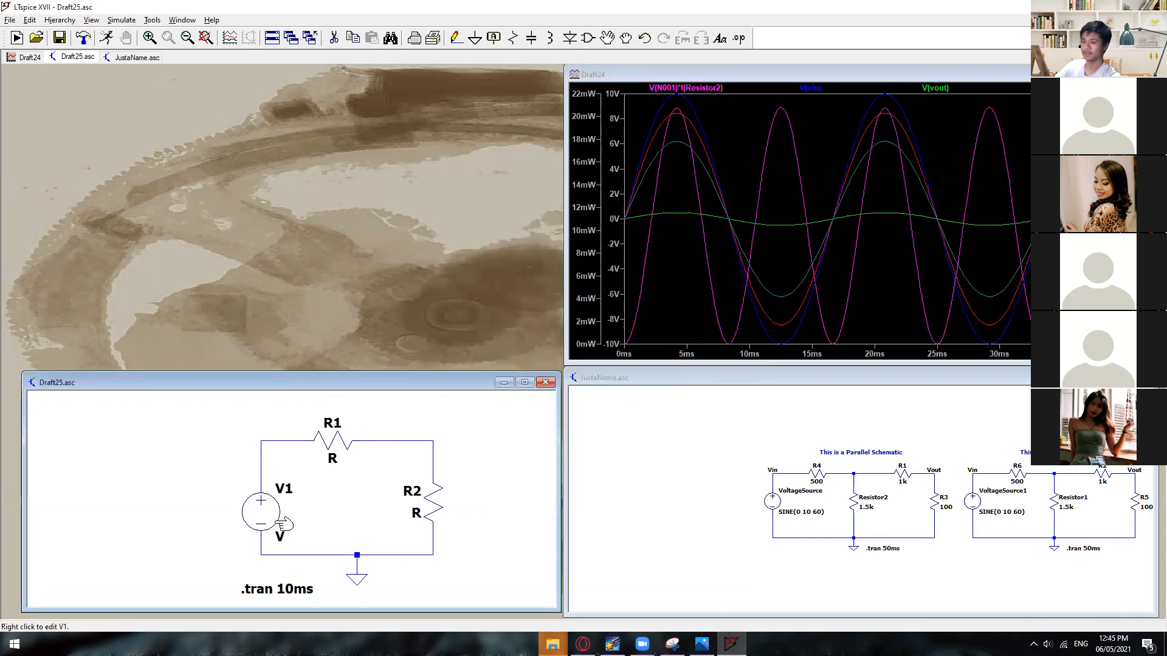
Step: Set the values of voltage source V1 and resistors R1 and R2 to 1 each
right_click(280, 517)
type("1")
left_click(660, 306)
right_click(333, 442)
type("1")
left_click(638, 285)
right_click(437, 496)
type("1")
left_click(641, 298)
Step: Run the simulation and plot the voltage at the node between R1 and R2, plus the power dissipated in R2 and R1
left_click(106, 38)
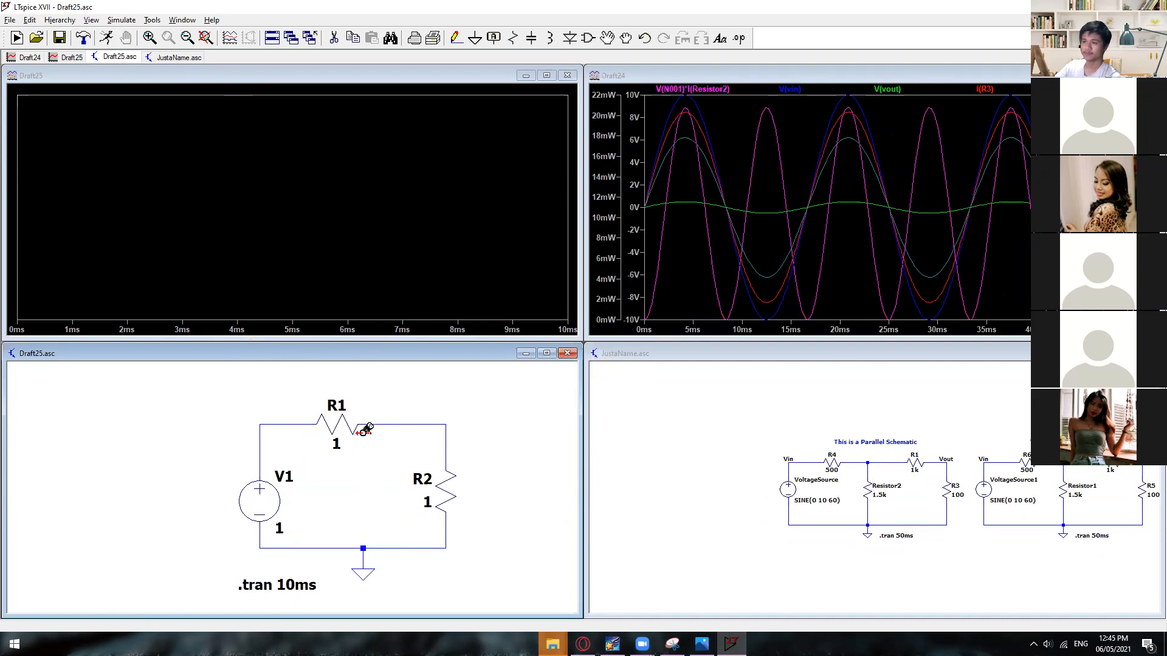
left_click(366, 430)
left_click(445, 490, "alt")
left_click(339, 425, "alt")
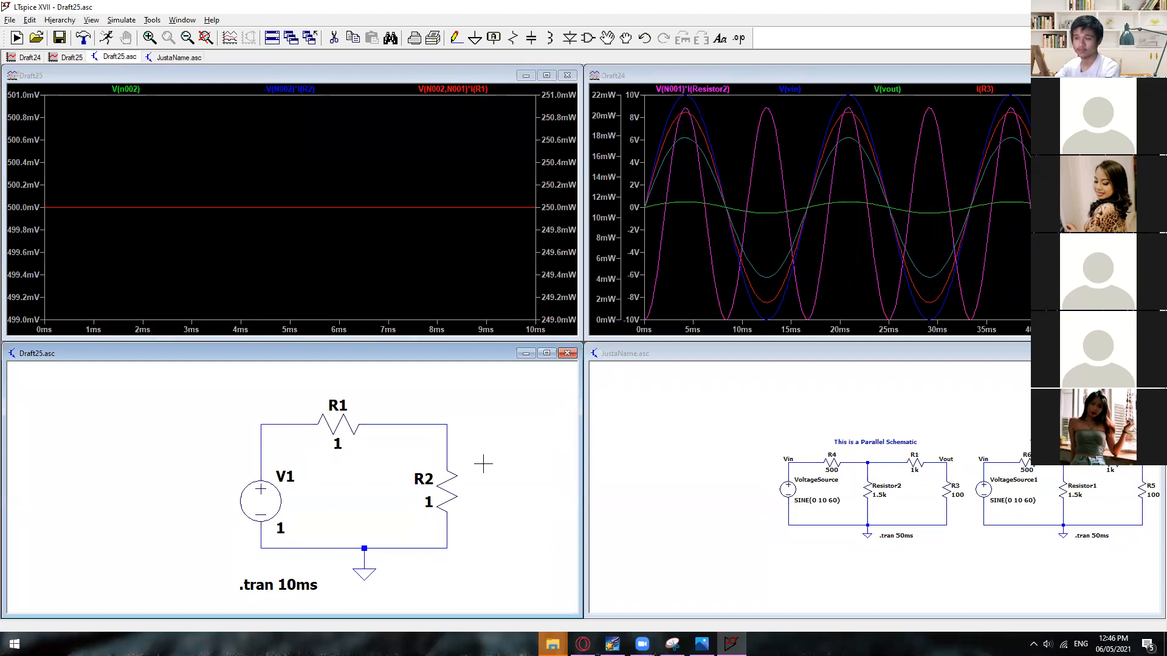
left_click_drag(485, 461, 488, 462)
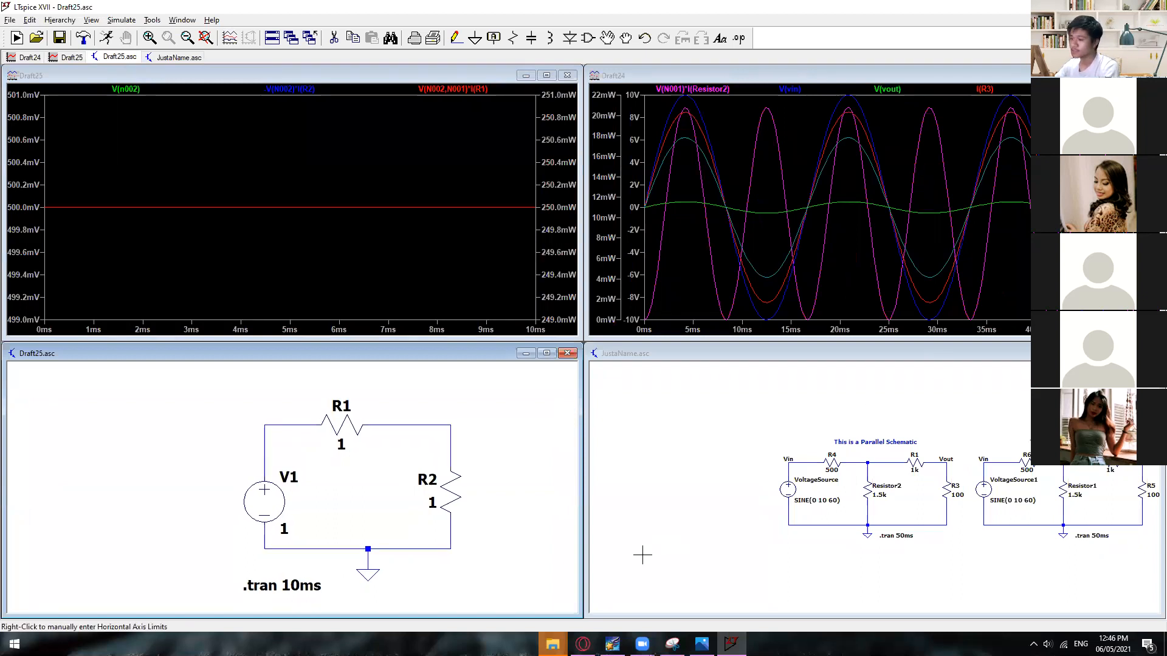
Step: Minimize LTspice, switch to the web browser and open the Modules page of the ELECTCKTS LAB course
left_click(1083, 7)
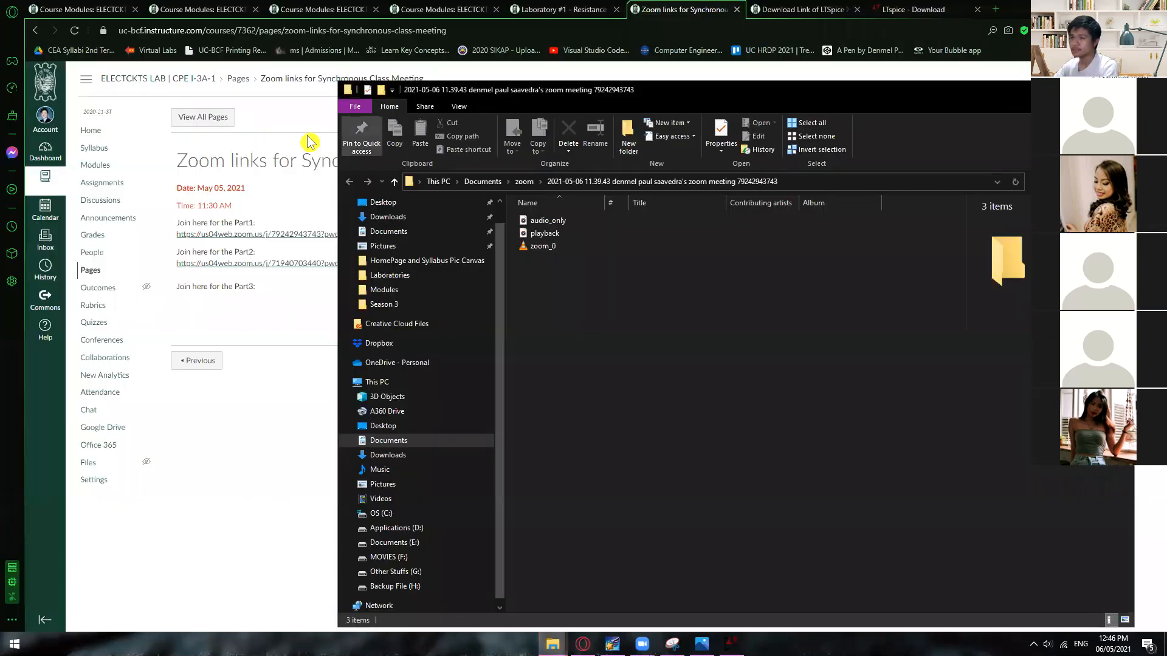
left_click(302, 284)
left_click(113, 167)
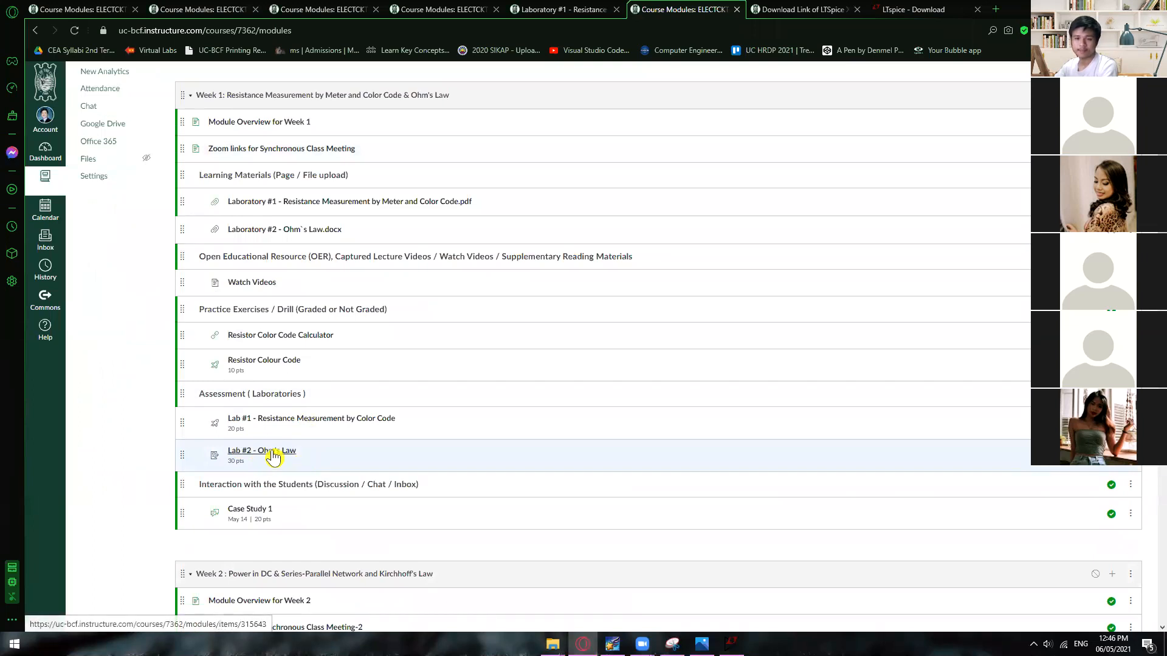
Step: Open the permissions of Laboratory #2 - Ohm's Law.docx in Week 1 and update them with Unpublish selected
scroll(363, 427, "up", 1)
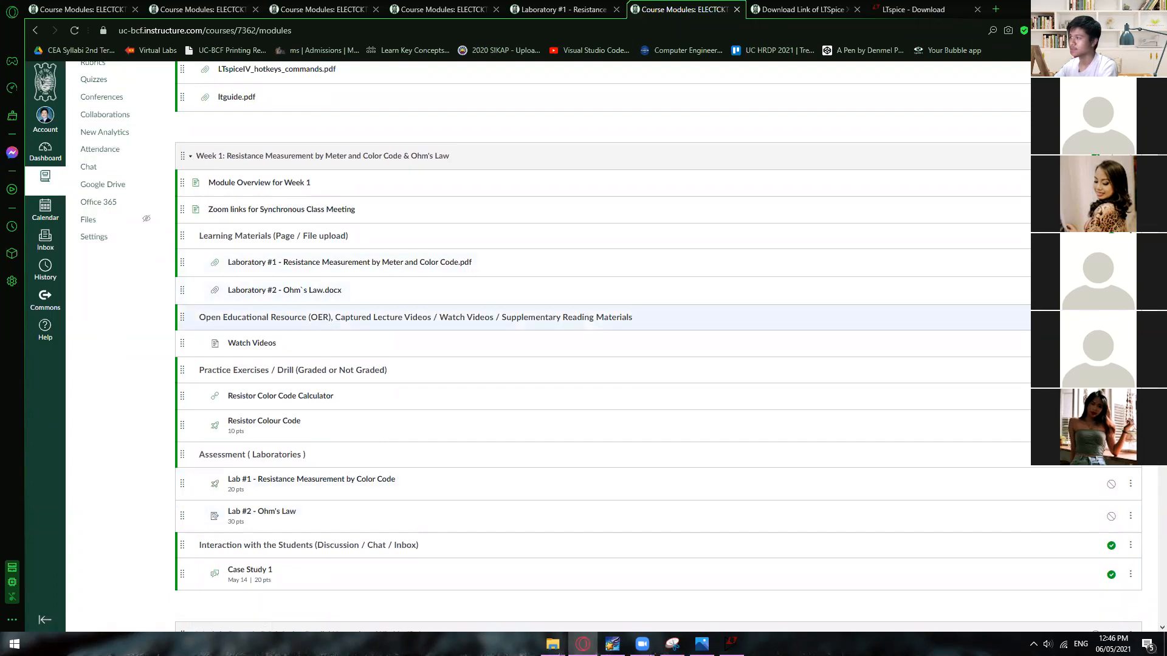
left_click(1111, 291)
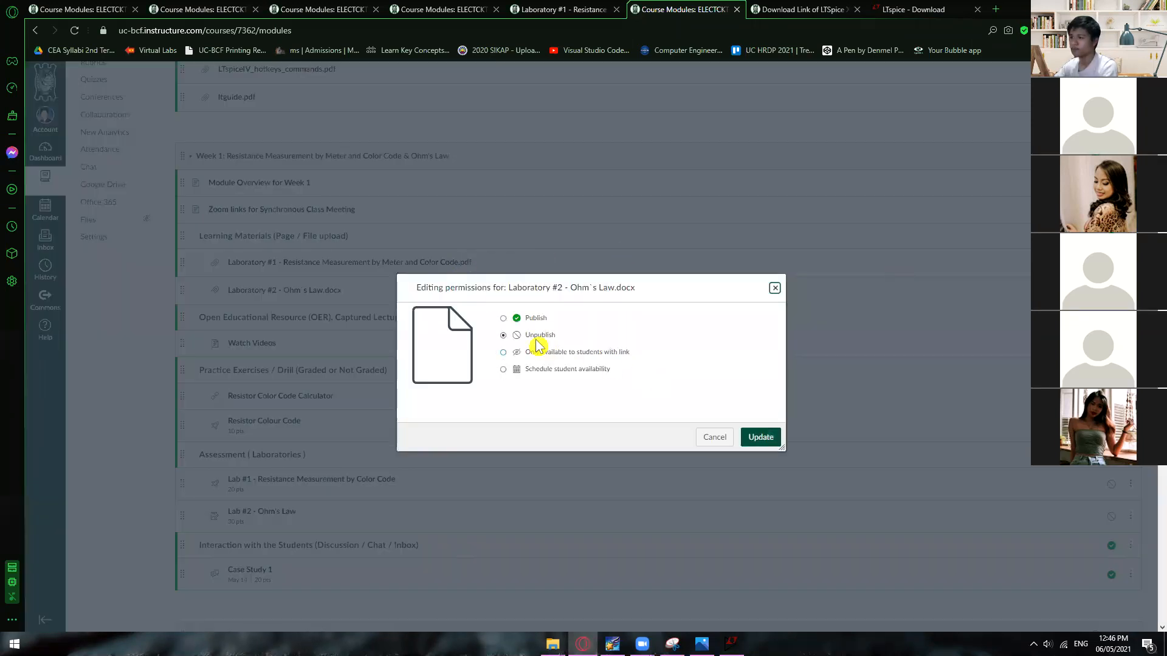
left_click(753, 437)
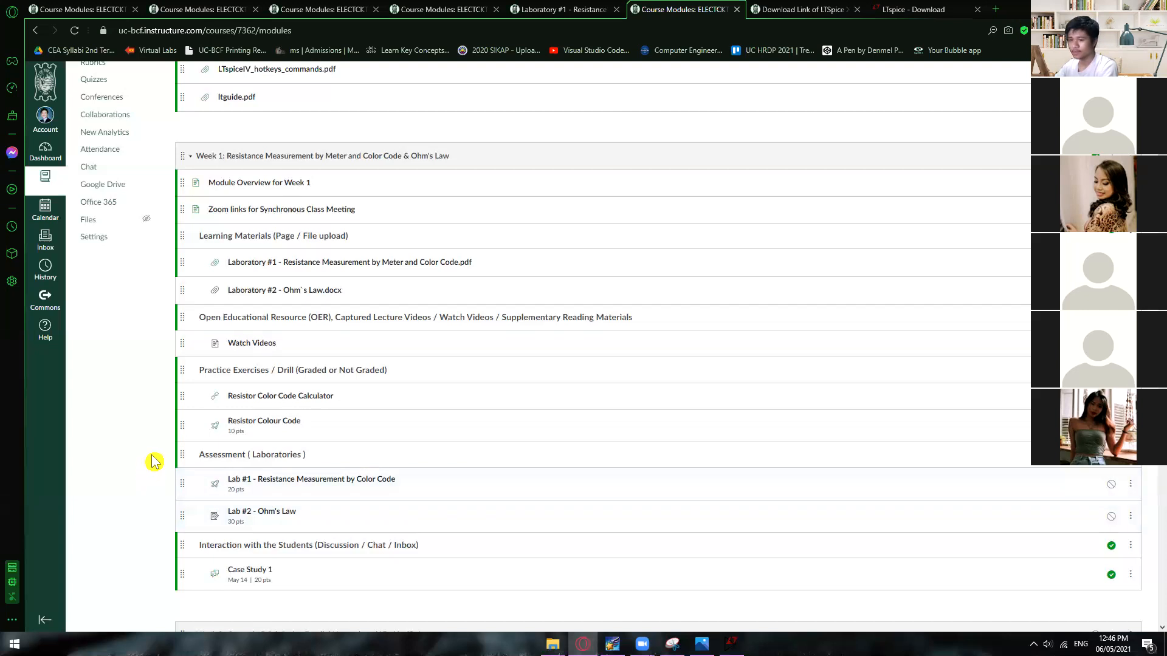
scroll(153, 462, "down", 2)
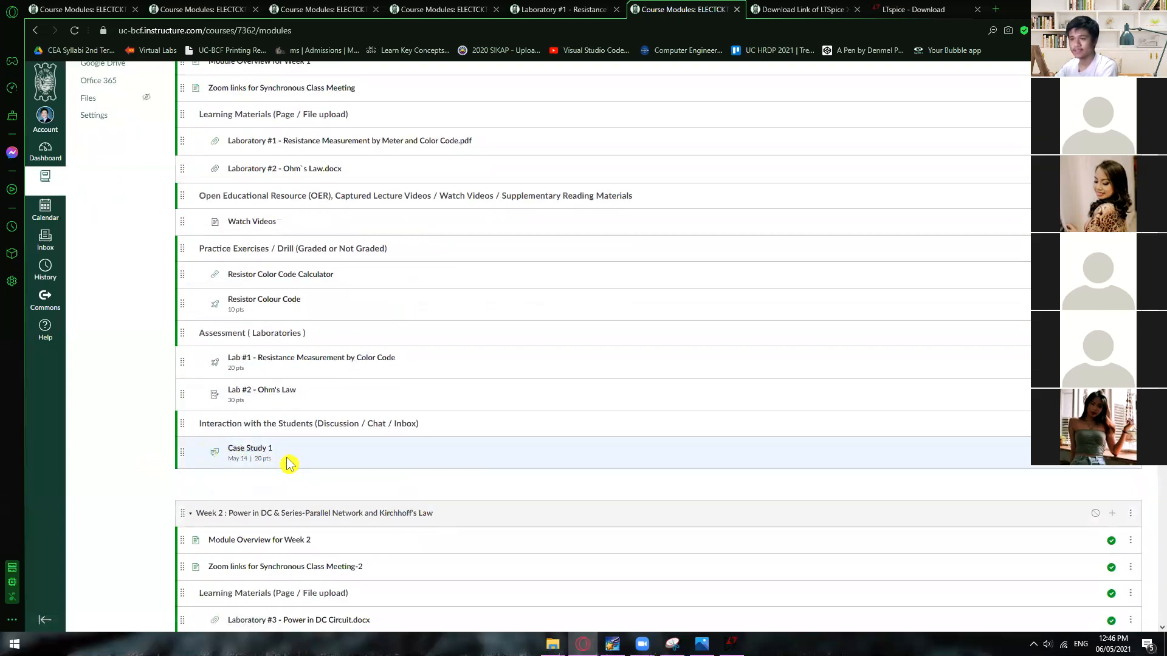
scroll(243, 453, "up", 2)
scroll(156, 438, "up", 3)
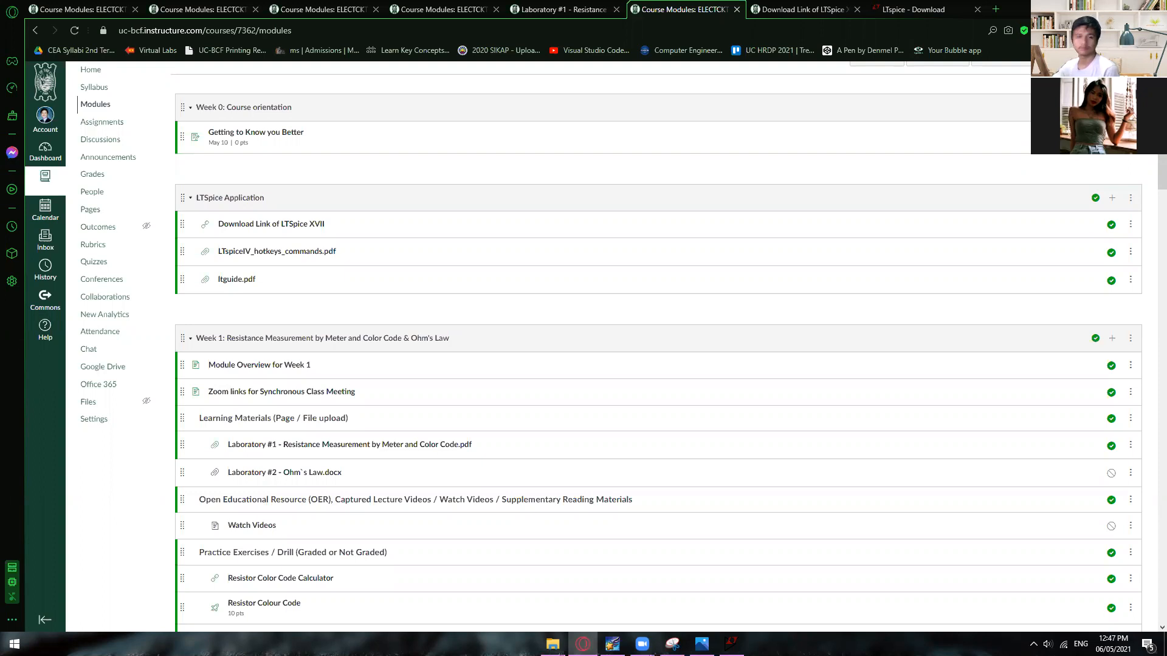
key("alt+Tab")
key("alt+Tab")
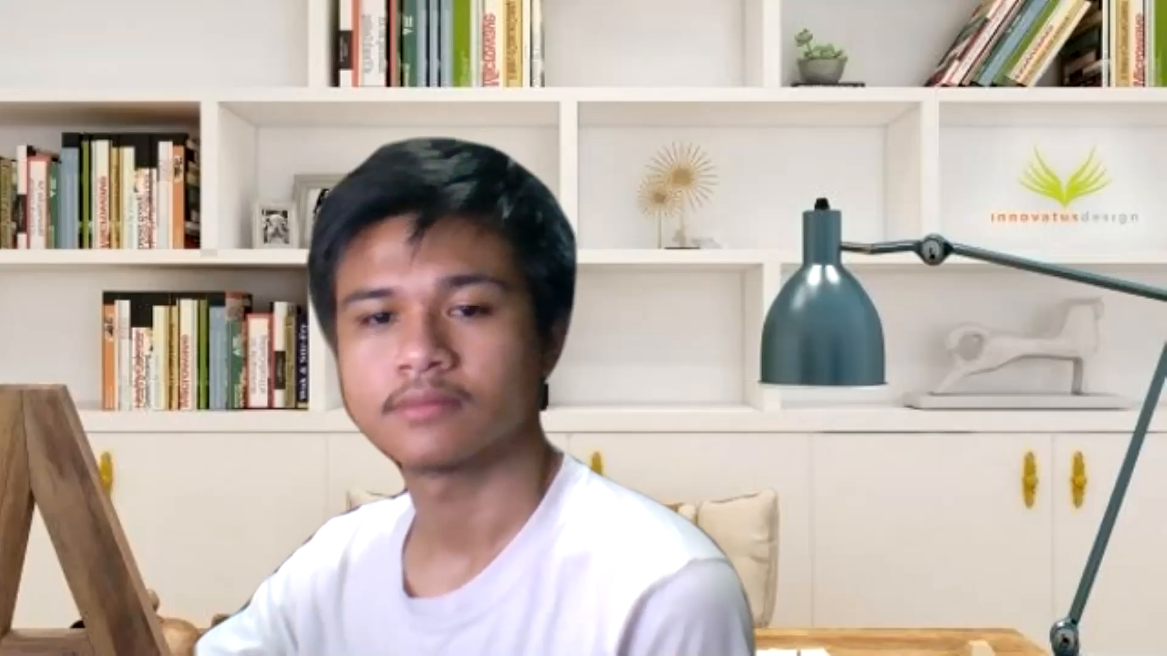